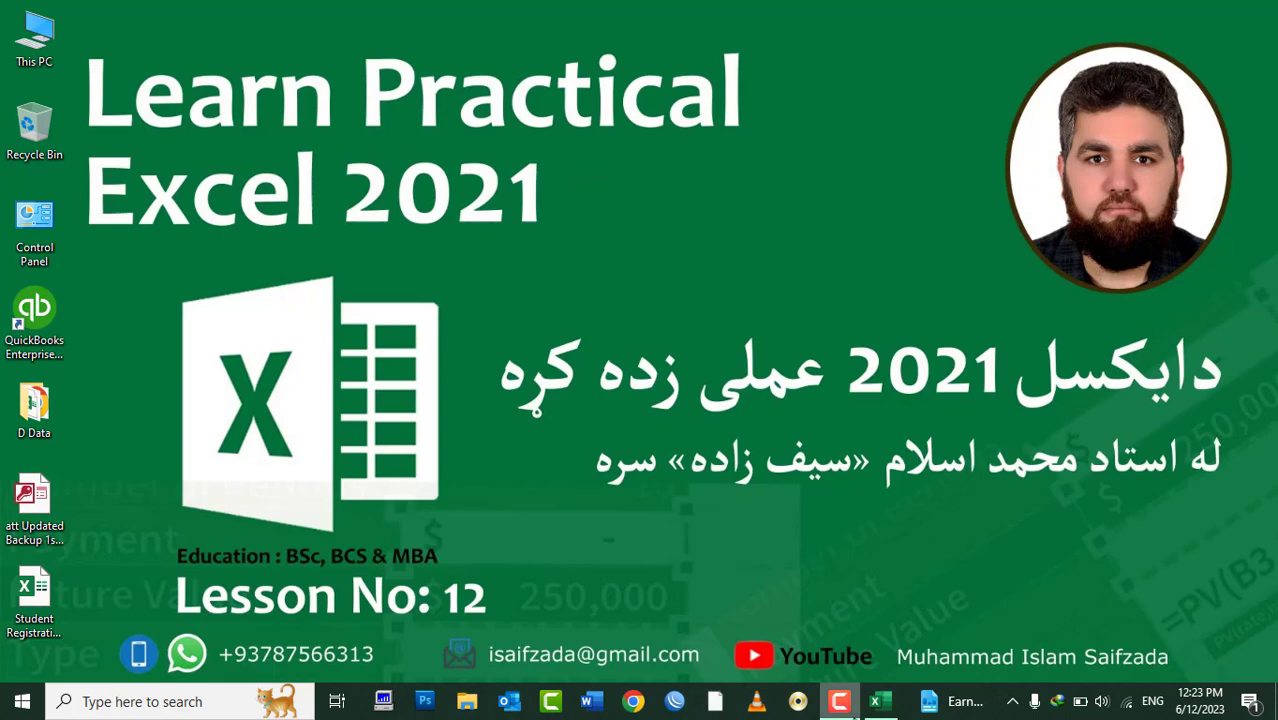
Step: Open a blank Excel workbook, Book1, from the taskbar
{"action": "left_click", "coordinate": [875, 701]}
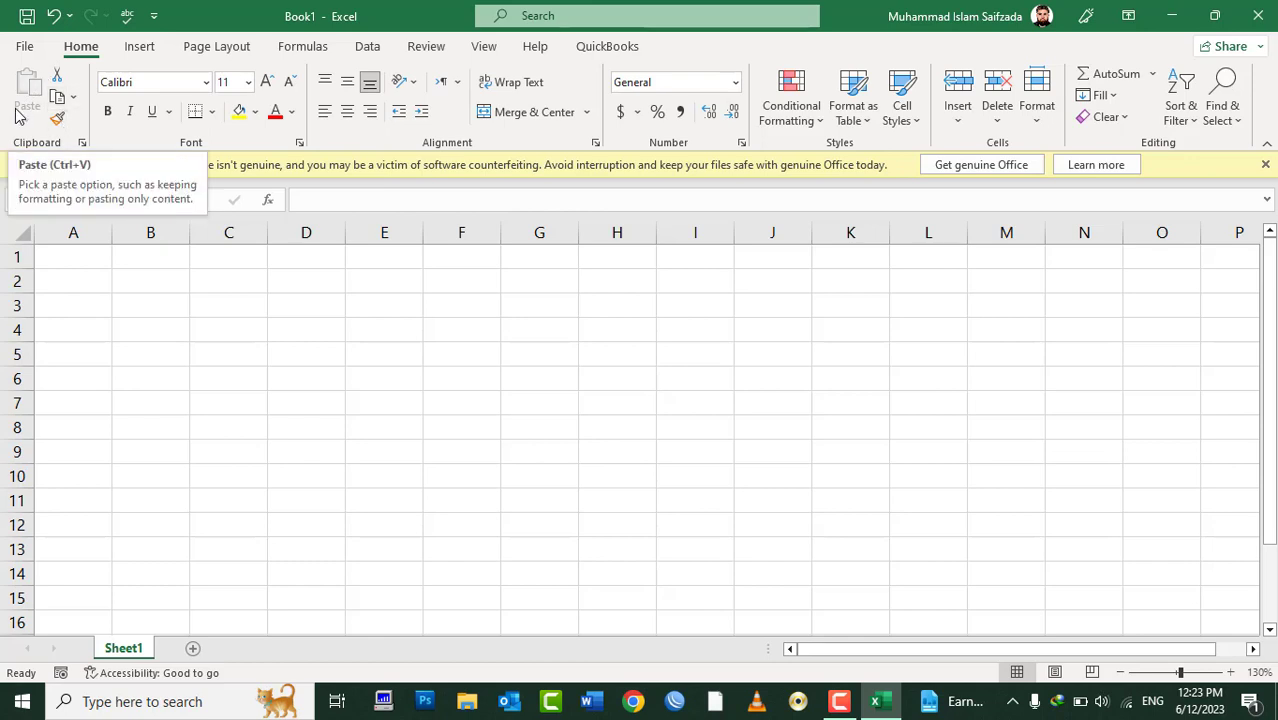
Step: Enter the headers Sname, Program and Fee in A1:C1
{"action": "left_click", "coordinate": [81, 253]}
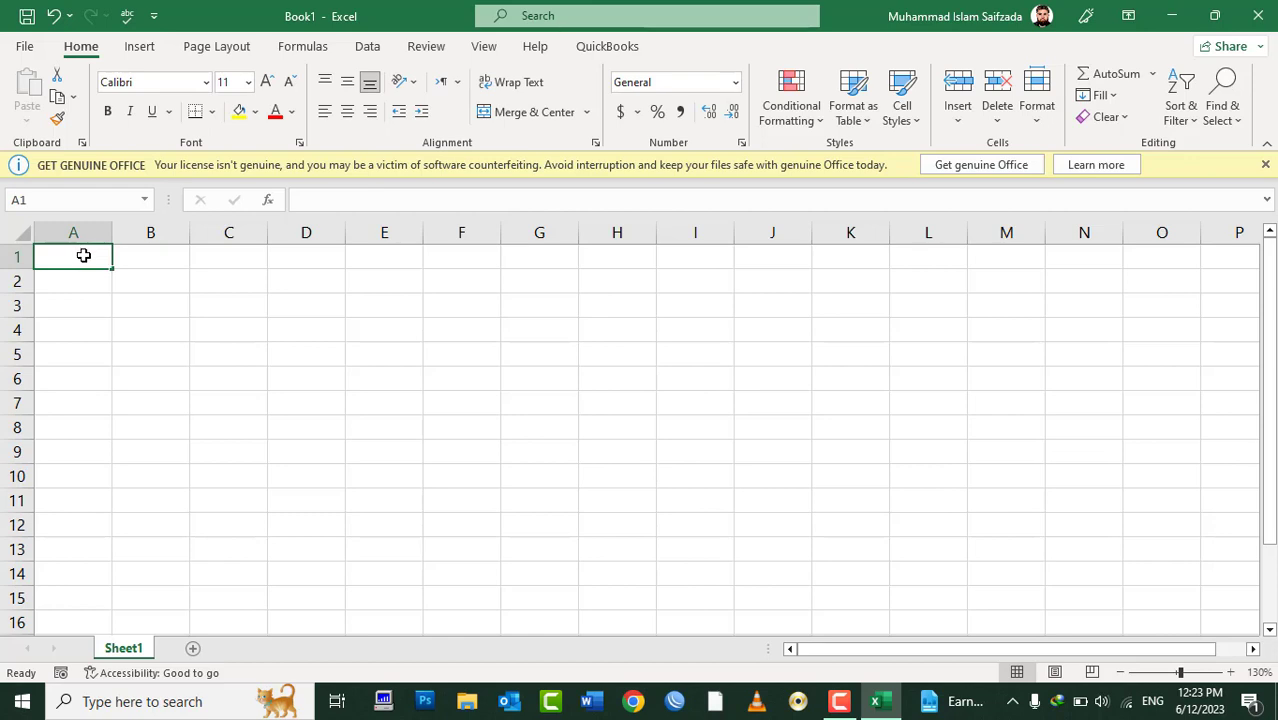
{"action": "type", "text": "Sname"}
{"action": "key", "text": "Tab"}
{"action": "type", "text": "Po"}
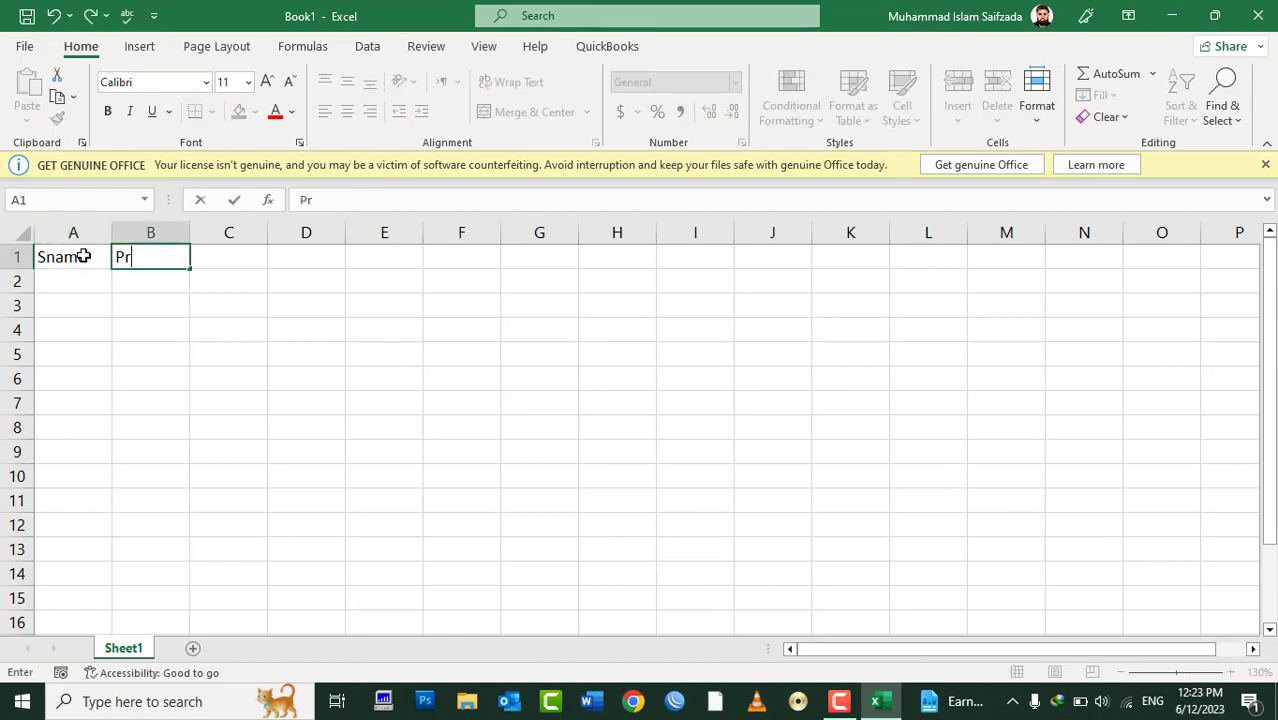
{"action": "type", "text": "ogram"}
{"action": "key", "text": "Tab"}
{"action": "type", "text": "Fe"}
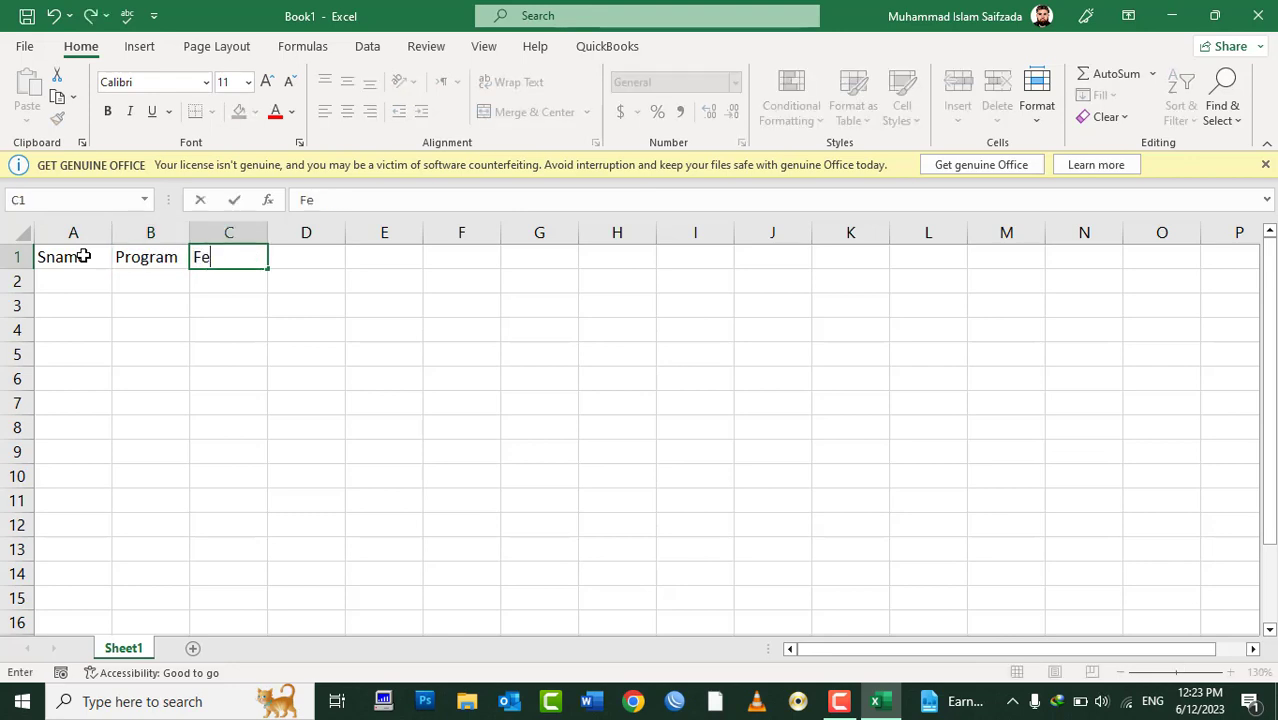
{"action": "key", "text": "Tab"}
{"action": "key", "text": "Return"}
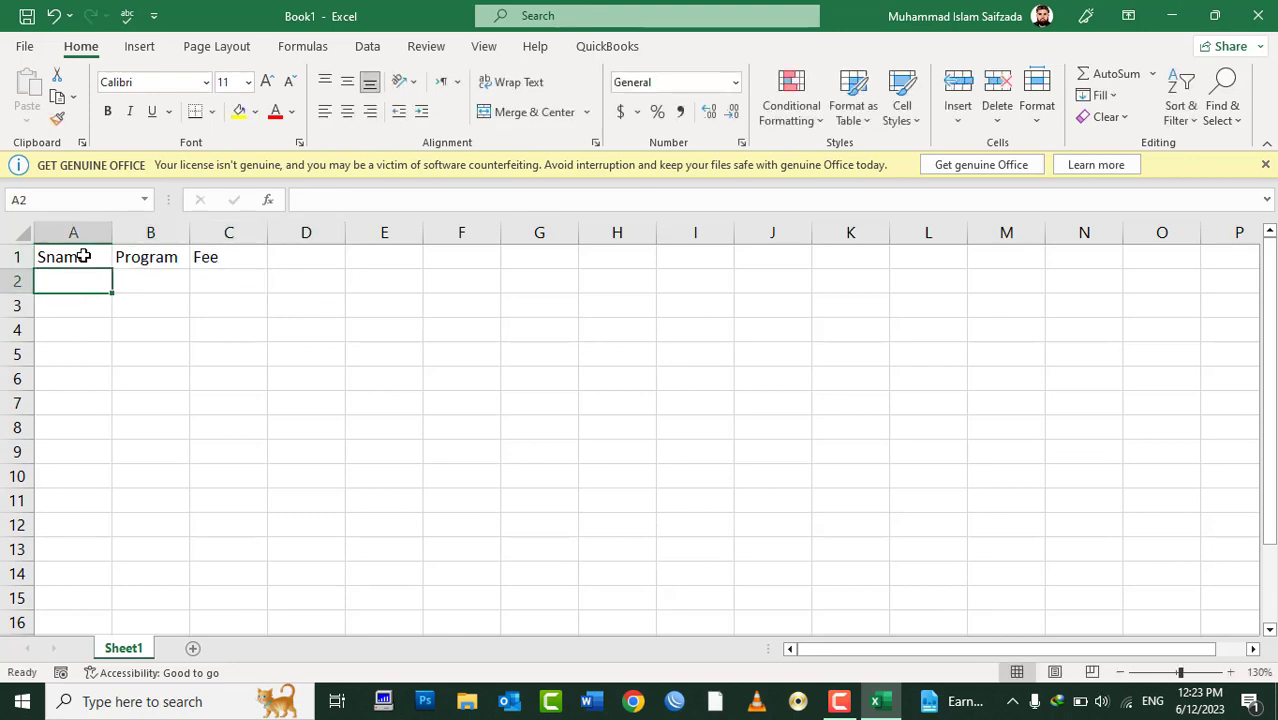
Step: Enter the student names Islam, Khan, Salam, Sarbaz and Ajmal in A2:A6
{"action": "type", "text": "Islam"}
{"action": "key", "text": "Return"}
{"action": "type", "text": "Kh"}
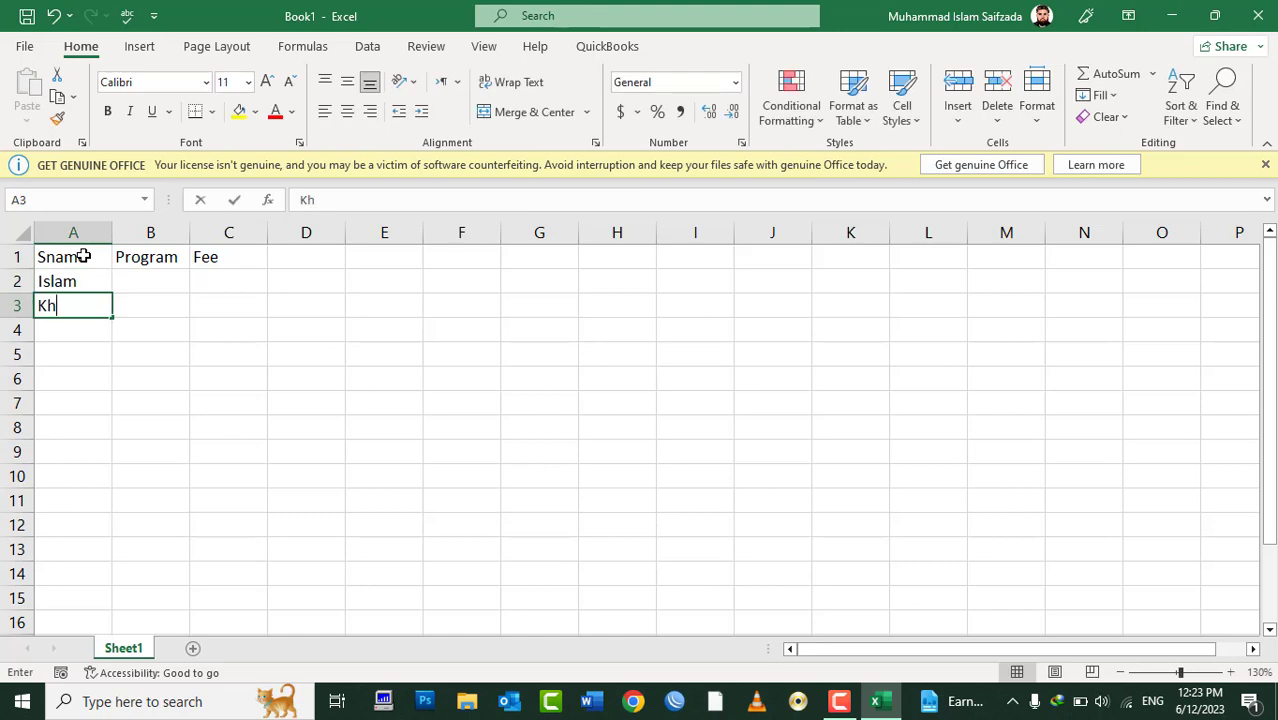
{"action": "type", "text": "an"}
{"action": "key", "text": "Return"}
{"action": "type", "text": "Salam"}
{"action": "key", "text": "Return"}
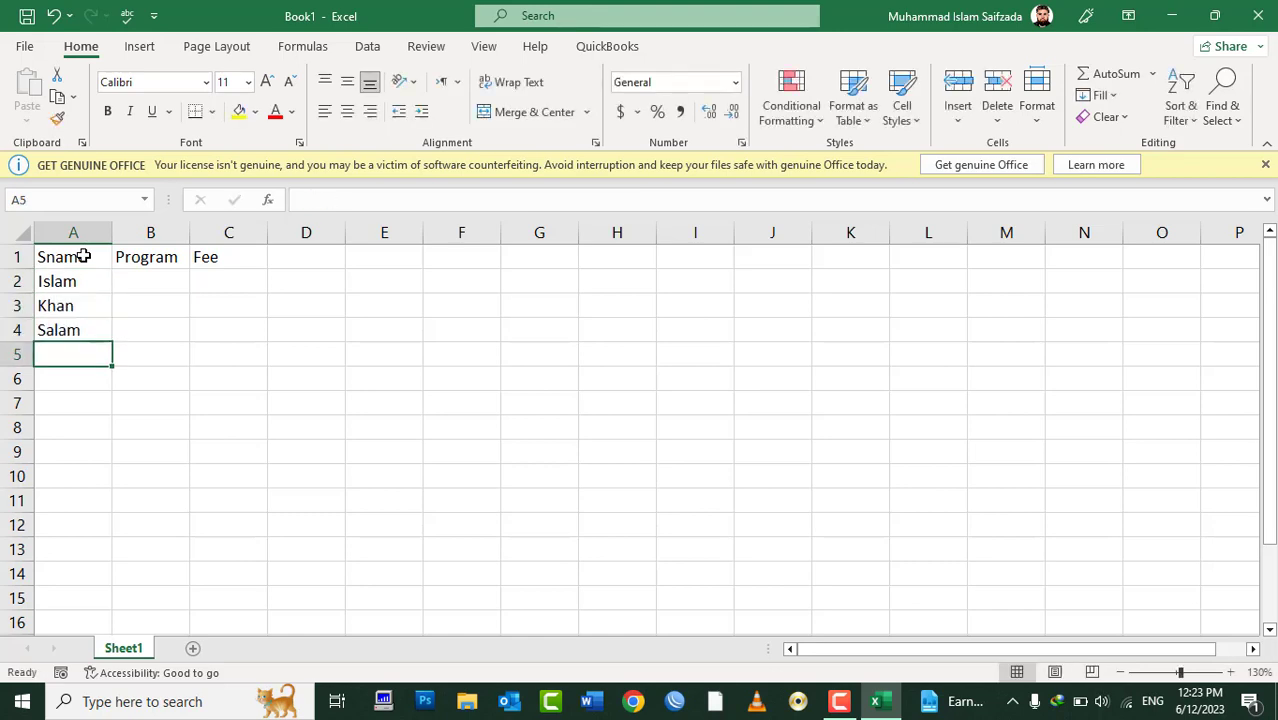
{"action": "type", "text": "Sarbaz"}
{"action": "key", "text": "Return"}
{"action": "type", "text": "Aj"}
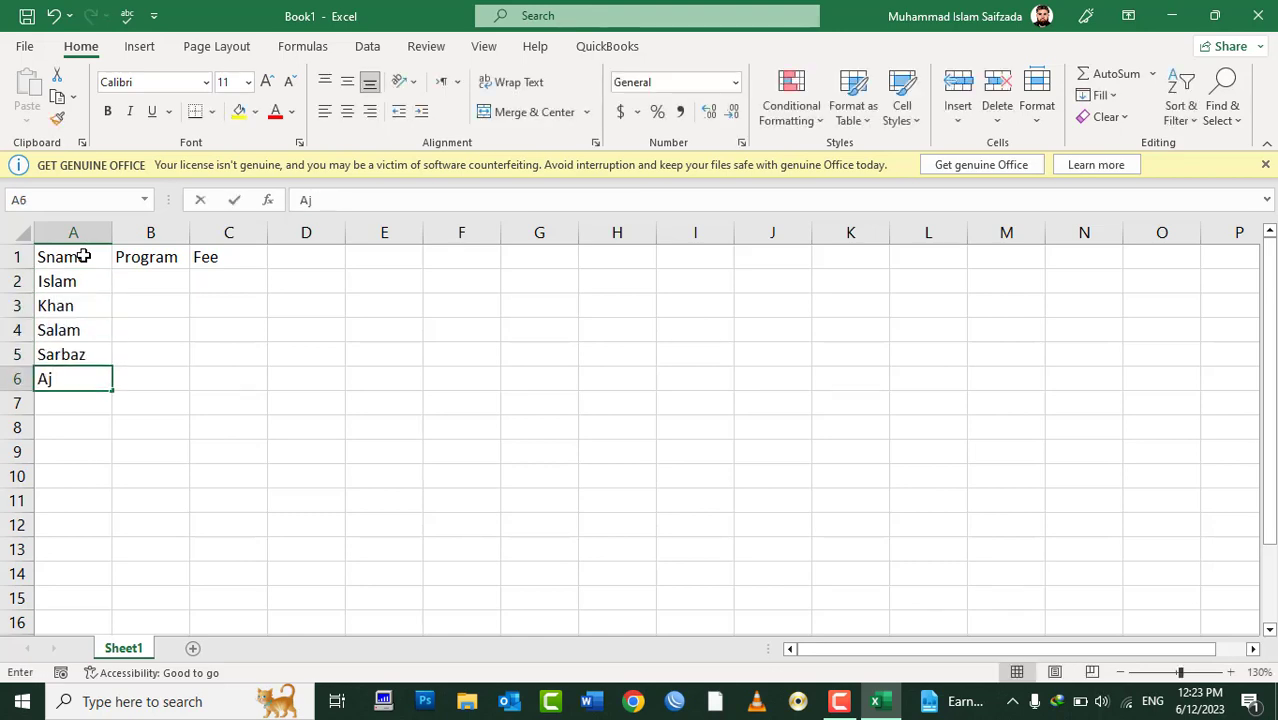
{"action": "type", "text": "mal"}
{"action": "key", "text": "Tab"}
Step: Fill Excel into B2:B6 and 2000 into C2:C6 using Ctrl+Enter
{"action": "key", "text": "shift+Up"}
{"action": "key", "text": "shift+Up"}
{"action": "key", "text": "shift+Up"}
{"action": "key", "text": "shift+Up"}
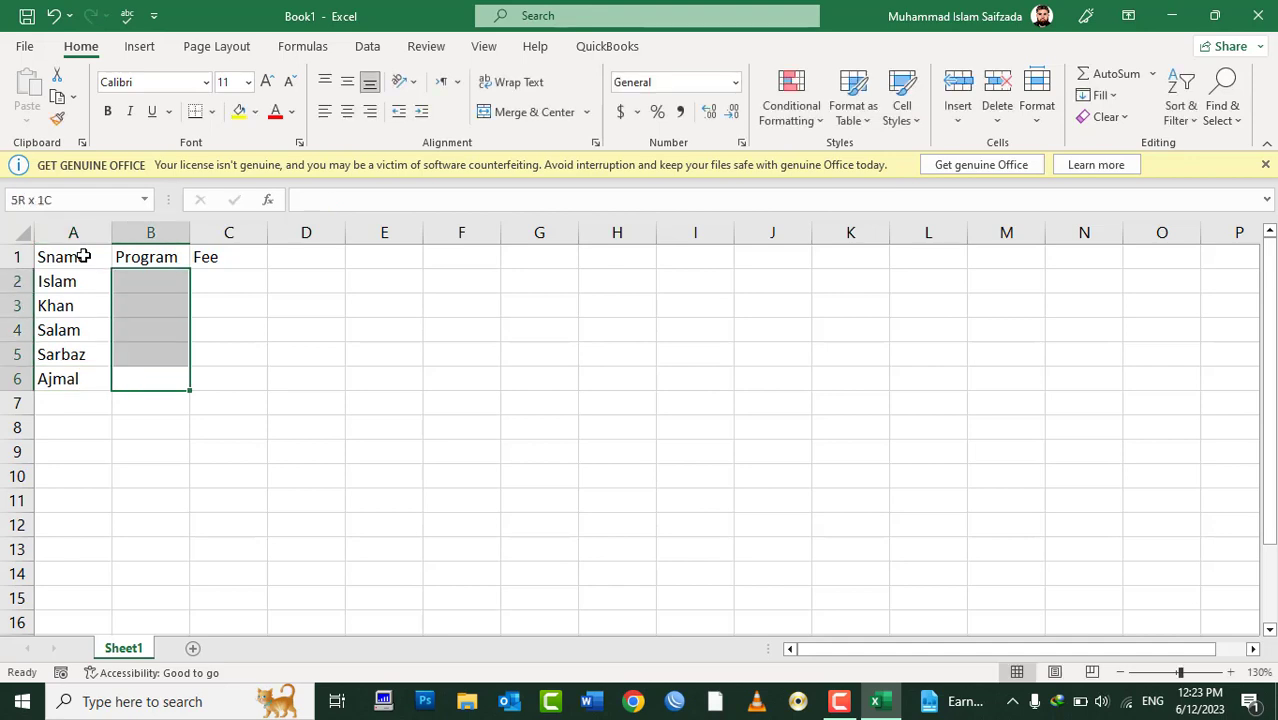
{"action": "type", "text": "E"}
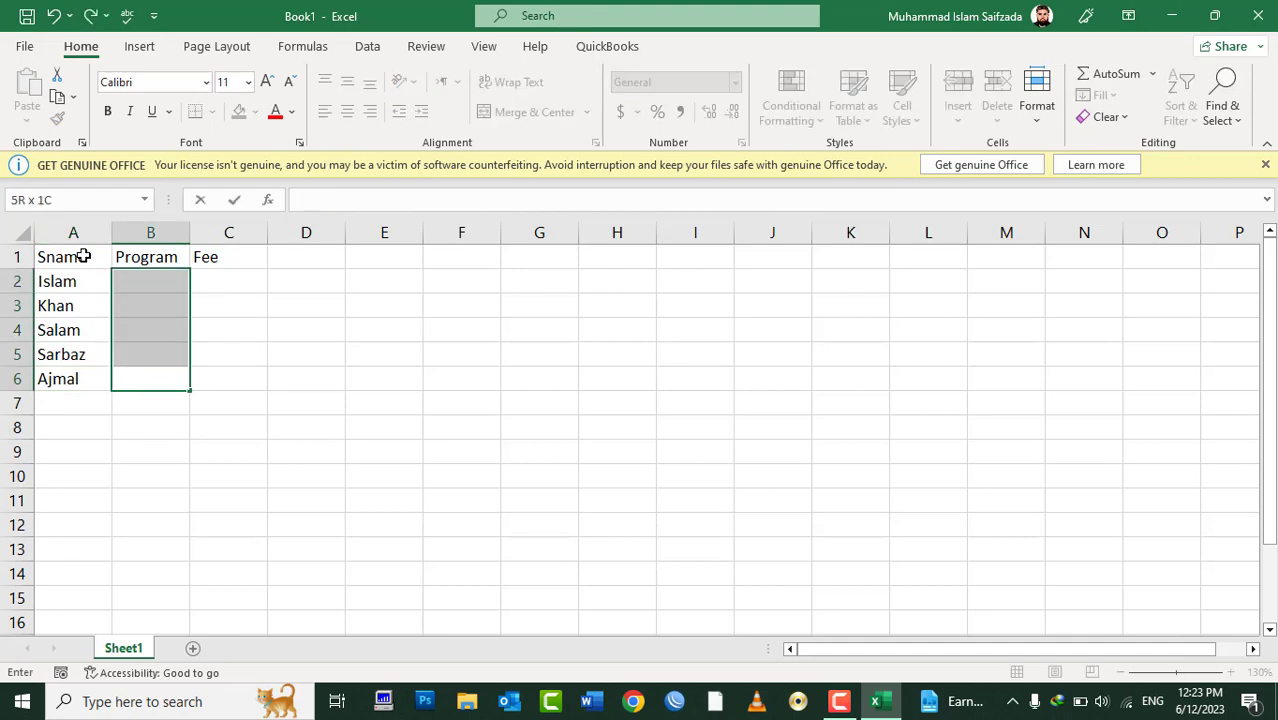
{"action": "type", "text": "xcel"}
{"action": "key", "text": "ctrl+Return"}
{"action": "key", "text": "Right"}
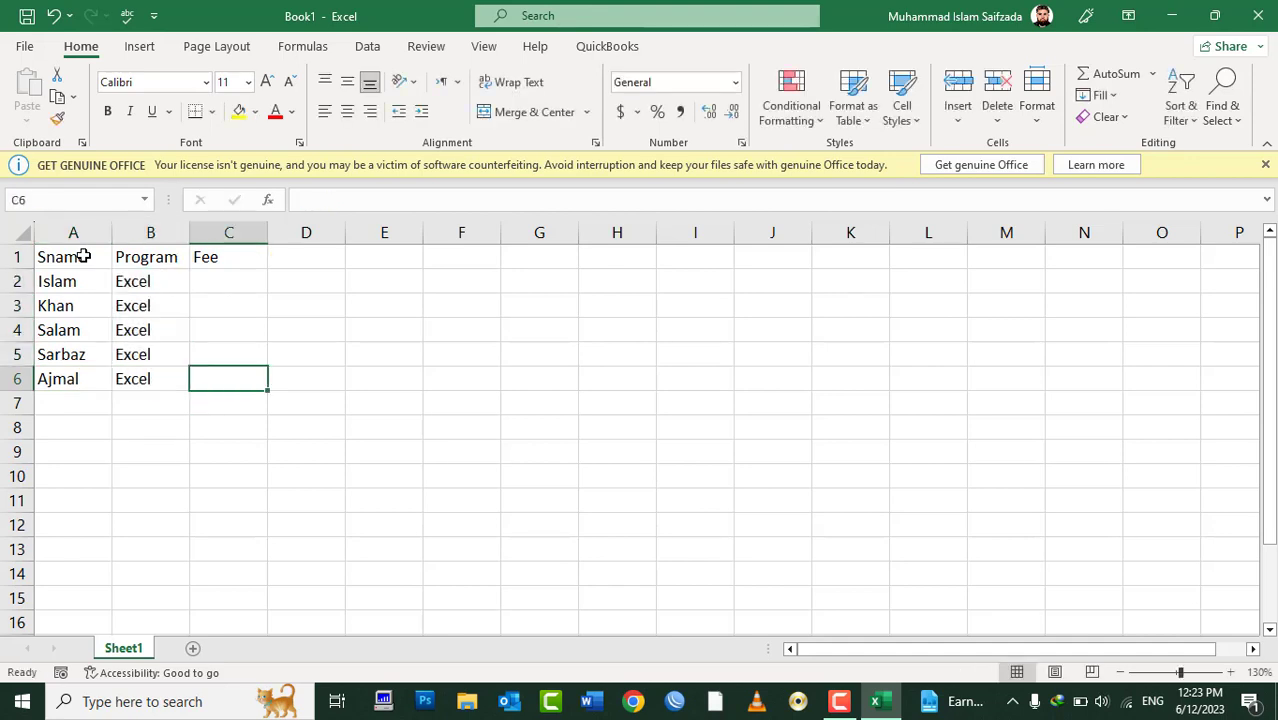
{"action": "key", "text": "shift+Up"}
{"action": "key", "text": "shift+Up"}
{"action": "key", "text": "shift+Up"}
{"action": "key", "text": "shift+Up"}
{"action": "type", "text": "20"}
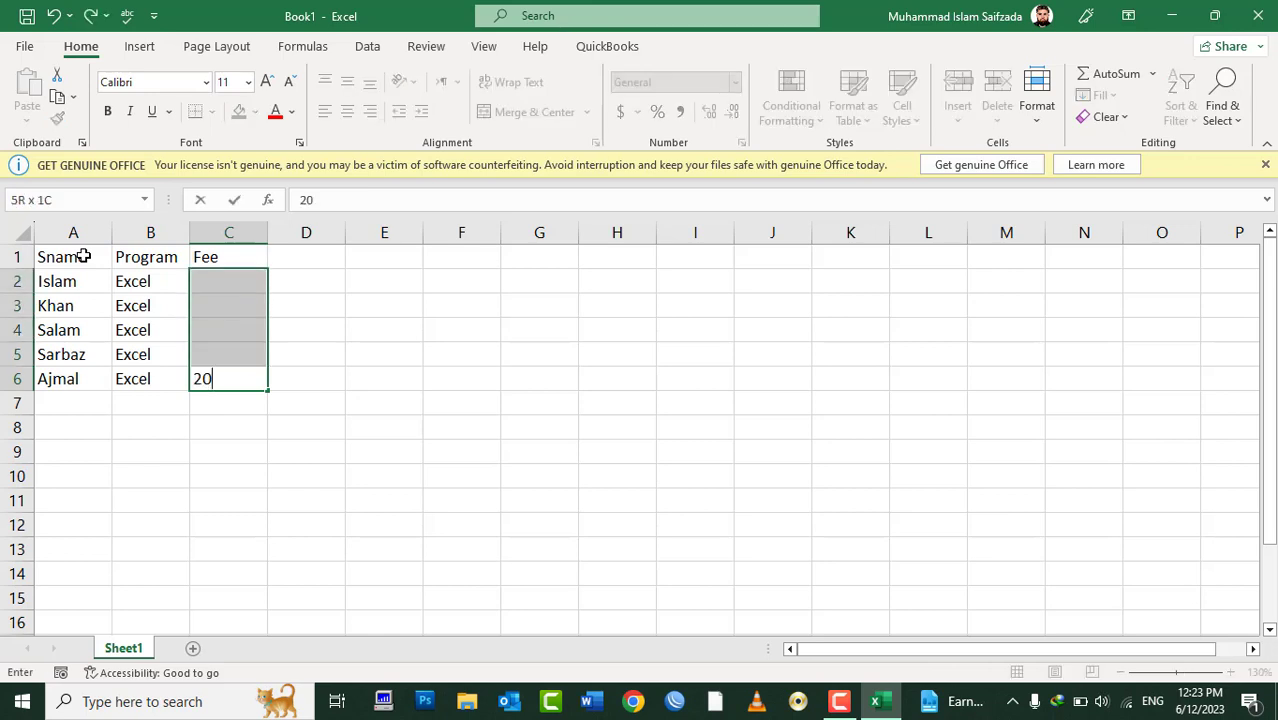
{"action": "type", "text": "00"}
{"action": "key", "text": "ctrl+Return"}
Step: Centre and bold the header row A1:C1
{"action": "left_click_drag", "start_coordinate": [84, 256], "coordinate": [233, 262]}
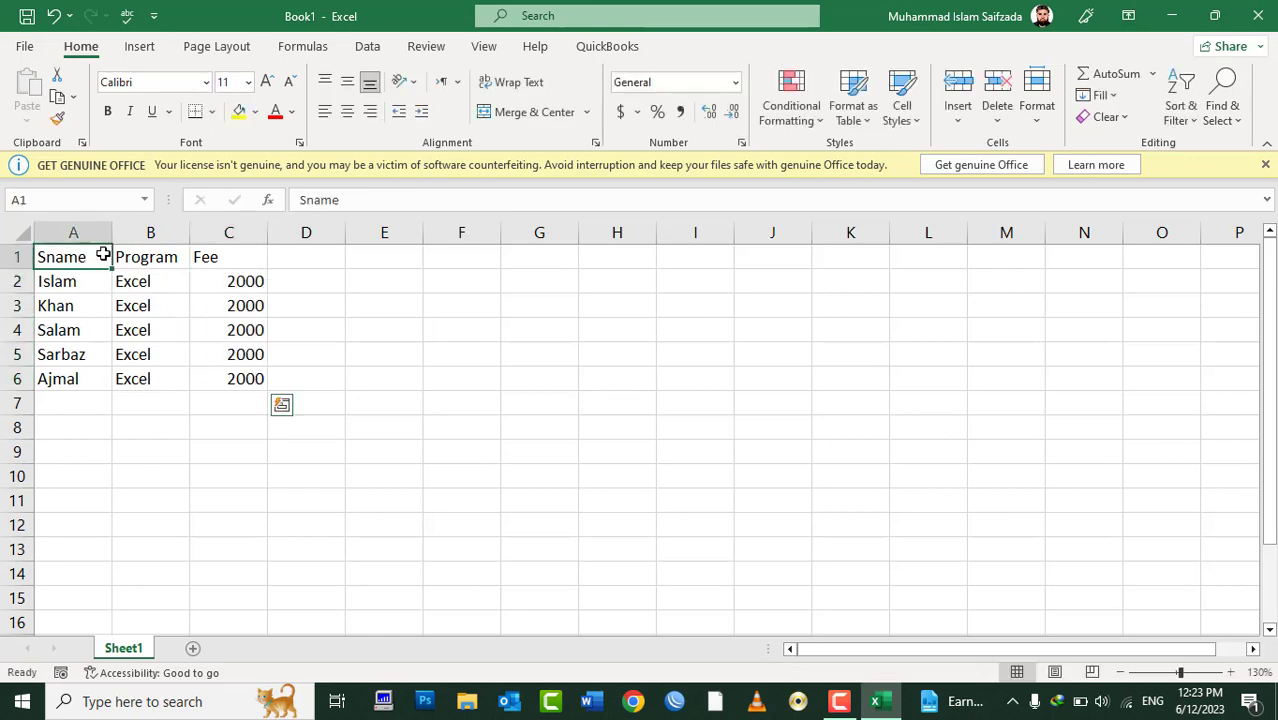
{"action": "left_click", "coordinate": [347, 111]}
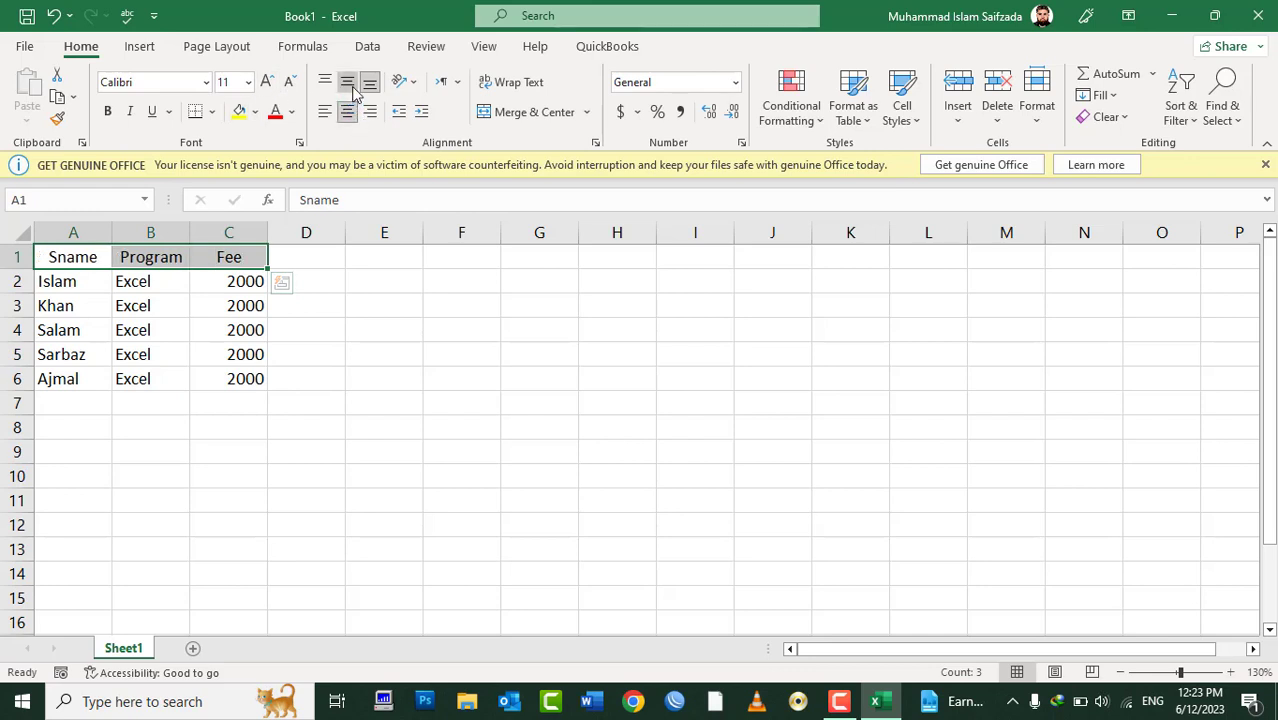
{"action": "left_click", "coordinate": [107, 111]}
Step: Centre the text in A1:C6 and give every table cell All Borders
{"action": "left_click", "coordinate": [73, 262]}
{"action": "left_click_drag", "start_coordinate": [94, 288], "coordinate": [241, 378]}
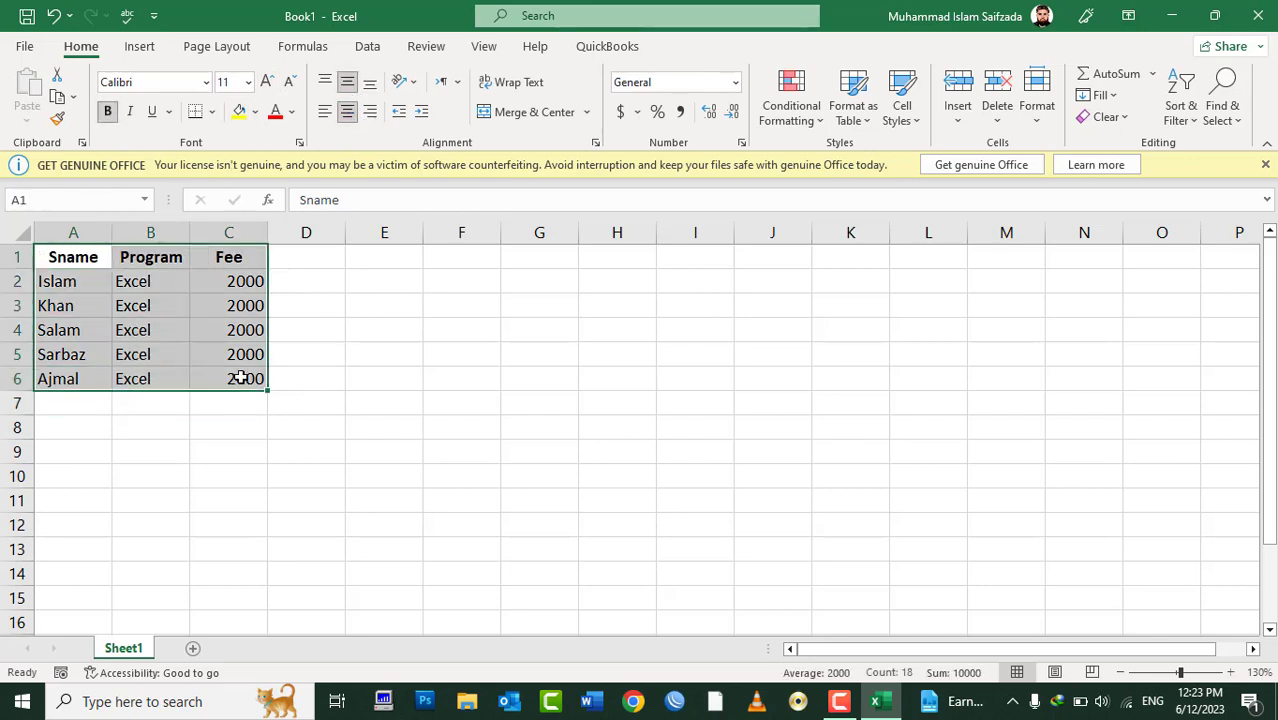
{"action": "left_click", "coordinate": [347, 111]}
{"action": "left_click", "coordinate": [347, 111]}
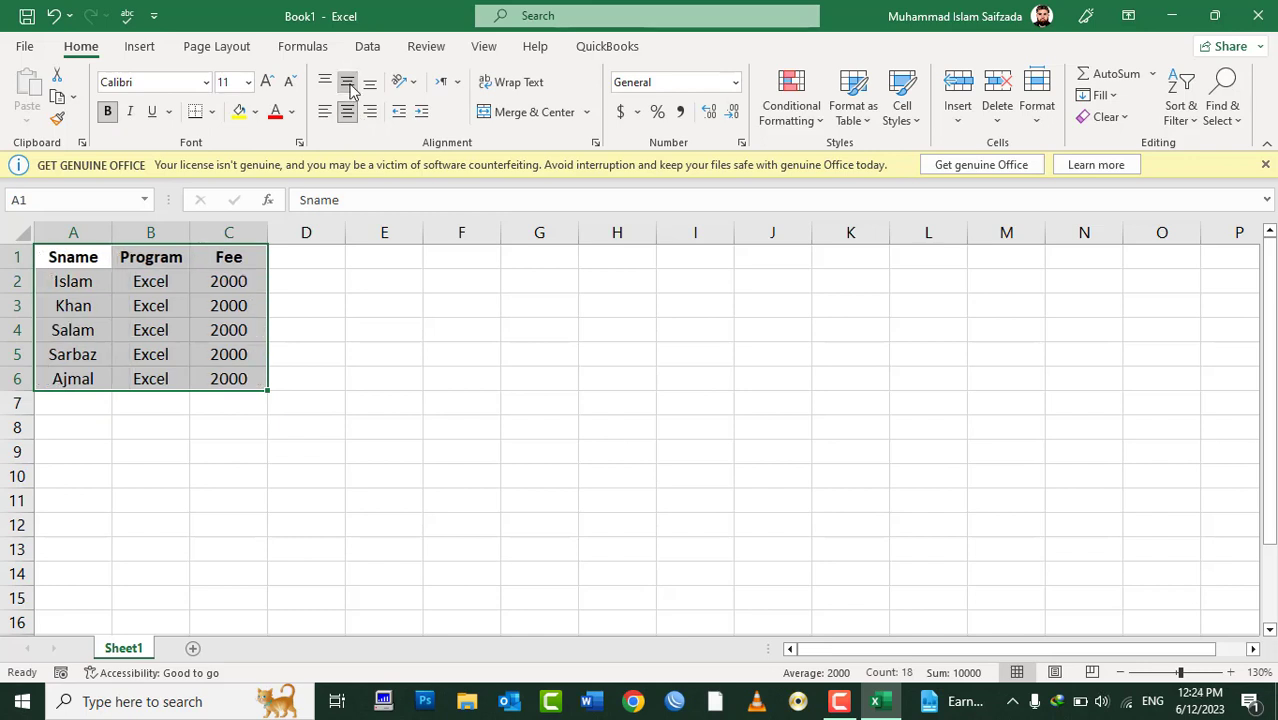
{"action": "left_click", "coordinate": [212, 111]}
{"action": "left_click", "coordinate": [262, 302]}
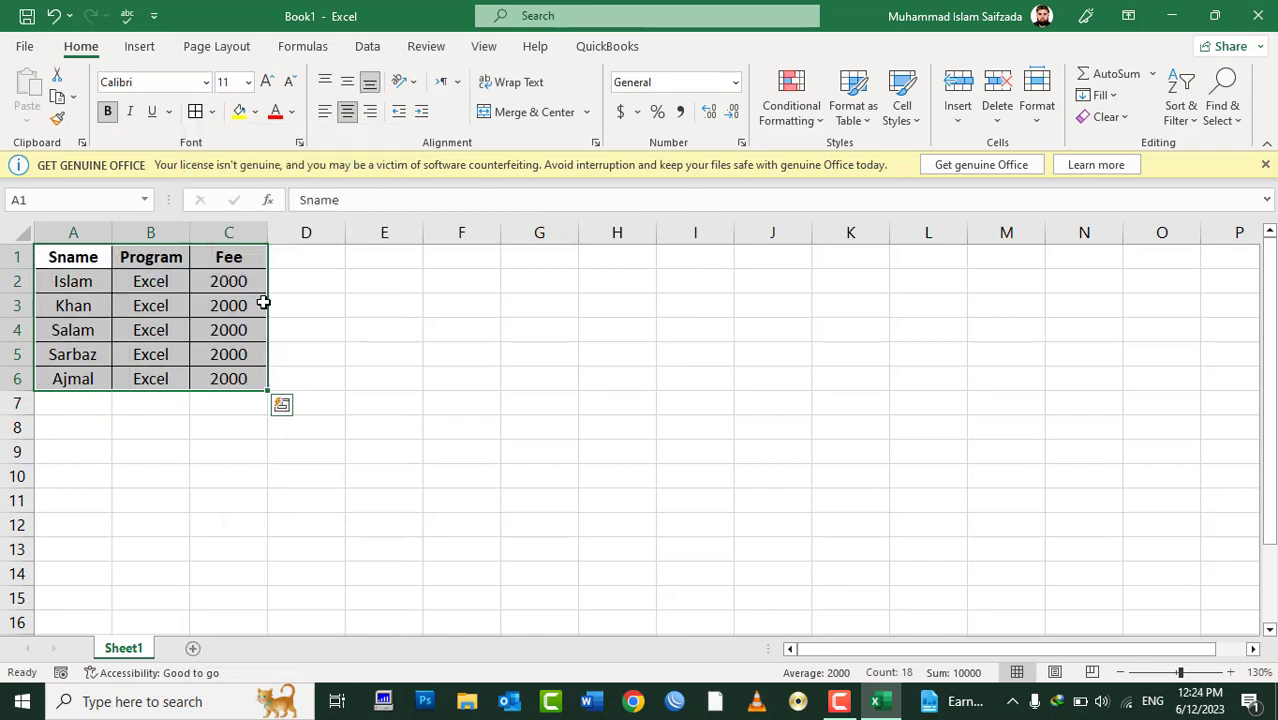
Step: Fill the header row light blue, make row 1 taller, and copy the table
{"action": "left_click_drag", "start_coordinate": [80, 257], "coordinate": [235, 257]}
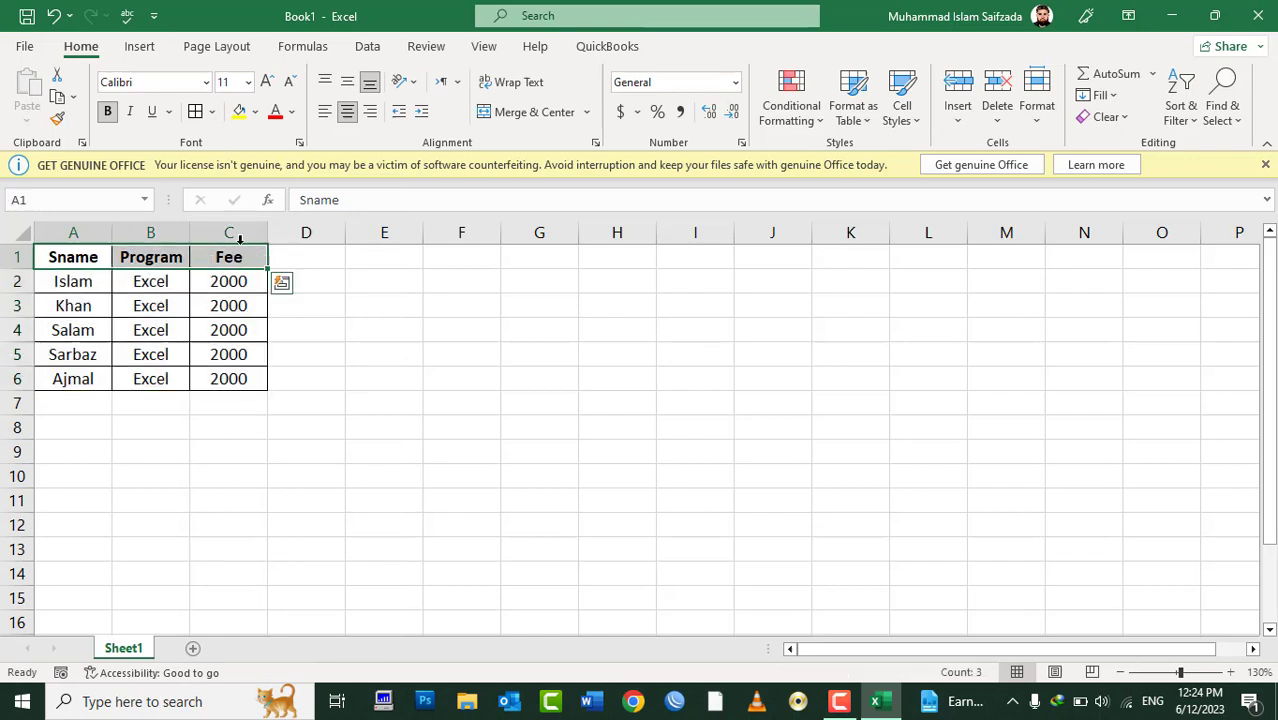
{"action": "left_click", "coordinate": [255, 112]}
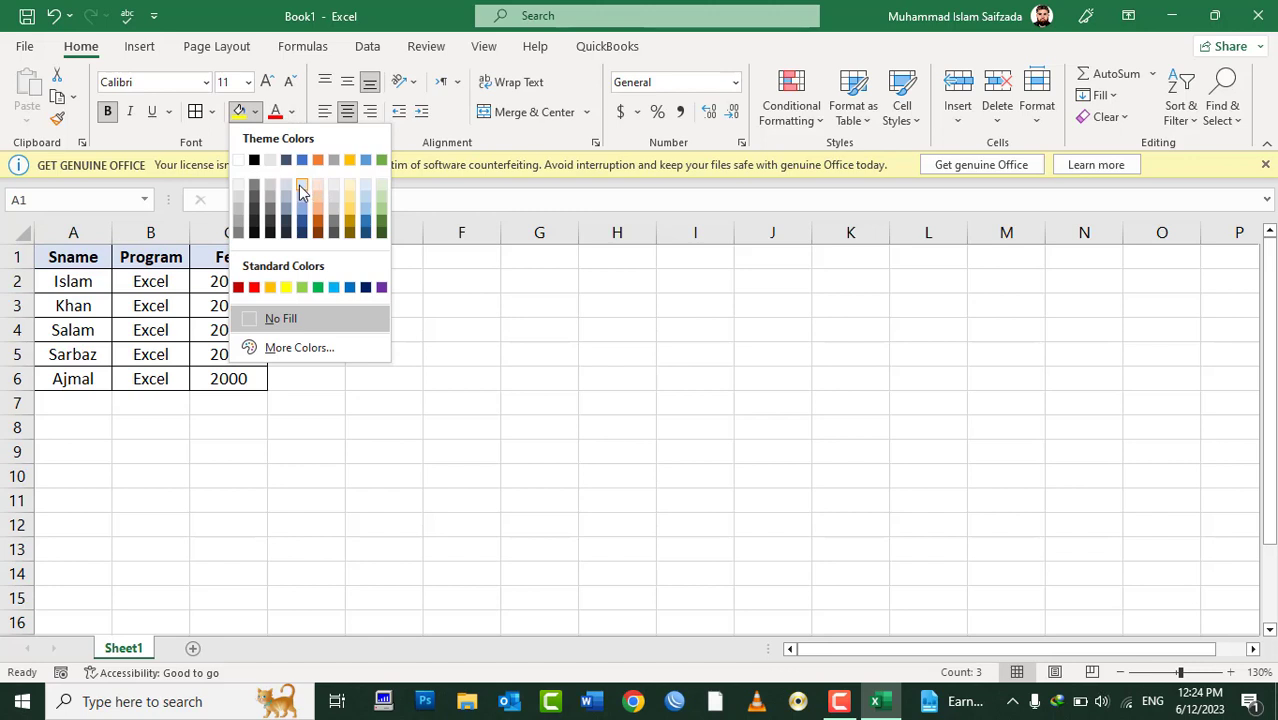
{"action": "left_click", "coordinate": [302, 191]}
{"action": "mouse_move", "coordinate": [24, 270]}
{"action": "left_mouse_down"}
{"action": "mouse_move", "coordinate": [221, 400]}
{"action": "mouse_move", "coordinate": [224, 389]}
{"action": "left_mouse_up"}
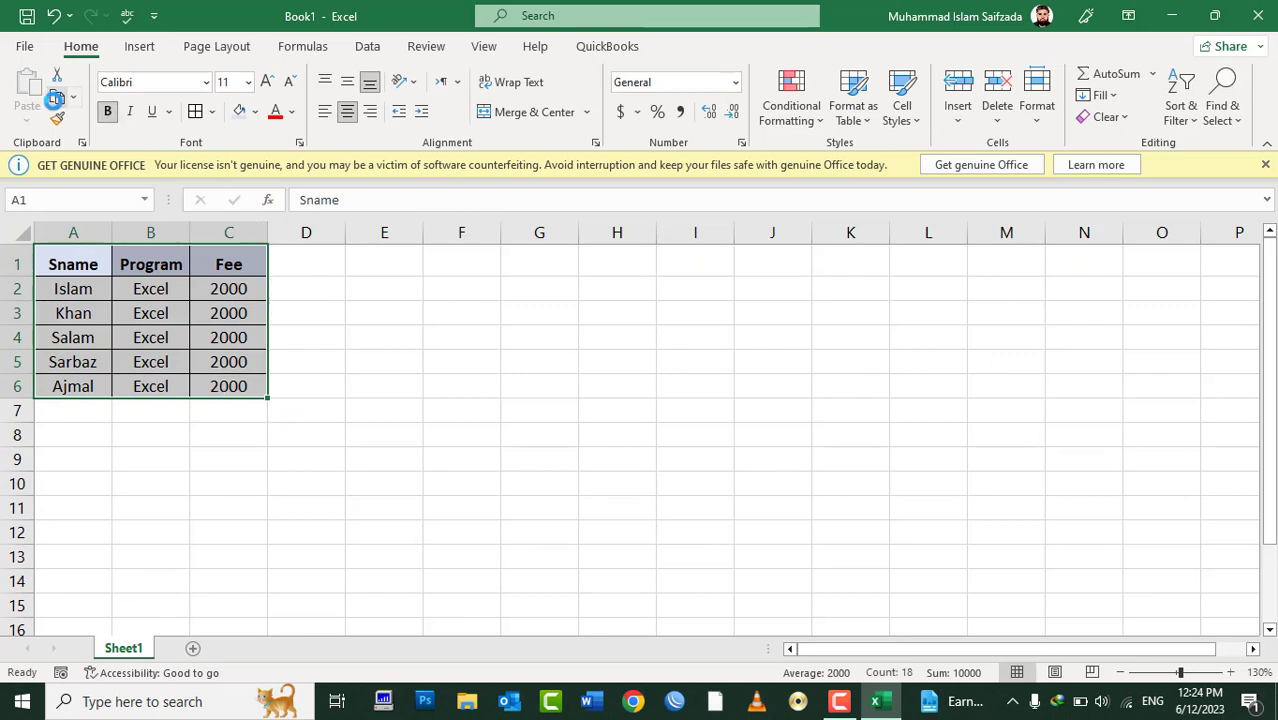
{"action": "left_click", "coordinate": [55, 98]}
Step: Paste the copied table at E1 with Paste Special set to All
{"action": "left_click", "coordinate": [380, 262]}
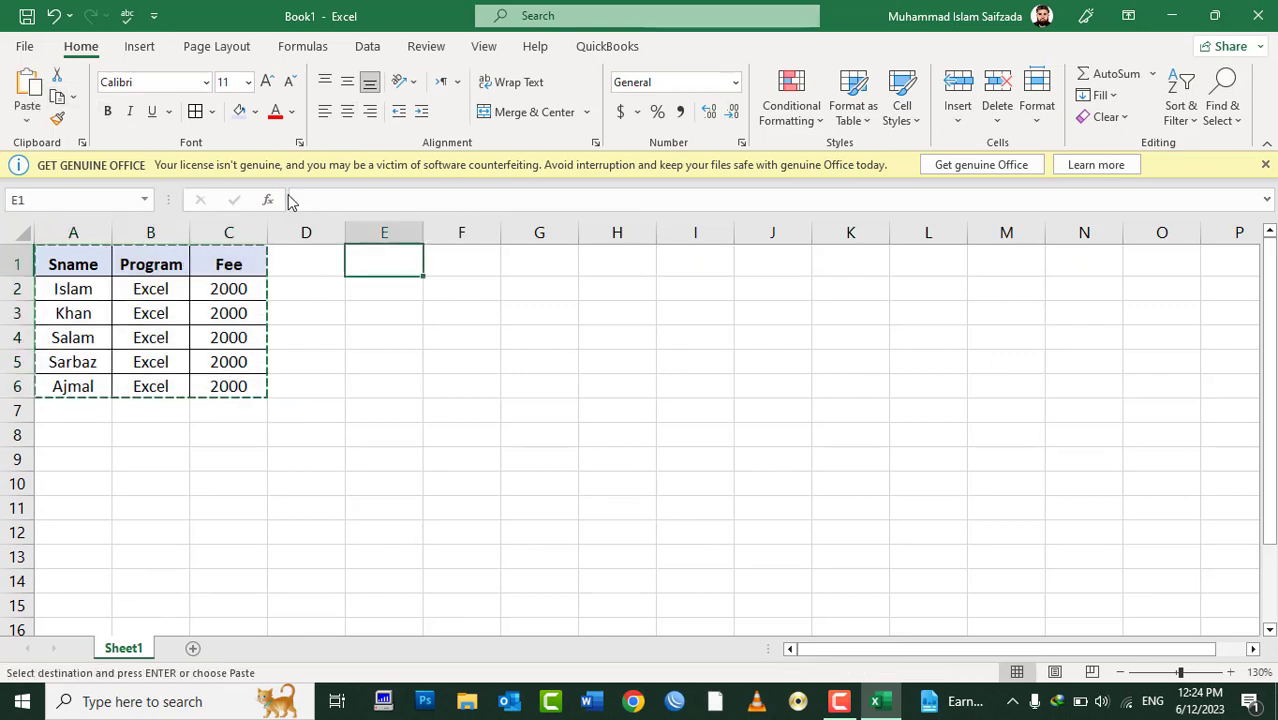
{"action": "left_click", "coordinate": [27, 118]}
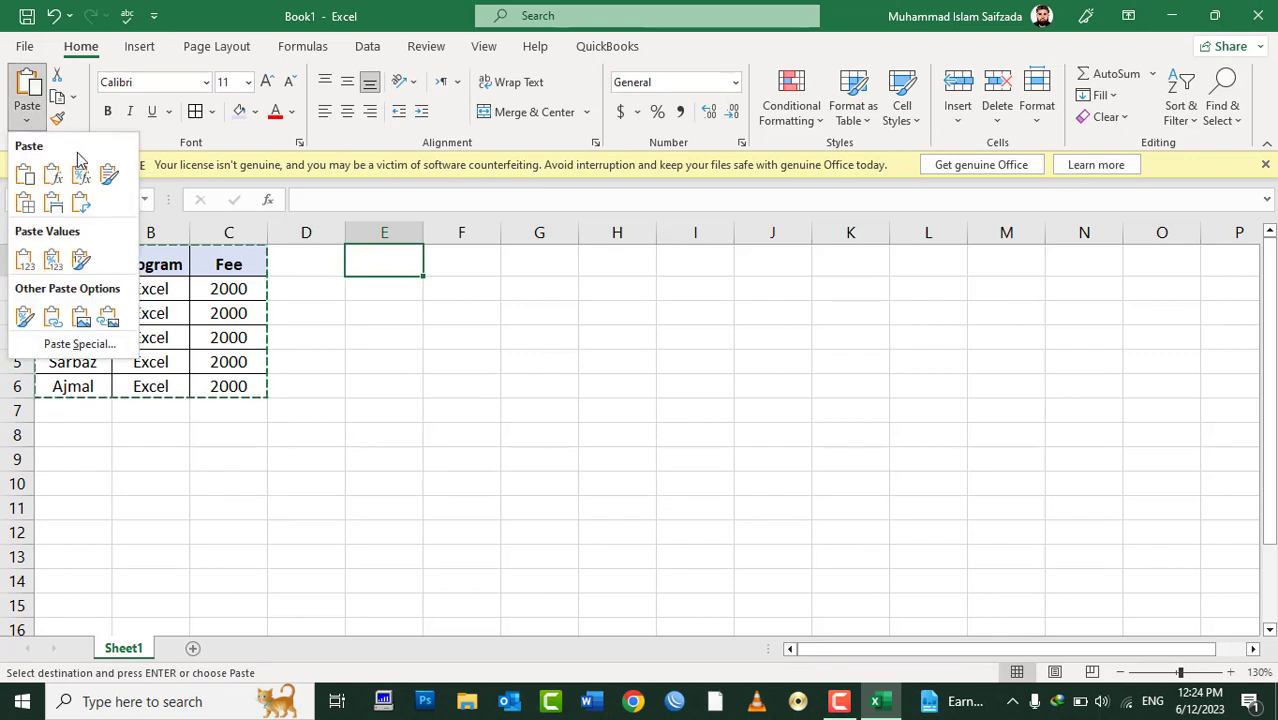
{"action": "left_click", "coordinate": [65, 346]}
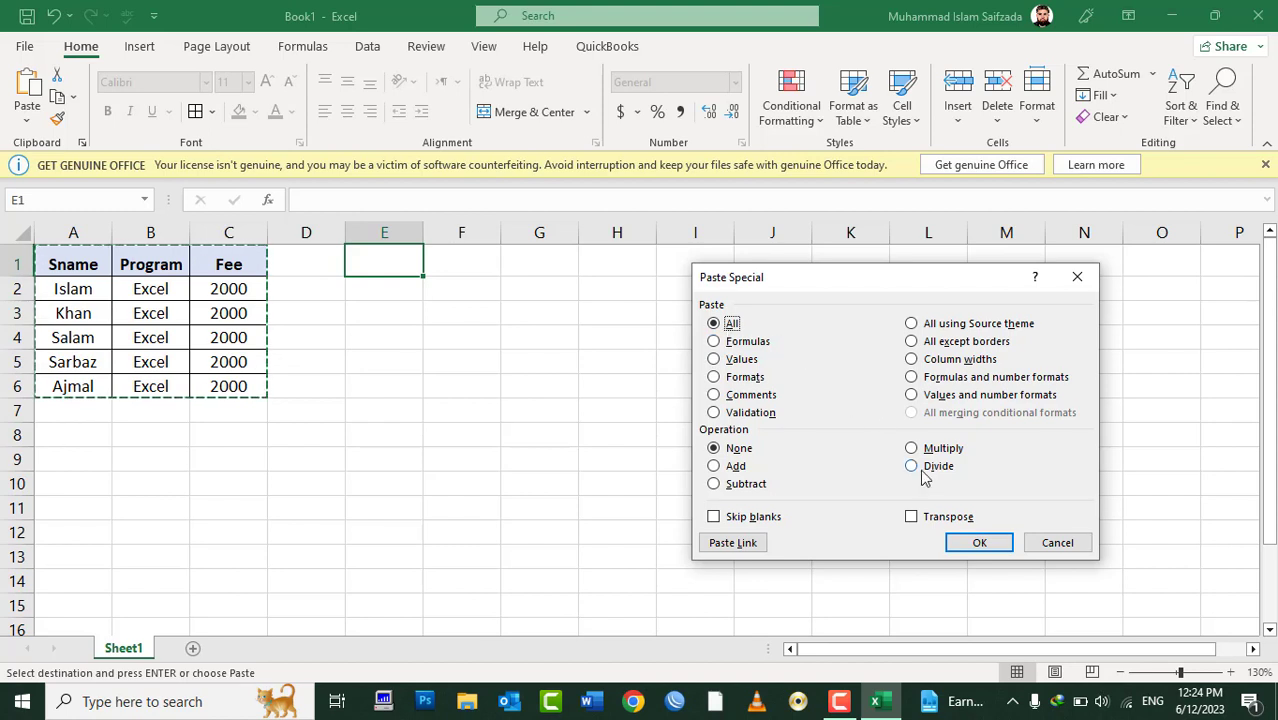
{"action": "left_click", "coordinate": [970, 544]}
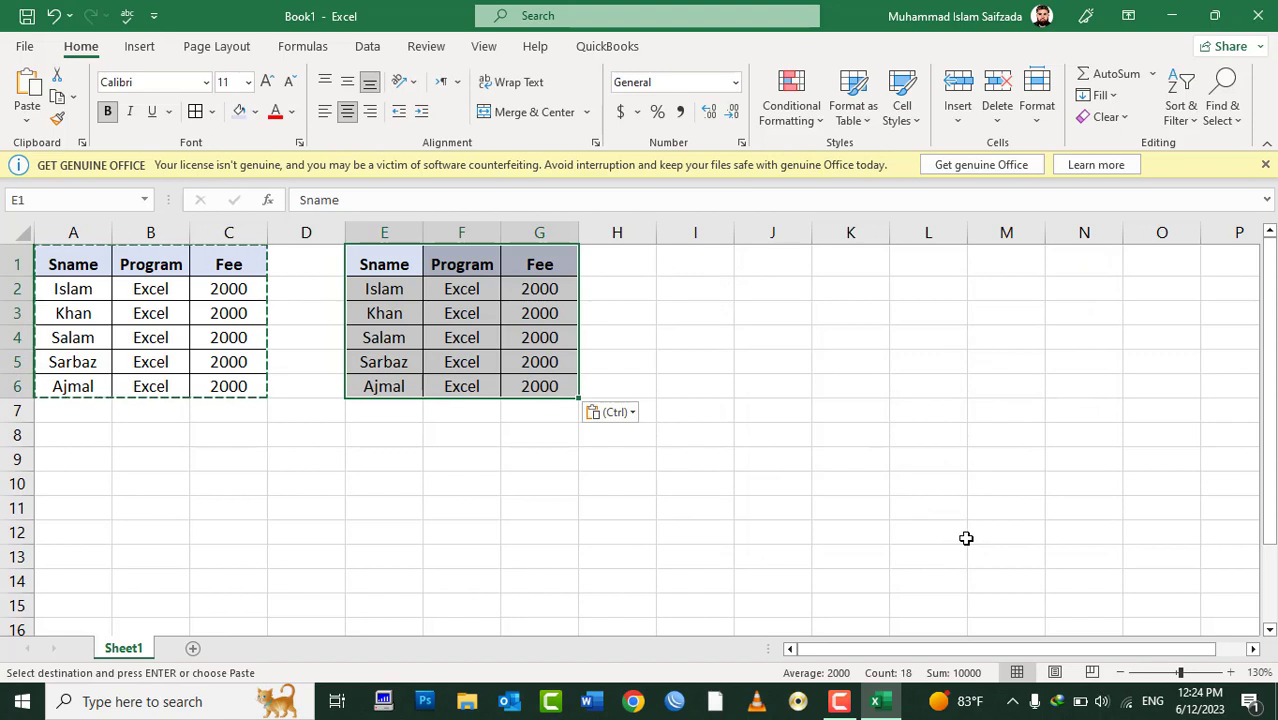
{"action": "key", "text": "Escape"}
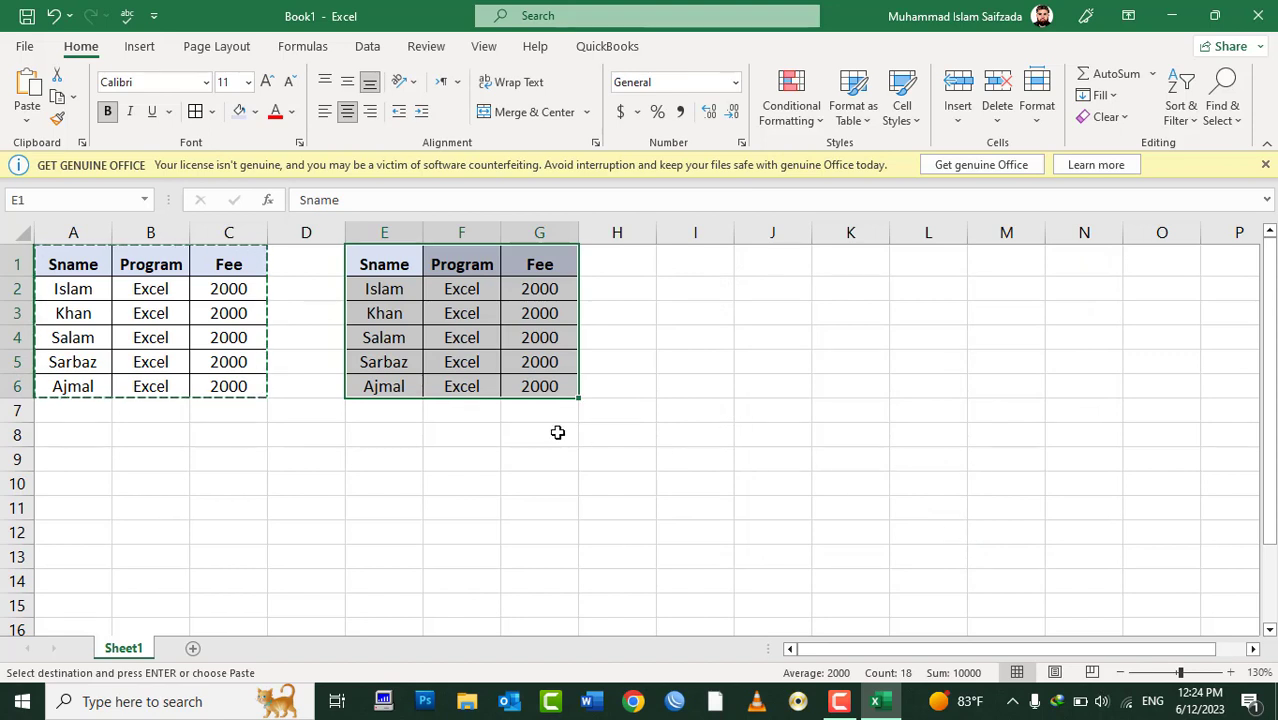
Step: Add a bold 'Total Ad' label in cell A7
{"action": "left_click", "coordinate": [551, 433]}
{"action": "left_click", "coordinate": [68, 414]}
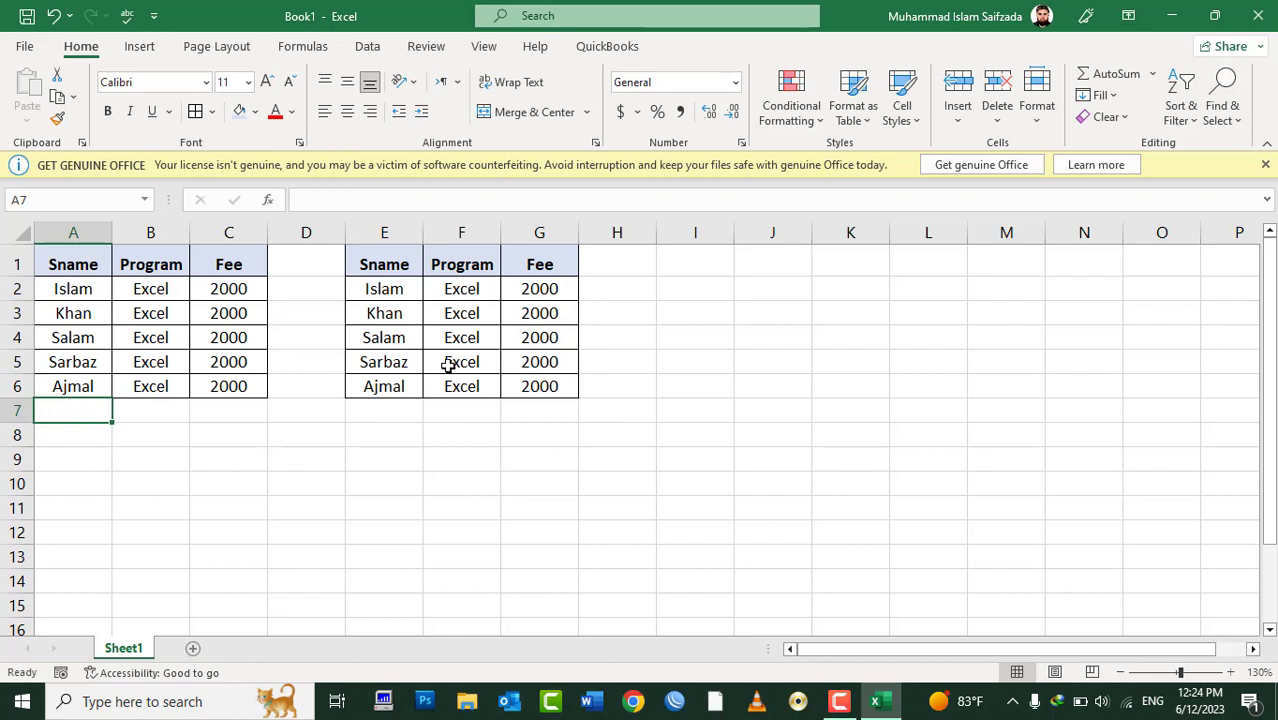
{"action": "type", "text": "Total"}
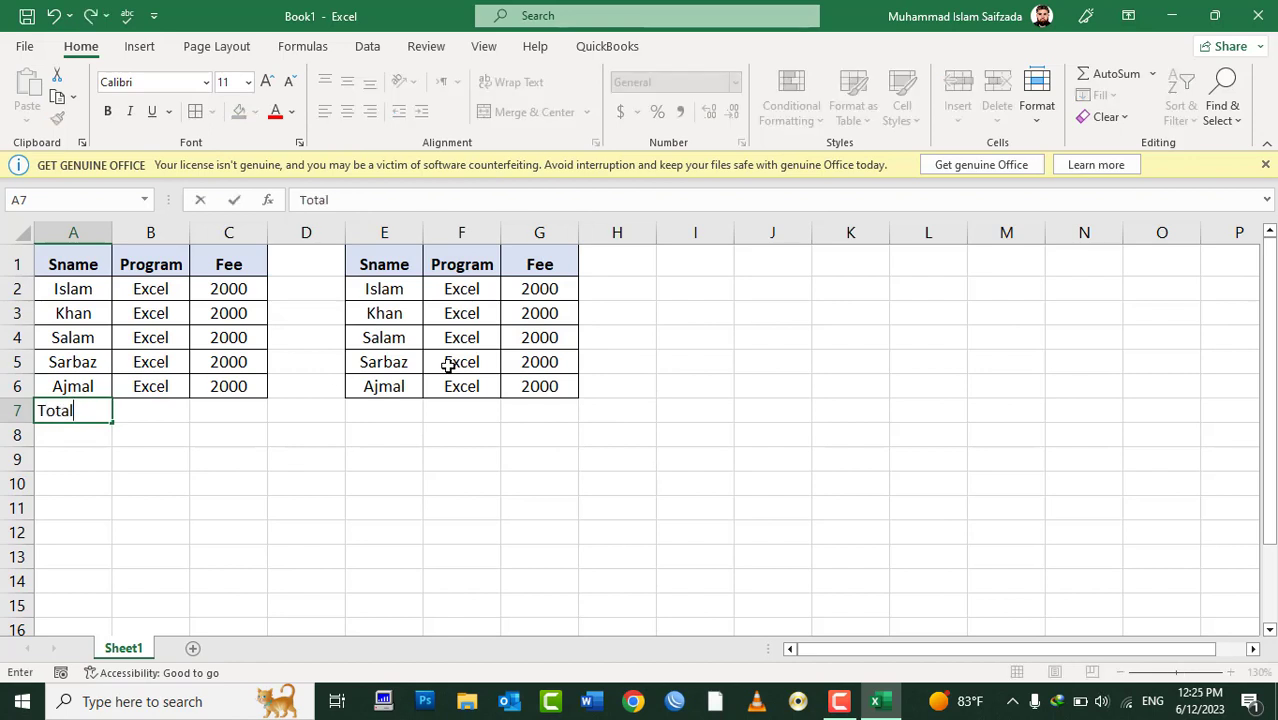
{"action": "type", "text": " Inco"}
{"action": "type", "text": "dd"}
{"action": "key", "text": "Tab"}
{"action": "key", "text": "Left"}
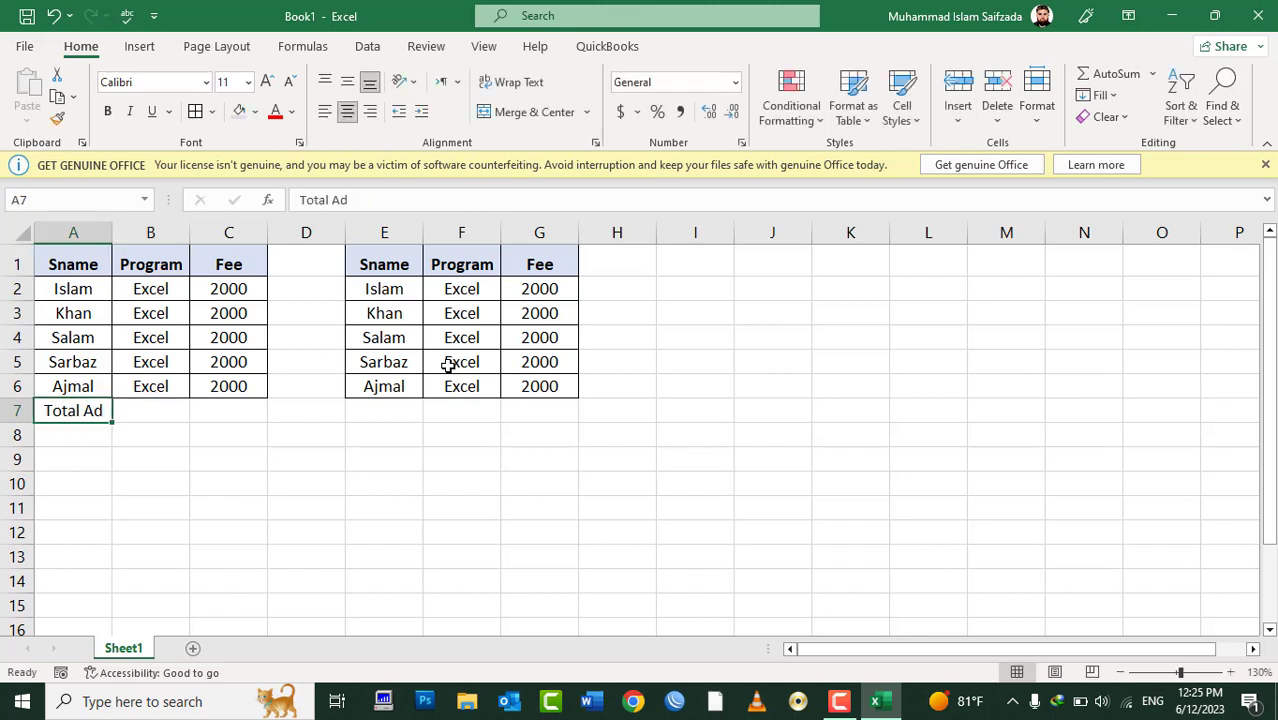
{"action": "key", "text": "ctrl+b"}
Step: Total C2:C6 in C7 with AutoSum, then clear it and reinsert with Alt+=
{"action": "key", "text": "Right"}
{"action": "key", "text": "Right"}
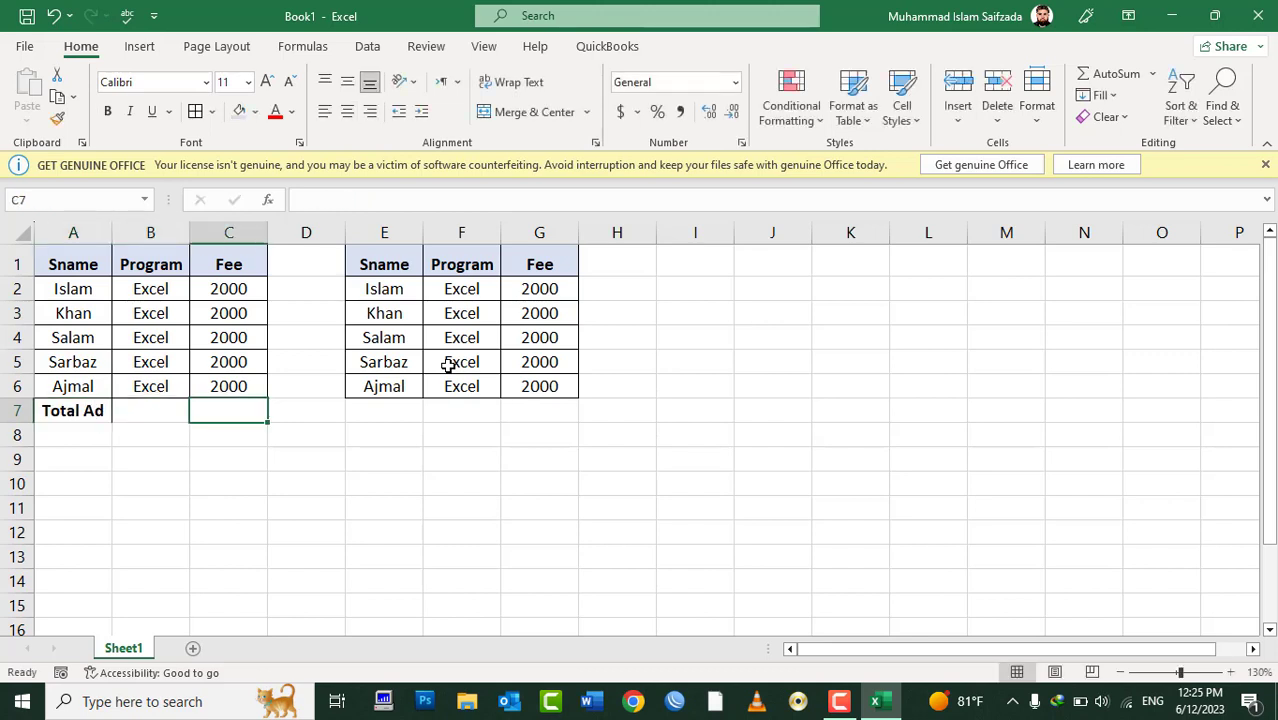
{"action": "key", "text": "Up"}
{"action": "key", "text": "Up"}
{"action": "key", "text": "Up"}
{"action": "key", "text": "Up"}
{"action": "key", "text": "Up"}
{"action": "key", "text": "shift+Down"}
{"action": "key", "text": "shift+Down"}
{"action": "key", "text": "shift+Down"}
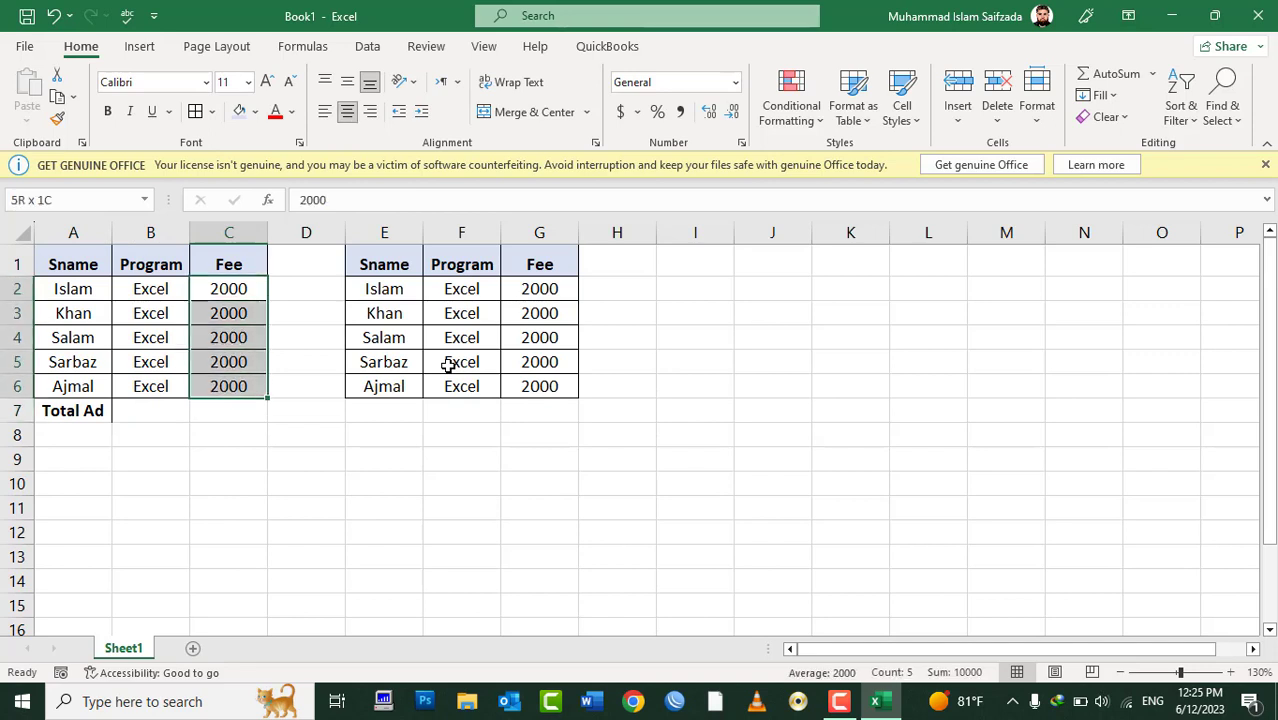
{"action": "key", "text": "Down"}
{"action": "key", "text": "Down"}
{"action": "key", "text": "Down"}
{"action": "key", "text": "Down"}
{"action": "key", "text": "Down"}
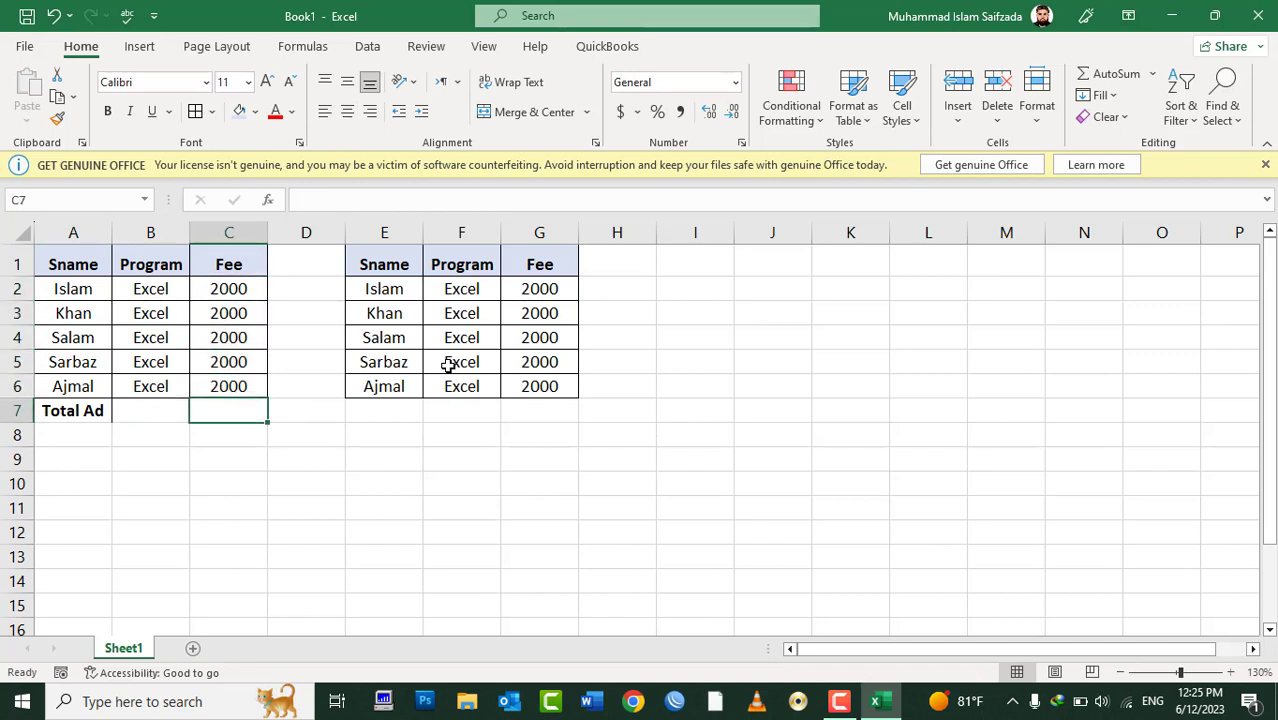
{"action": "left_click", "coordinate": [1103, 86]}
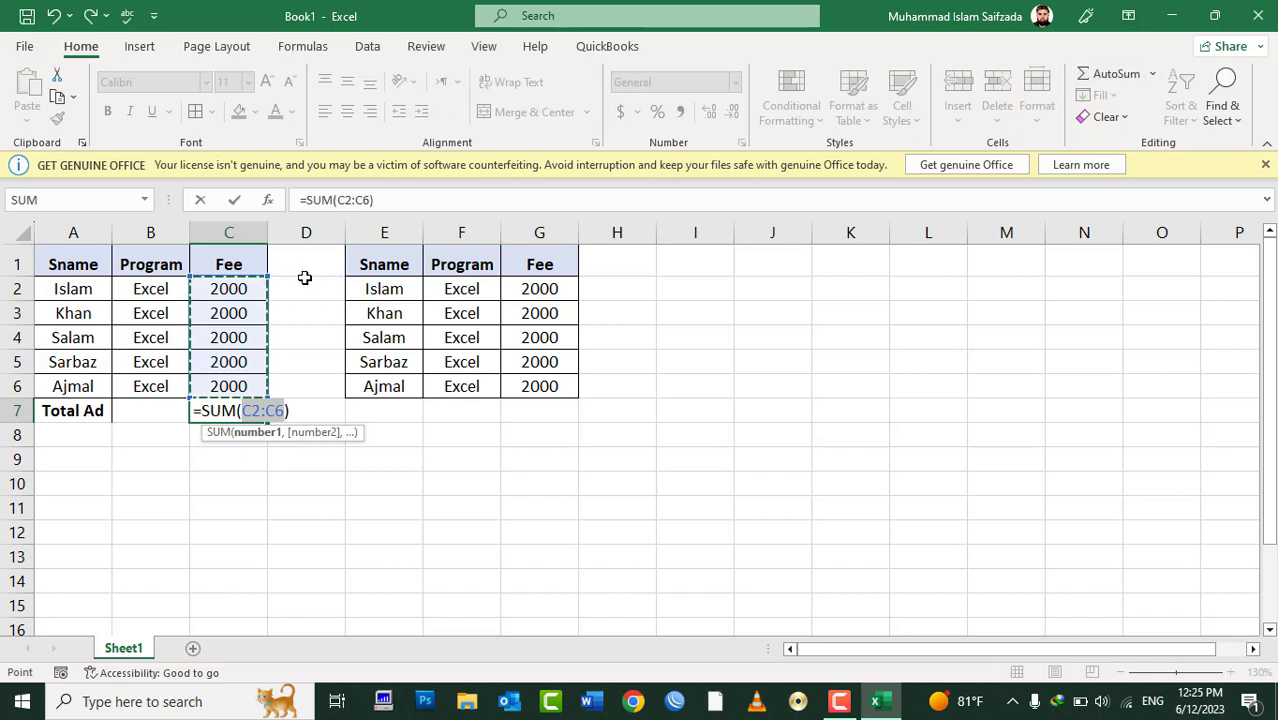
{"action": "key", "text": "Return"}
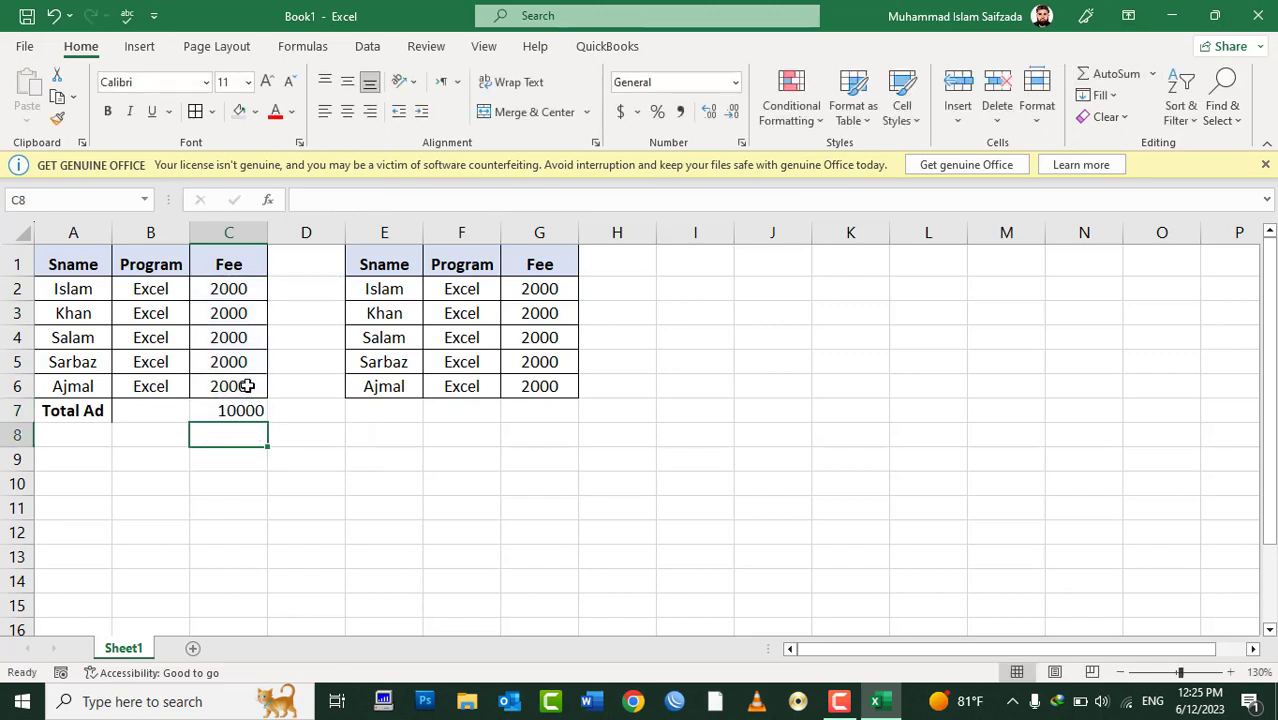
{"action": "key", "text": "Up"}
{"action": "key", "text": "Delete"}
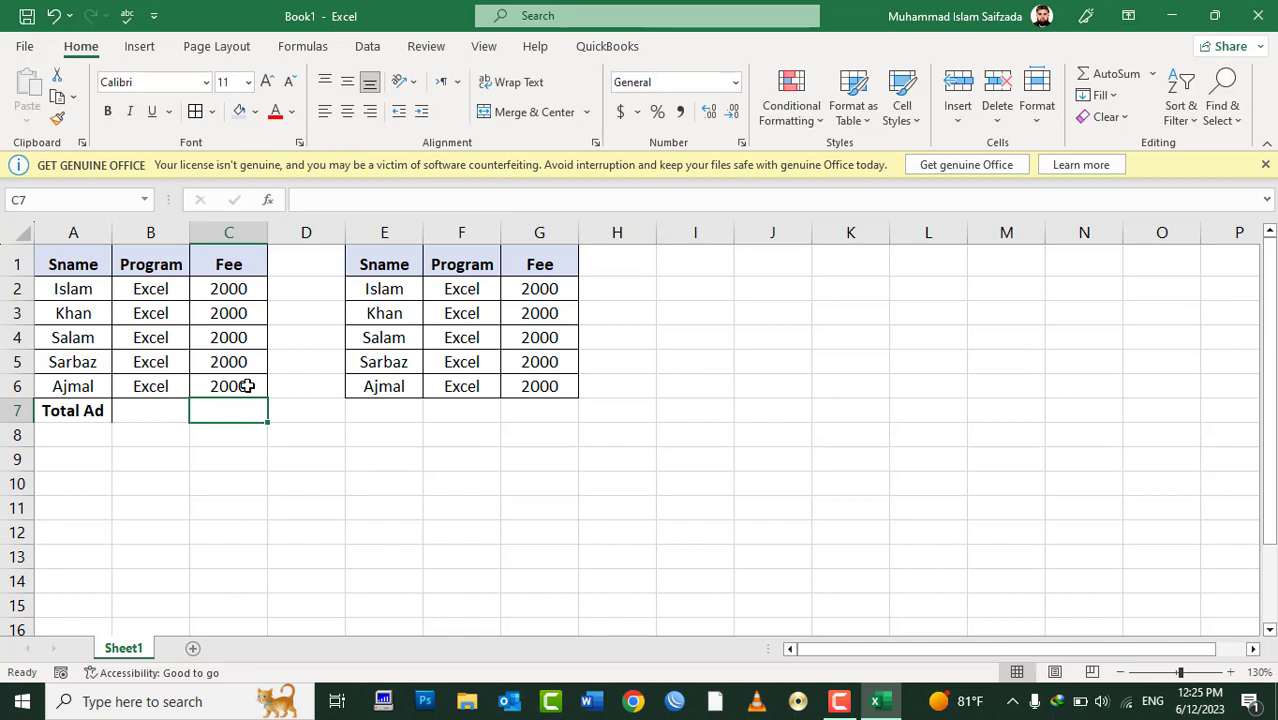
{"action": "key", "text": "alt+equal"}
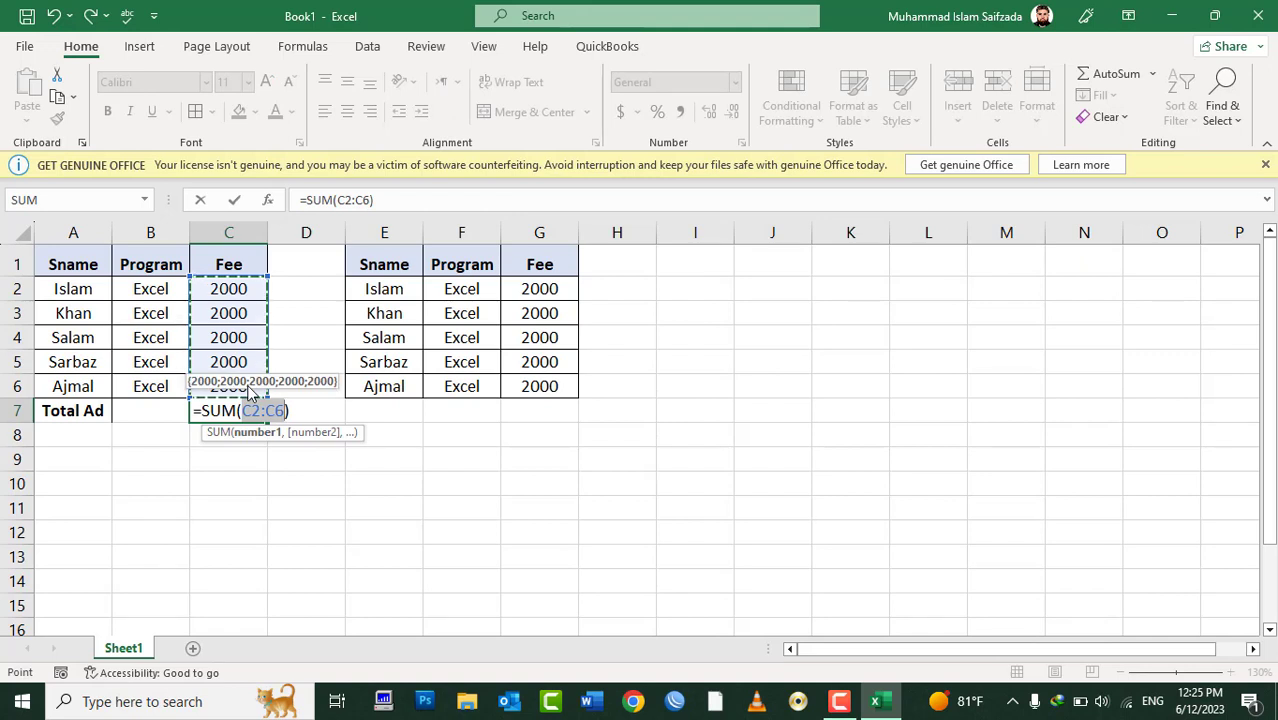
Step: Retype the C7 total manually as =SUM(C2:C6), giving 10000
{"action": "key", "text": "Return"}
{"action": "key", "text": "Up"}
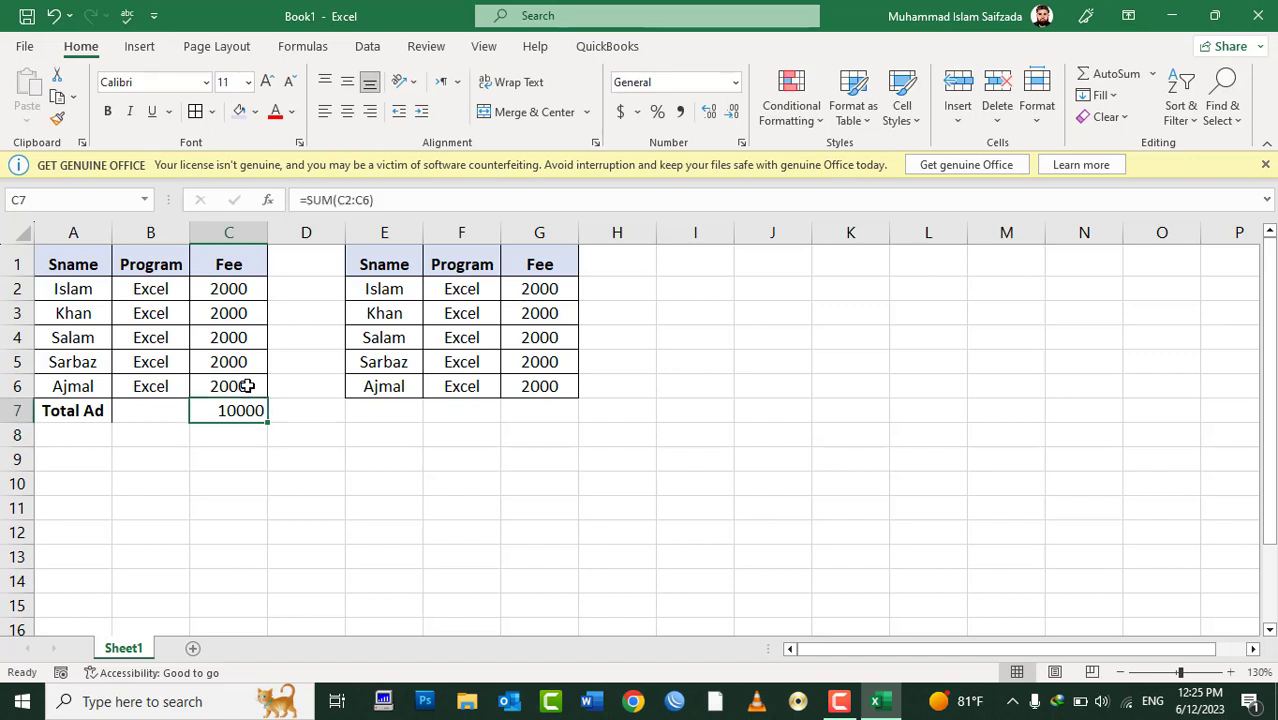
{"action": "key", "text": "Delete"}
{"action": "type", "text": "=su"}
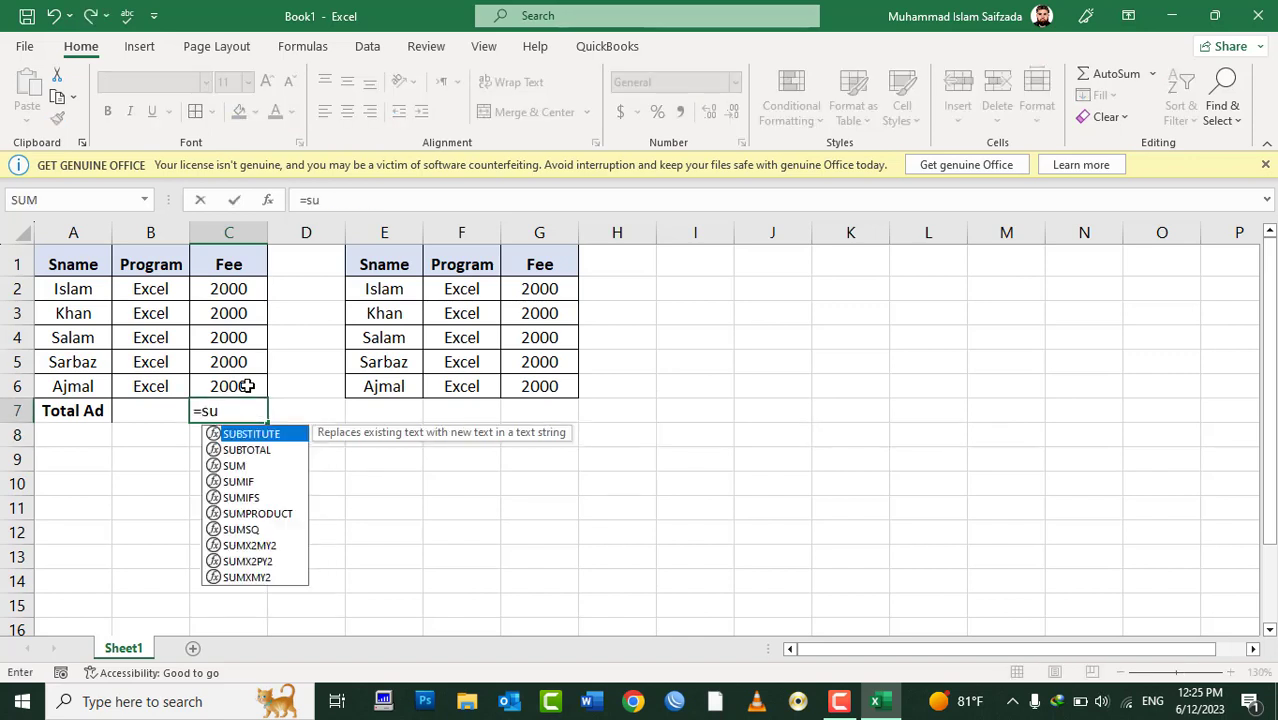
{"action": "type", "text": "m"}
{"action": "type", "text": "9"}
{"action": "key", "text": "BackSpace"}
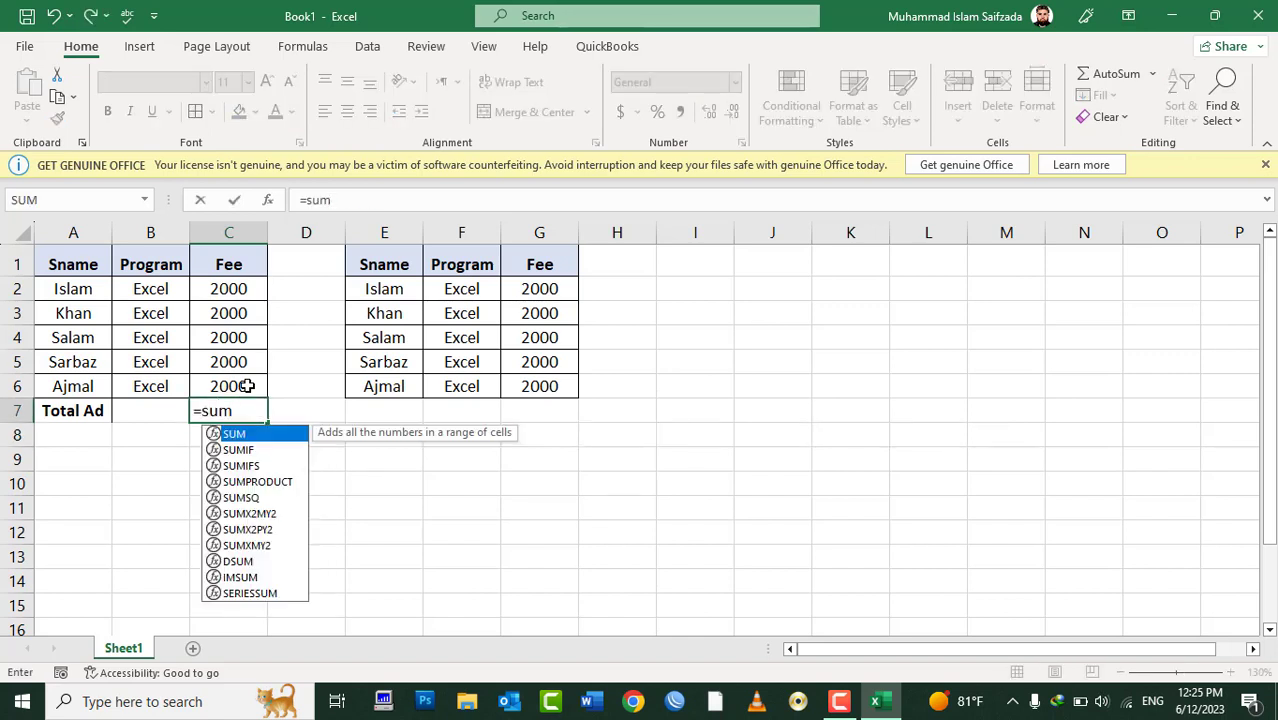
{"action": "type", "text": "("}
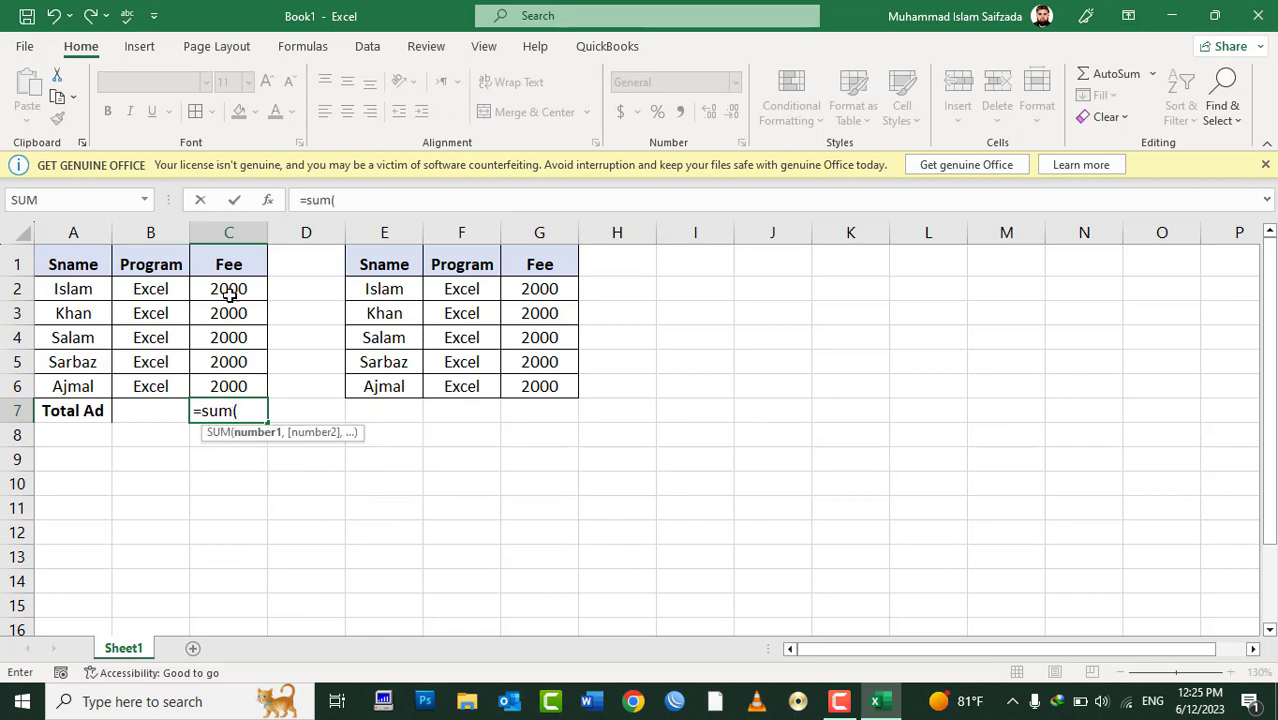
{"action": "left_click_drag", "start_coordinate": [229, 292], "coordinate": [237, 386]}
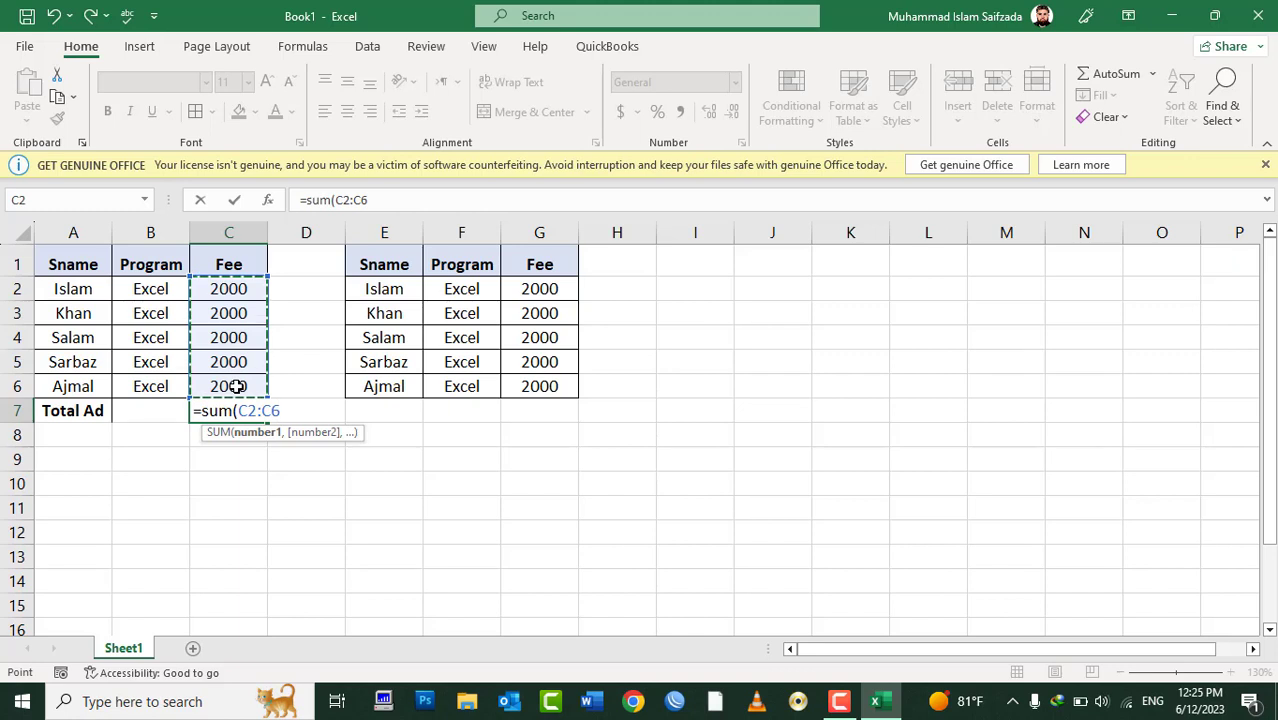
{"action": "type", "text": ")"}
{"action": "key", "text": "Return"}
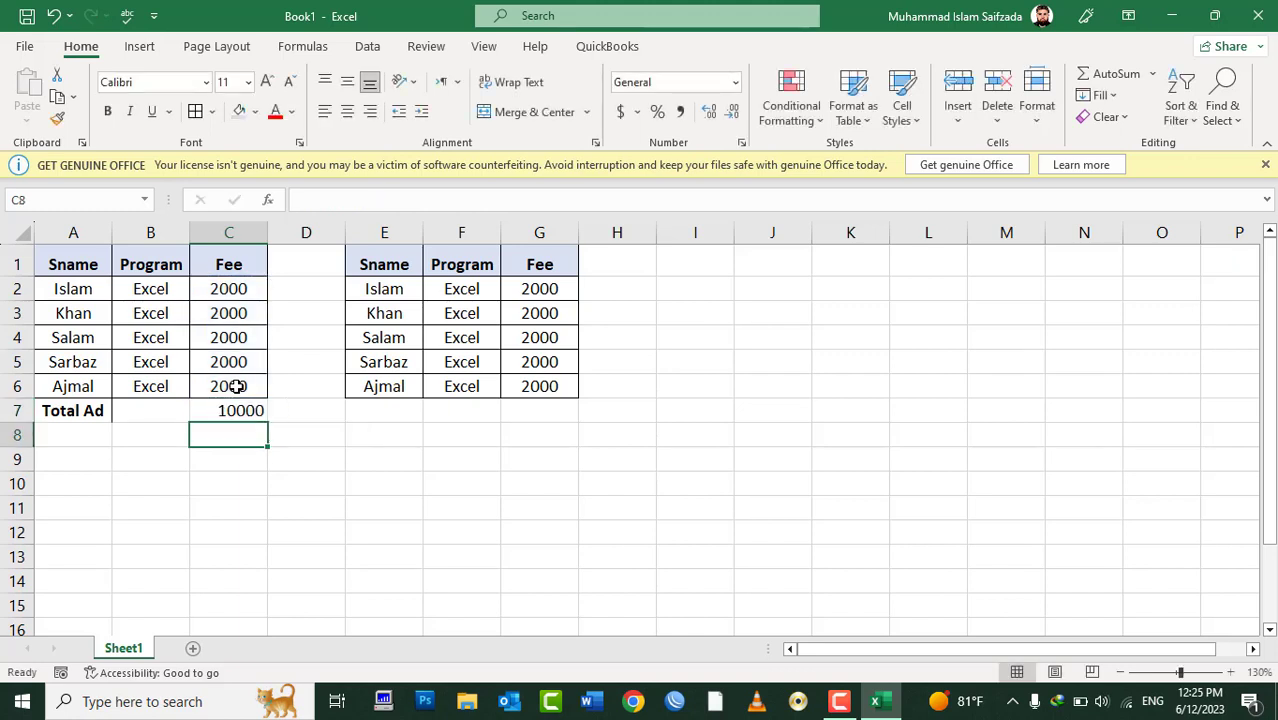
Step: Make the 10000 total in C7 bold and centred
{"action": "key", "text": "Up"}
{"action": "key", "text": "ctrl+b"}
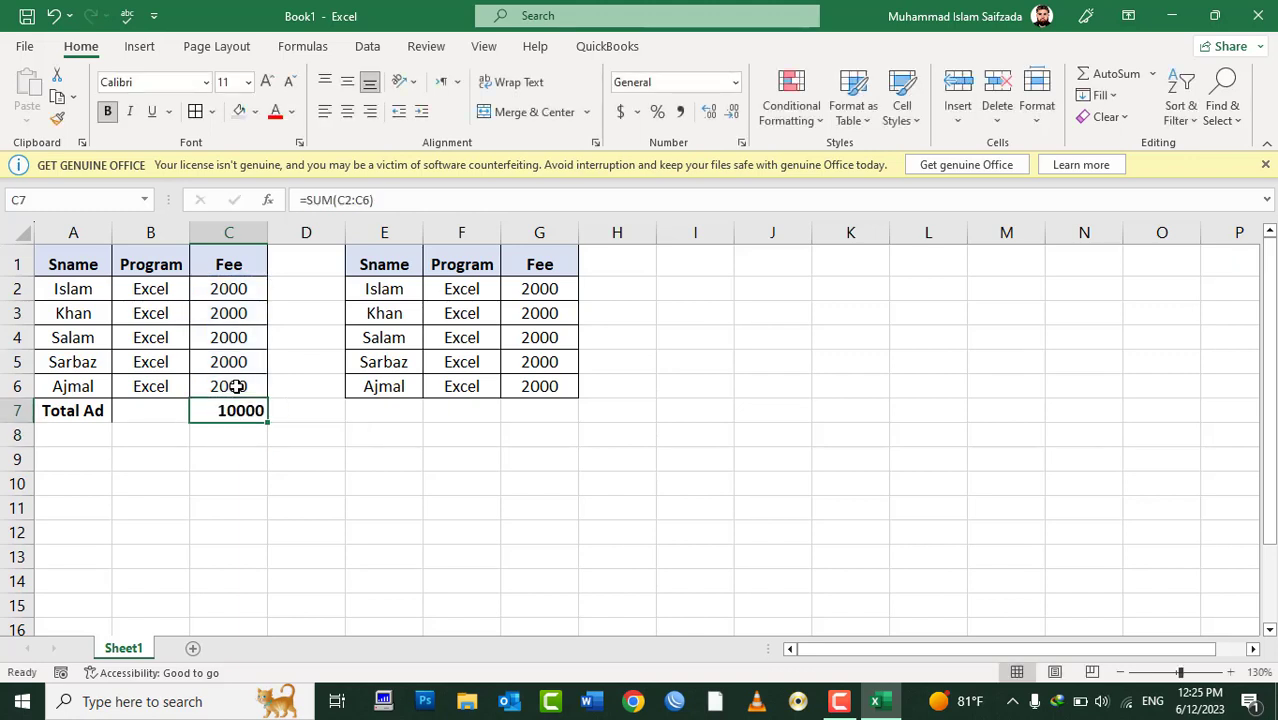
{"action": "left_click", "coordinate": [347, 111]}
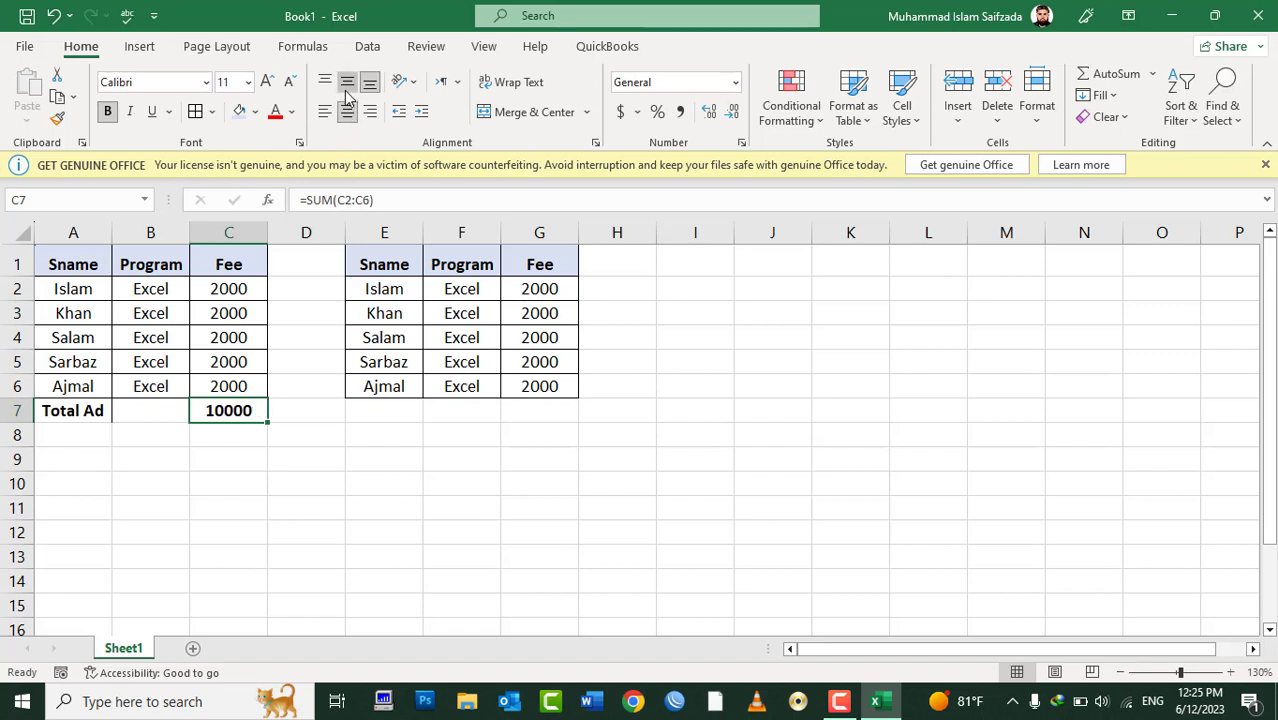
{"action": "mouse_move", "coordinate": [250, 262]}
{"action": "left_mouse_down"}
{"action": "mouse_move", "coordinate": [55, 402]}
{"action": "mouse_move", "coordinate": [70, 415]}
{"action": "left_mouse_up"}
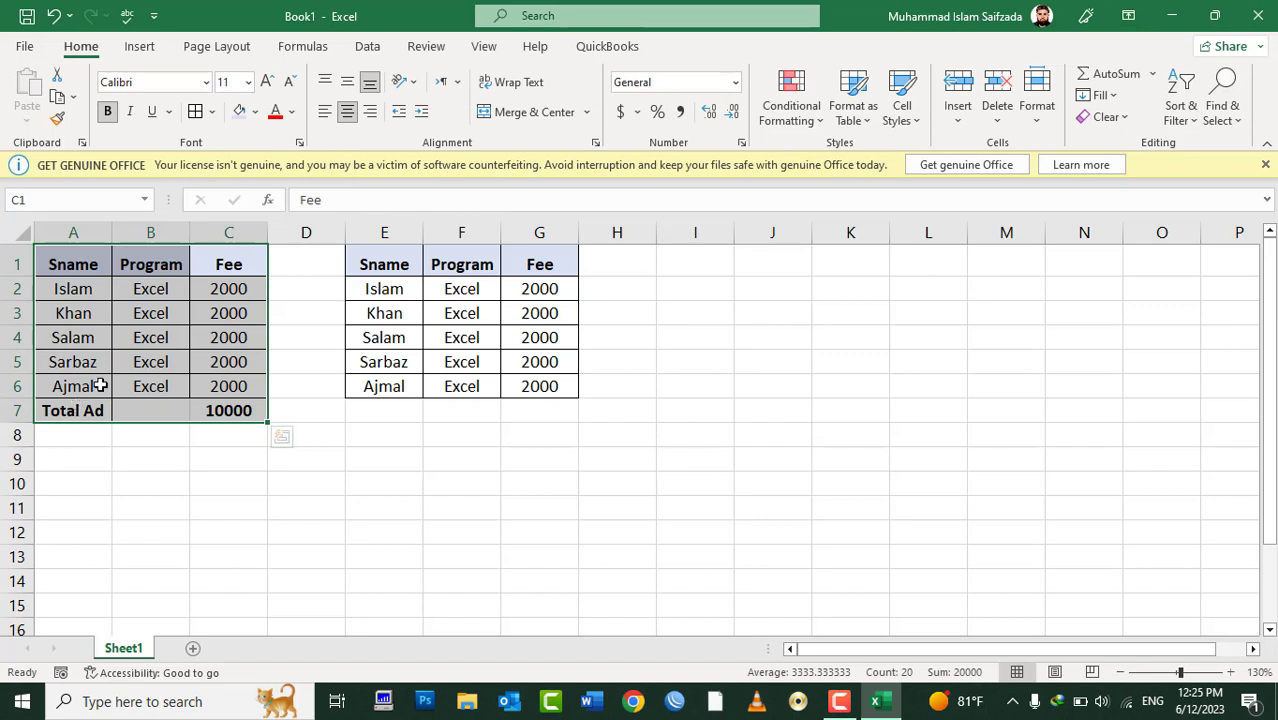
{"action": "left_click", "coordinate": [217, 288]}
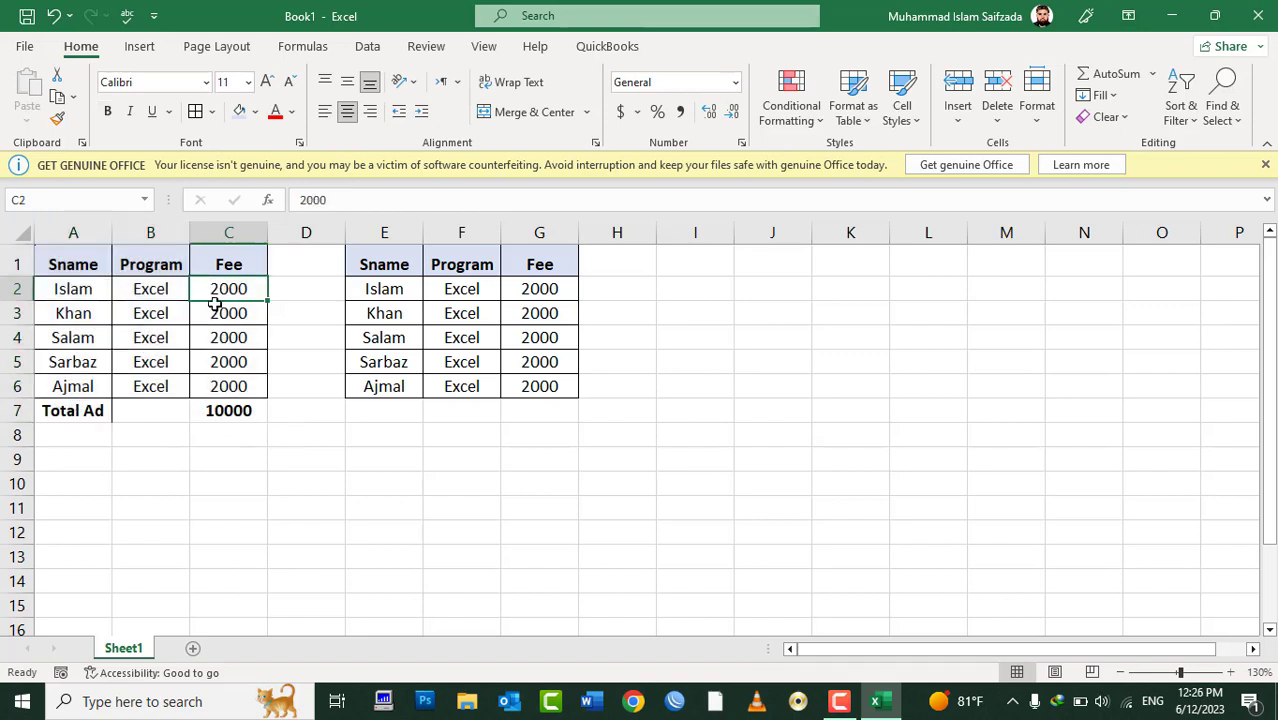
{"action": "left_click_drag", "start_coordinate": [214, 291], "coordinate": [238, 381]}
Step: Start typing the 'Total A' label into E7
{"action": "left_click", "coordinate": [558, 405]}
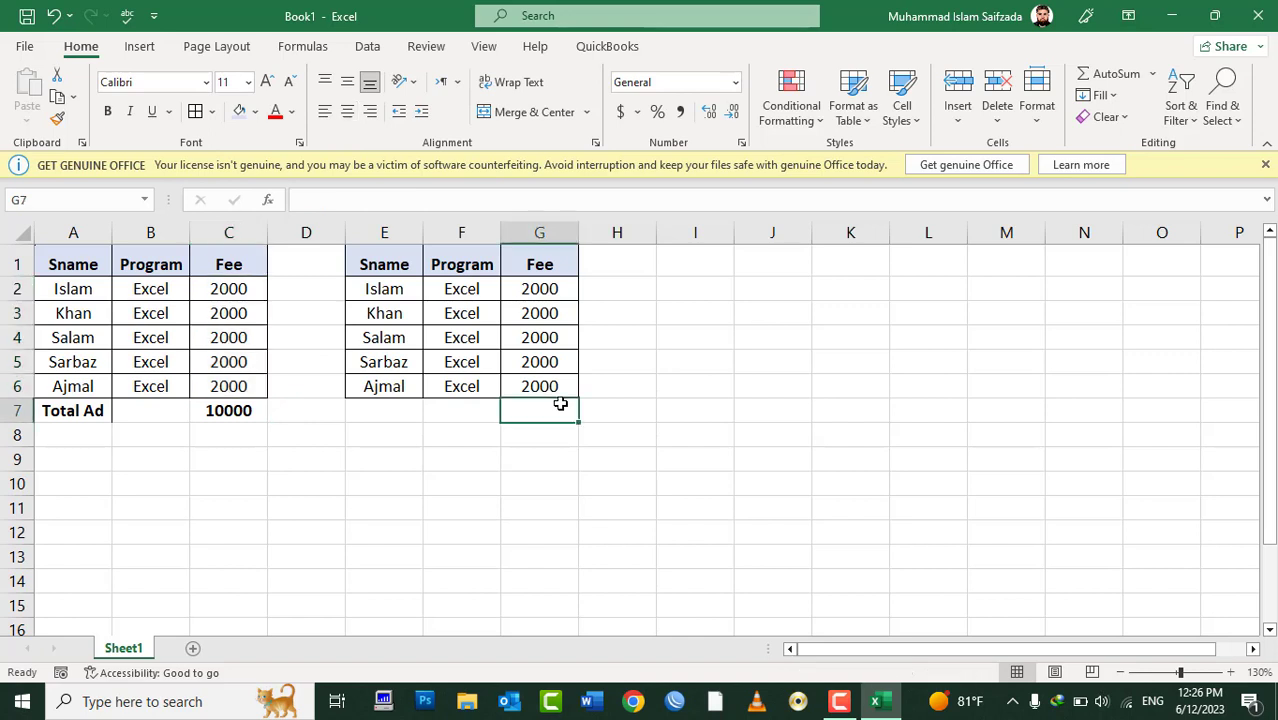
{"action": "left_click", "coordinate": [371, 414]}
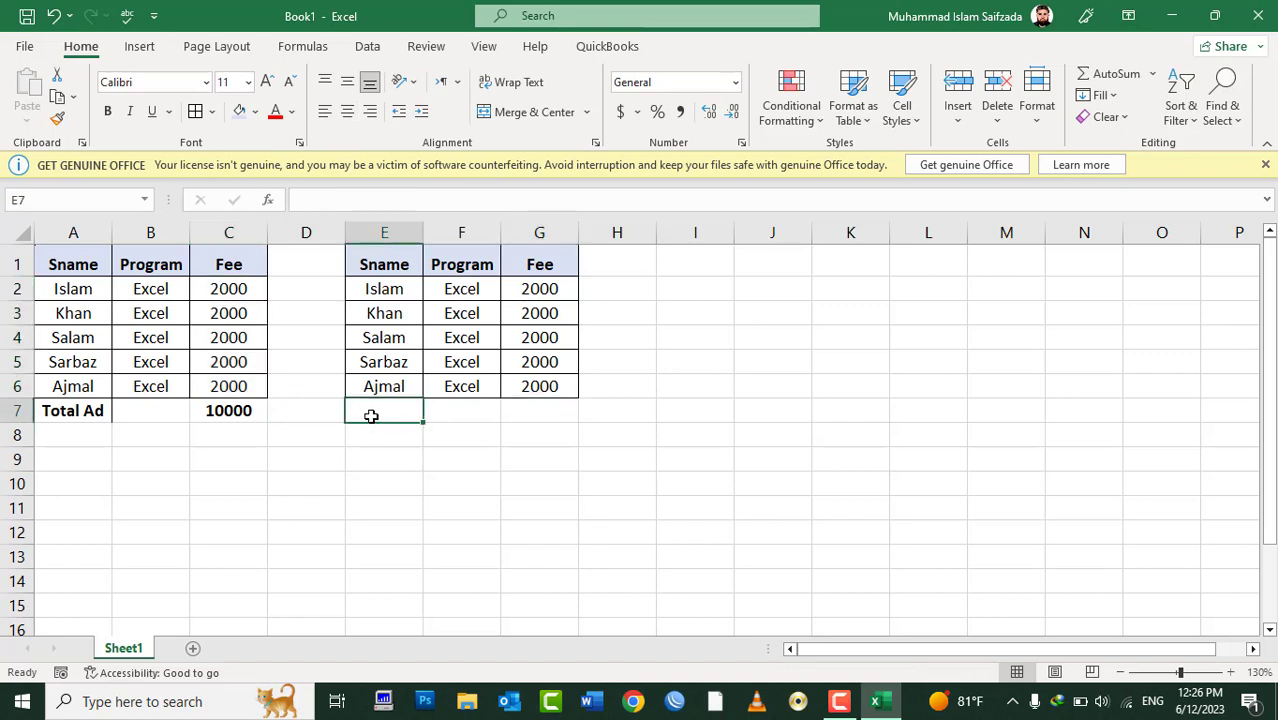
{"action": "type", "text": "Total A"}
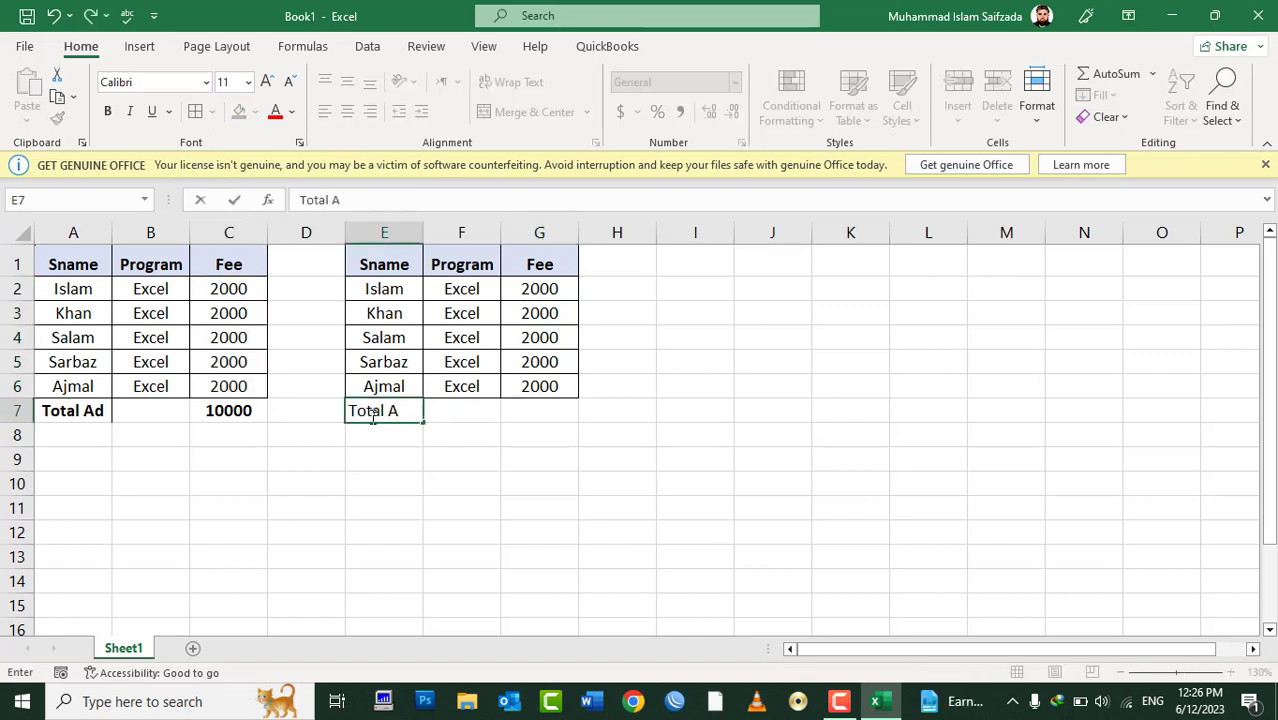
Step: Confirm the Total Ad label in E7 and set fees G2:G6 to 3000
{"action": "key", "text": "Tab"}
{"action": "key", "text": "Tab"}
{"action": "key", "text": "Up"}
{"action": "key", "text": "Up"}
{"action": "key", "text": "Up"}
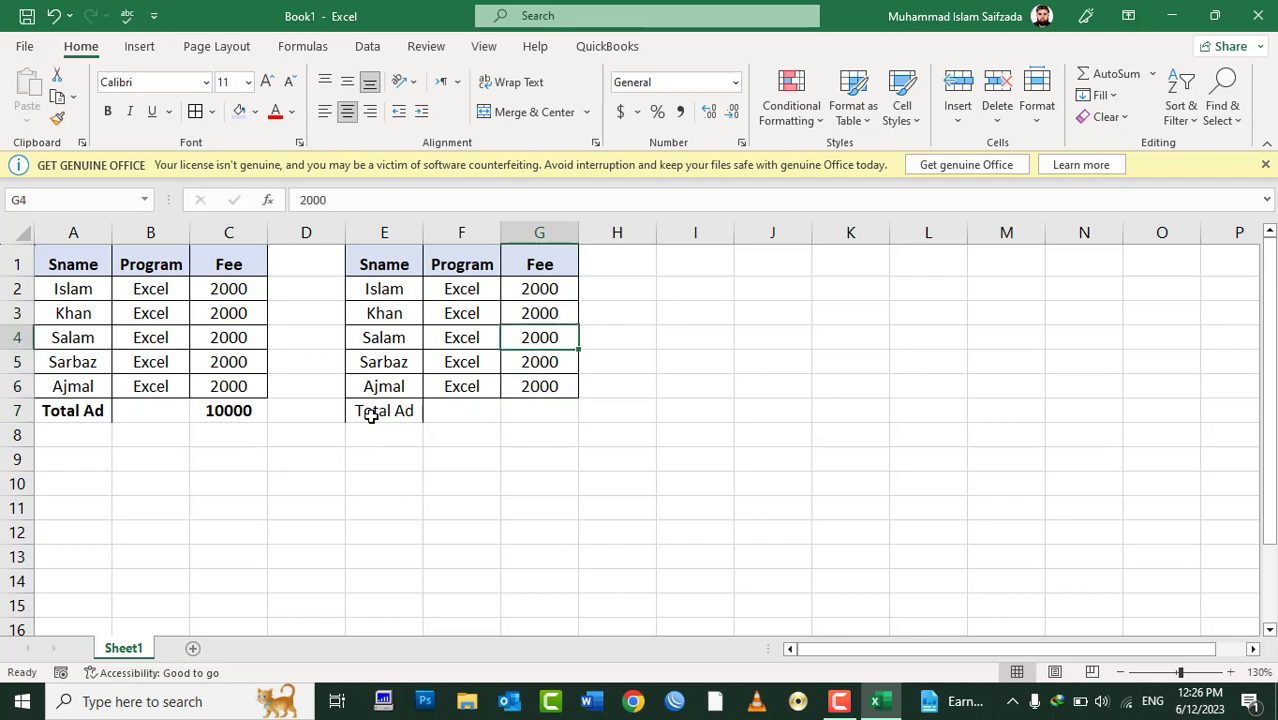
{"action": "key", "text": "Up"}
{"action": "key", "text": "Up"}
{"action": "key", "text": "shift+Down"}
{"action": "key", "text": "shift+Down"}
{"action": "key", "text": "shift+Down"}
{"action": "key", "text": "shift+Down"}
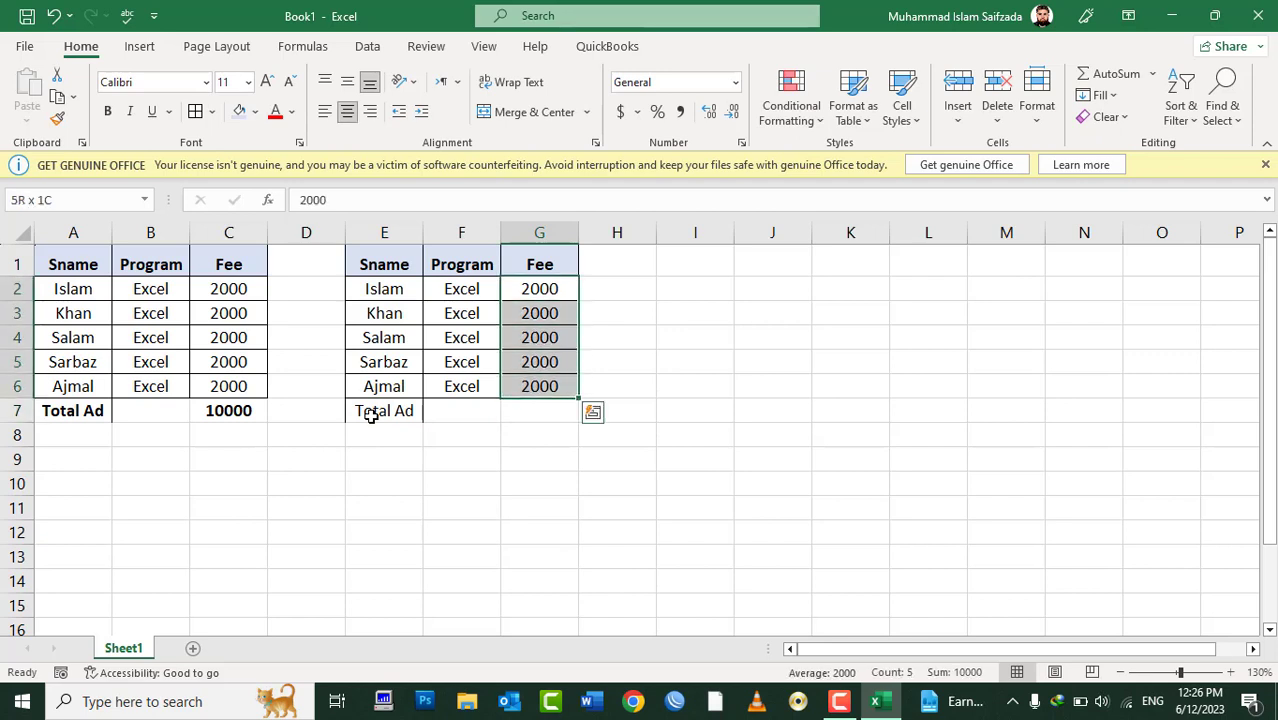
{"action": "type", "text": "399"}
{"action": "key", "text": "BackSpace"}
{"action": "key", "text": "BackSpace"}
{"action": "type", "text": "000"}
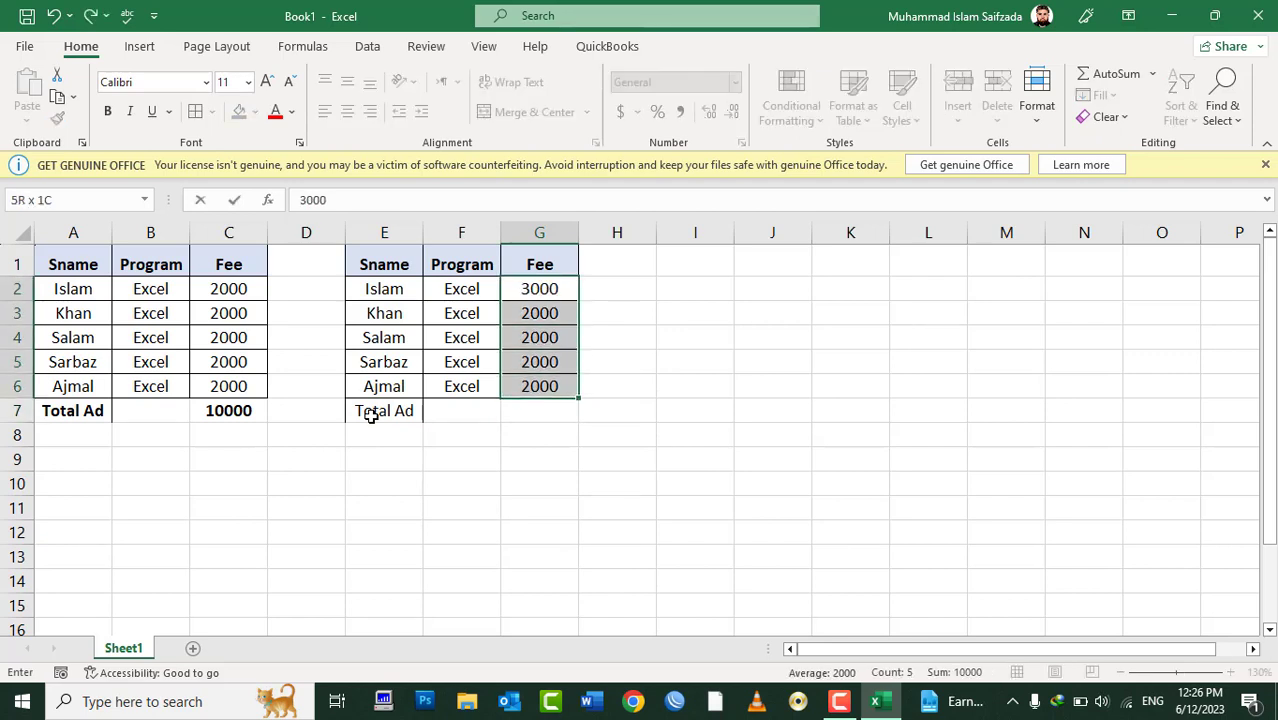
{"action": "key", "text": "ctrl+Return"}
Step: Select cells G7 and C7 in turn
{"action": "left_click", "coordinate": [519, 411]}
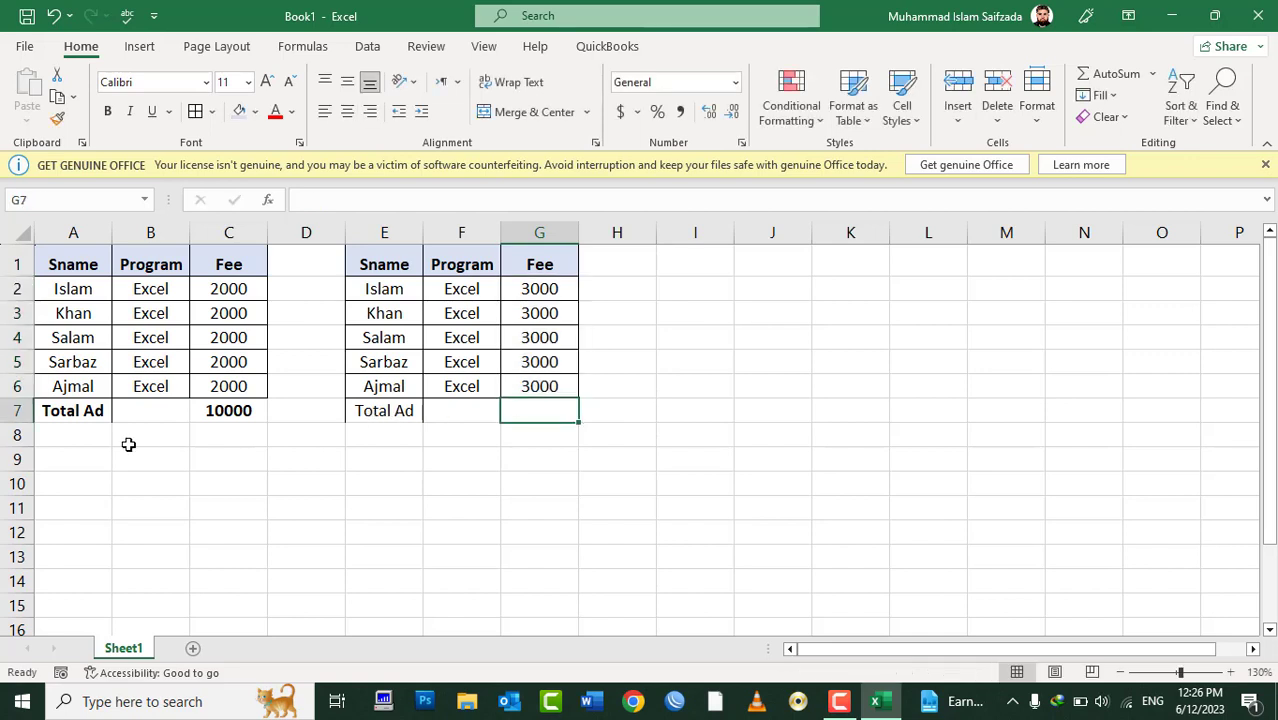
{"action": "left_click", "coordinate": [245, 408]}
{"action": "left_click", "coordinate": [535, 416]}
{"action": "left_click", "coordinate": [232, 413]}
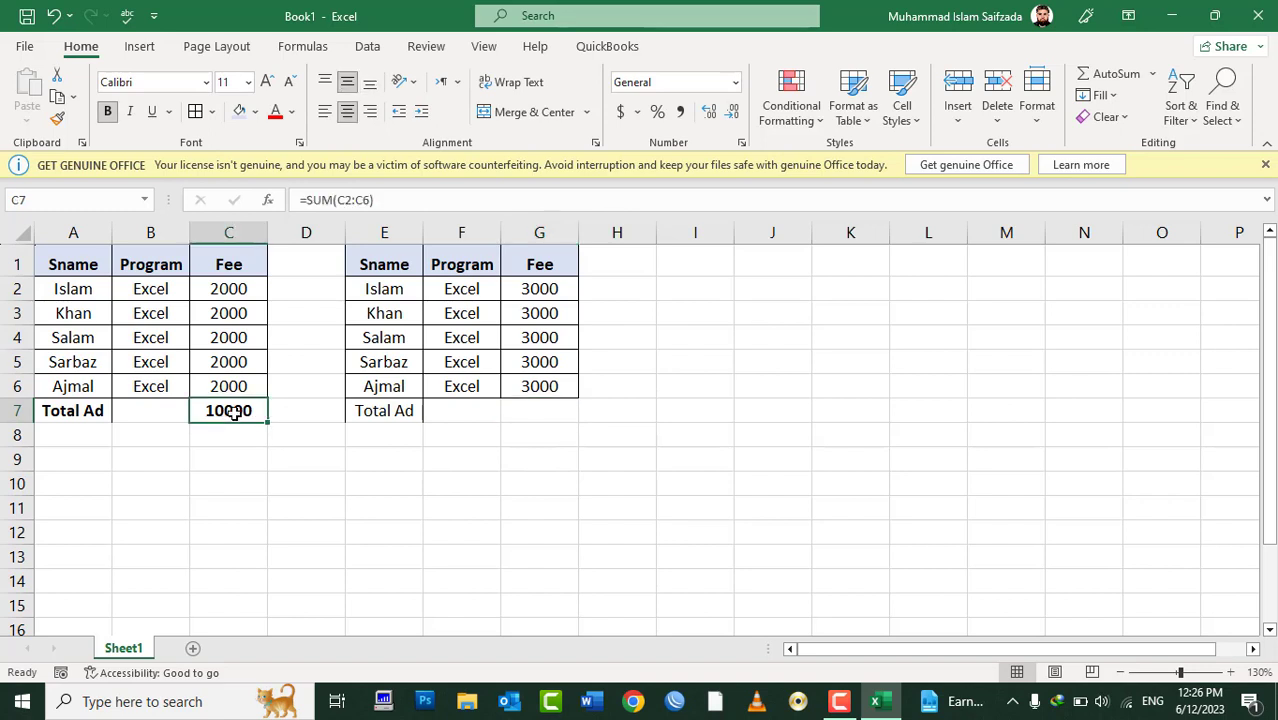
Step: Copy the C7 total and Paste Special only the formula into G7
{"action": "left_click", "coordinate": [58, 97]}
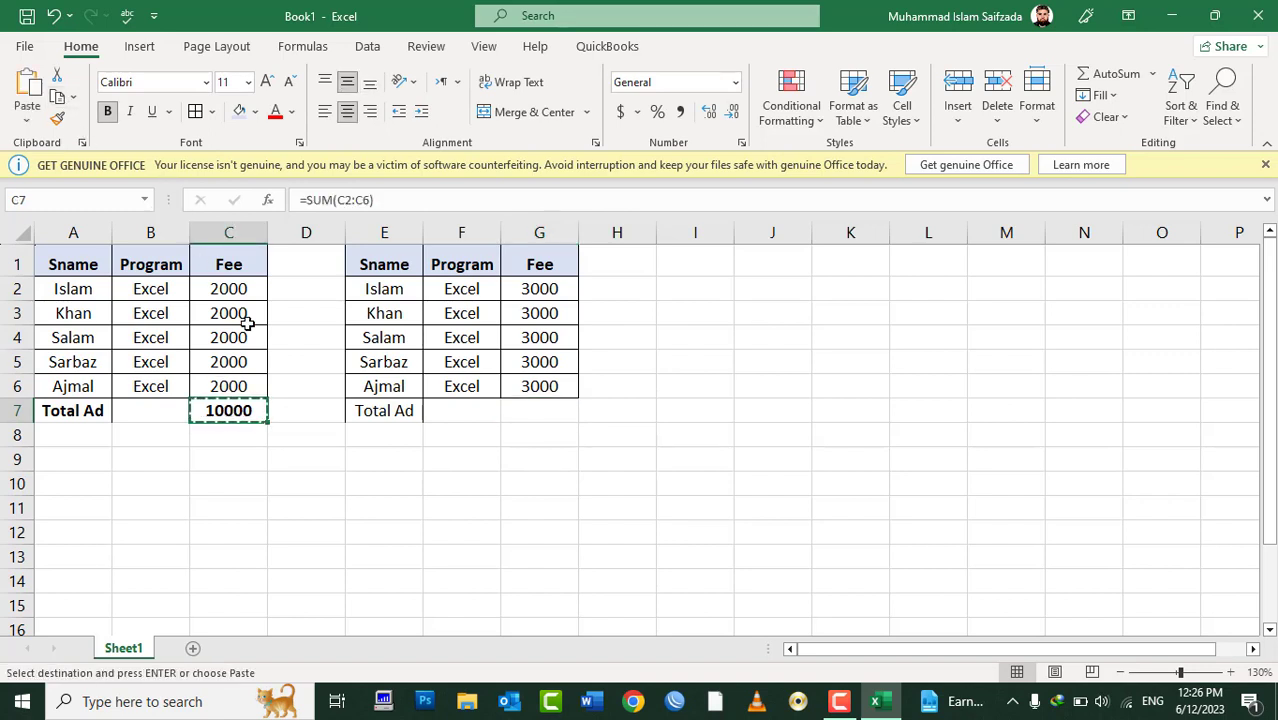
{"action": "left_click", "coordinate": [550, 403]}
{"action": "left_click", "coordinate": [27, 124]}
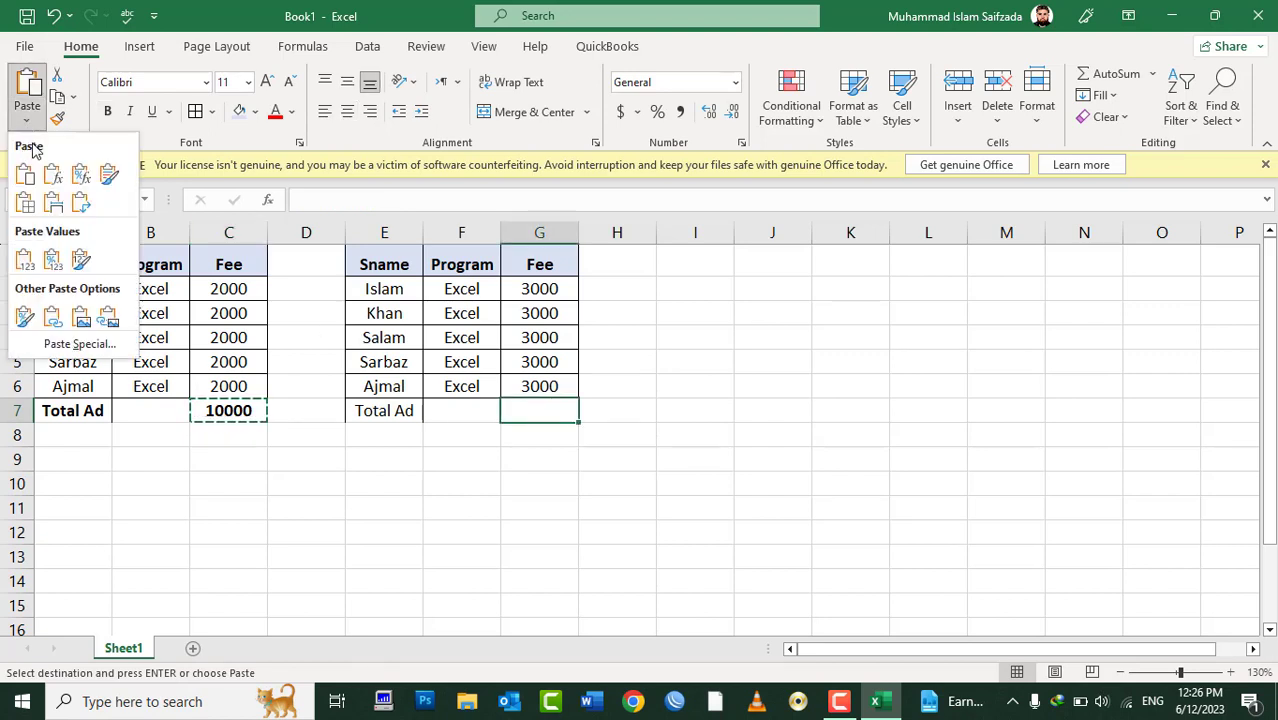
{"action": "left_click", "coordinate": [42, 340]}
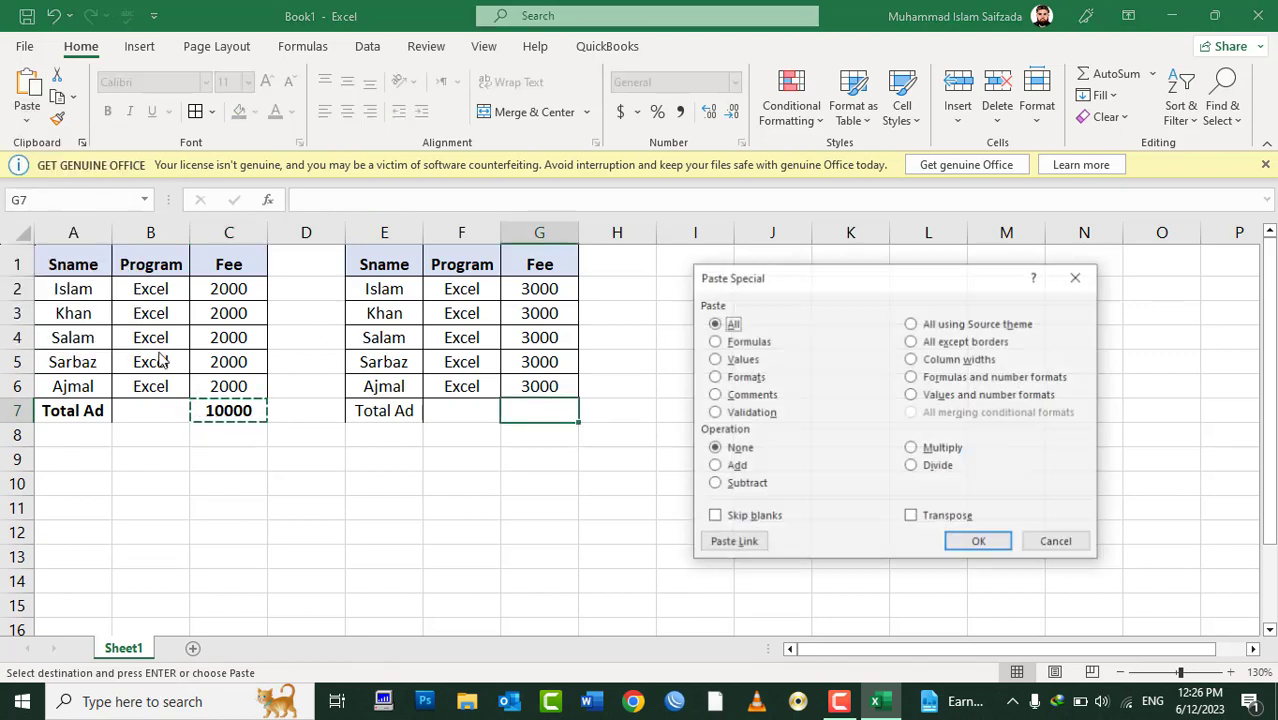
{"action": "left_click", "coordinate": [715, 342]}
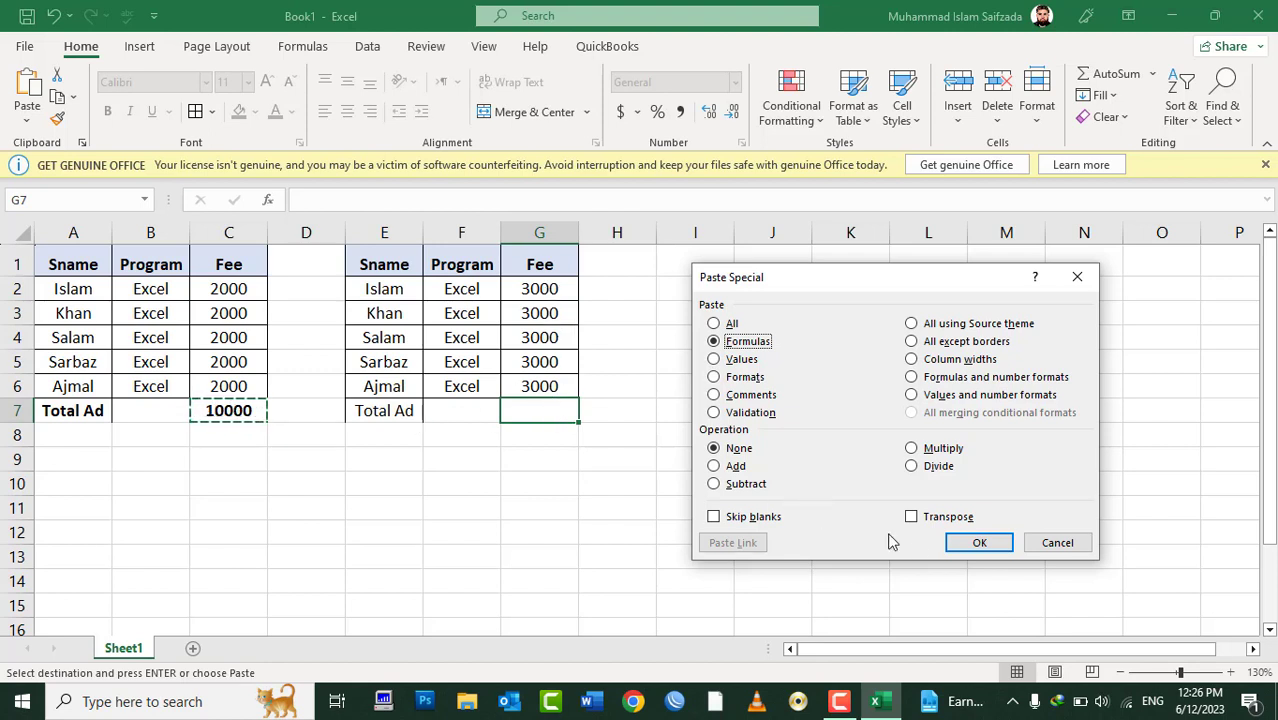
{"action": "left_click", "coordinate": [961, 542]}
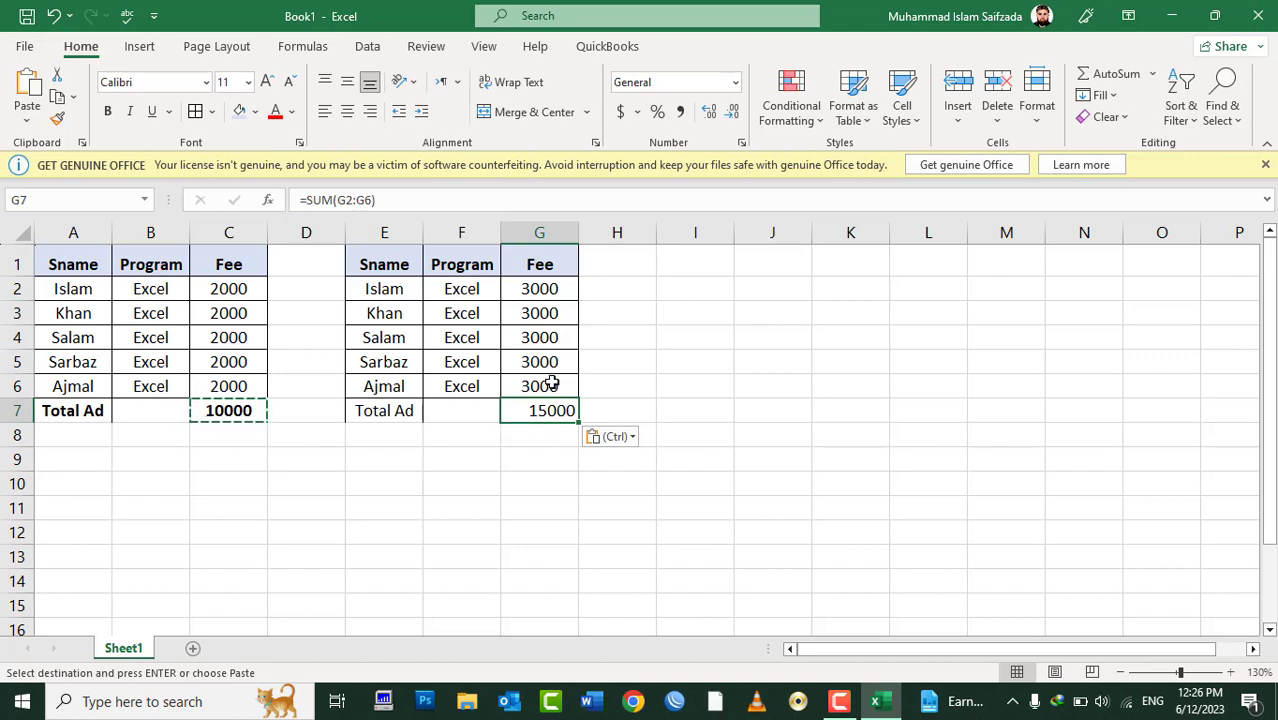
Step: Change fee G2 to 1000 and G3 to 2000, making the total 12000
{"action": "left_click", "coordinate": [541, 284]}
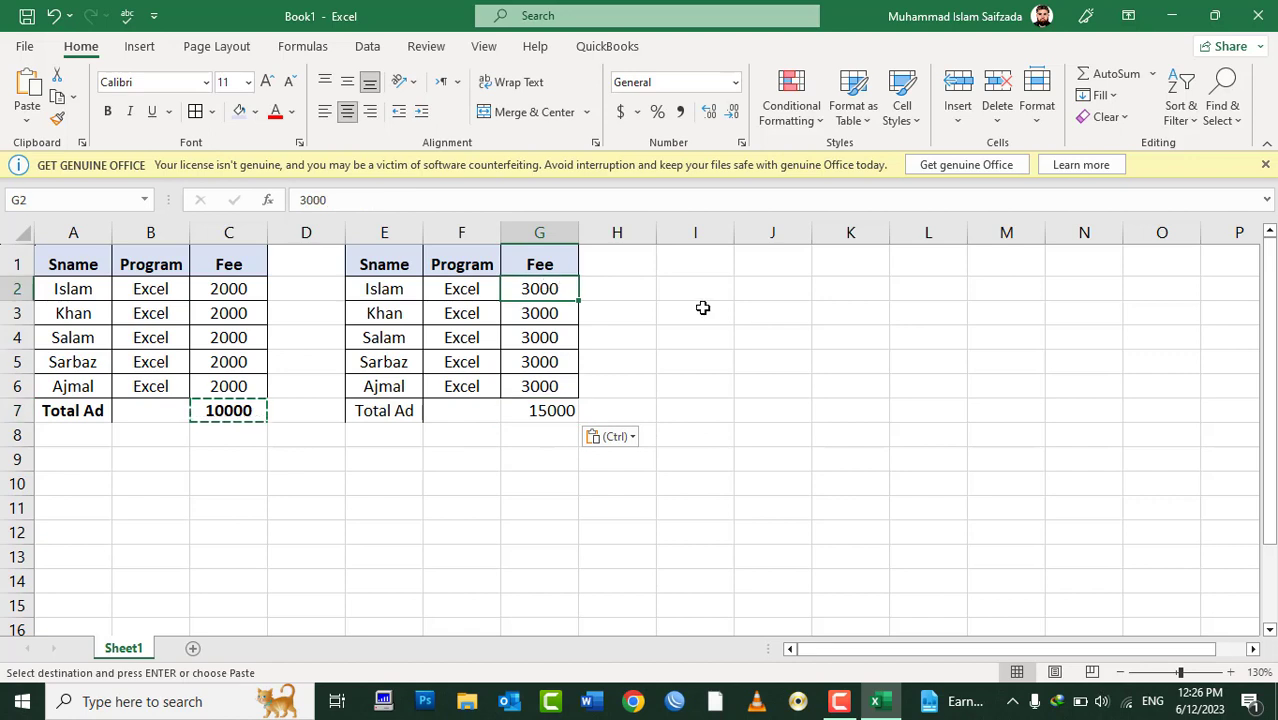
{"action": "type", "text": "1000"}
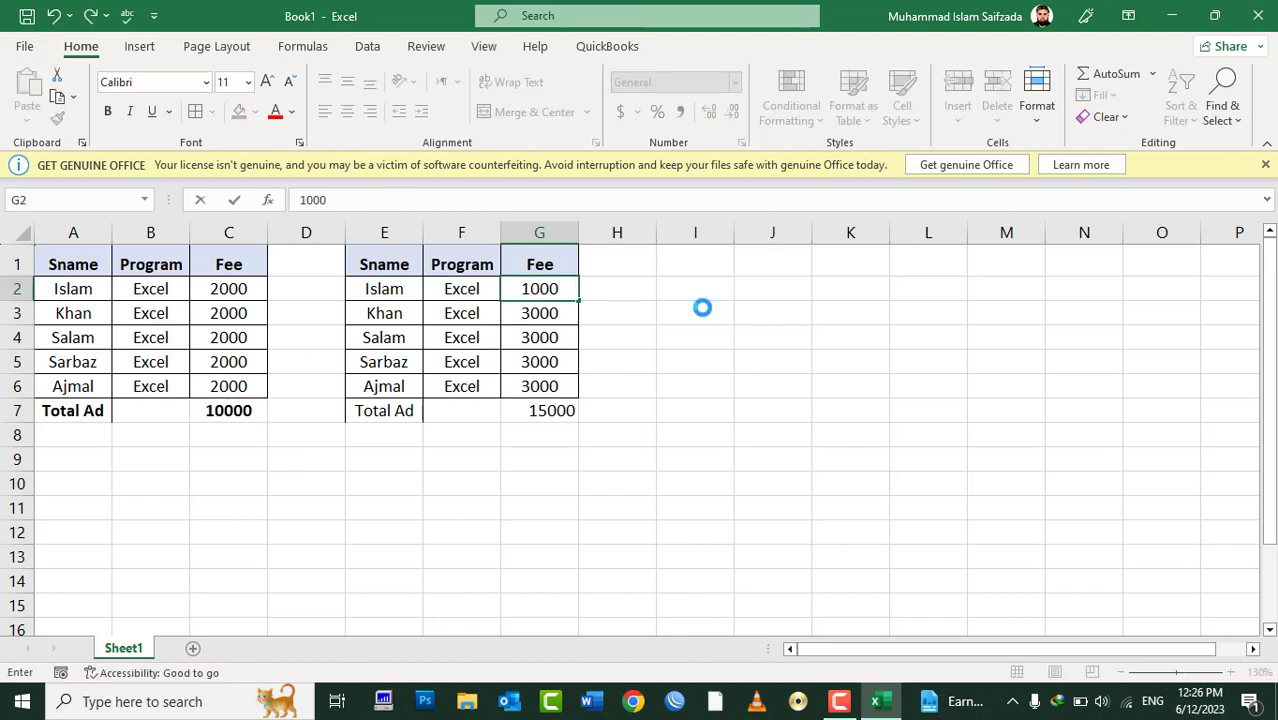
{"action": "key", "text": "Return"}
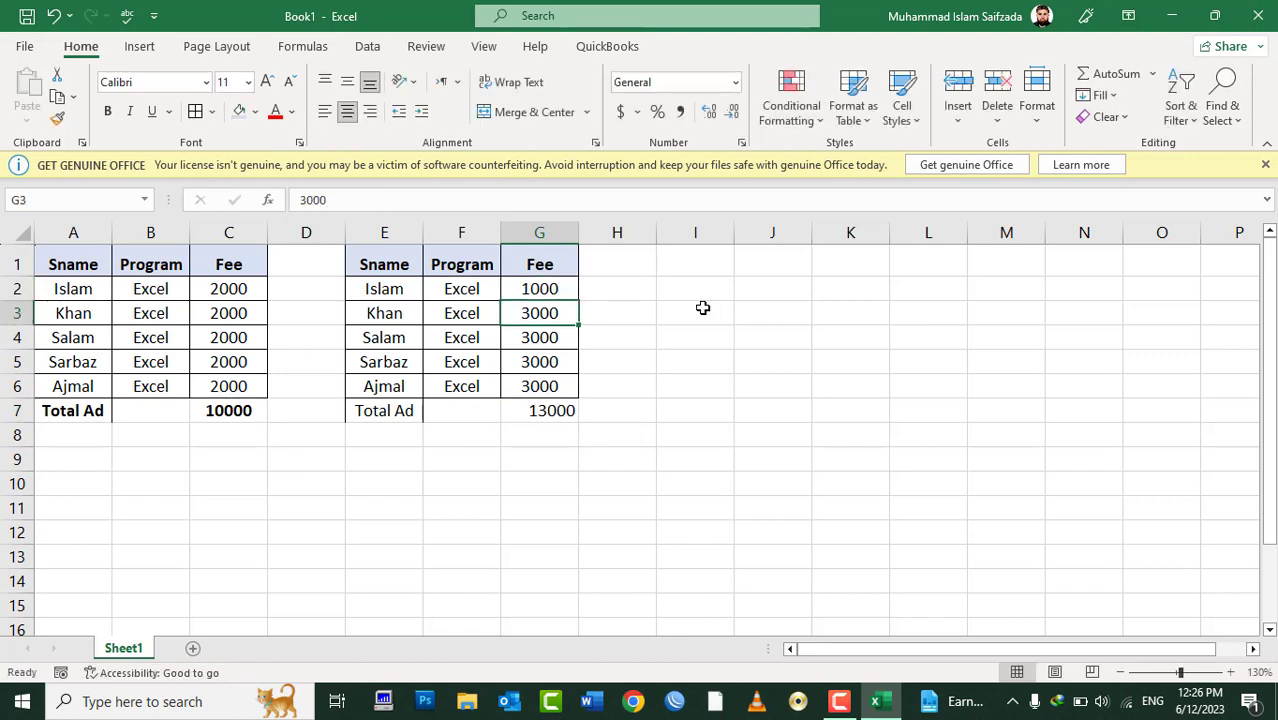
{"action": "type", "text": "2000"}
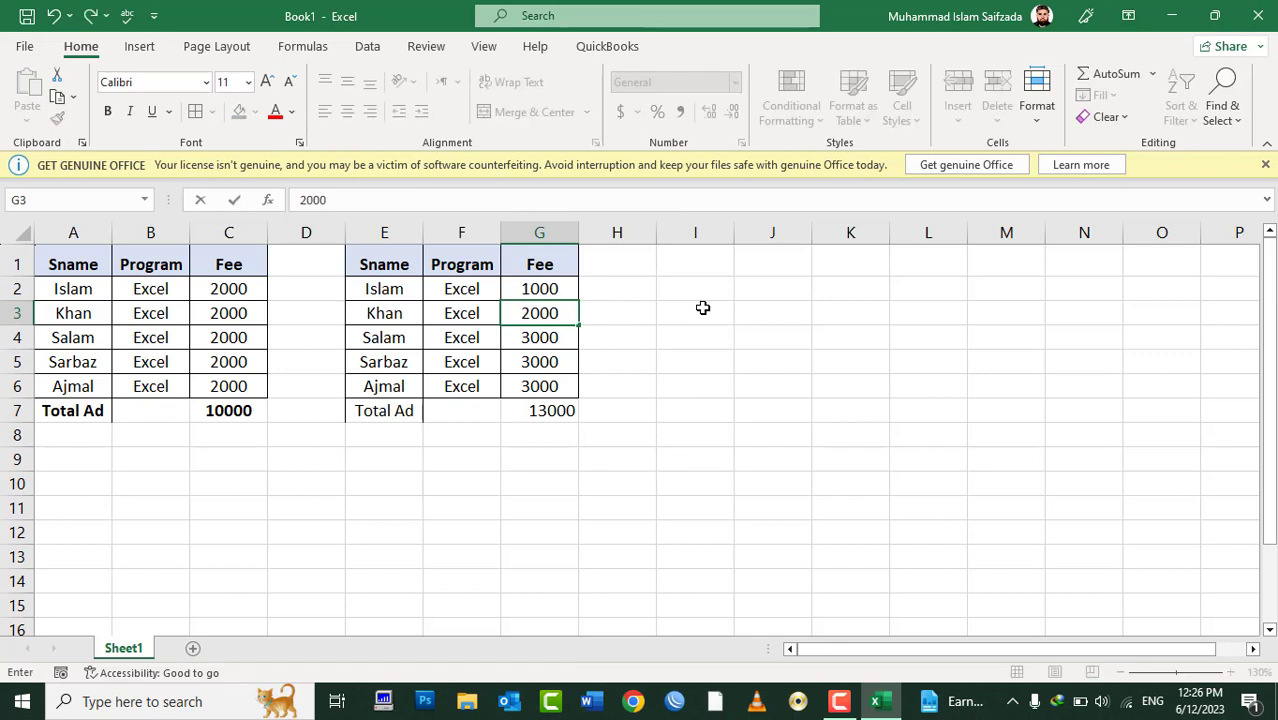
{"action": "key", "text": "Return"}
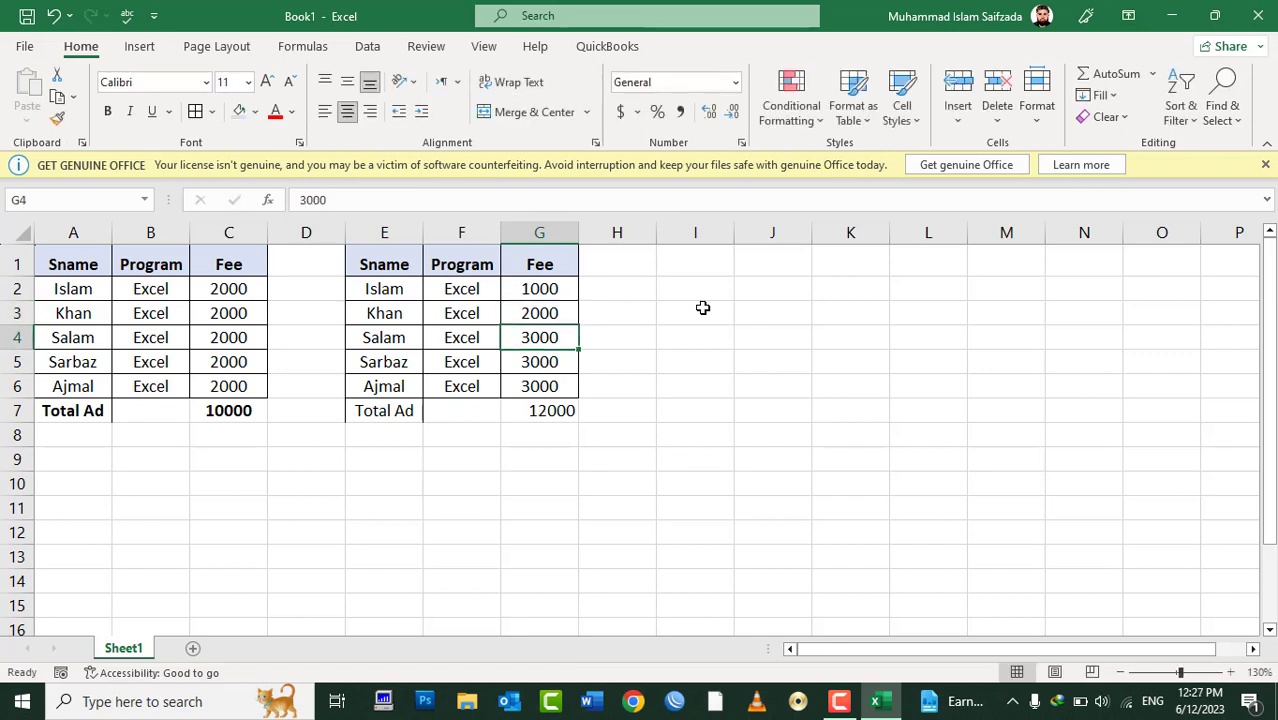
Step: Copy the fee table A1:C7 and select A9 as the destination
{"action": "mouse_move", "coordinate": [228, 268]}
{"action": "left_mouse_down"}
{"action": "mouse_move", "coordinate": [151, 401]}
{"action": "mouse_move", "coordinate": [95, 410]}
{"action": "left_mouse_up"}
{"action": "right_click", "coordinate": [158, 320]}
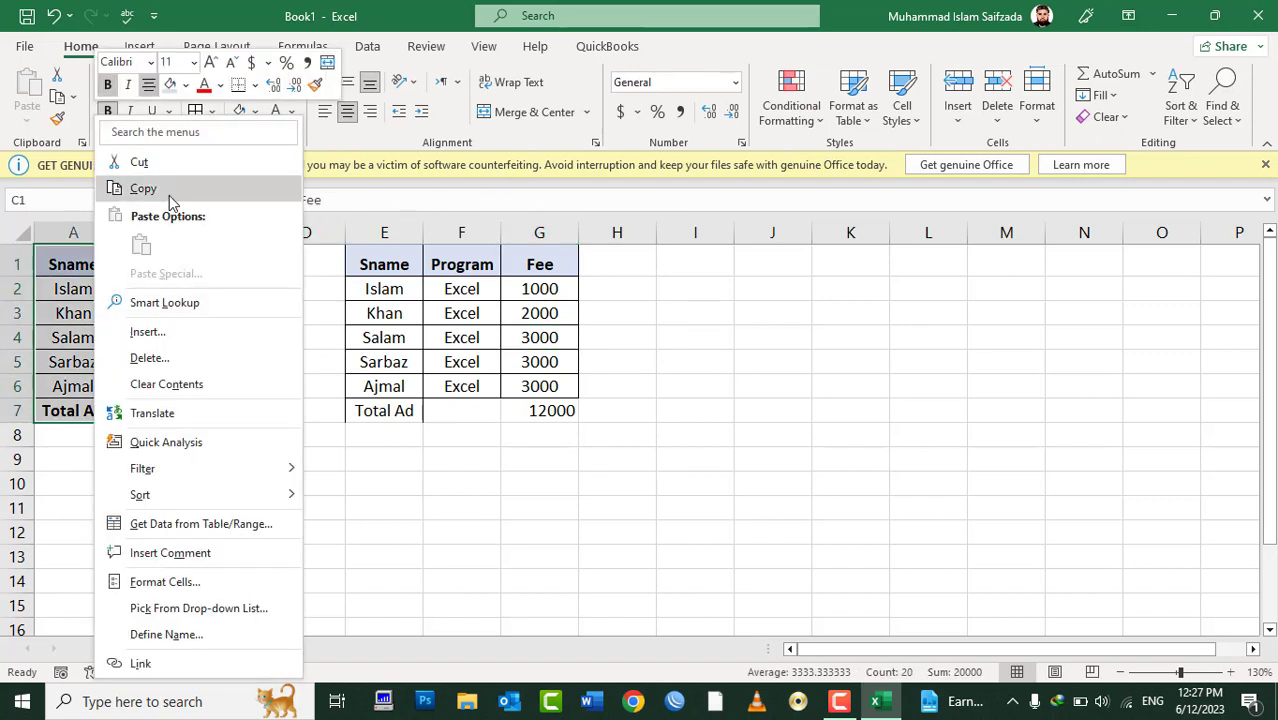
{"action": "left_click", "coordinate": [170, 190]}
{"action": "left_click", "coordinate": [98, 458]}
{"action": "left_click", "coordinate": [27, 120]}
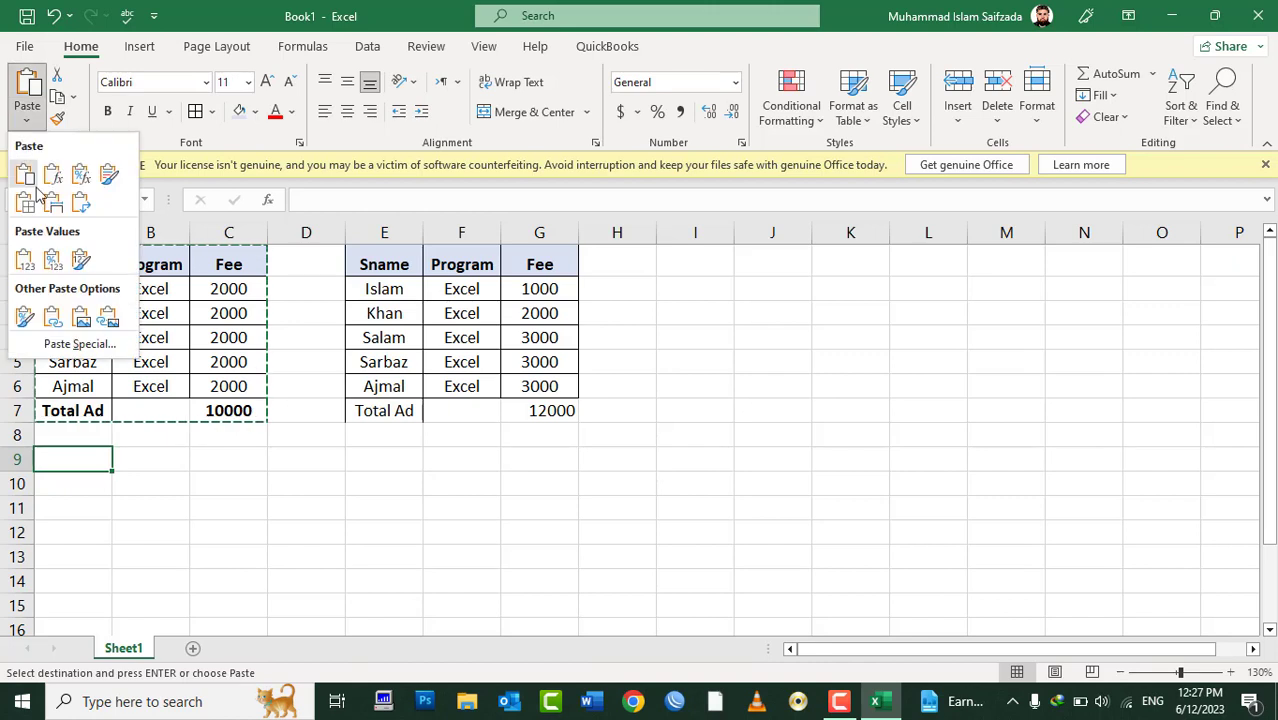
{"action": "left_click", "coordinate": [407, 9]}
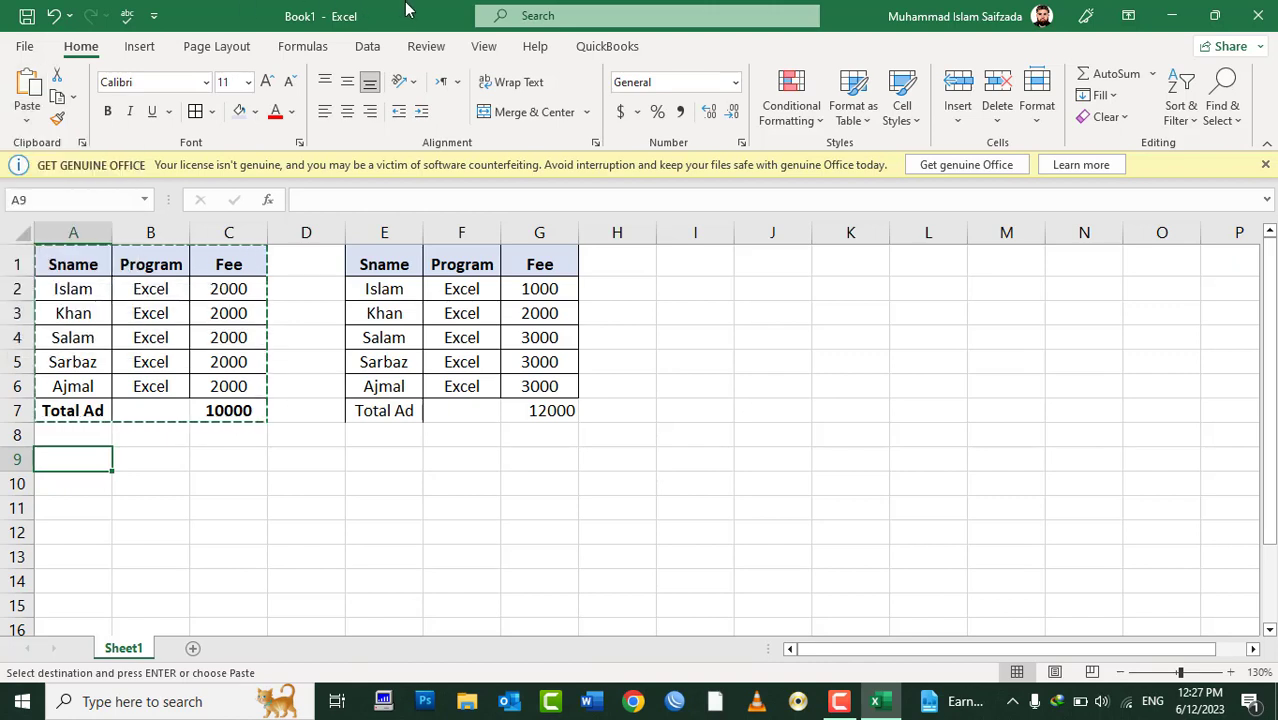
Step: Paste Special values only at A9, creating an unformatted copy in A9:C15
{"action": "right_click", "coordinate": [76, 458]}
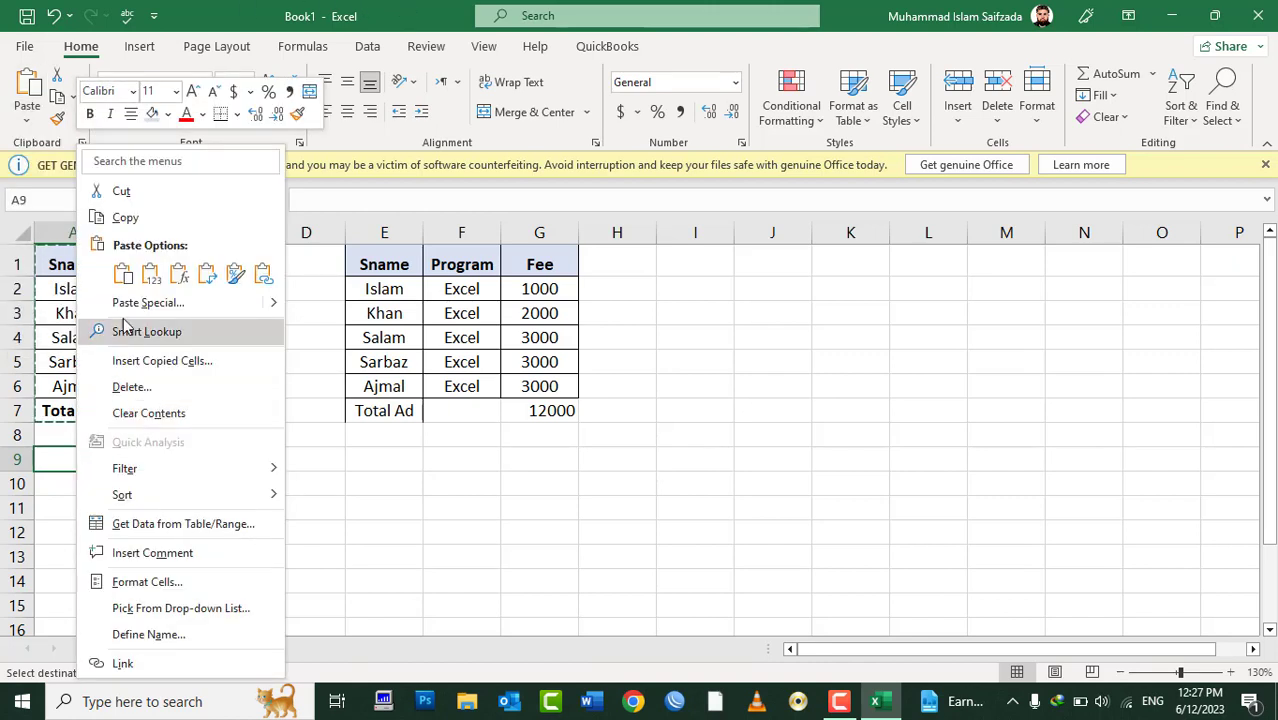
{"action": "left_click", "coordinate": [140, 303]}
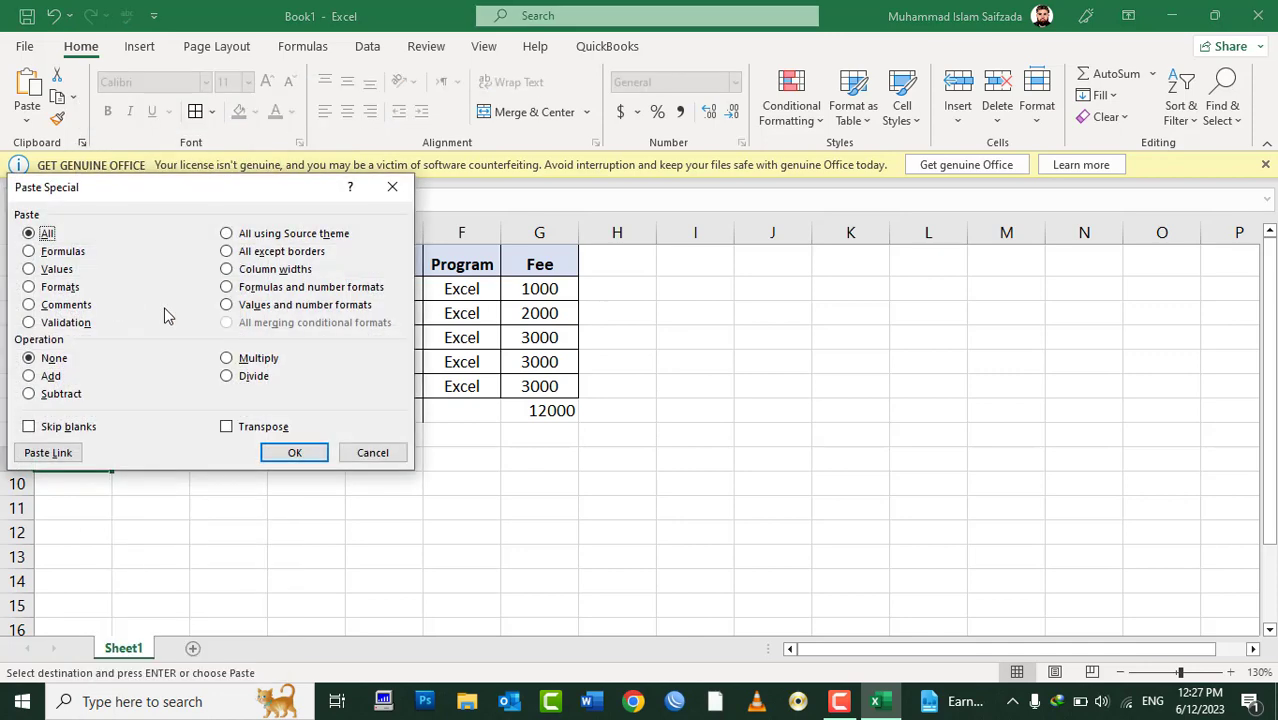
{"action": "left_click", "coordinate": [56, 269]}
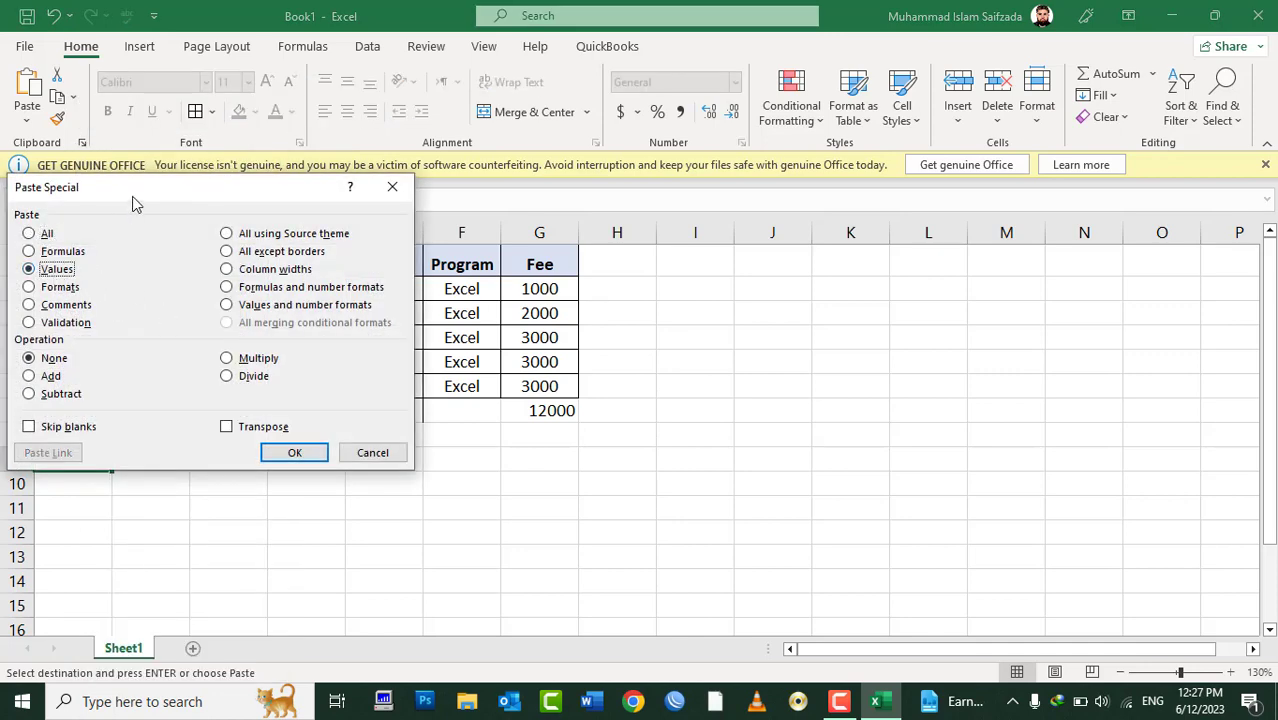
{"action": "mouse_move", "coordinate": [141, 200]}
{"action": "left_mouse_down"}
{"action": "mouse_move", "coordinate": [737, 290]}
{"action": "mouse_move", "coordinate": [789, 276]}
{"action": "left_mouse_up"}
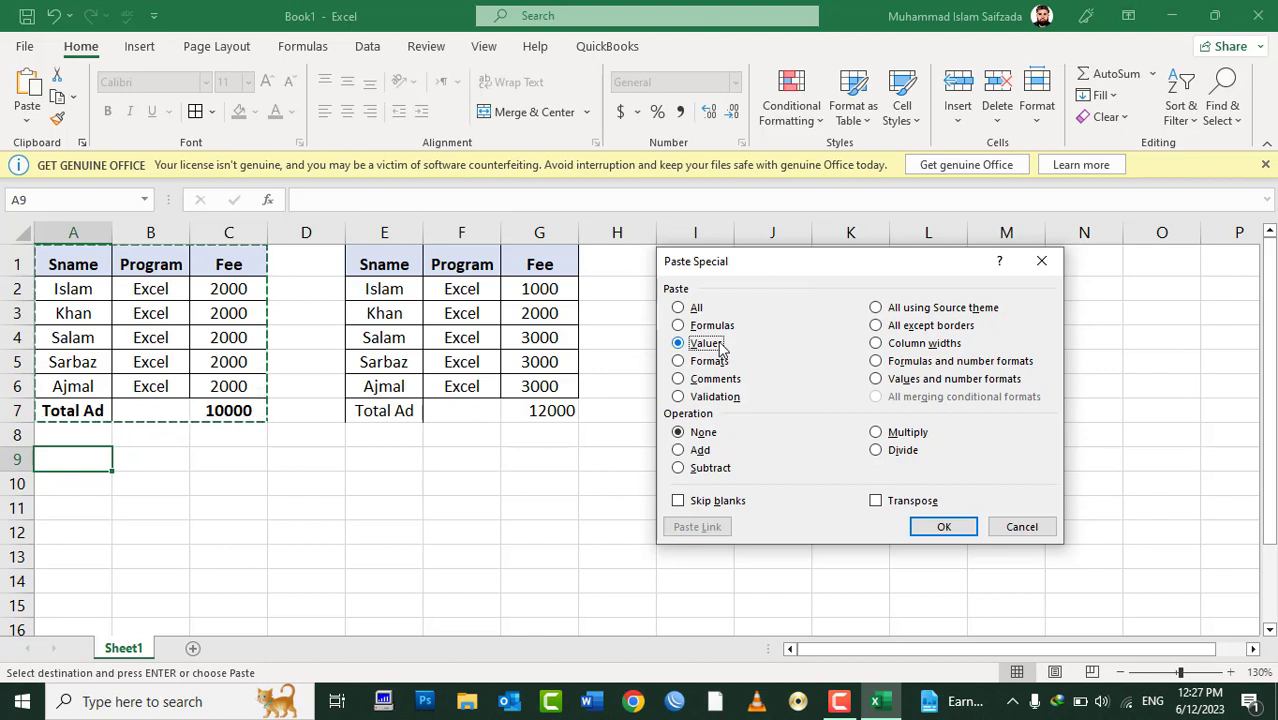
{"action": "left_click", "coordinate": [940, 527]}
{"action": "left_click", "coordinate": [840, 433]}
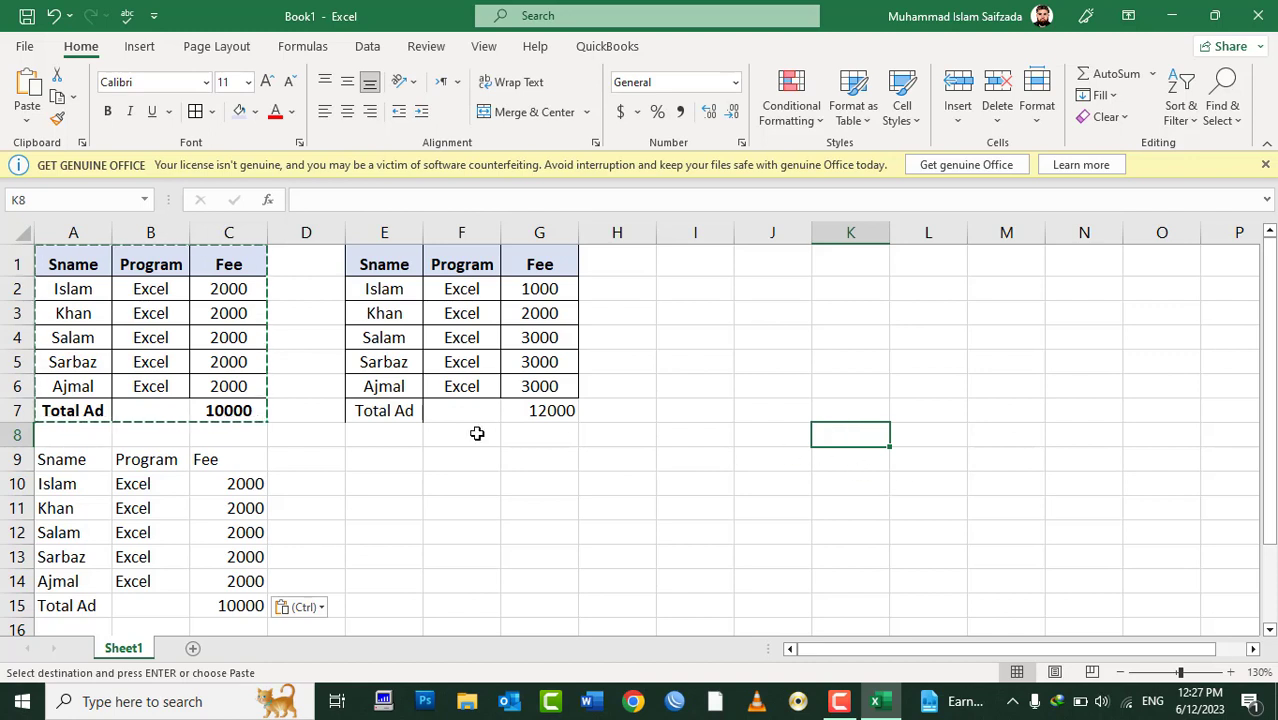
{"action": "left_click", "coordinate": [391, 462]}
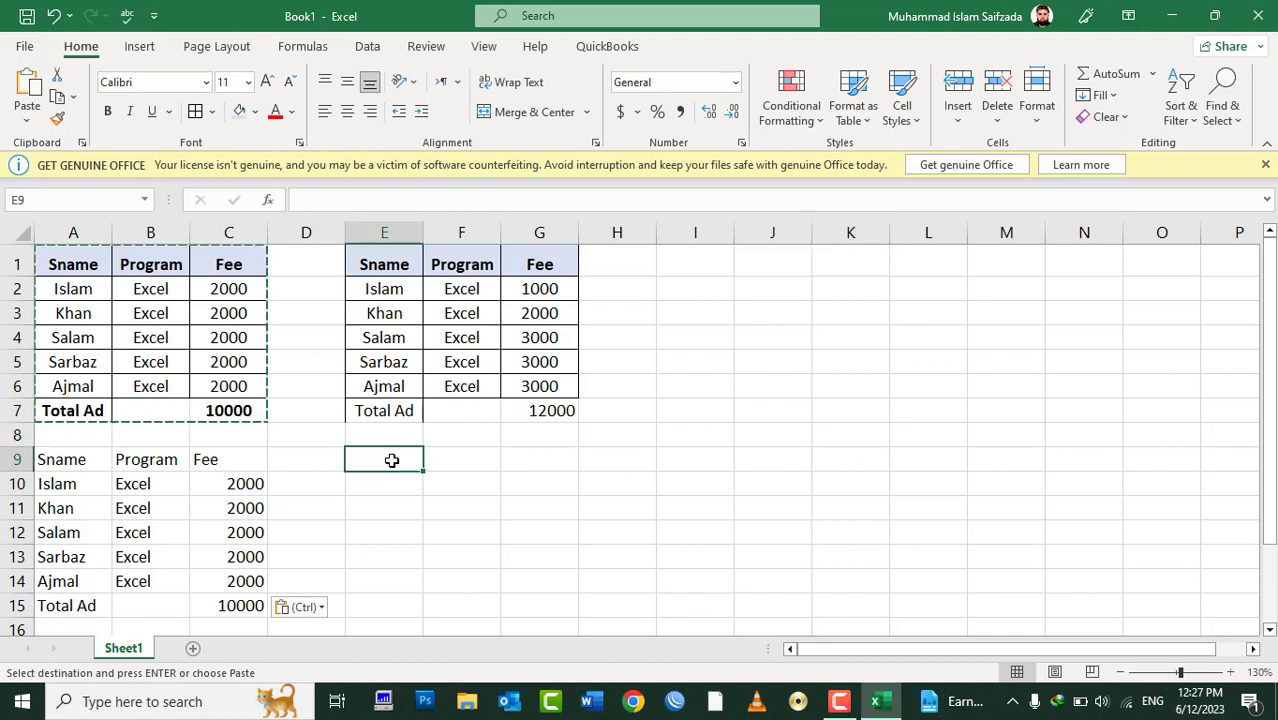
Step: Paste Special formats only at E9, giving E9:G15 borders and a shaded header
{"action": "right_click", "coordinate": [391, 460]}
{"action": "left_click", "coordinate": [434, 275]}
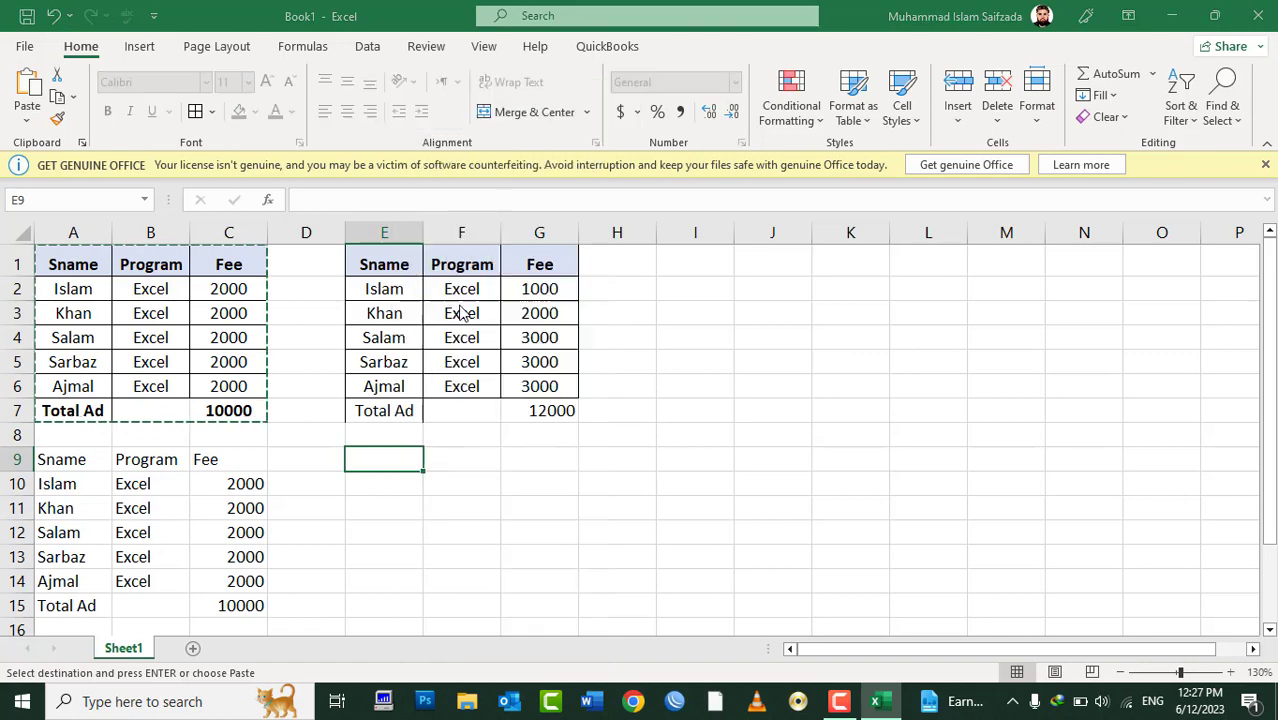
{"action": "left_click", "coordinate": [318, 290]}
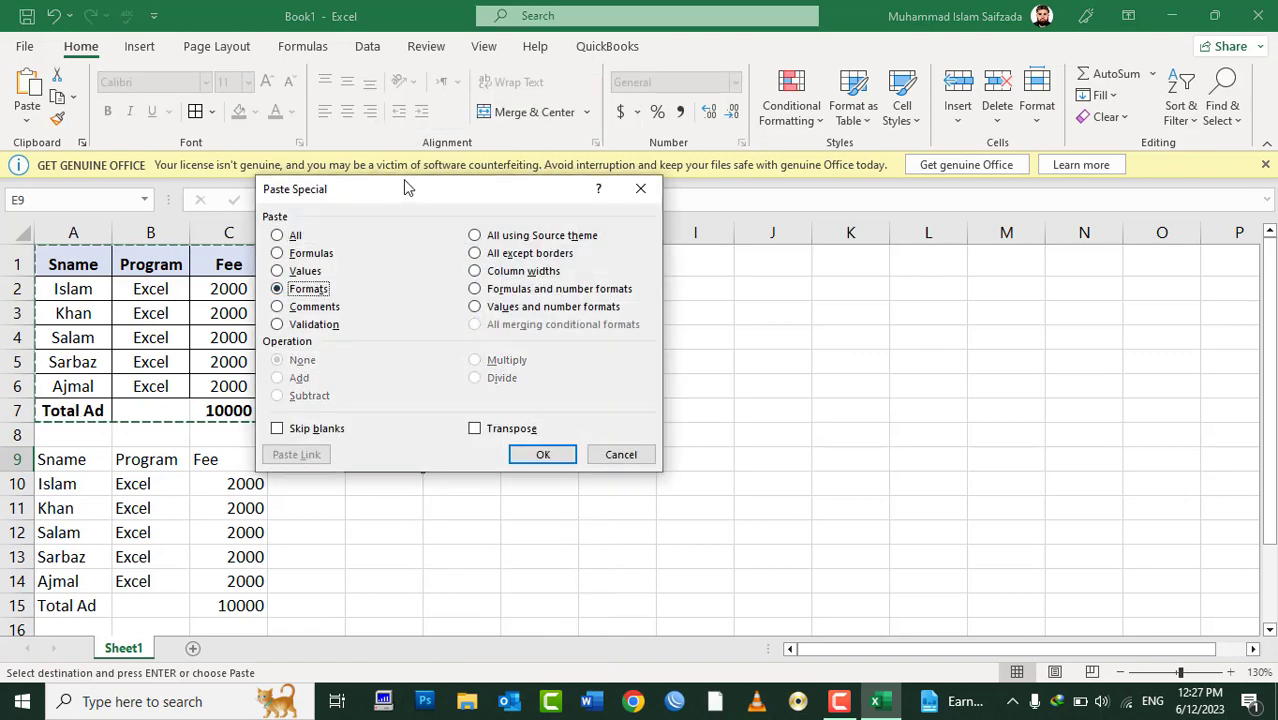
{"action": "left_click_drag", "start_coordinate": [407, 188], "coordinate": [916, 195]}
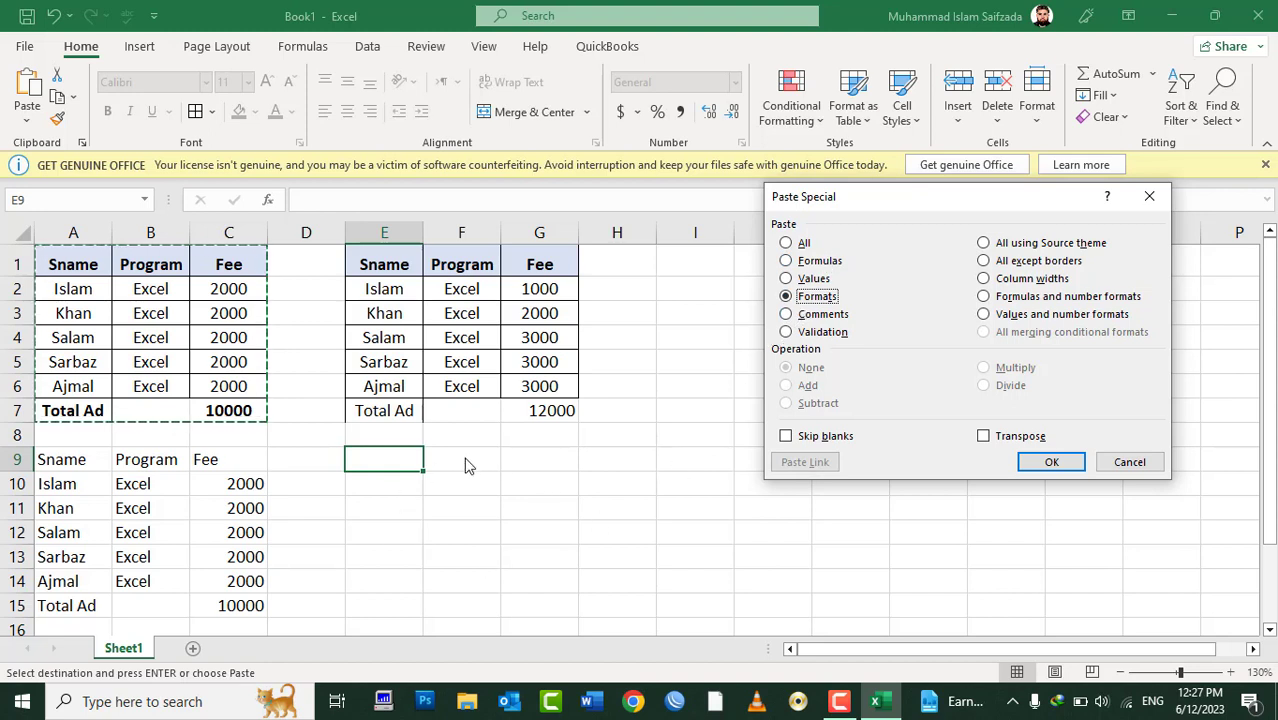
{"action": "left_click", "coordinate": [1049, 461]}
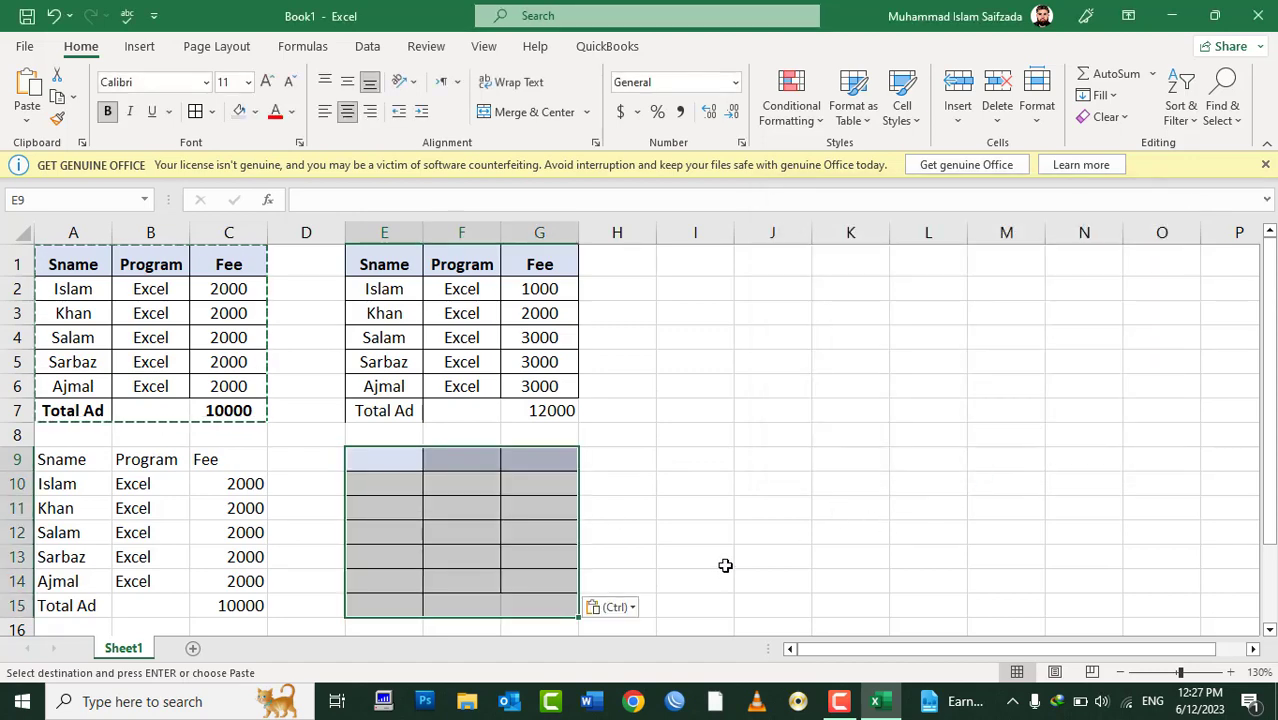
{"action": "left_click", "coordinate": [369, 459]}
Step: Enter trial headers Item, Des and Cost across E9:G9
{"action": "left_click", "coordinate": [676, 491]}
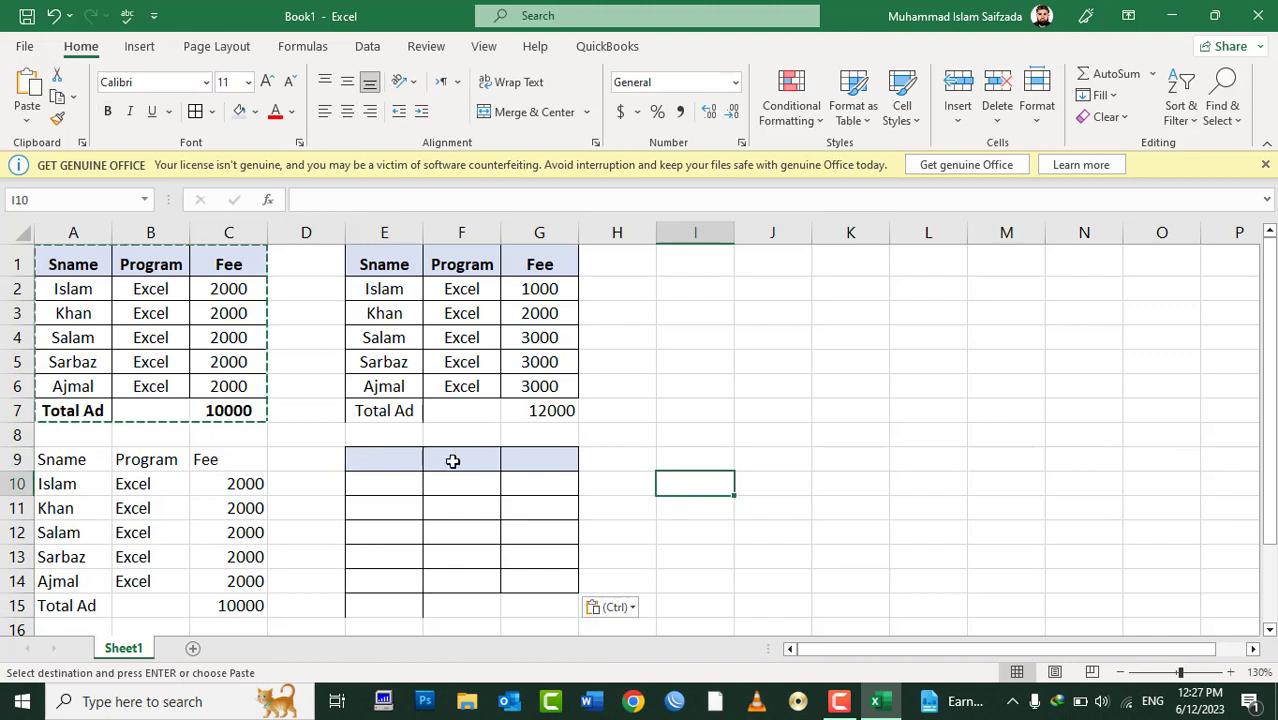
{"action": "left_click", "coordinate": [384, 456]}
{"action": "key", "text": "Escape"}
{"action": "type", "text": "Ite"}
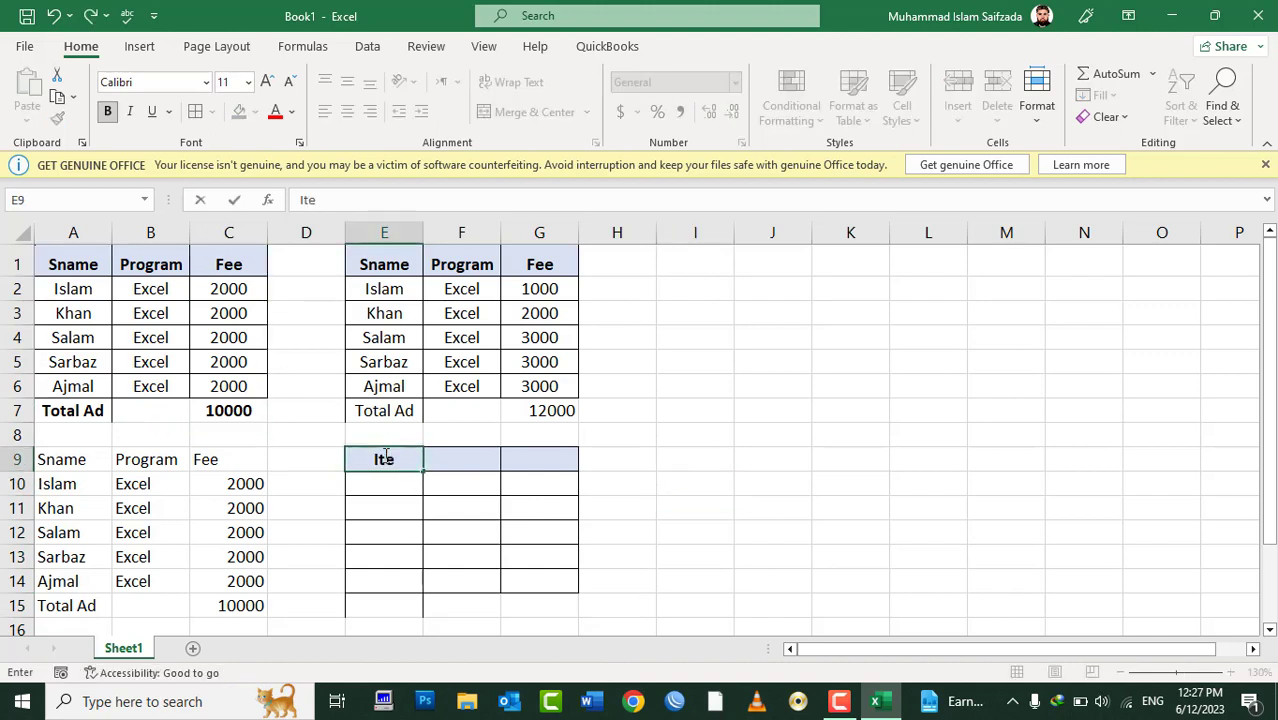
{"action": "type", "text": "m"}
{"action": "key", "text": "Tab"}
{"action": "type", "text": "C"}
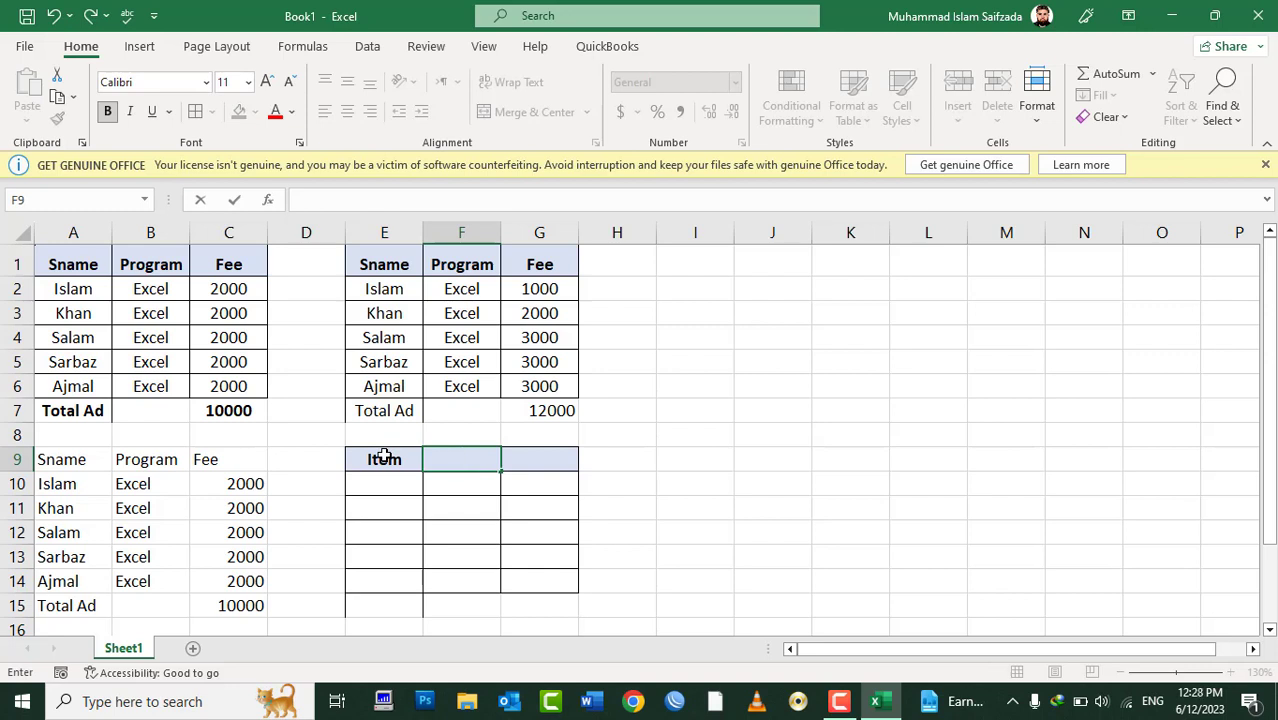
{"action": "type", "text": "Des"}
{"action": "key", "text": "Tab"}
{"action": "type", "text": "Cost"}
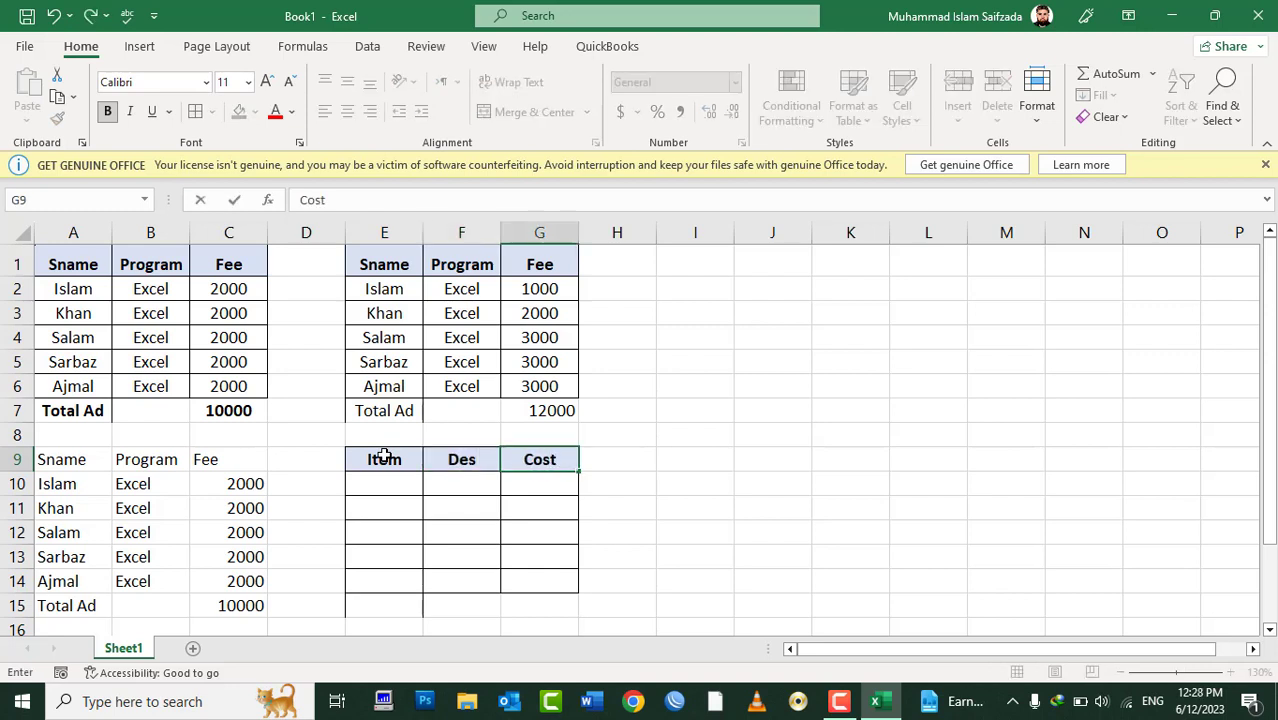
{"action": "key", "text": "Return"}
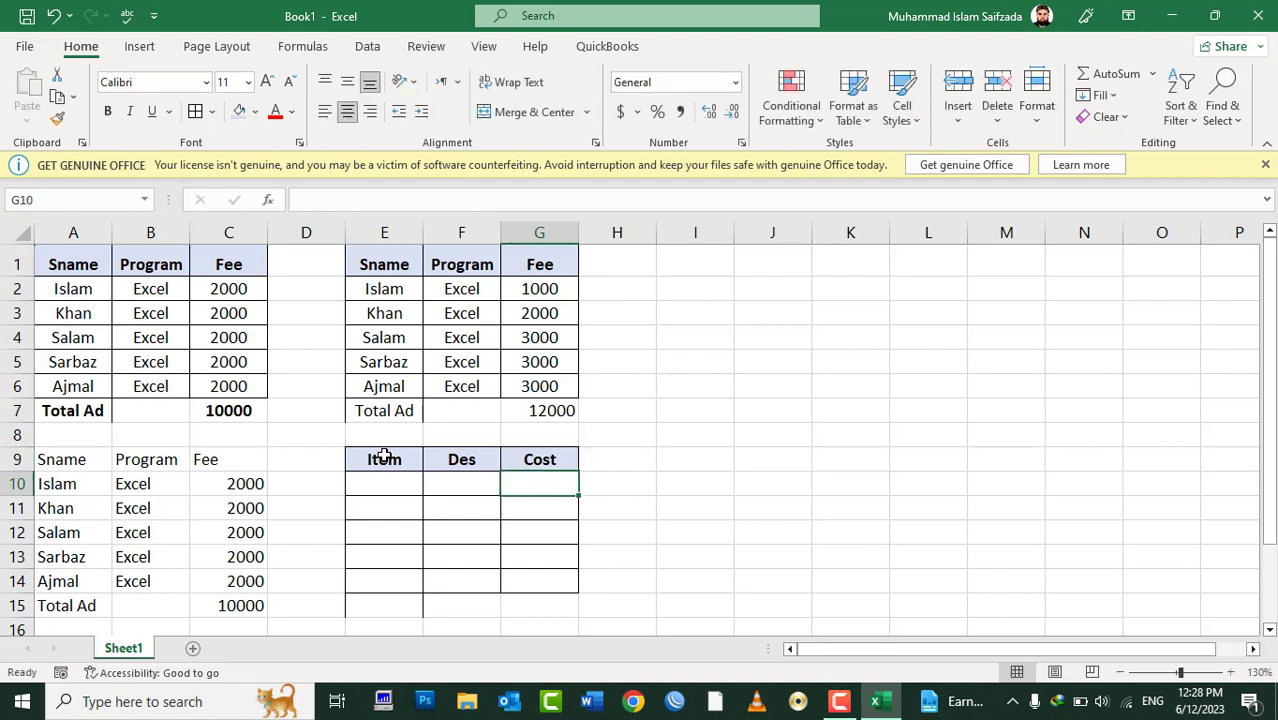
{"action": "key", "text": "Down"}
{"action": "key", "text": "Down"}
{"action": "key", "text": "Down"}
{"action": "key", "text": "Down"}
{"action": "key", "text": "Down"}
{"action": "key", "text": "Left"}
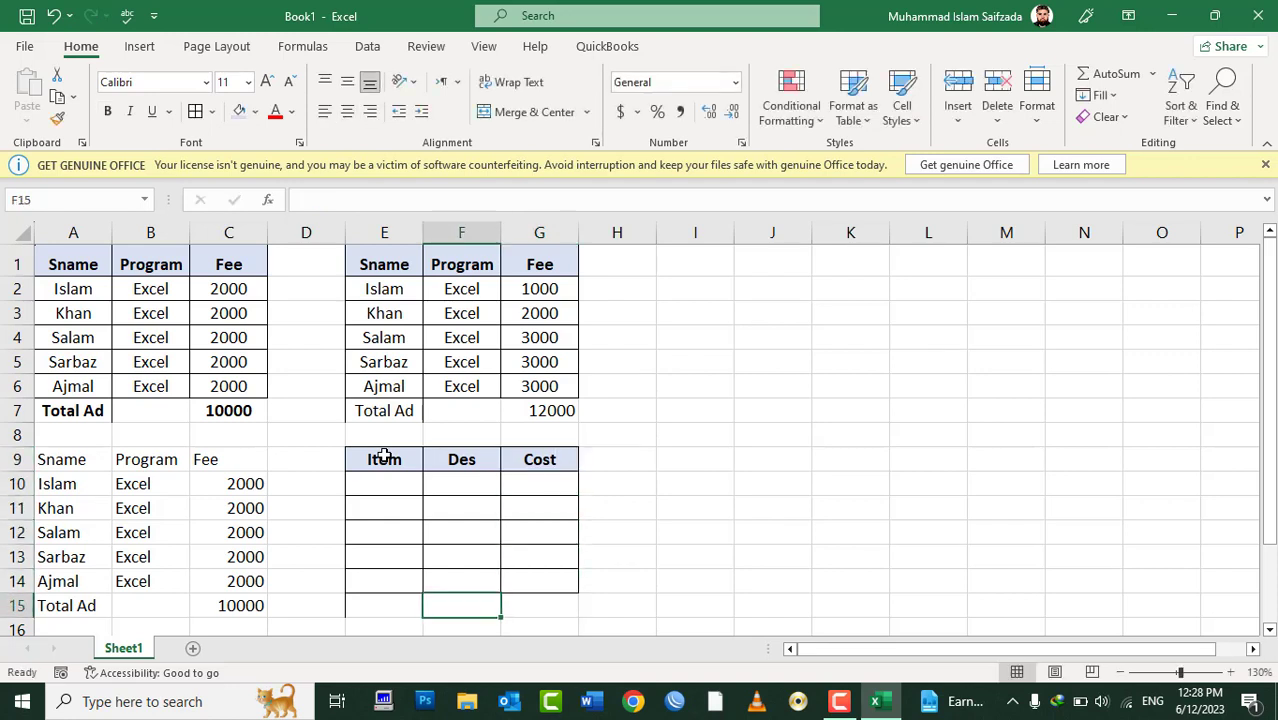
Step: Undo the headers and pasted formatting, cancelling Paste Special, so E9:G15 is blank
{"action": "key", "text": "ctrl+z"}
{"action": "key", "text": "ctrl+z"}
{"action": "key", "text": "ctrl+z"}
{"action": "key", "text": "ctrl+z"}
{"action": "left_click", "coordinate": [373, 459]}
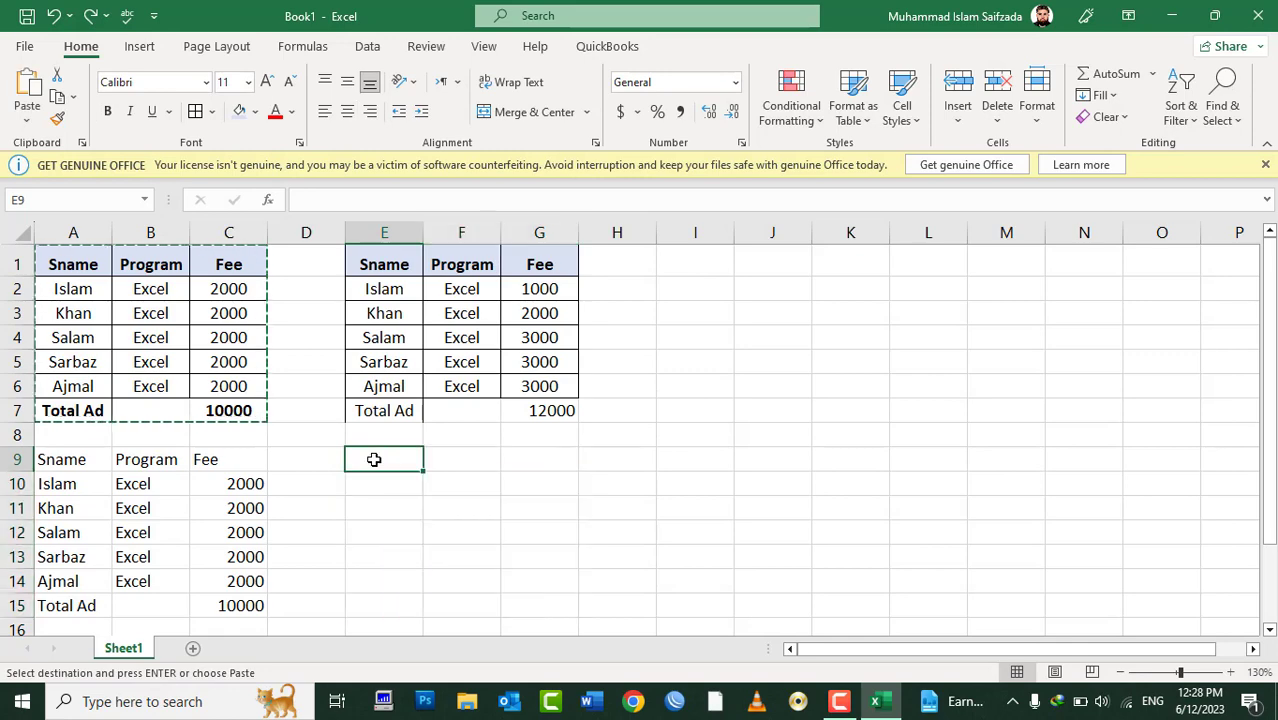
{"action": "right_click", "coordinate": [373, 459]}
{"action": "left_click", "coordinate": [410, 302]}
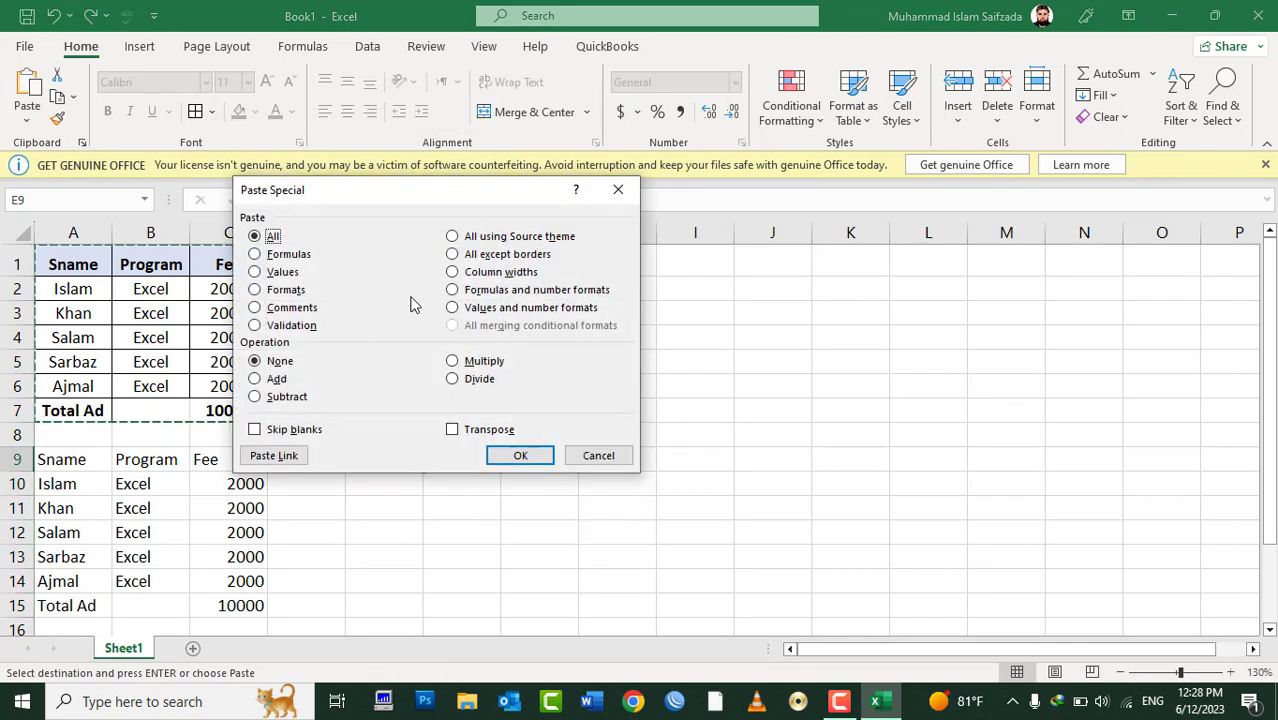
{"action": "key", "text": "Escape"}
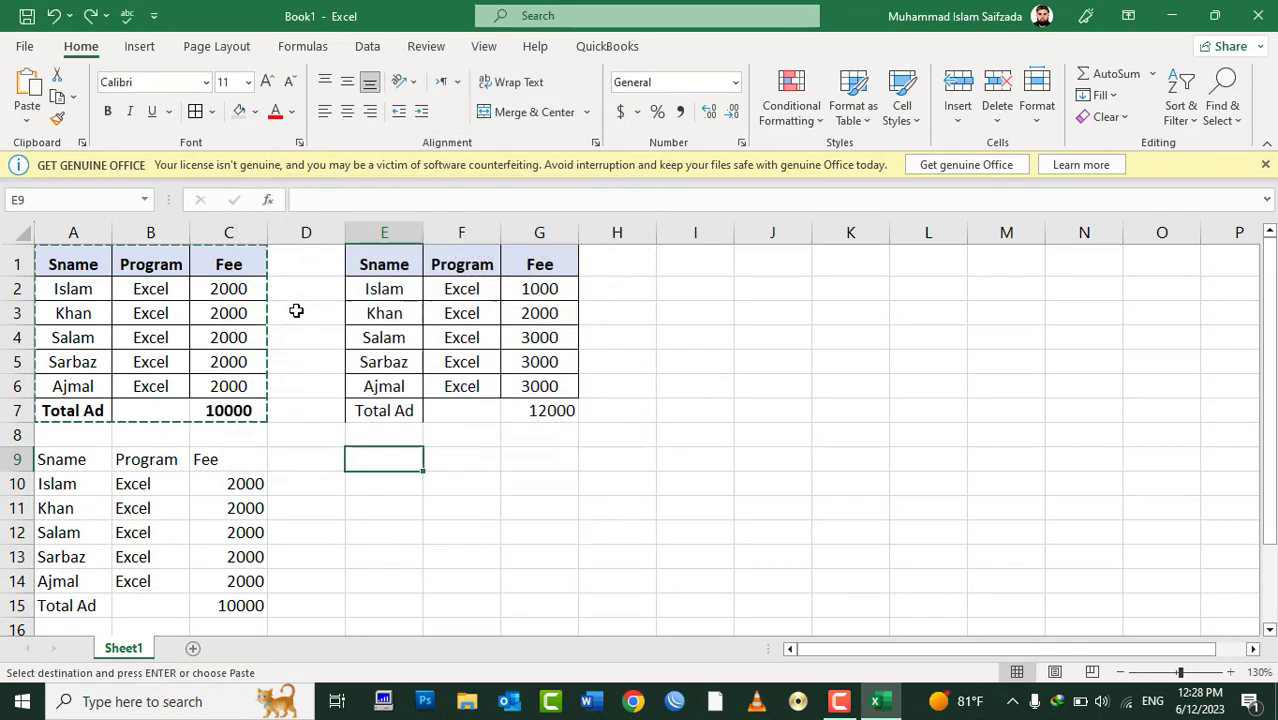
{"action": "key", "text": "Escape"}
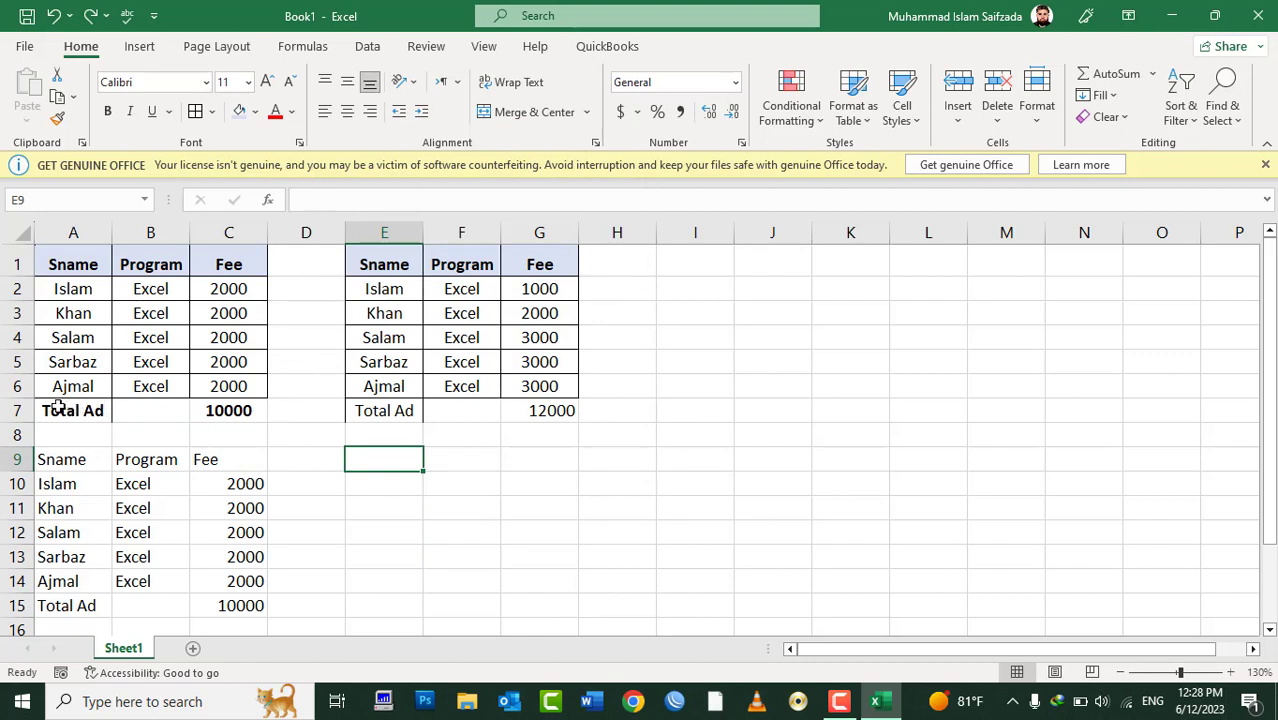
{"action": "left_click", "coordinate": [58, 407]}
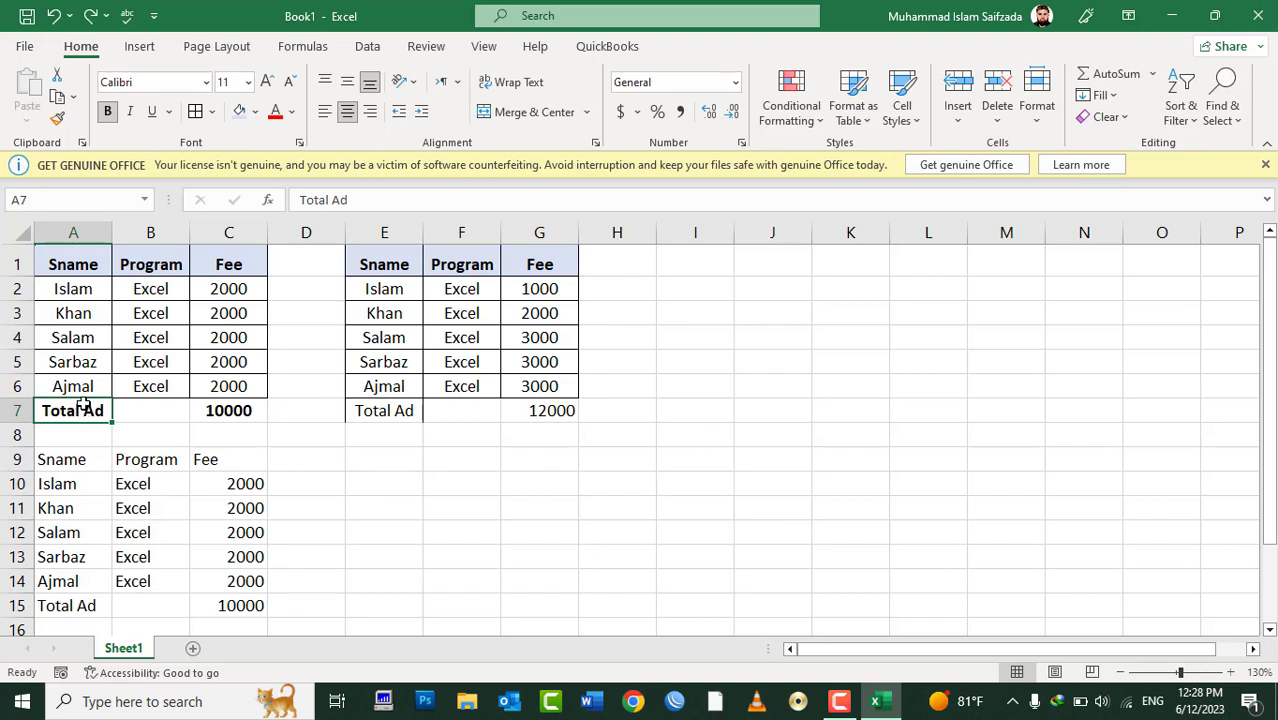
Step: Add a comment to Total Ad cell A7 reading 'This is the total Admission'
{"action": "right_click", "coordinate": [83, 404]}
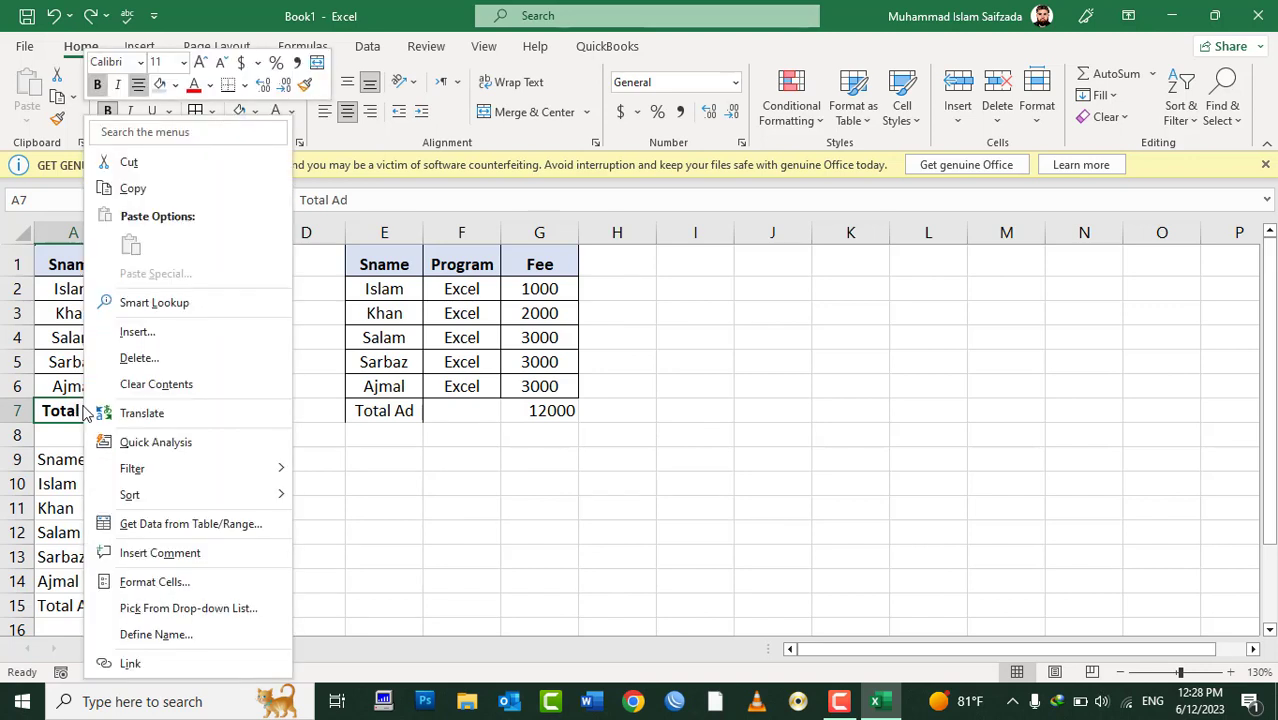
{"action": "left_click", "coordinate": [197, 556]}
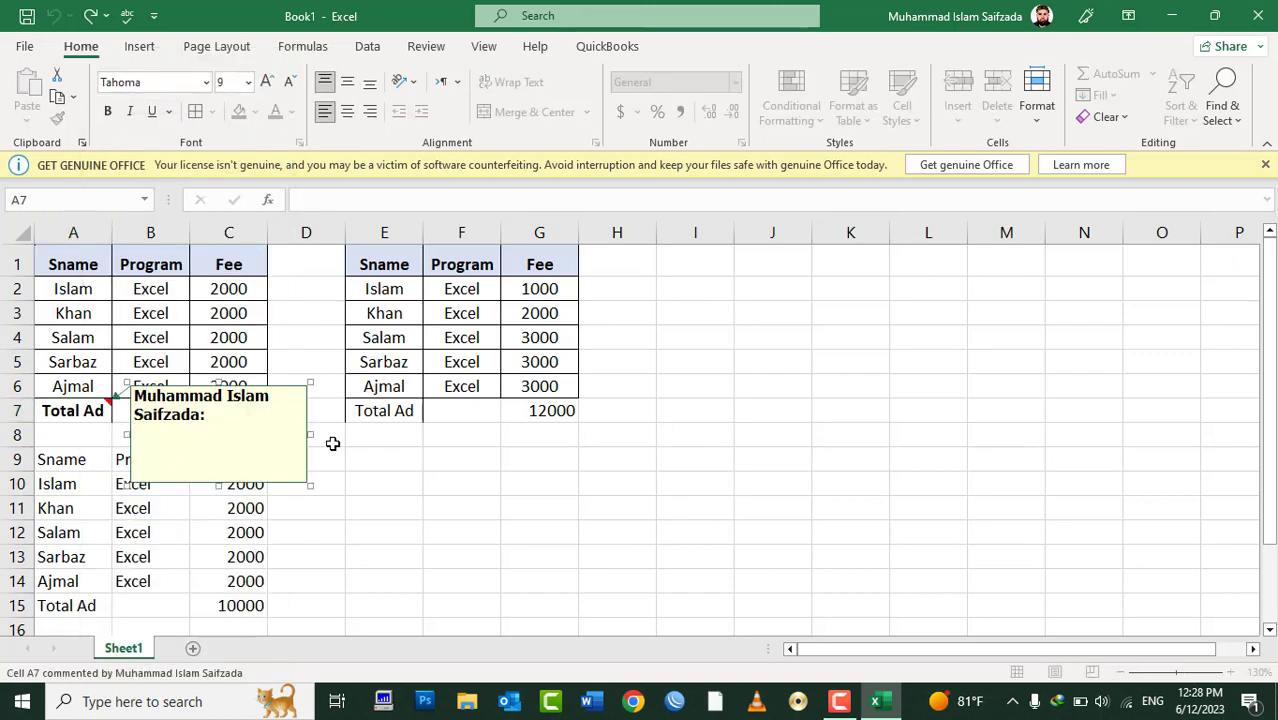
{"action": "type", "text": "This is the total Adm"}
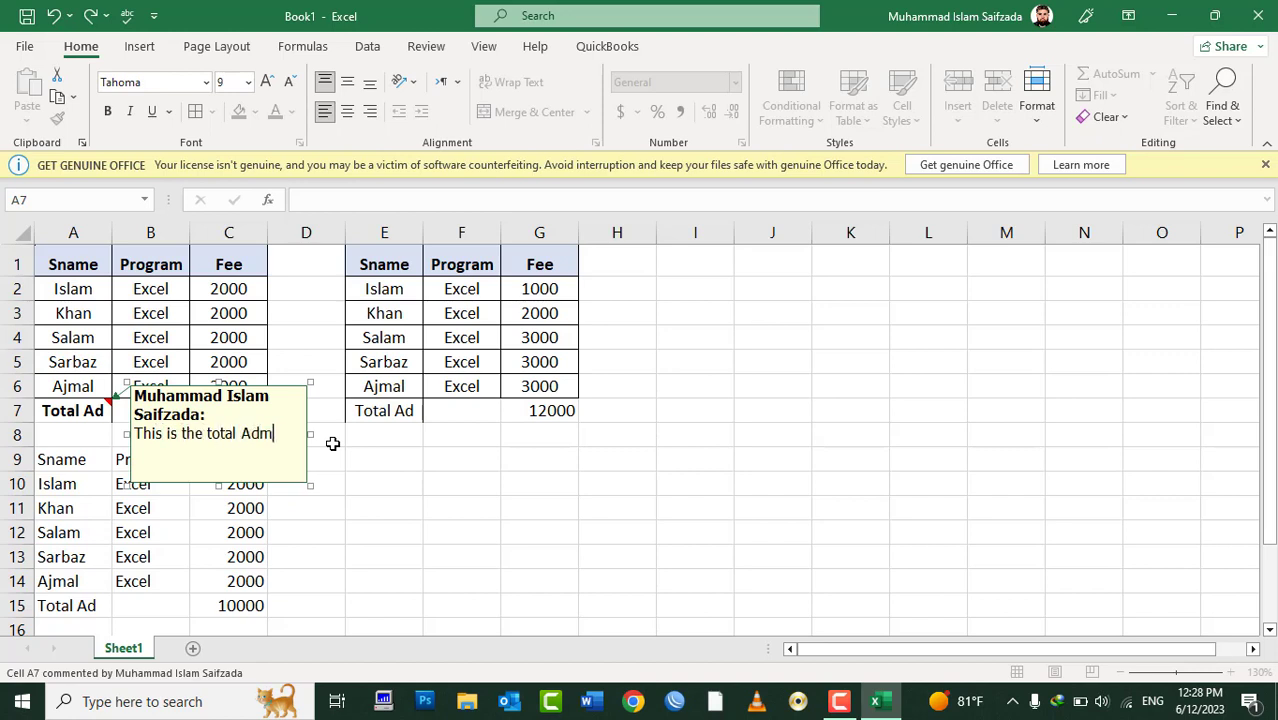
{"action": "type", "text": "ission"}
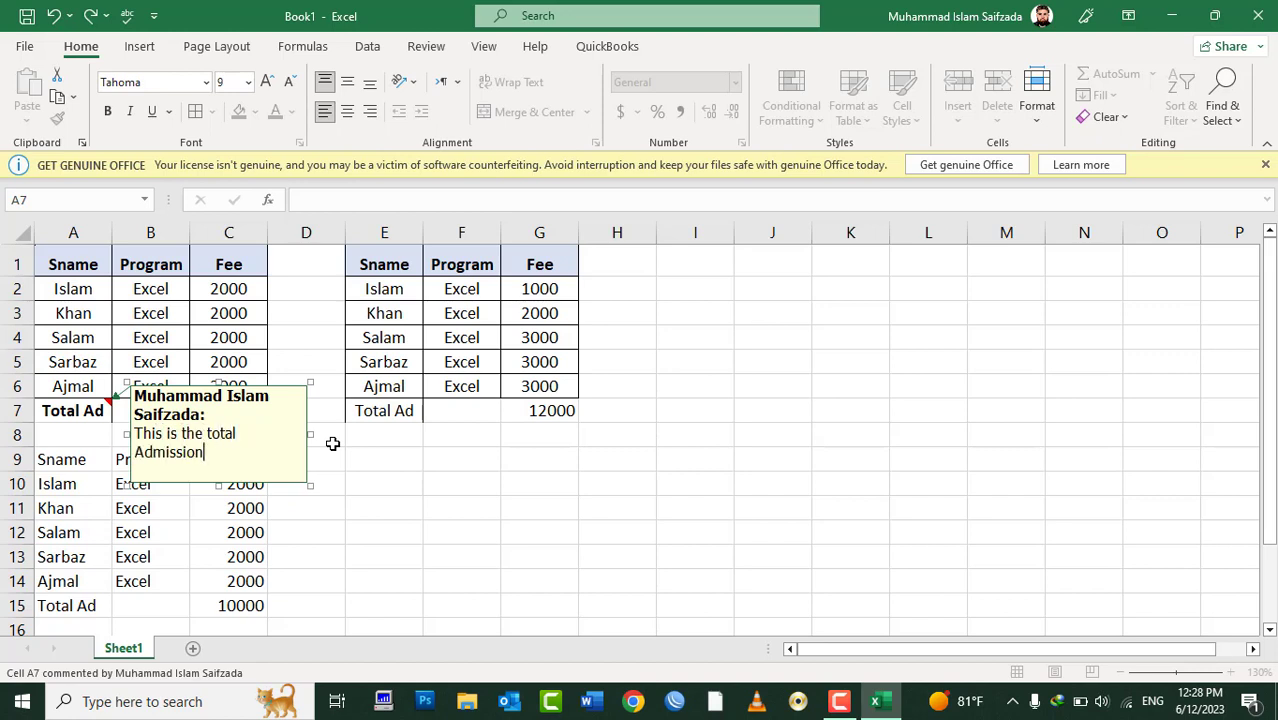
{"action": "left_click", "coordinate": [431, 263]}
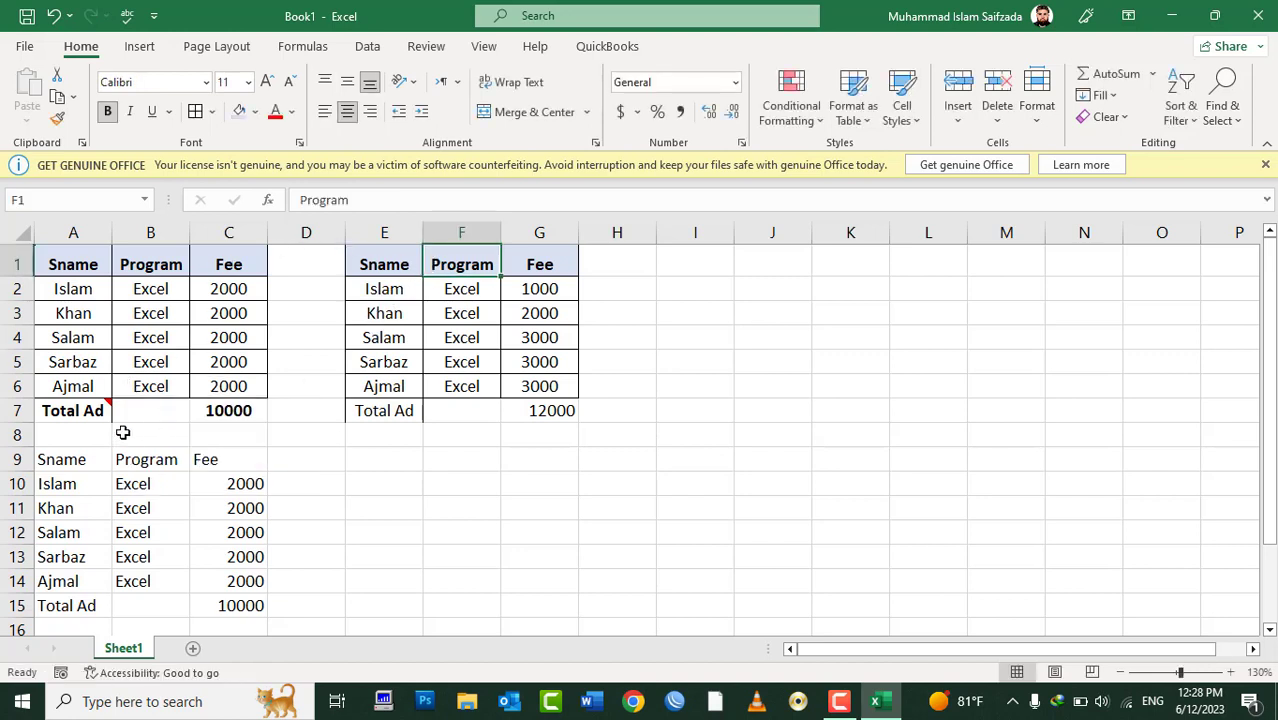
Step: Copy cell A7 along with its comment
{"action": "left_click", "coordinate": [78, 410]}
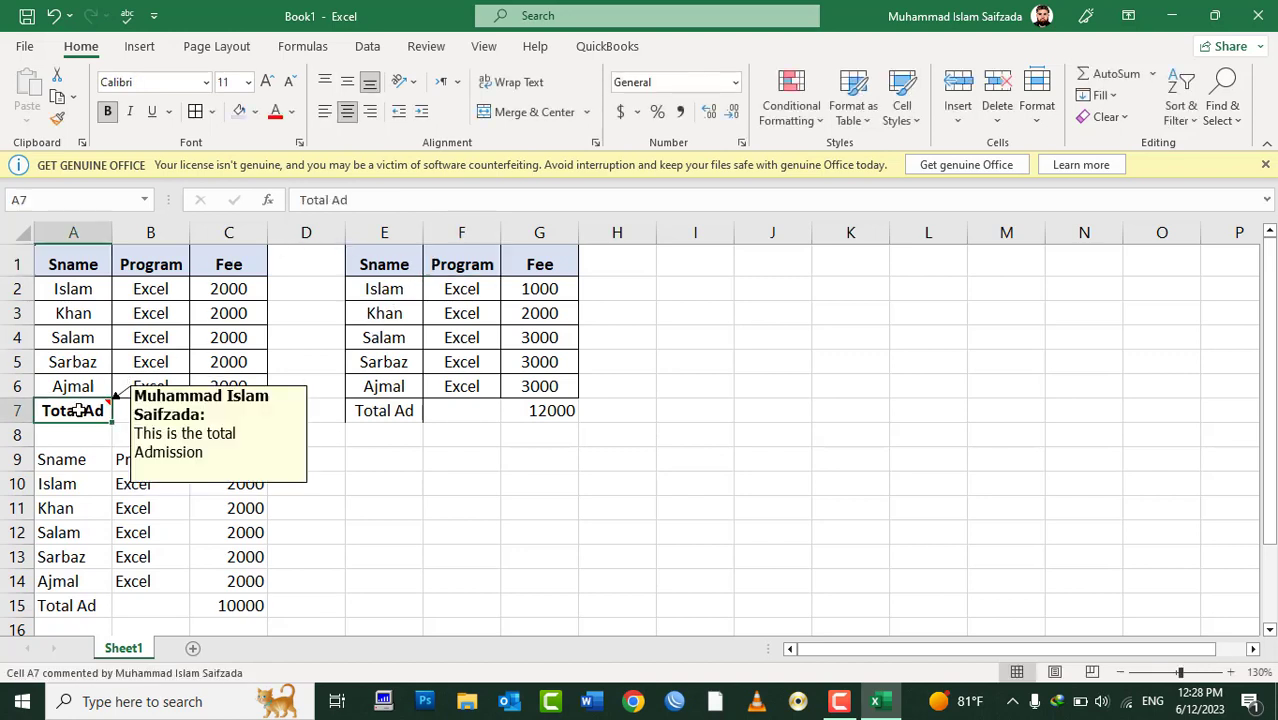
{"action": "left_click", "coordinate": [386, 412]}
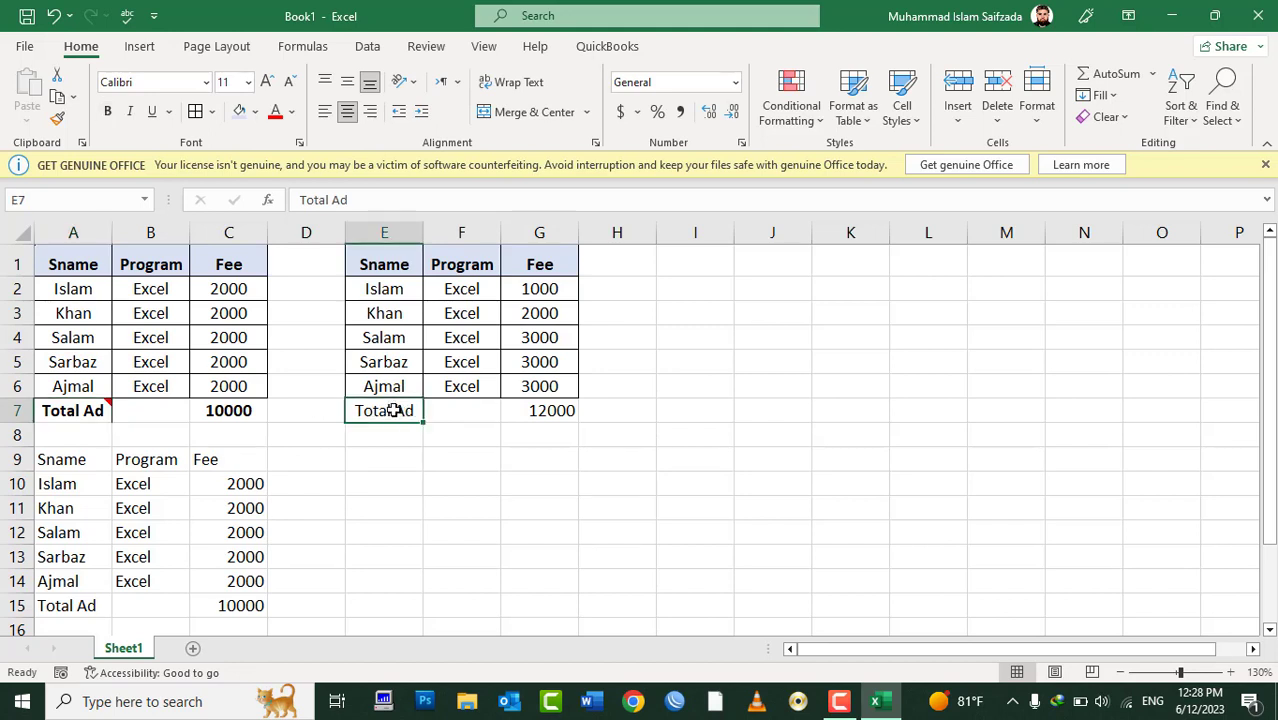
{"action": "left_click", "coordinate": [92, 410]}
{"action": "left_click", "coordinate": [375, 408]}
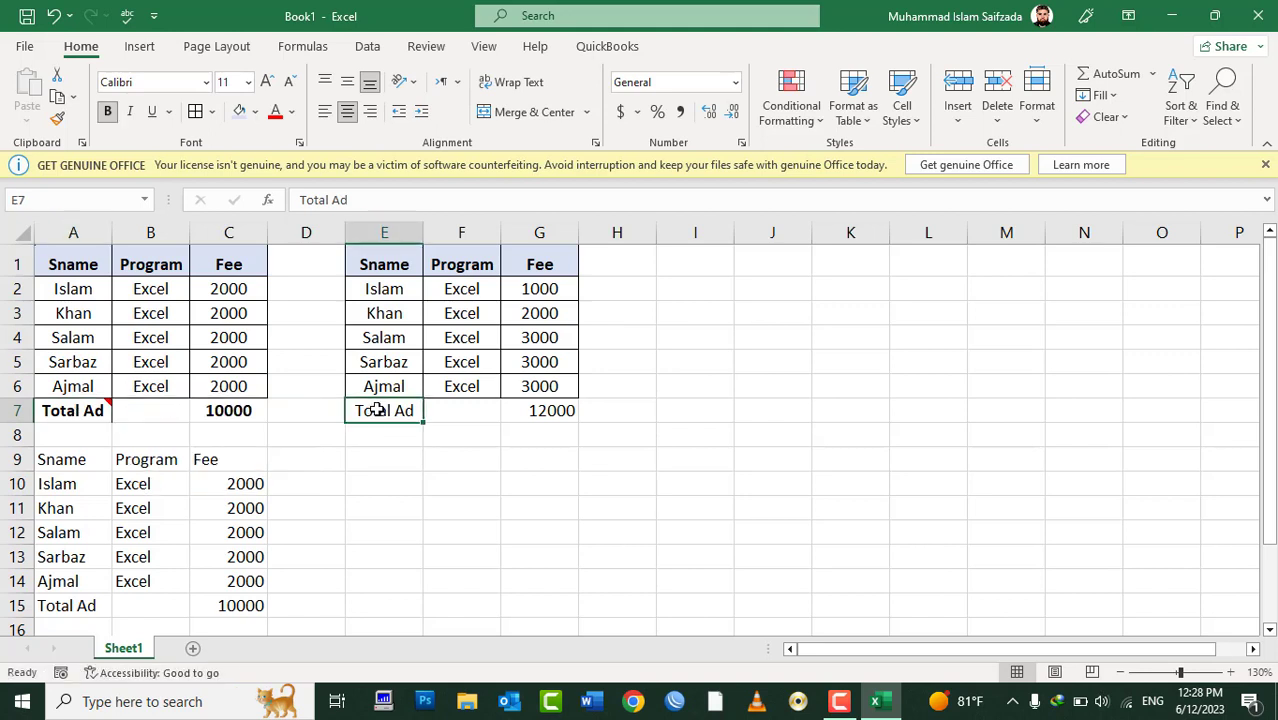
{"action": "left_click", "coordinate": [93, 408]}
{"action": "right_click", "coordinate": [93, 408]}
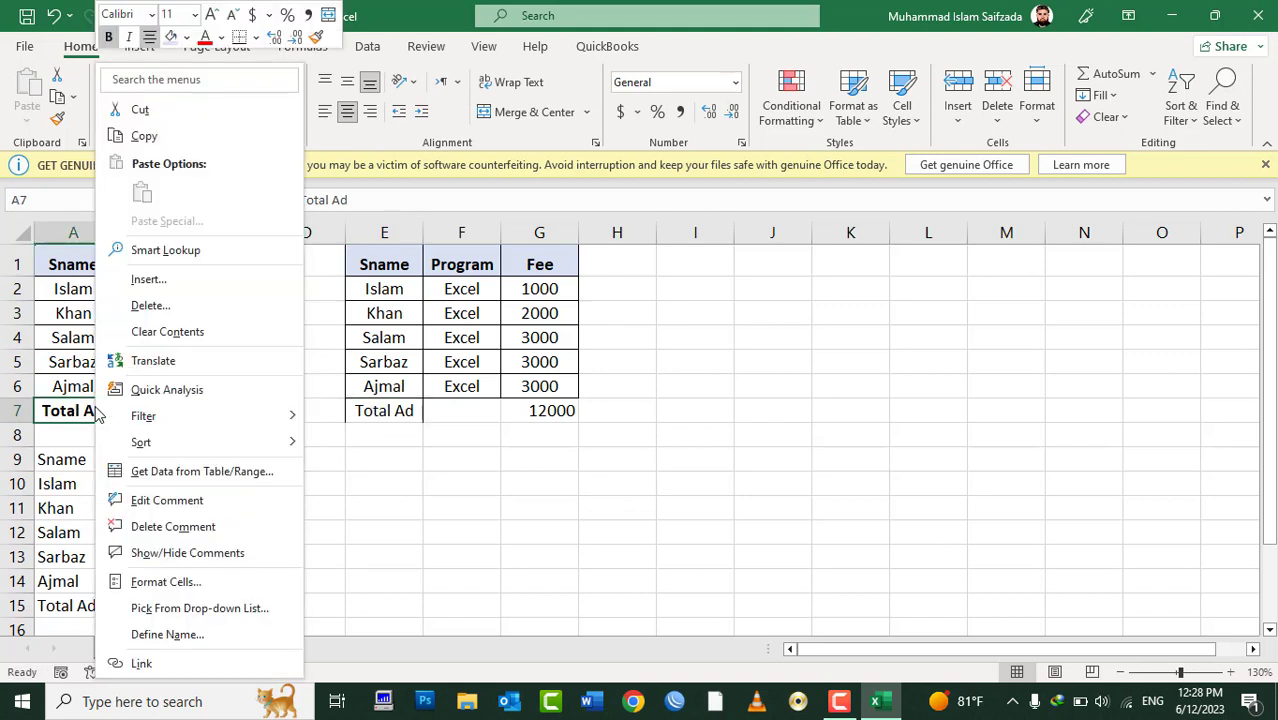
{"action": "left_click", "coordinate": [163, 145]}
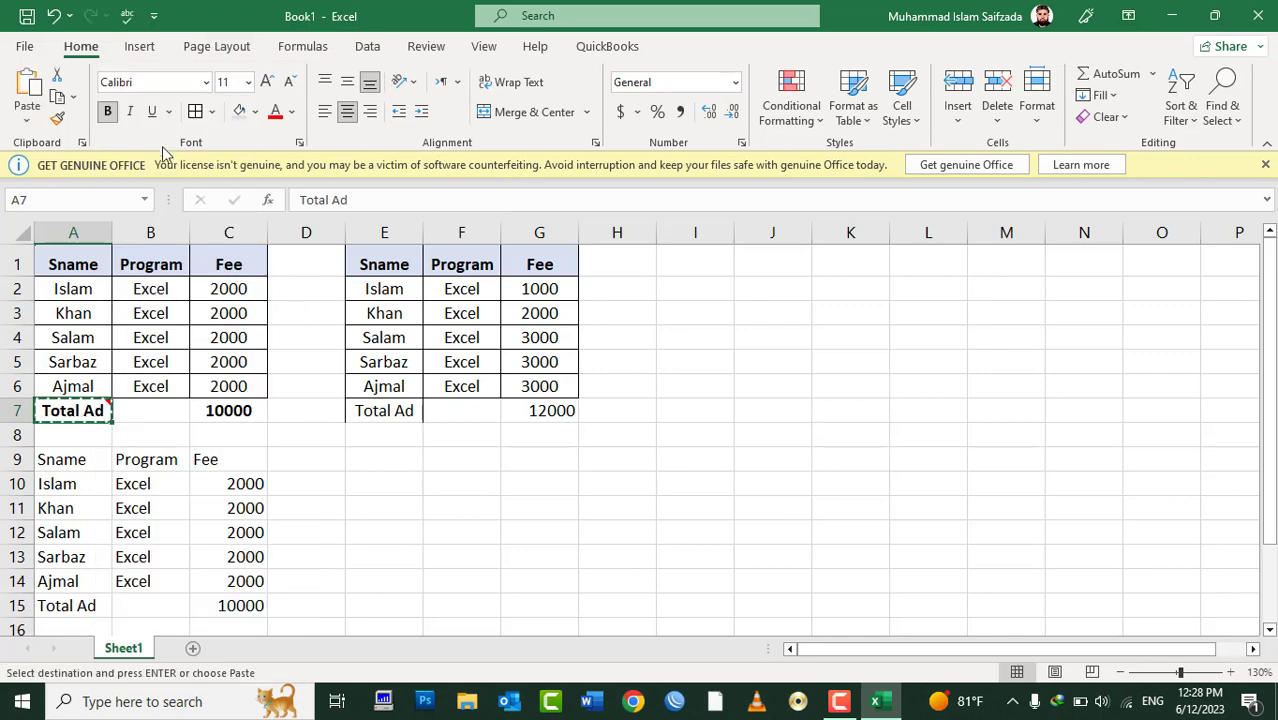
Step: Paste only A7's comment onto E7 using Paste Special > Comments
{"action": "left_click", "coordinate": [362, 408]}
{"action": "left_click", "coordinate": [29, 121]}
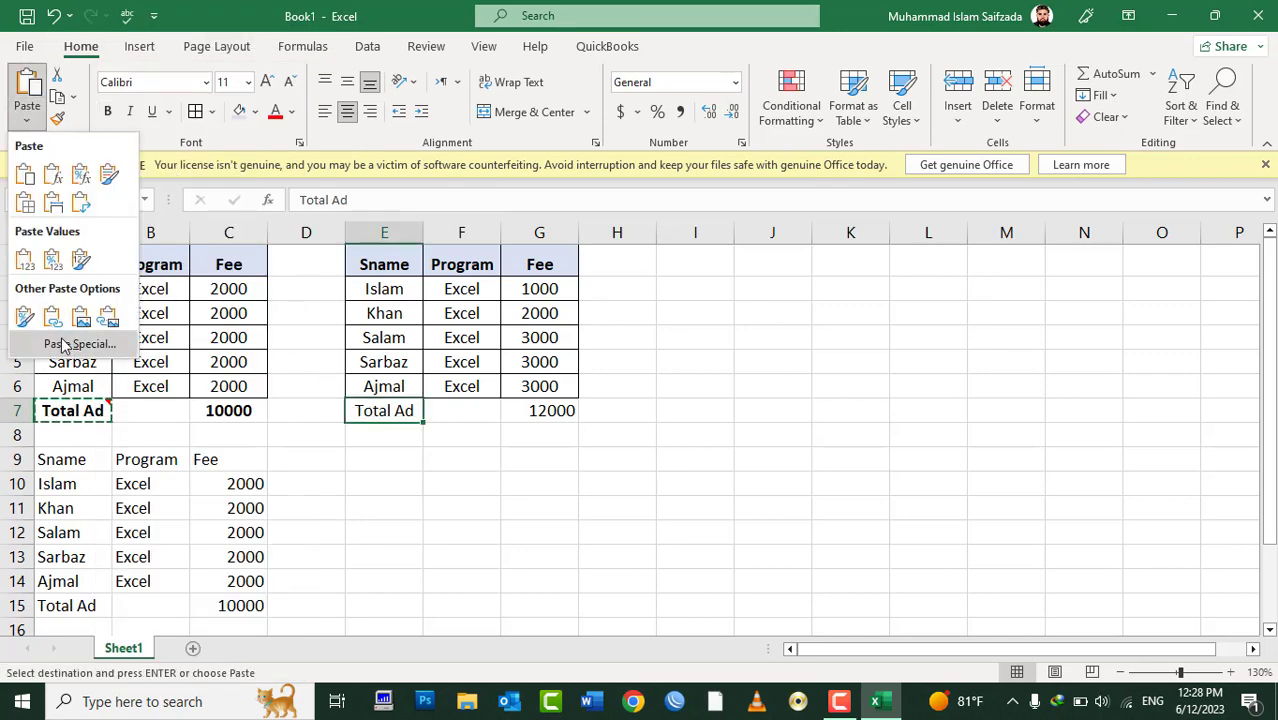
{"action": "left_click", "coordinate": [66, 342]}
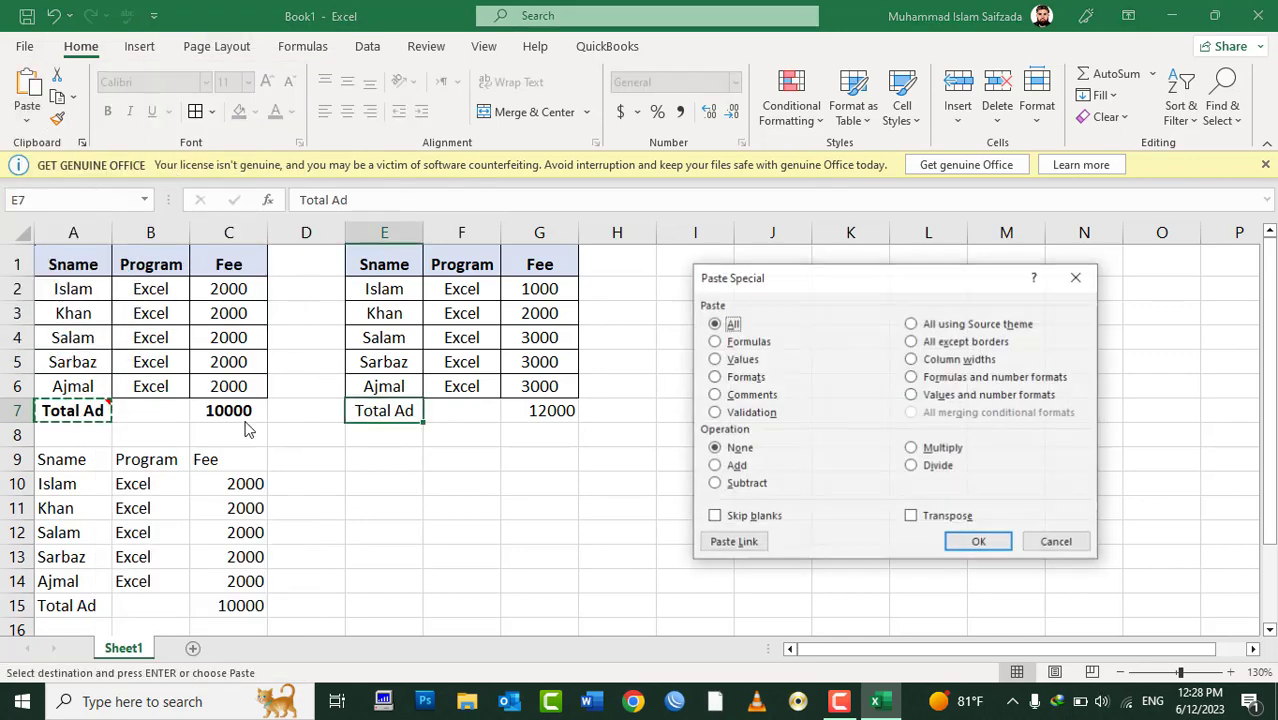
{"action": "left_click", "coordinate": [770, 396]}
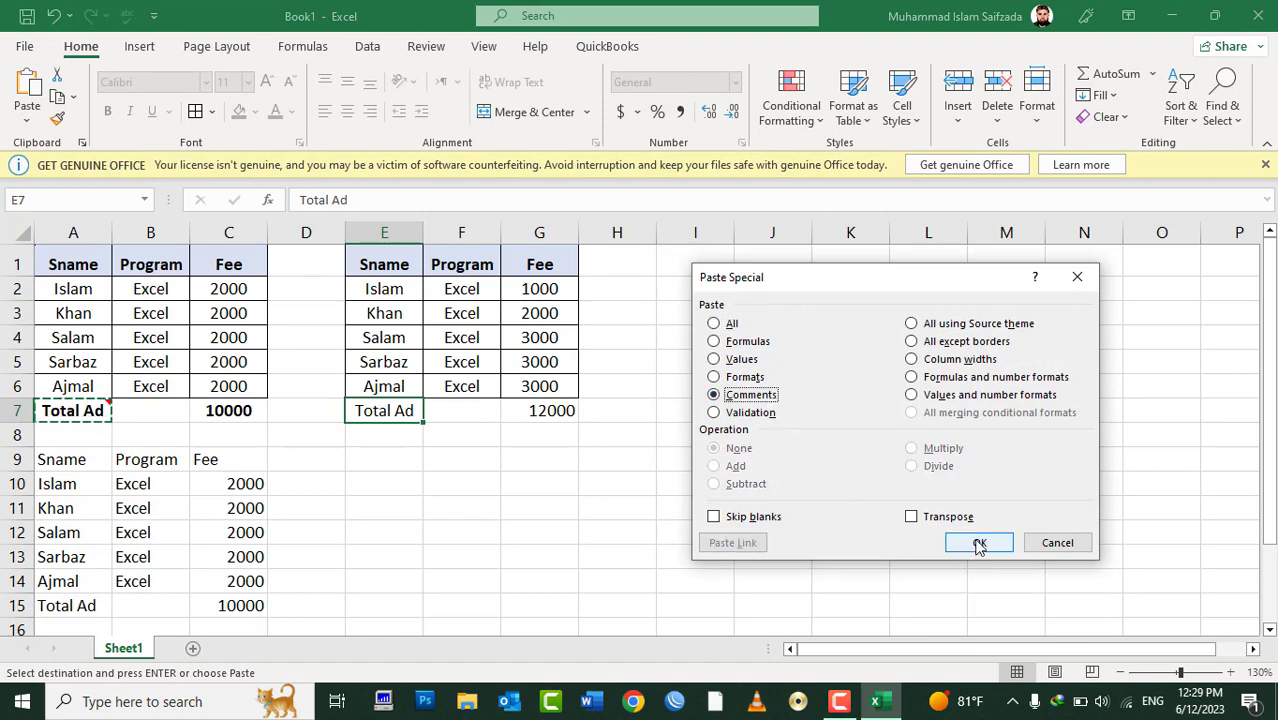
{"action": "left_click", "coordinate": [978, 543]}
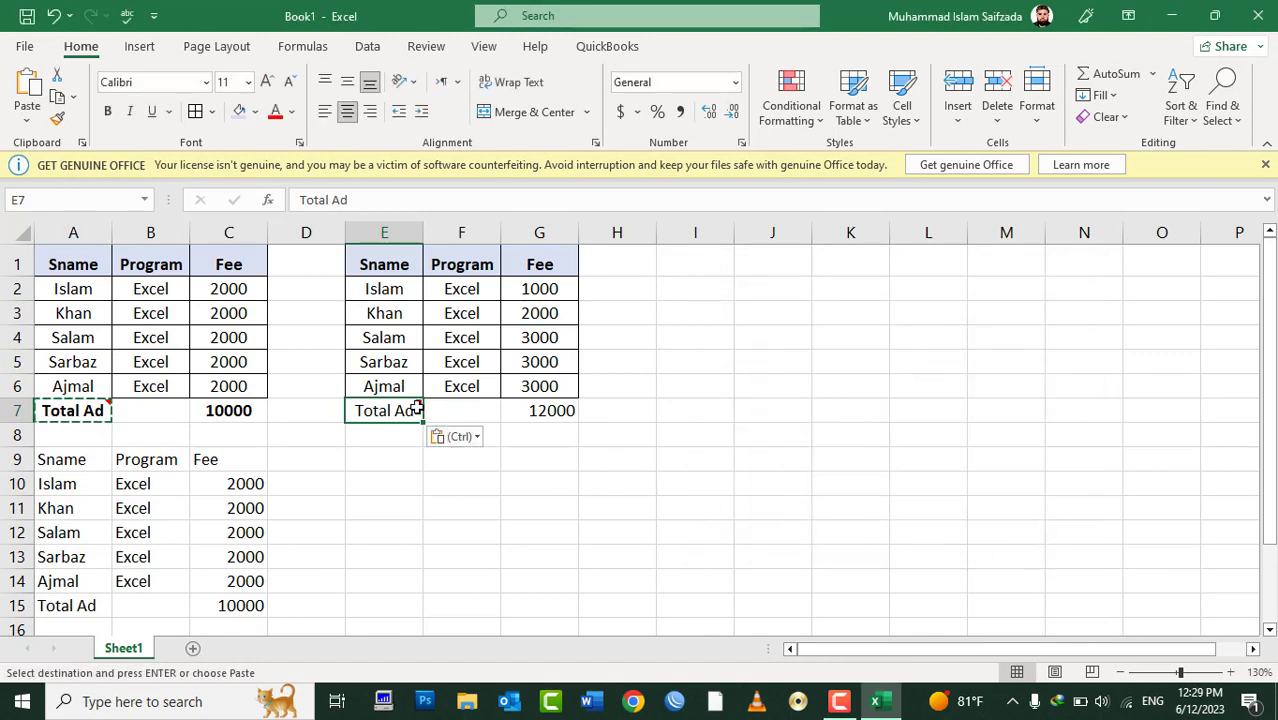
Step: Cancel Paste Special on E9 and undo the comment paste so E7 has no note
{"action": "mouse_move", "coordinate": [408, 410]}
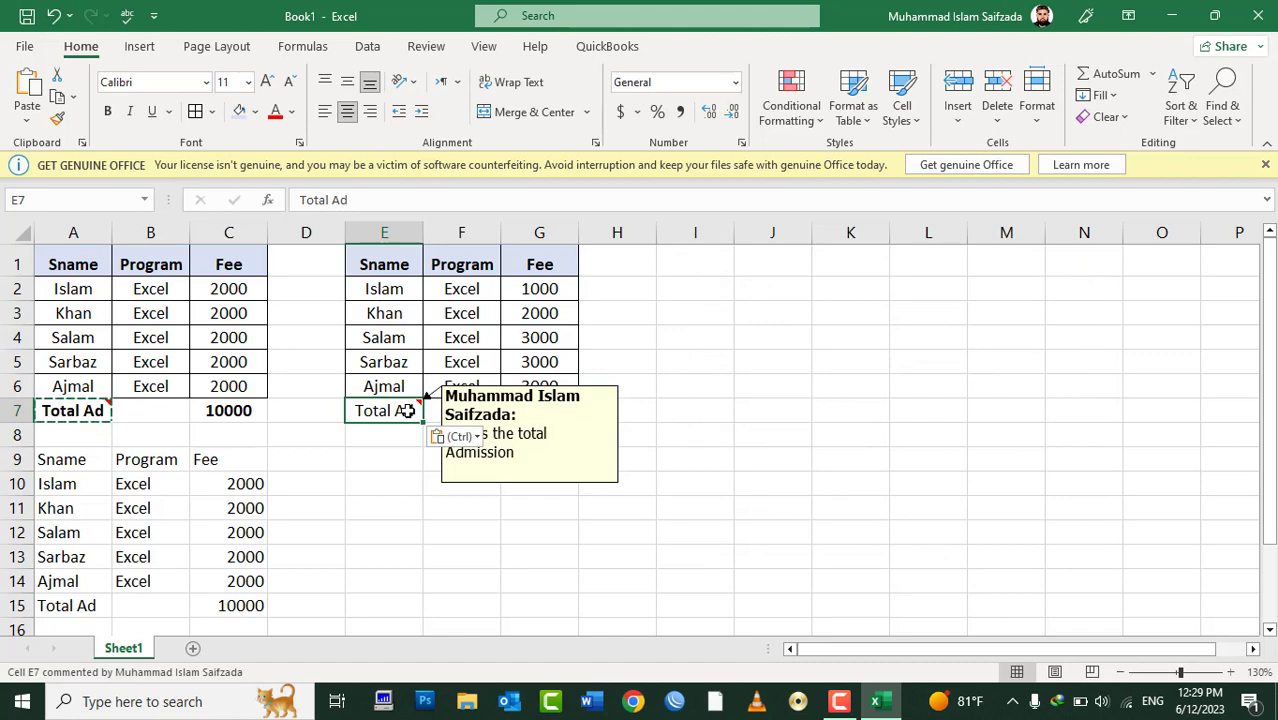
{"action": "right_click", "coordinate": [370, 461]}
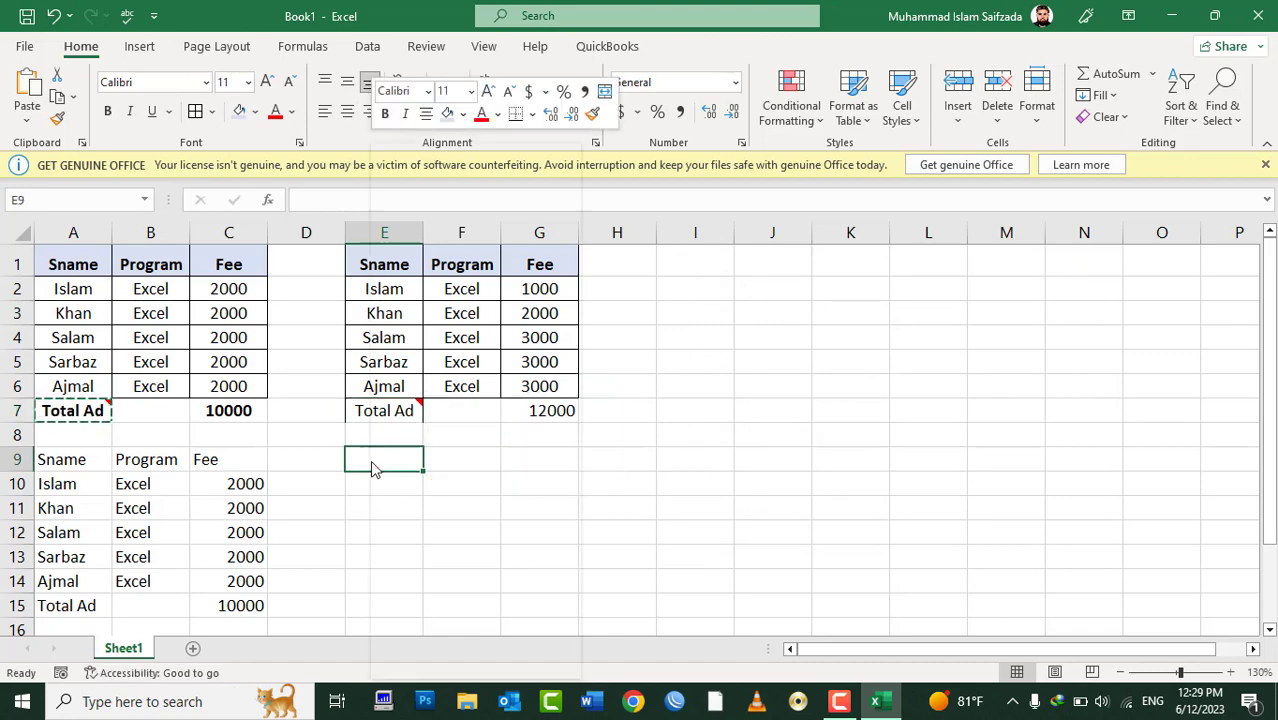
{"action": "left_click", "coordinate": [443, 302]}
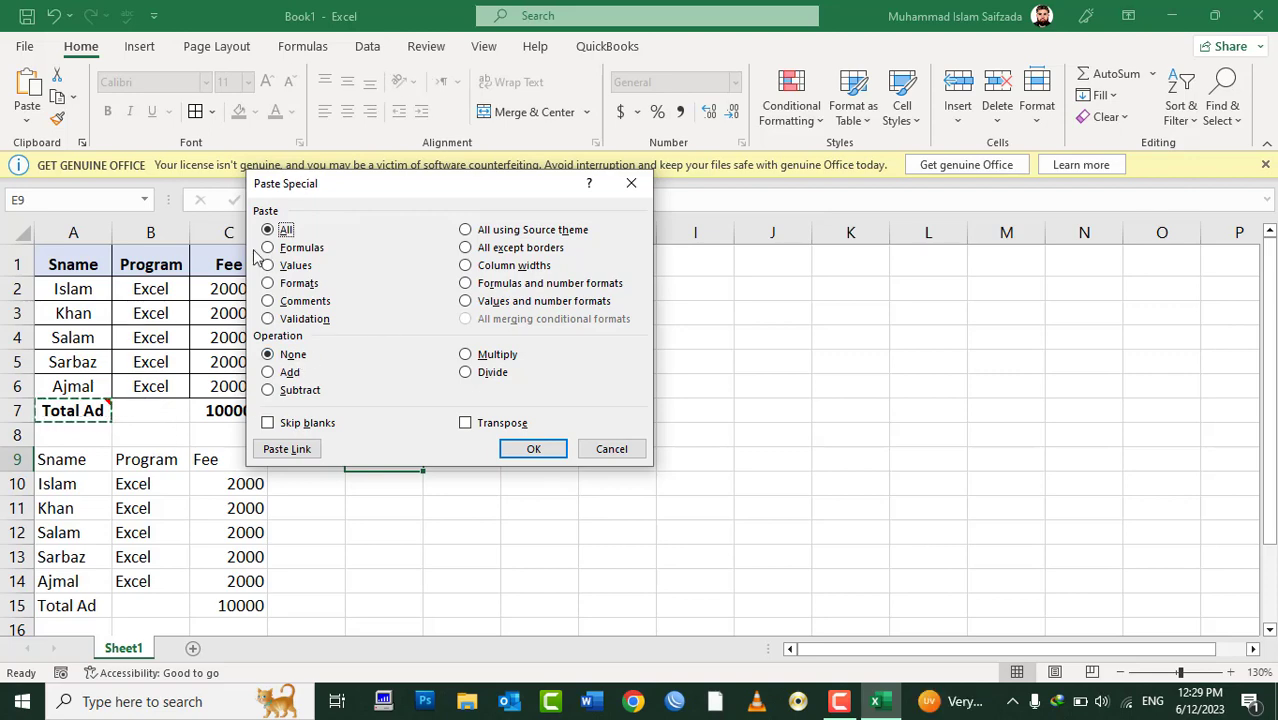
{"action": "key", "text": "Escape"}
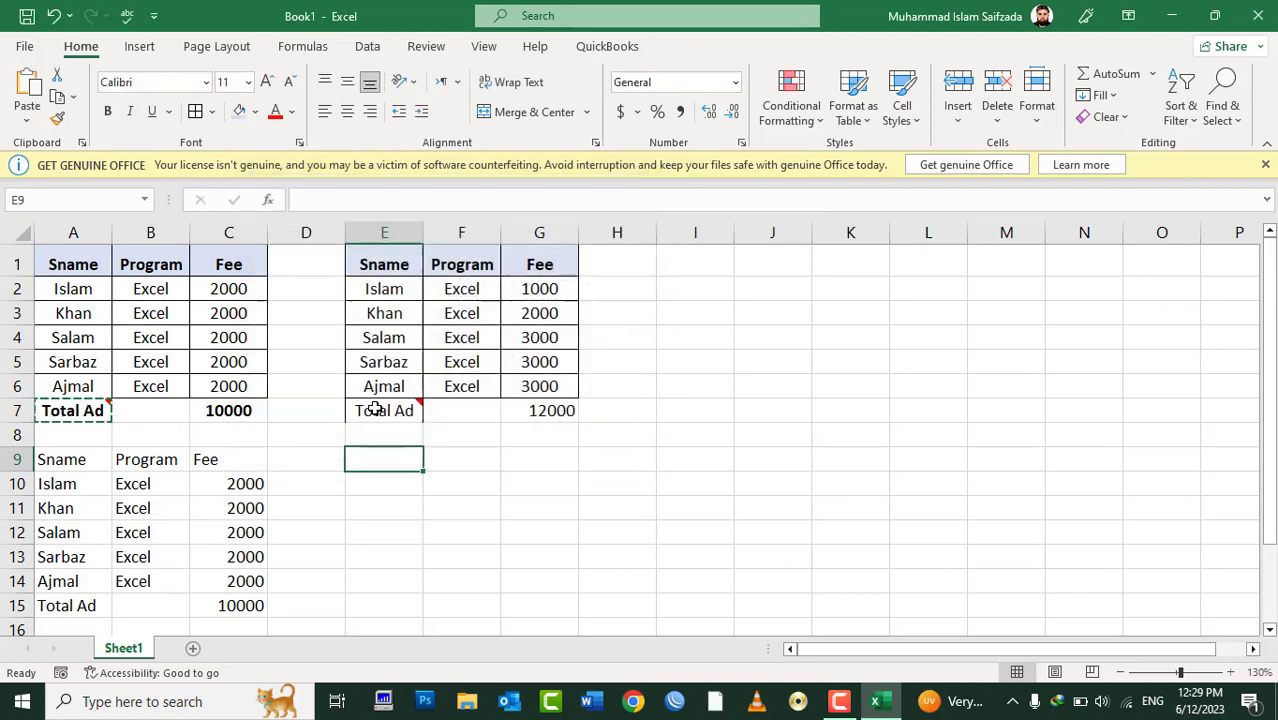
{"action": "mouse_move", "coordinate": [374, 409]}
{"action": "key", "text": "Escape"}
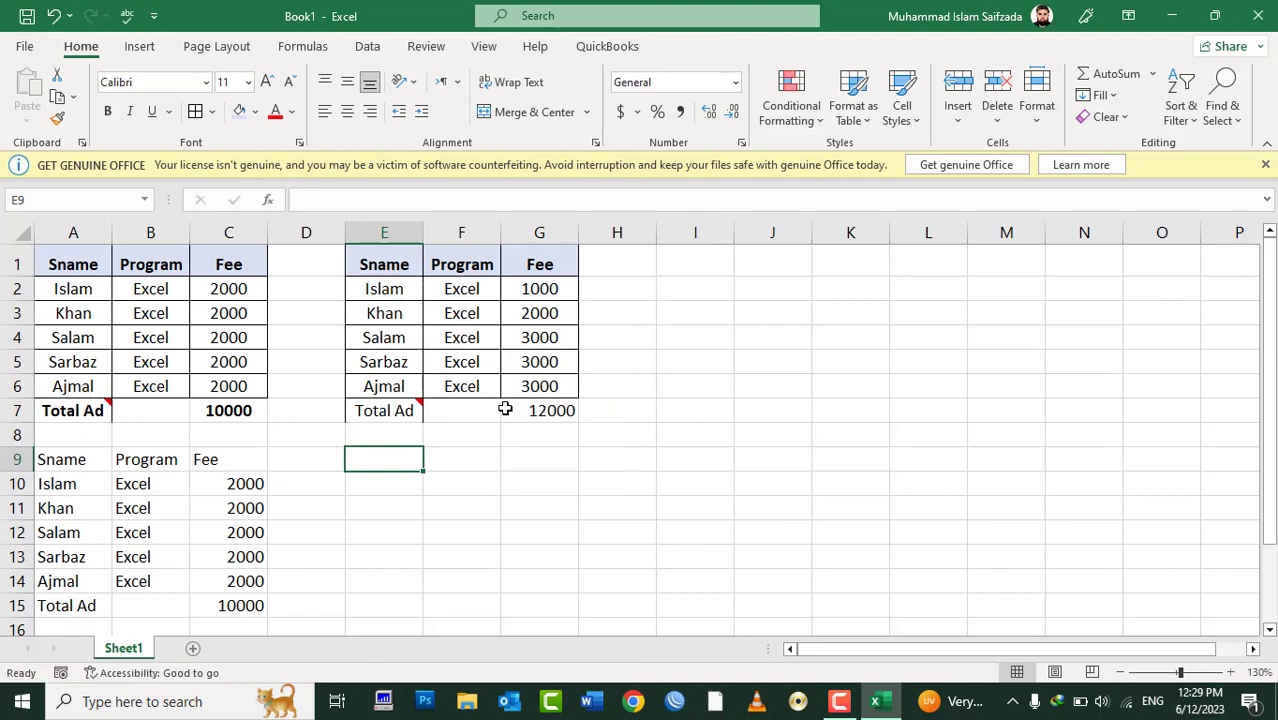
{"action": "key", "text": "ctrl+z"}
{"action": "key", "text": "Escape"}
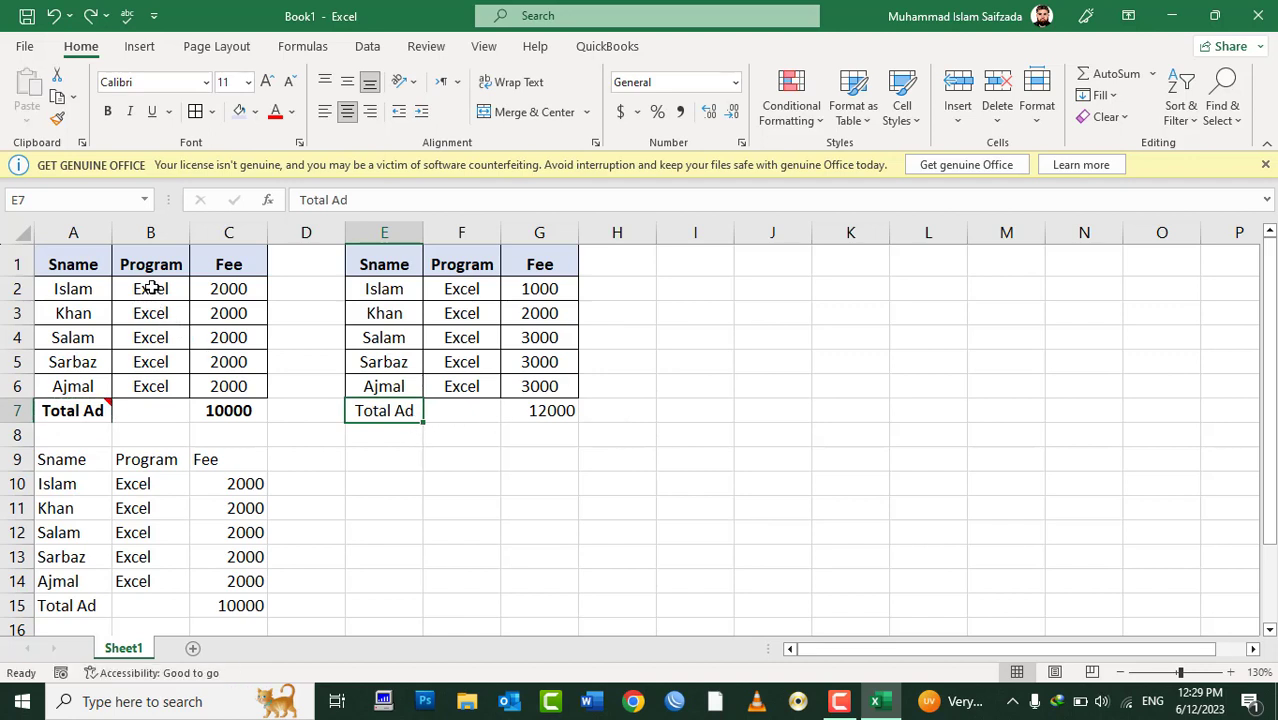
Step: Try DIT, CIT and Internet in B2:B4, then clear all of B2:B6
{"action": "mouse_move", "coordinate": [151, 289]}
{"action": "left_mouse_down"}
{"action": "mouse_move", "coordinate": [162, 388]}
{"action": "mouse_move", "coordinate": [154, 281]}
{"action": "left_mouse_up"}
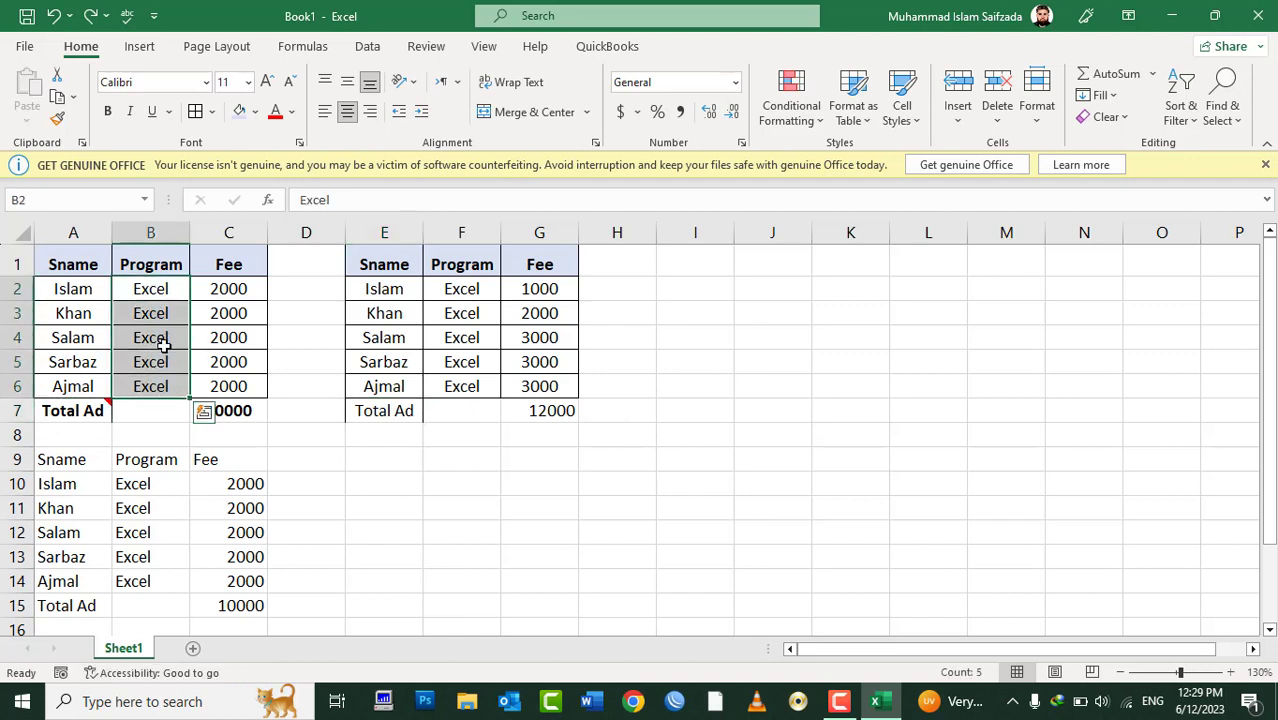
{"action": "left_click", "coordinate": [154, 281]}
{"action": "type", "text": "DIT"}
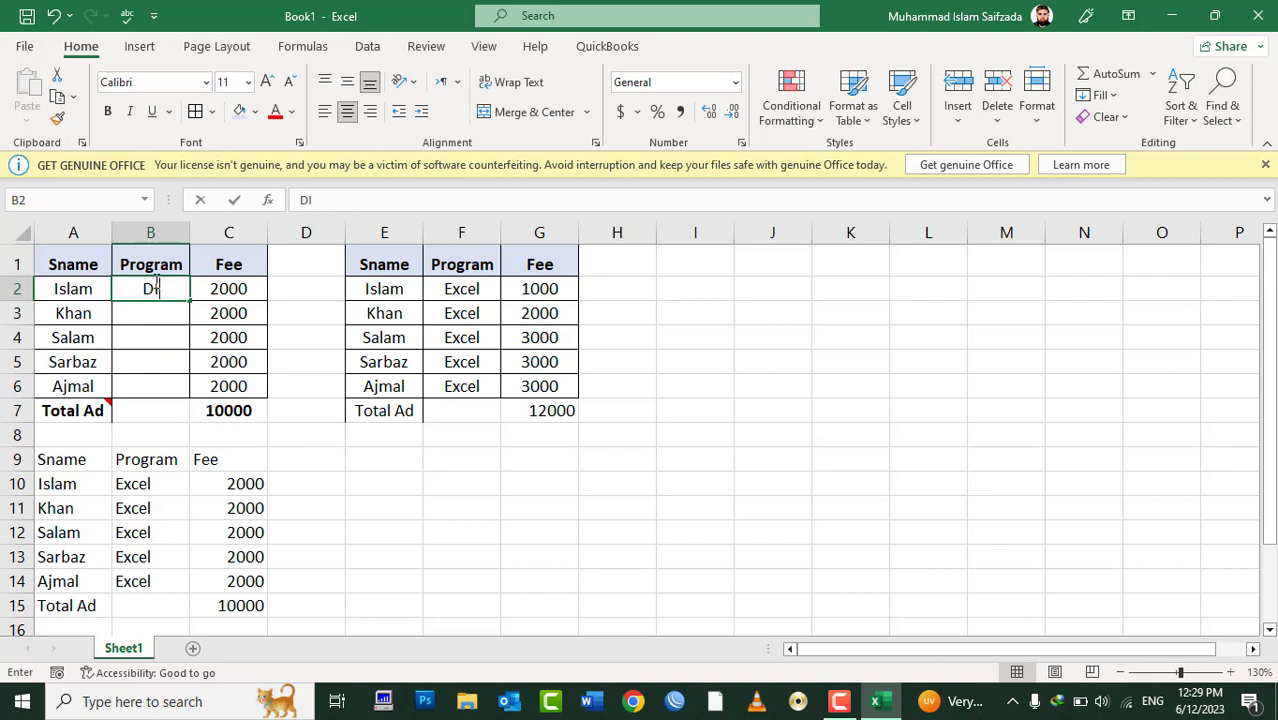
{"action": "key", "text": "Return"}
{"action": "type", "text": "CIT"}
{"action": "key", "text": "Return"}
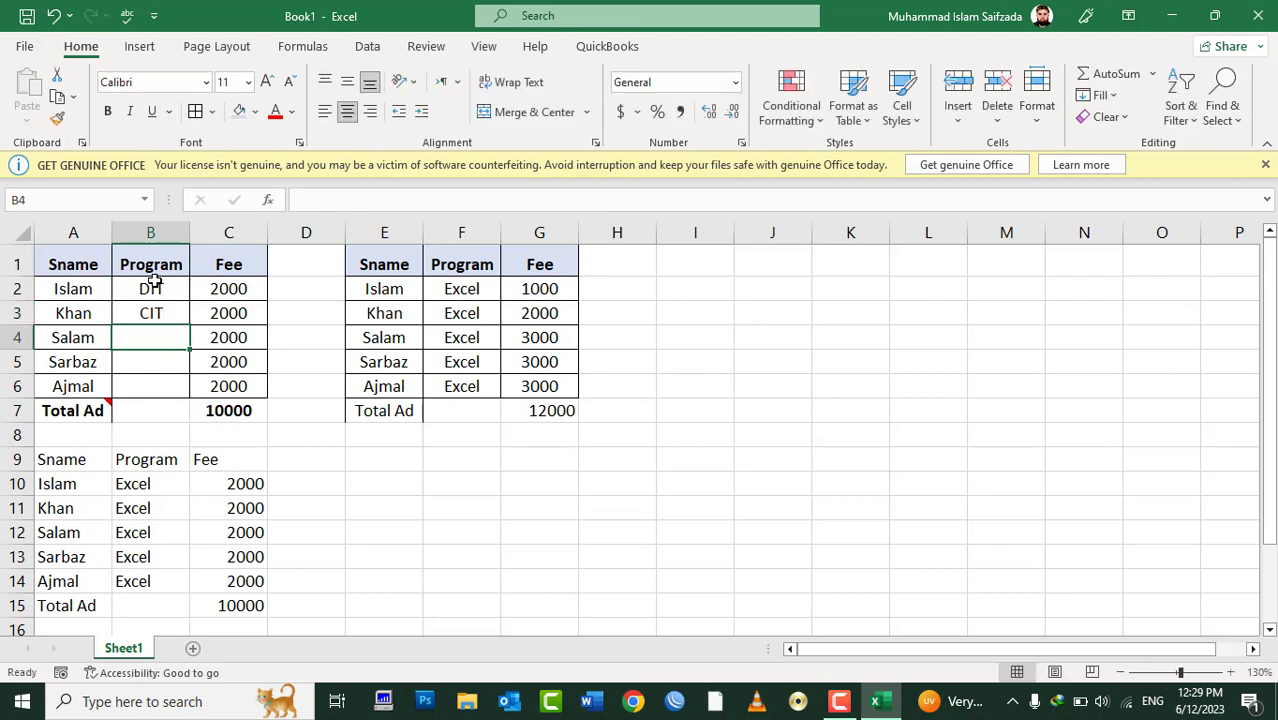
{"action": "type", "text": "Internet"}
{"action": "key", "text": "Return"}
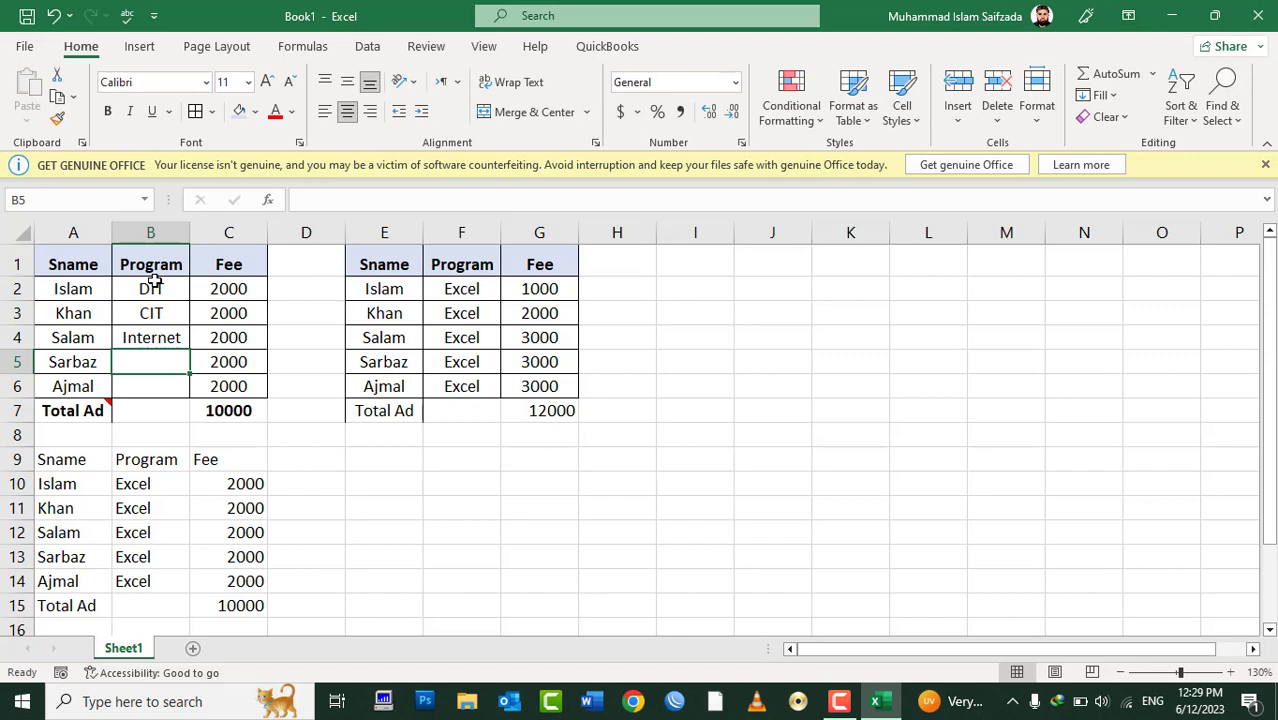
{"action": "key", "text": "Up"}
{"action": "key", "text": "Up"}
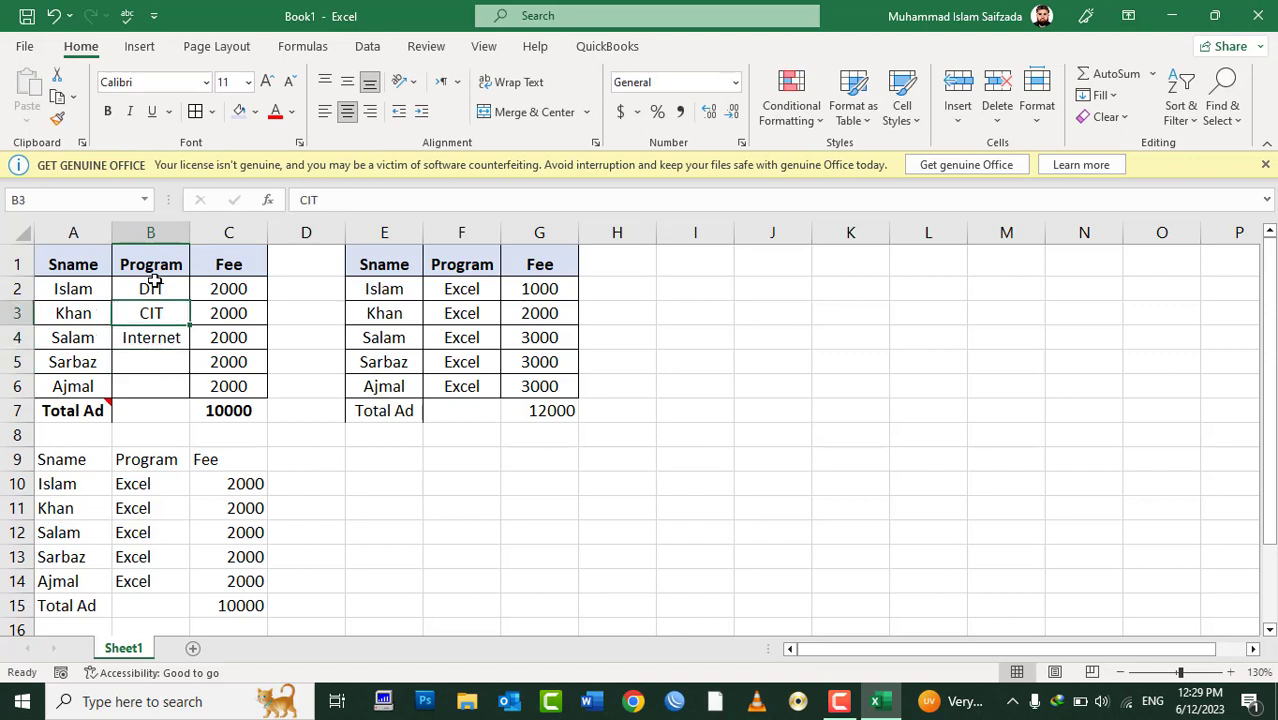
{"action": "left_click_drag", "start_coordinate": [152, 283], "coordinate": [149, 378]}
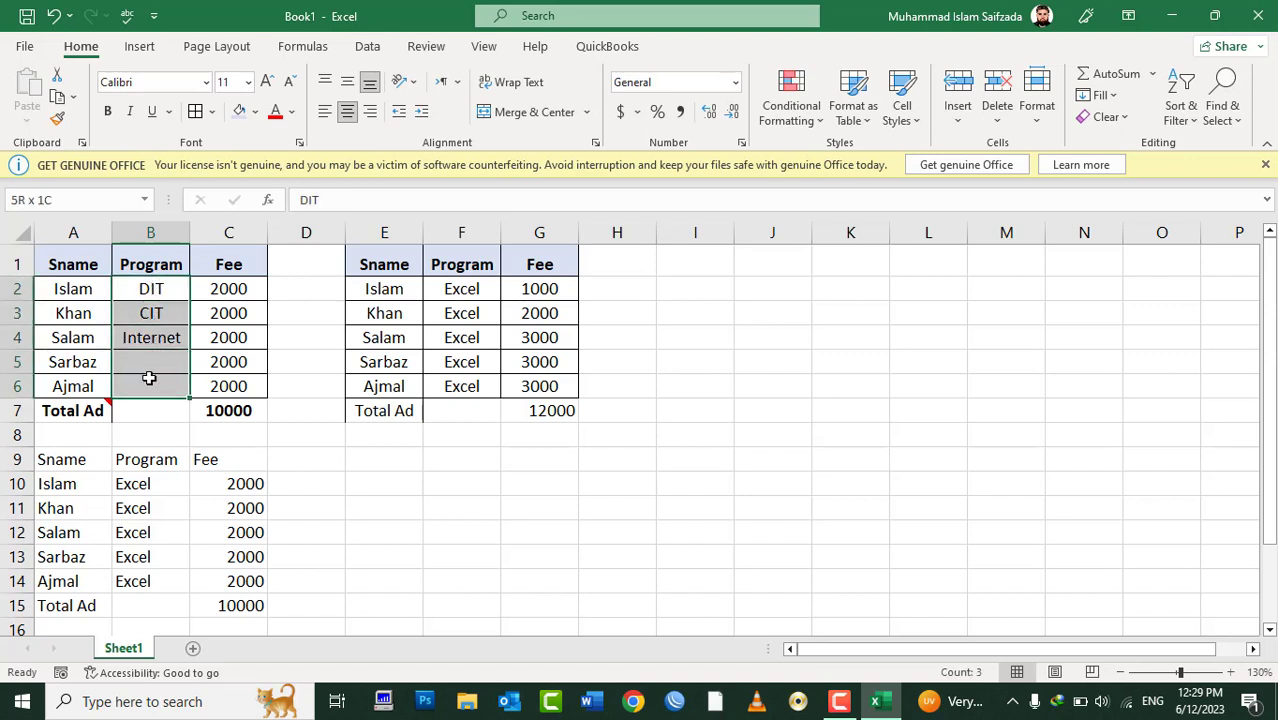
{"action": "key", "text": "Delete"}
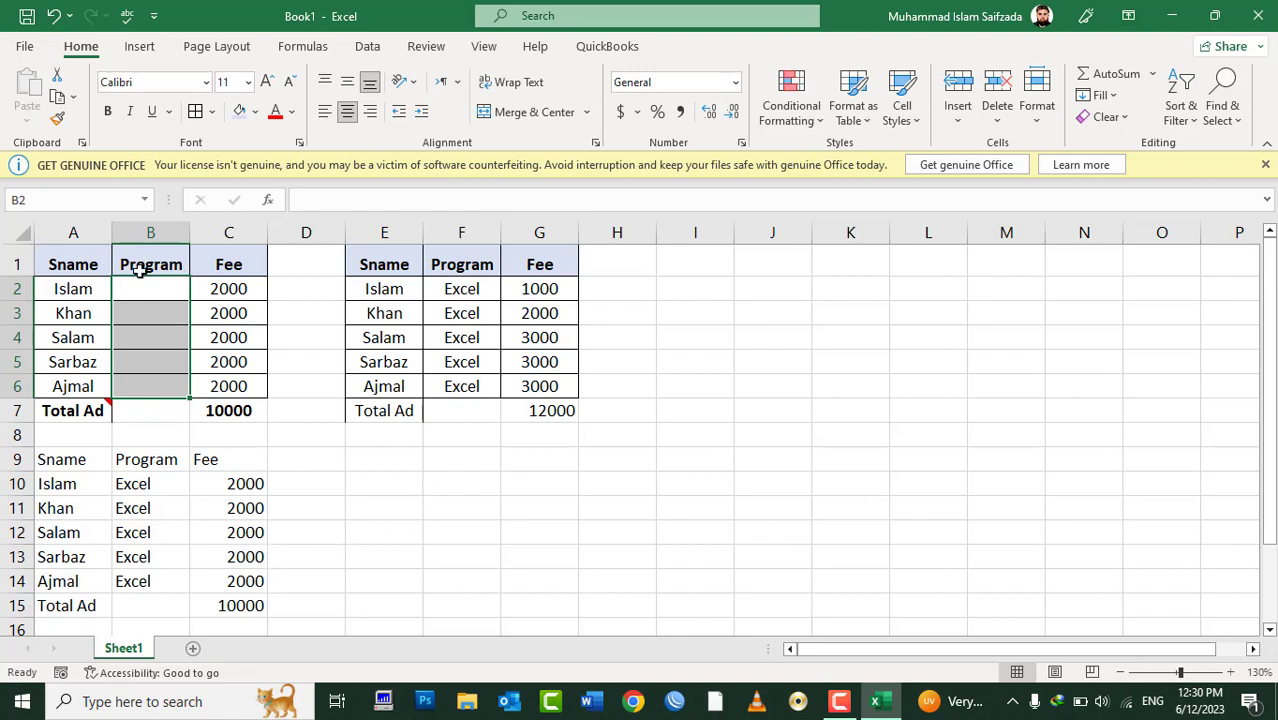
Step: Apply List data validation to B2:B6 with source DIT,CIT
{"action": "left_click", "coordinate": [364, 48]}
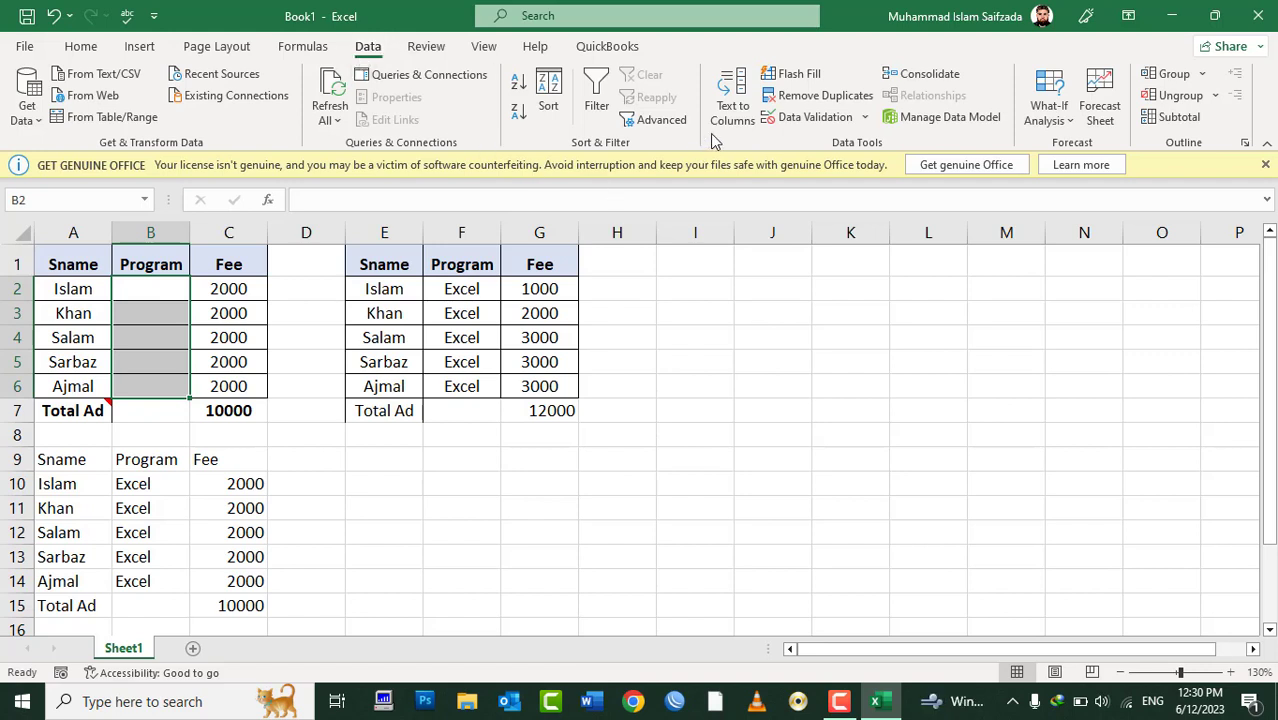
{"action": "left_click", "coordinate": [812, 120]}
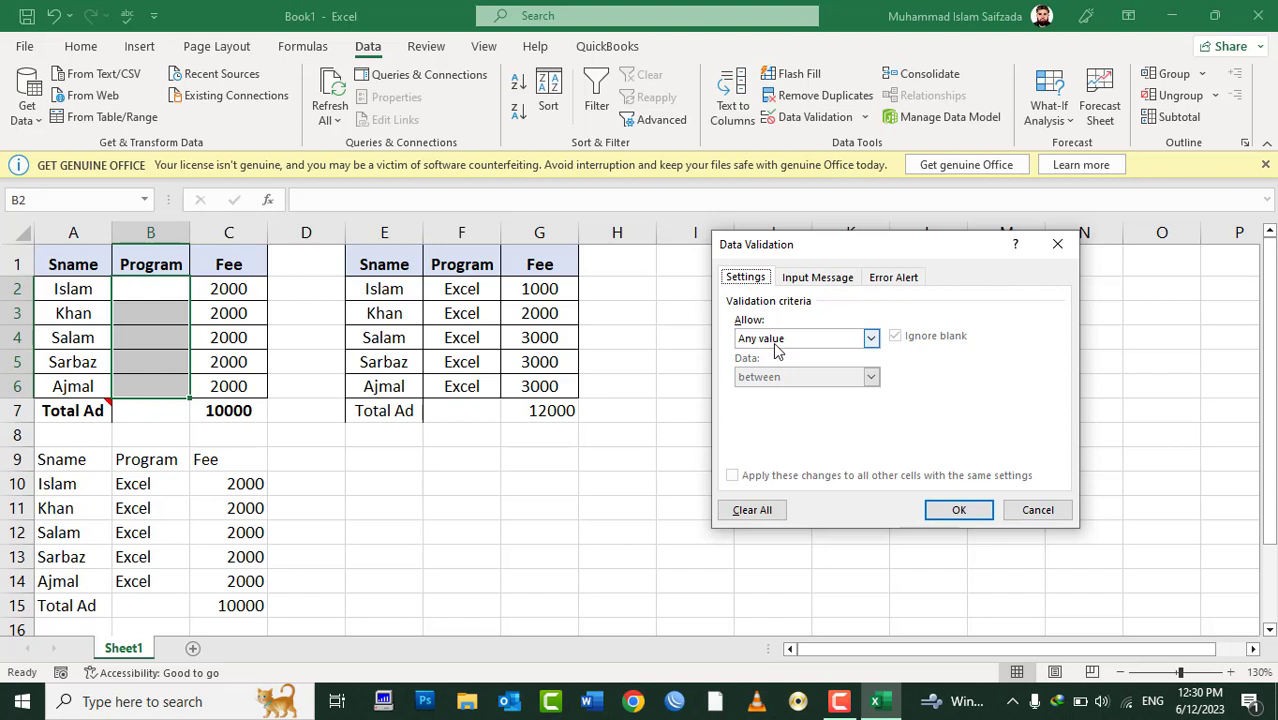
{"action": "left_click", "coordinate": [777, 349]}
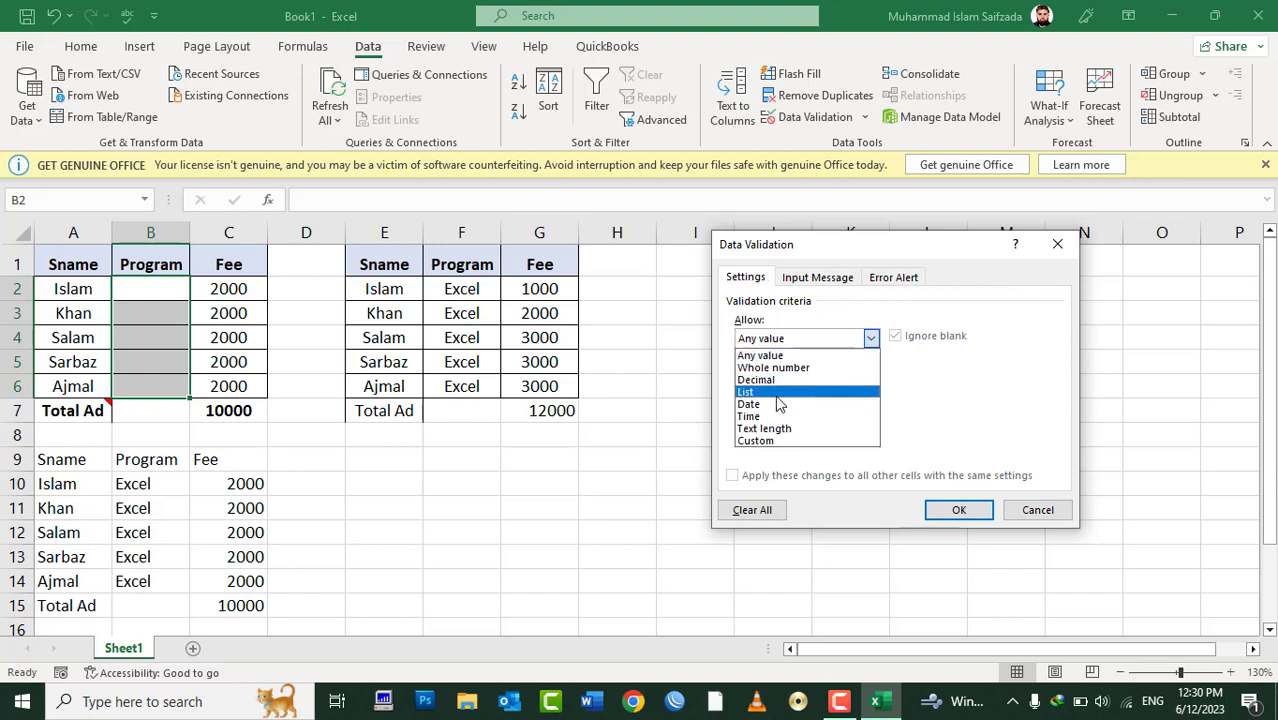
{"action": "left_click", "coordinate": [777, 393]}
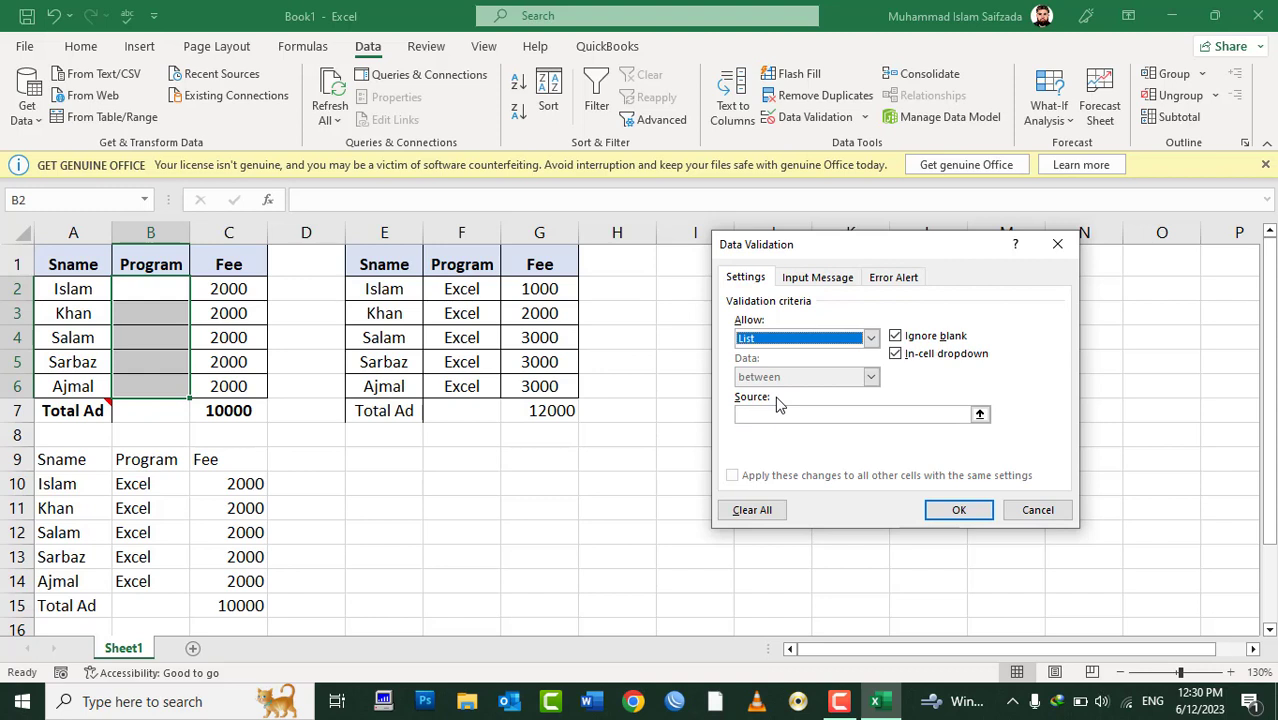
{"action": "left_click", "coordinate": [795, 416]}
{"action": "type", "text": "DIT,CI"}
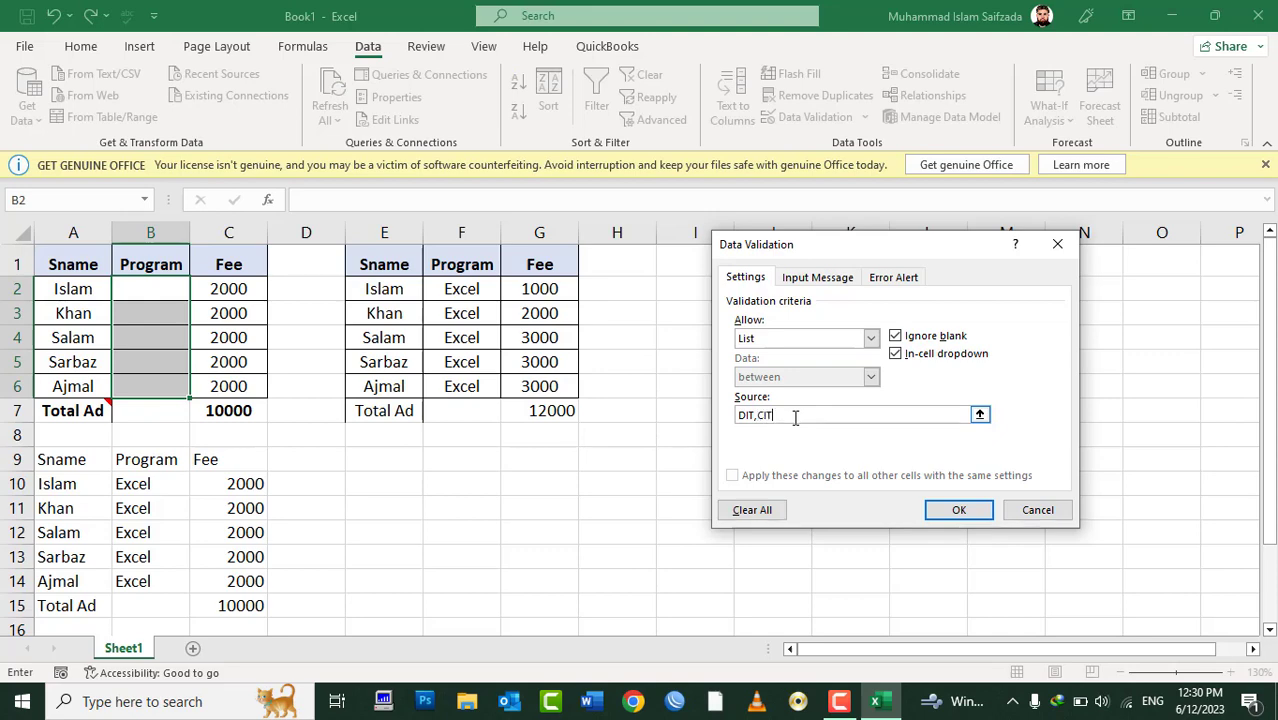
{"action": "type", "text": "T"}
{"action": "left_click", "coordinate": [939, 511]}
{"action": "left_click", "coordinate": [165, 317]}
Step: Enter CIT in B2 for Islam and DIT in B3 for Khan
{"action": "left_click", "coordinate": [150, 288]}
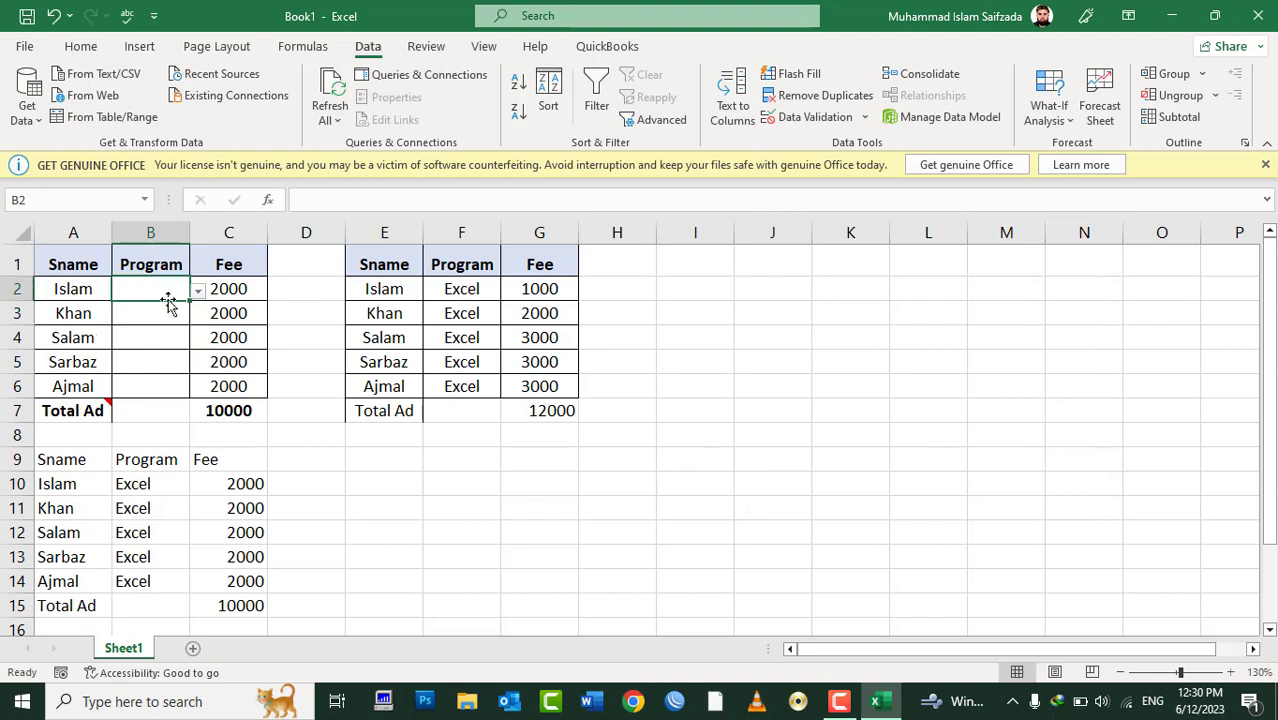
{"action": "left_click", "coordinate": [199, 291]}
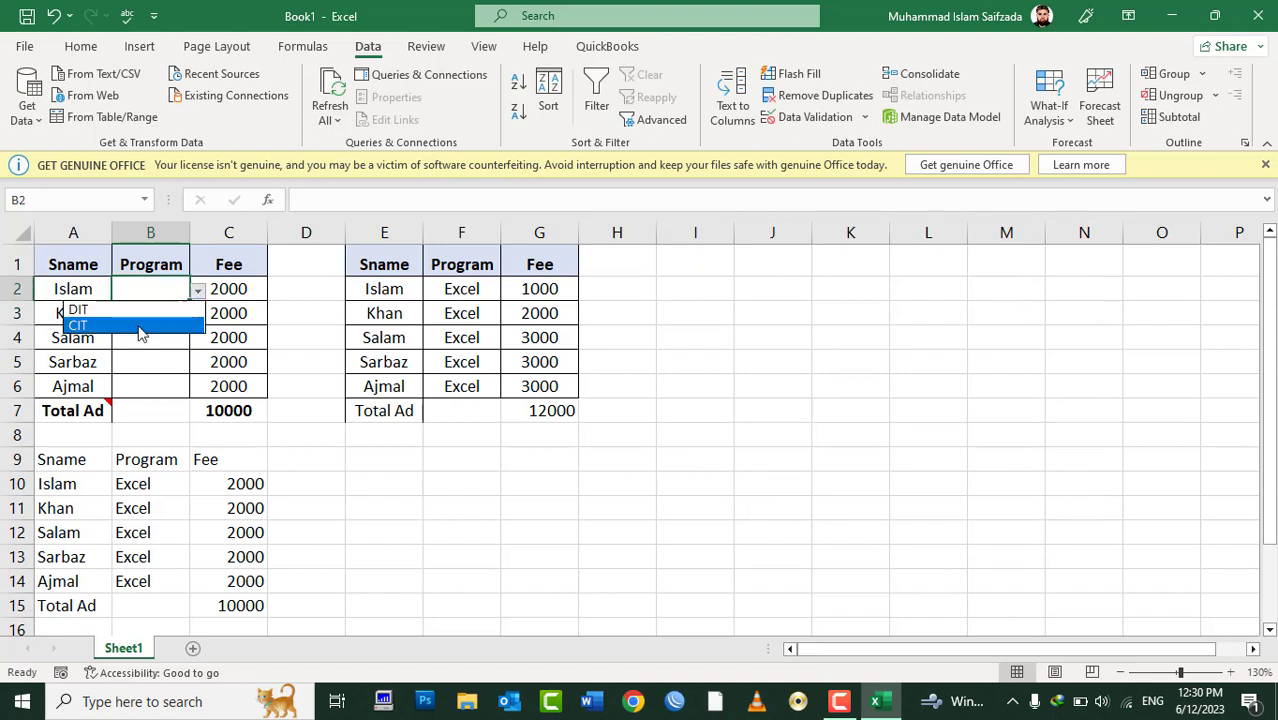
{"action": "left_click", "coordinate": [295, 322]}
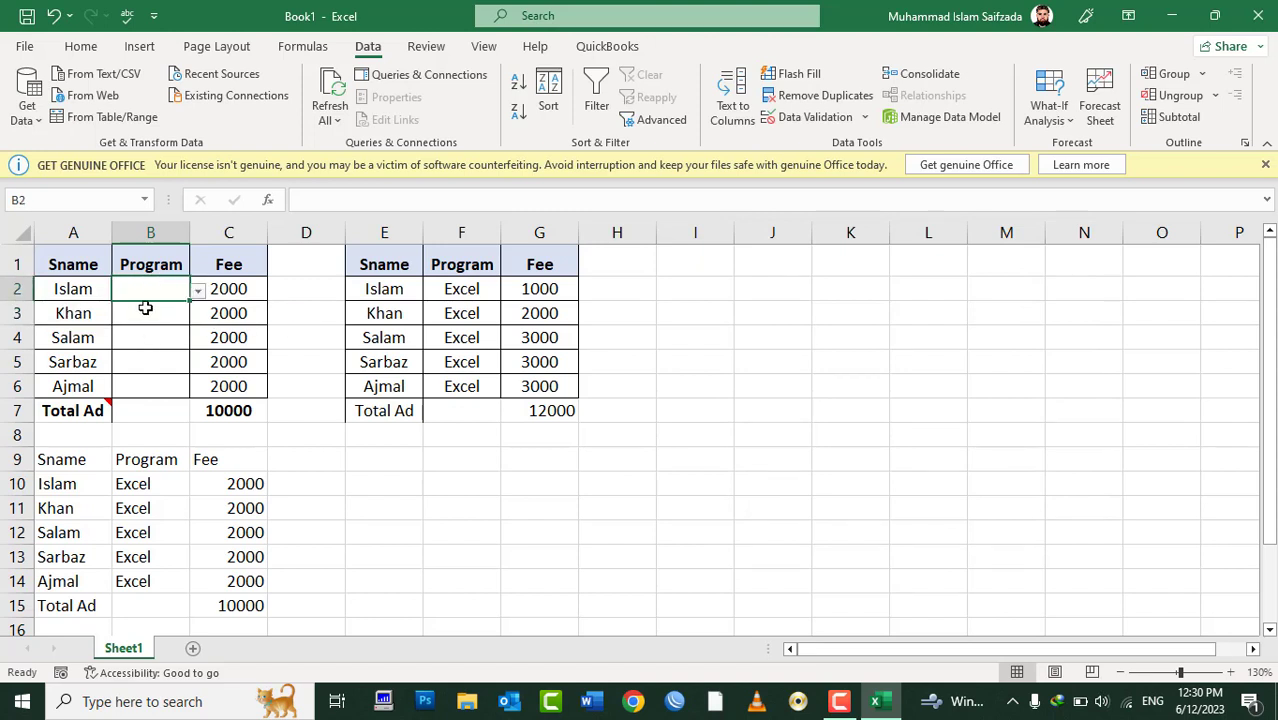
{"action": "type", "text": "CIT"}
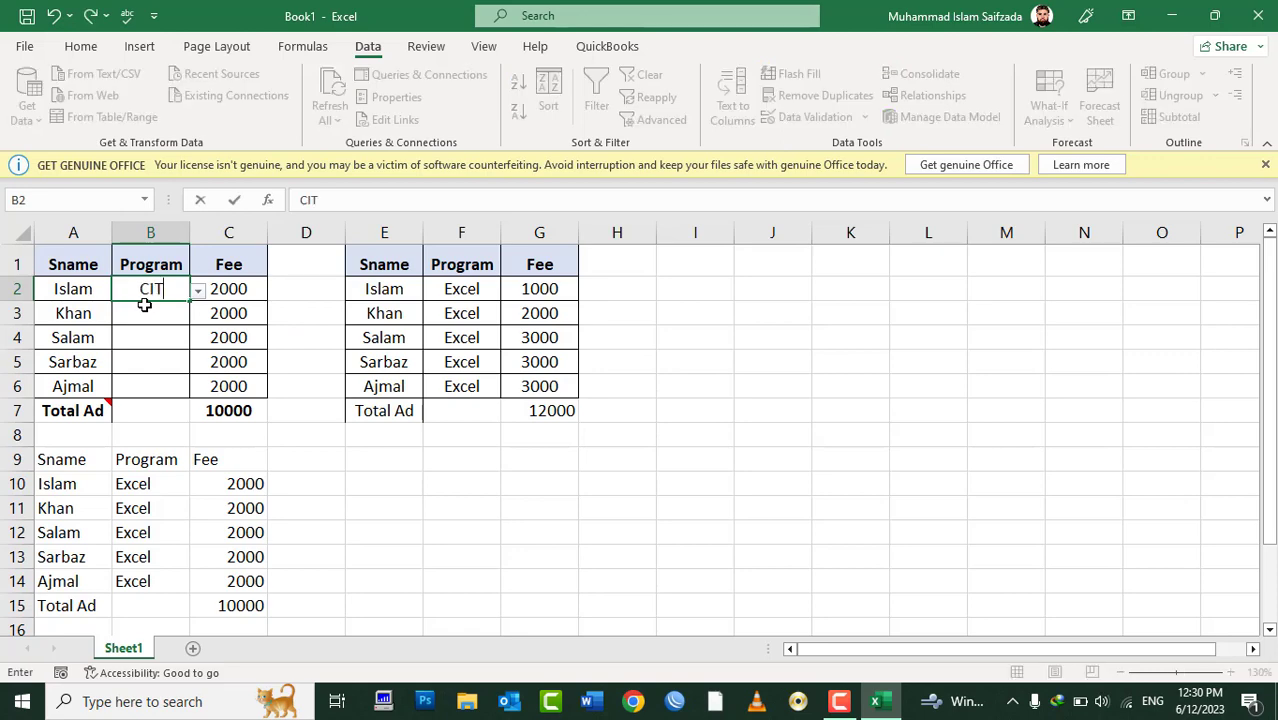
{"action": "key", "text": "Return"}
{"action": "type", "text": "D"}
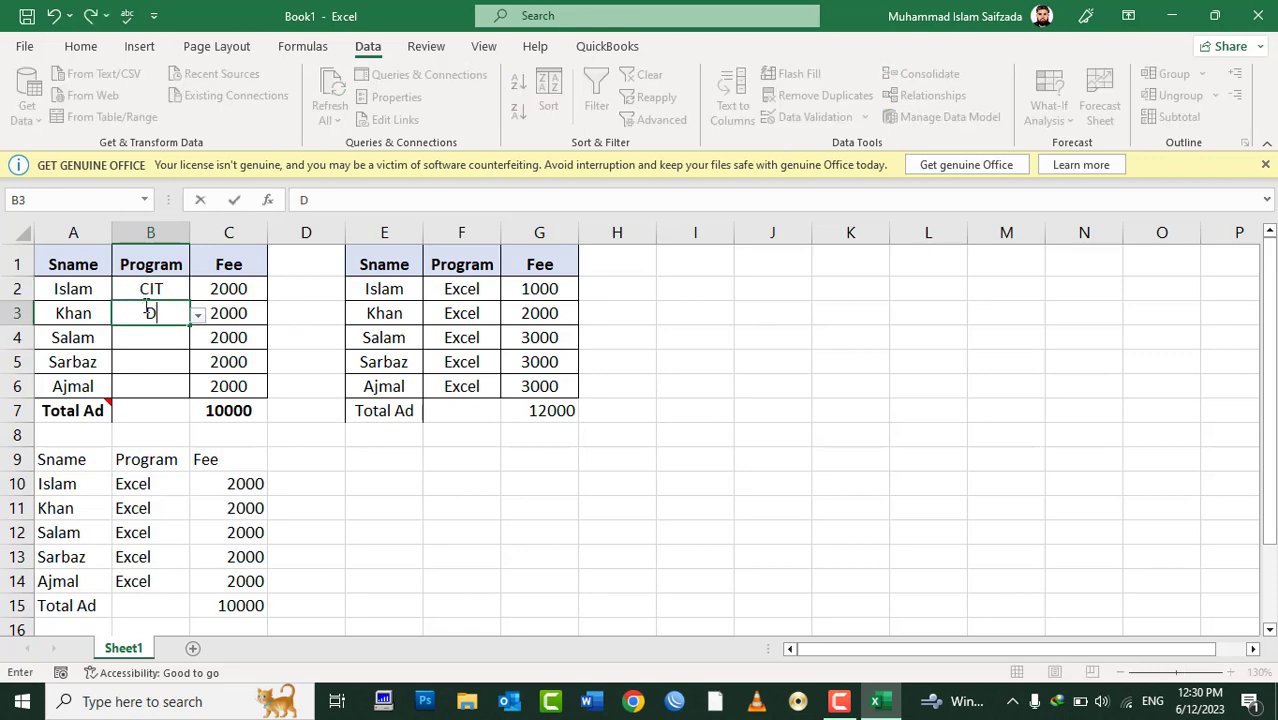
{"action": "type", "text": "IT"}
{"action": "key", "text": "Return"}
Step: Test B4 with Internet, MS WORD and Excel, cancelling each validation error
{"action": "type", "text": "I"}
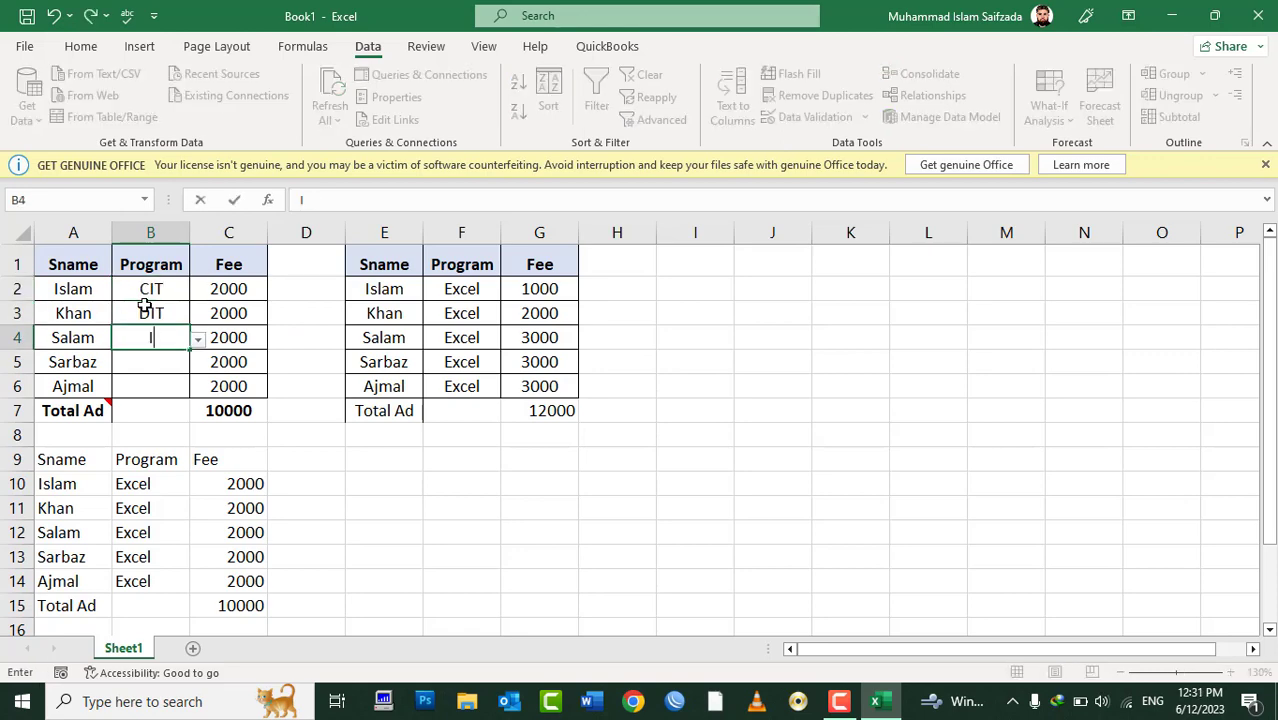
{"action": "type", "text": "nternet"}
{"action": "key", "text": "Return"}
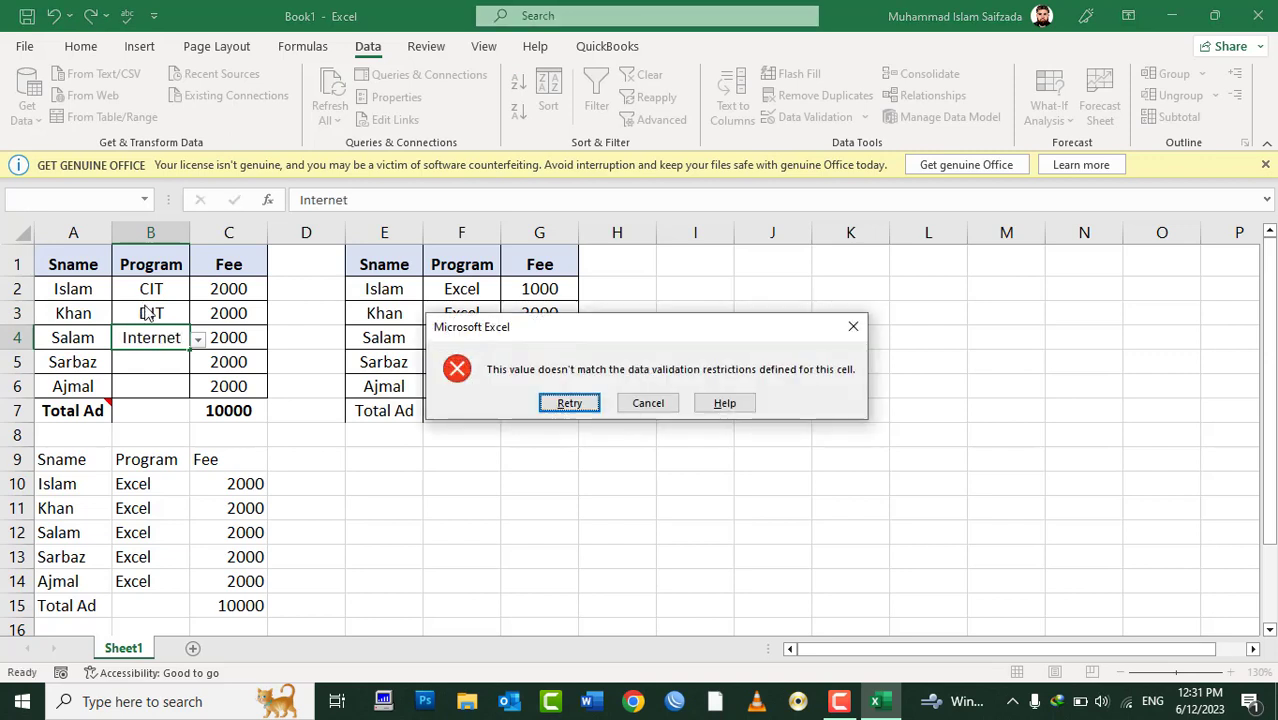
{"action": "key", "text": "Escape"}
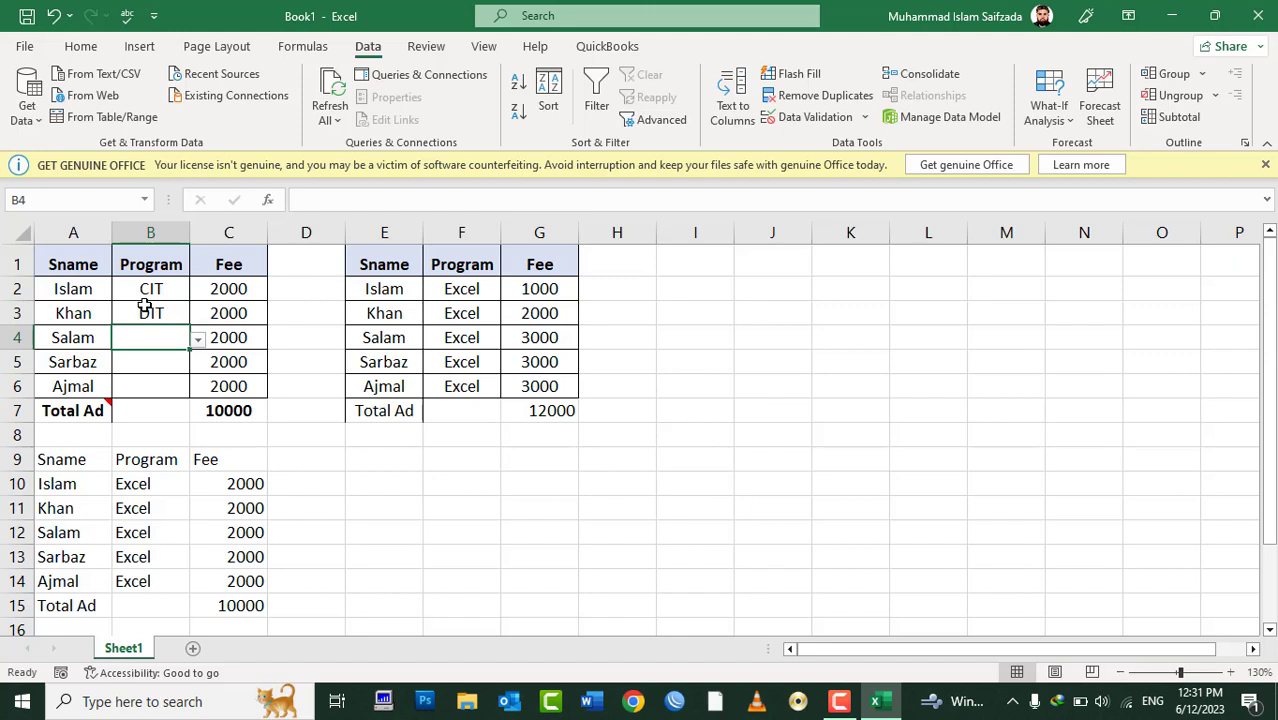
{"action": "type", "text": "M"}
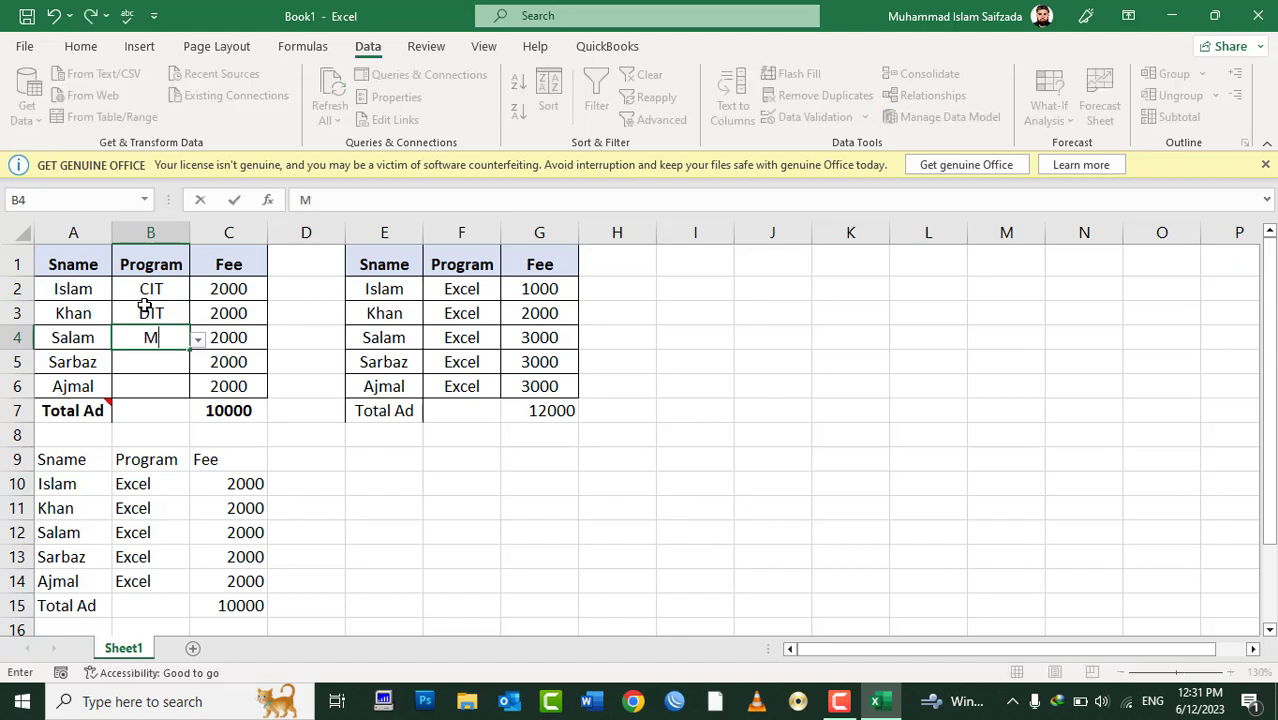
{"action": "type", "text": "S WORD"}
{"action": "key", "text": "Return"}
{"action": "key", "text": "Return"}
{"action": "type", "text": "E"}
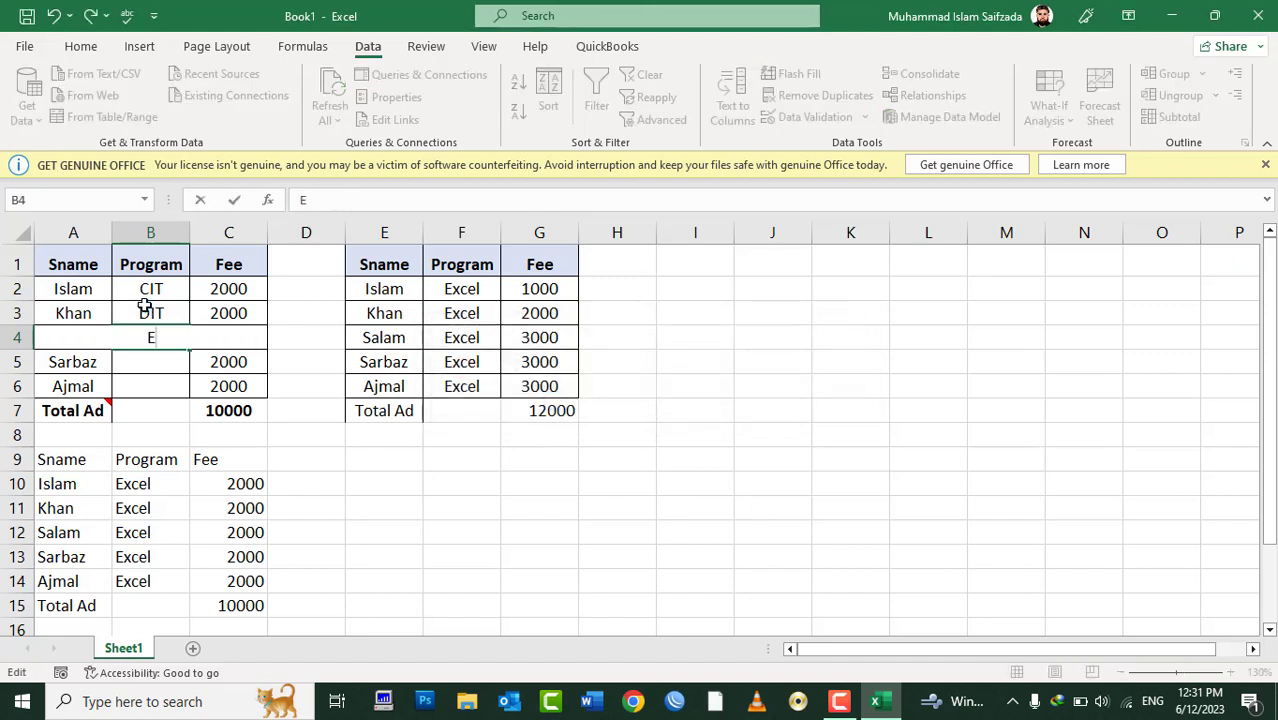
{"action": "type", "text": "xcel"}
{"action": "key", "text": "Return"}
{"action": "key", "text": "Escape"}
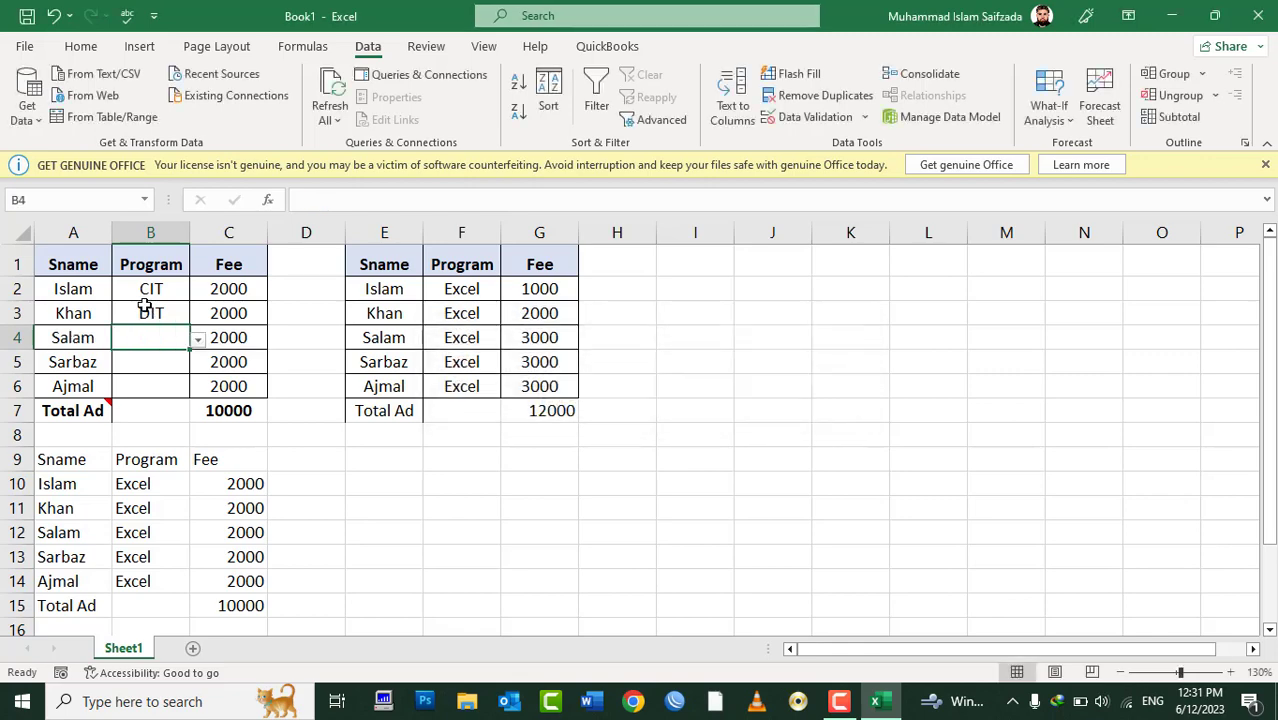
Step: Clear F2:F6 and type test entries CIT and Internet, showing no validation there
{"action": "left_click_drag", "start_coordinate": [452, 292], "coordinate": [448, 386]}
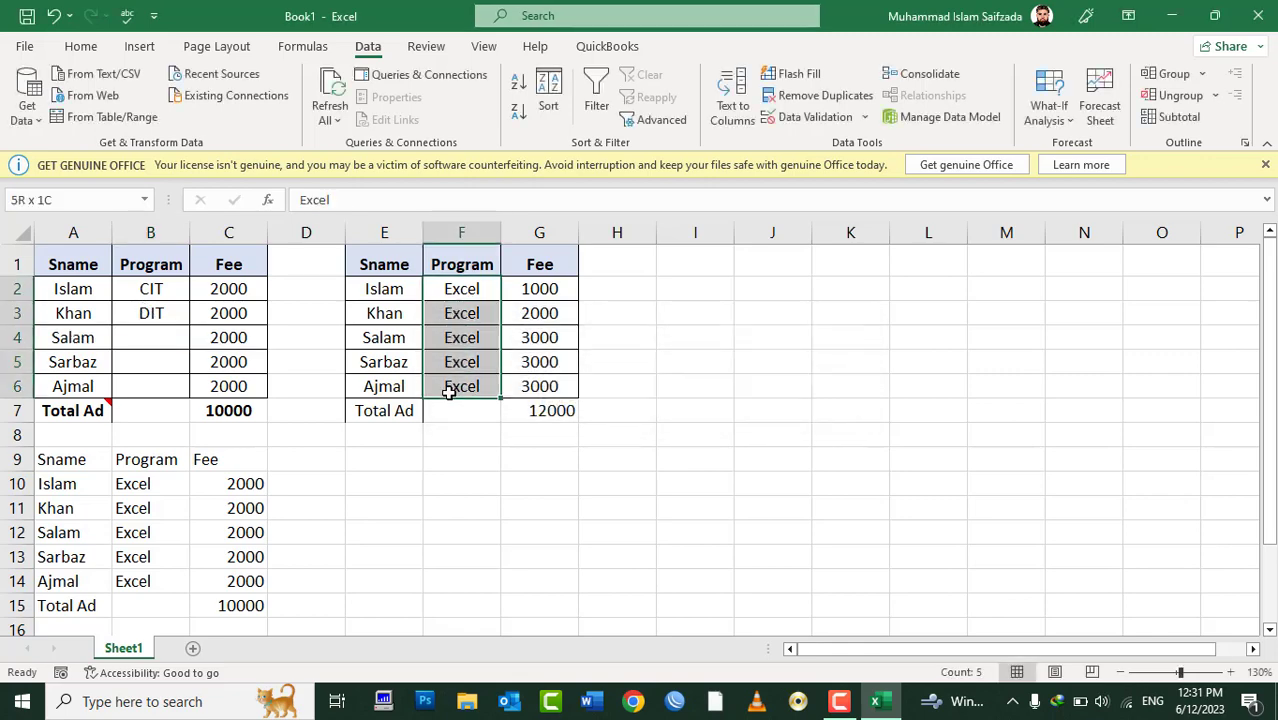
{"action": "key", "text": "Delete"}
{"action": "left_click", "coordinate": [462, 291]}
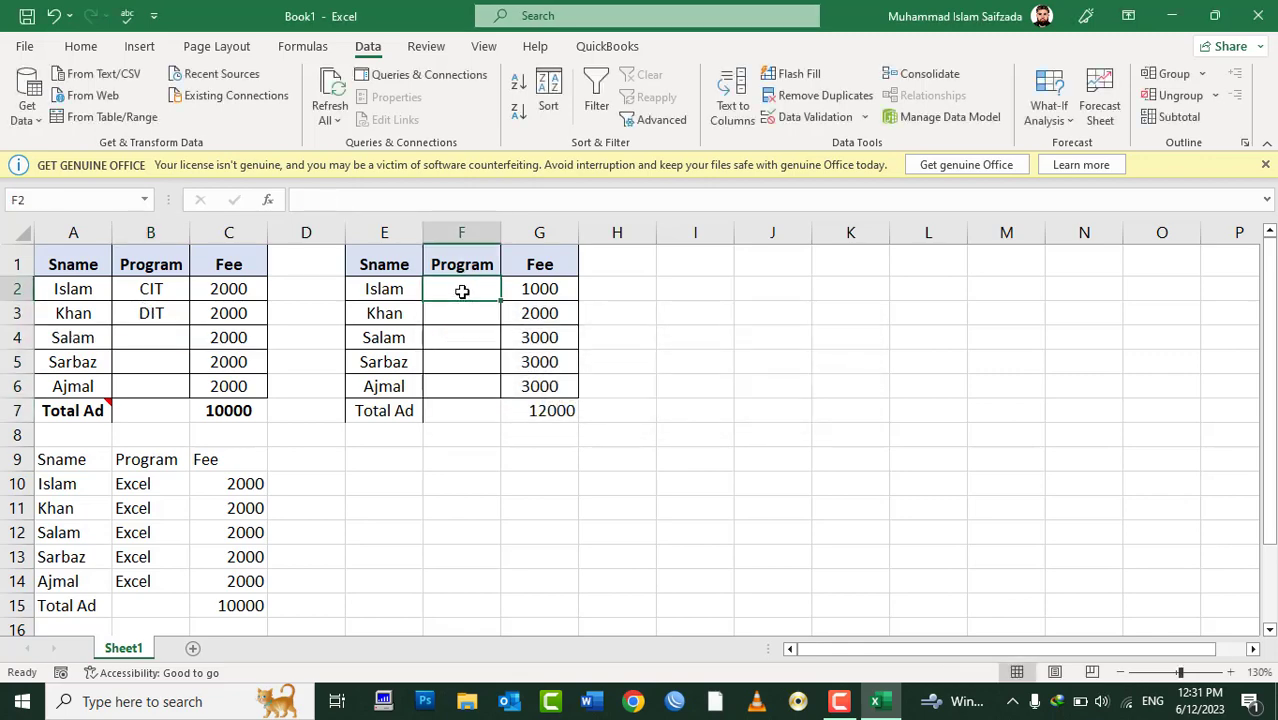
{"action": "type", "text": "CIT"}
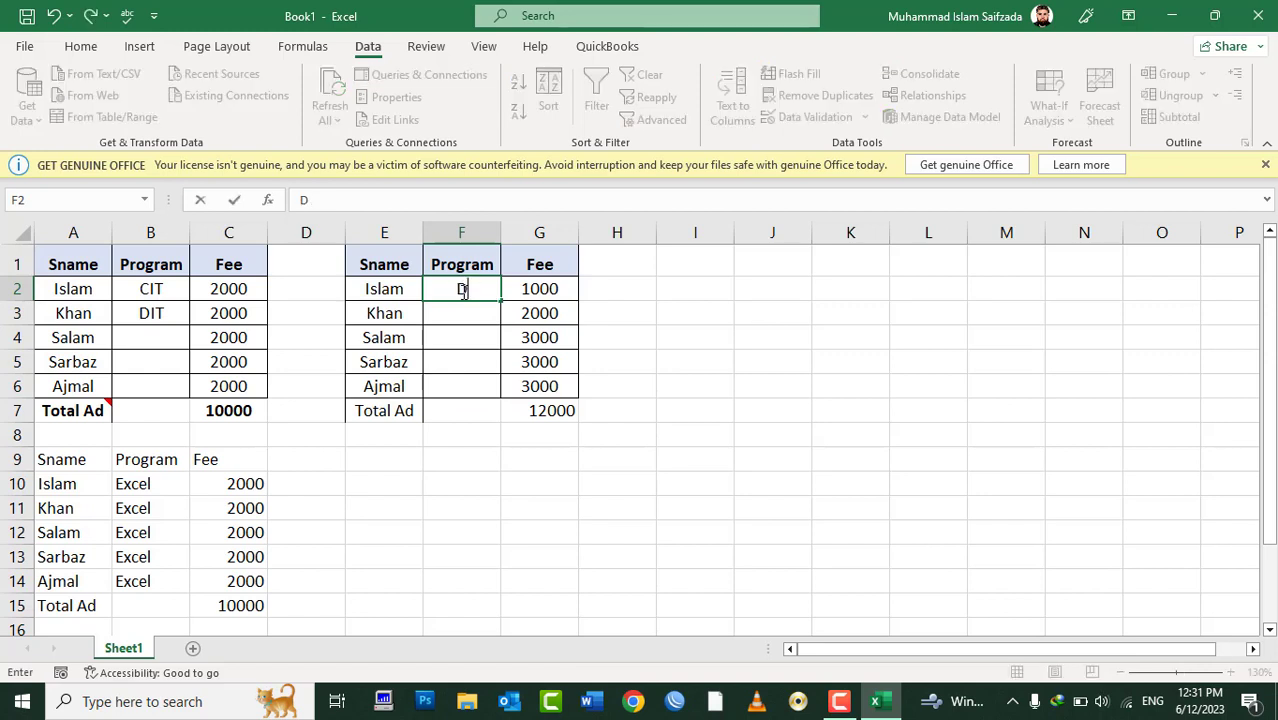
{"action": "key", "text": "Return"}
{"action": "type", "text": "CIT"}
{"action": "key", "text": "Return"}
{"action": "left_click", "coordinate": [461, 291]}
{"action": "type", "text": "Internet"}
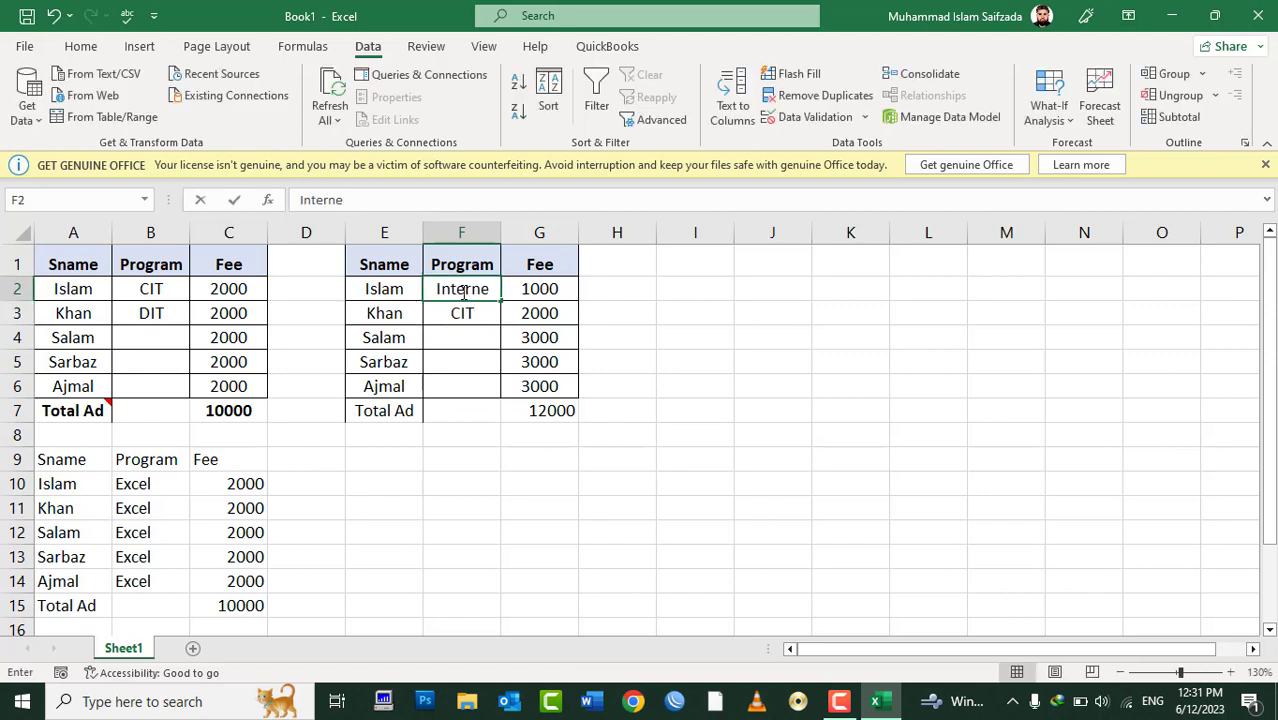
{"action": "key", "text": "Return"}
Step: Clear the test entries from F2:F6 again
{"action": "left_click", "coordinate": [462, 291]}
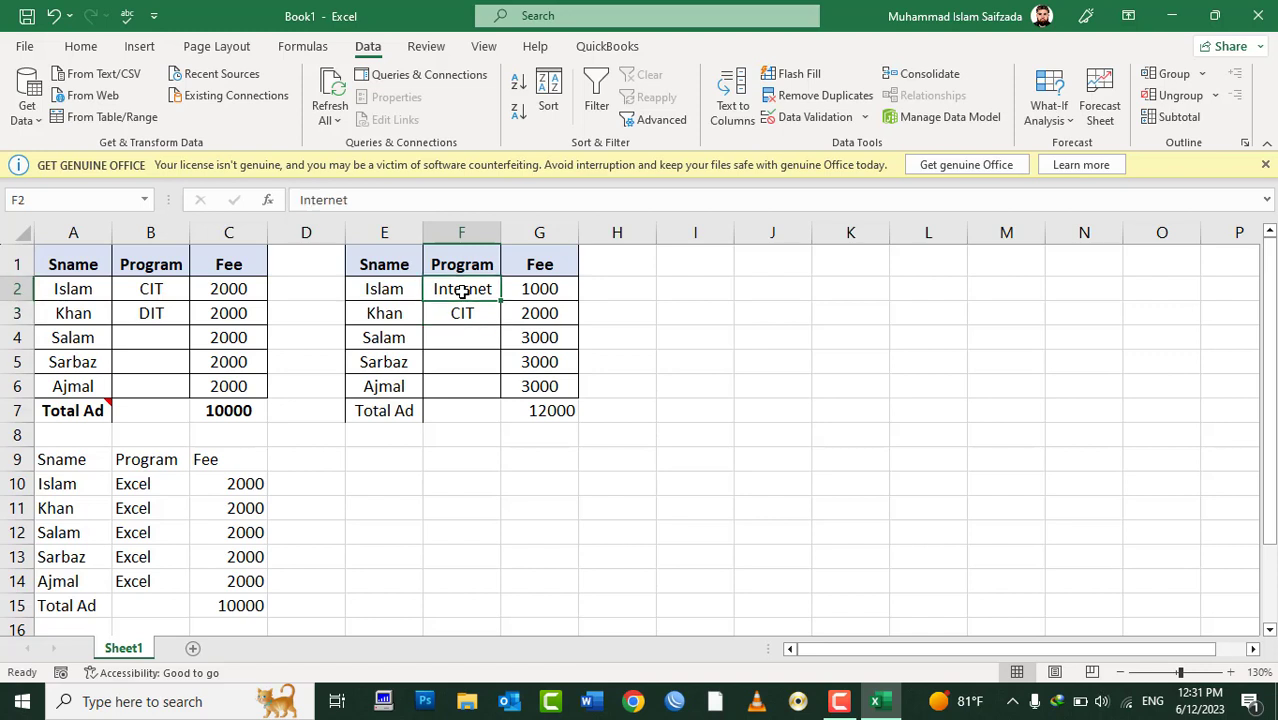
{"action": "key", "text": "shift+Down"}
{"action": "key", "text": "shift+Down"}
{"action": "key", "text": "shift+Down"}
{"action": "key", "text": "shift+Down"}
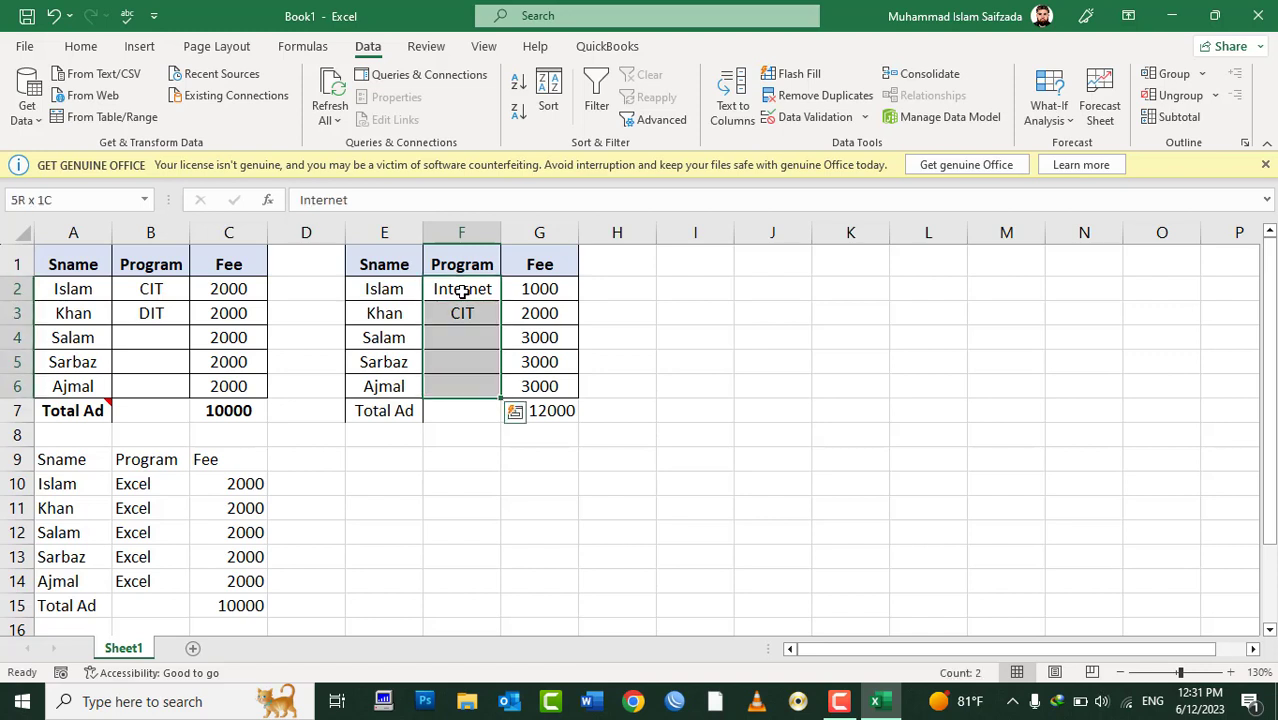
{"action": "key", "text": "Delete"}
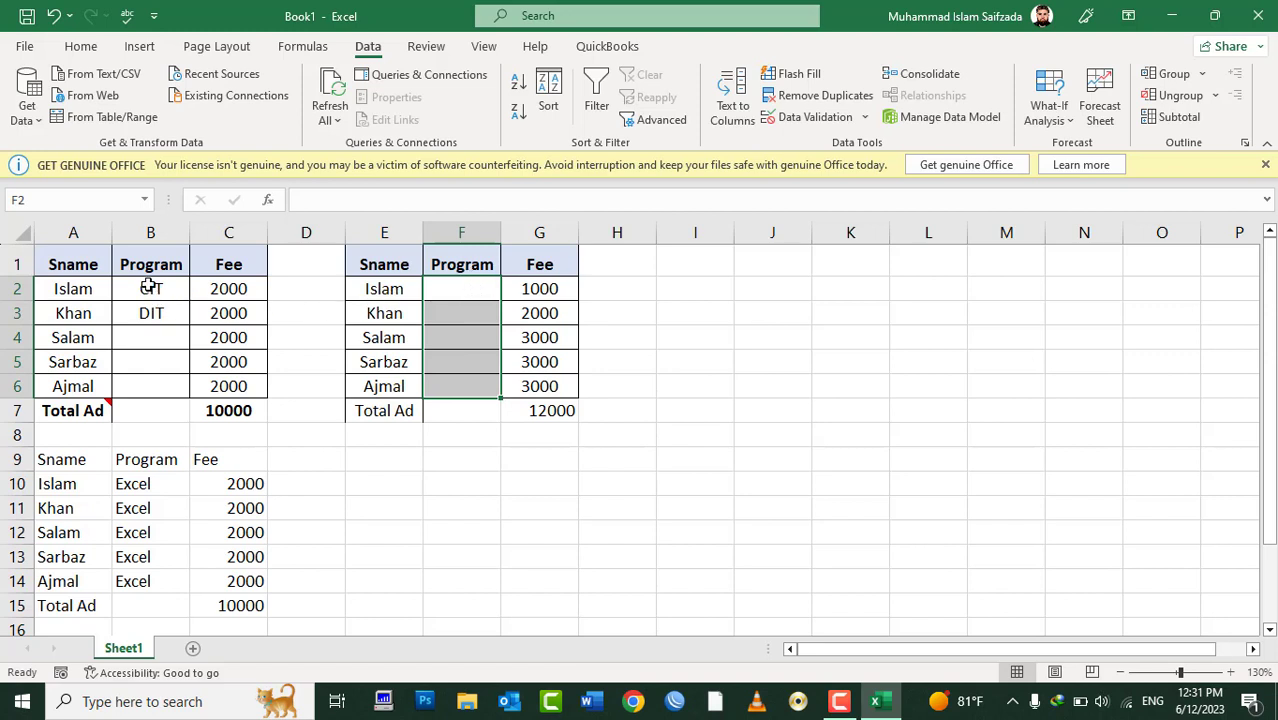
{"action": "left_click_drag", "start_coordinate": [146, 282], "coordinate": [147, 396]}
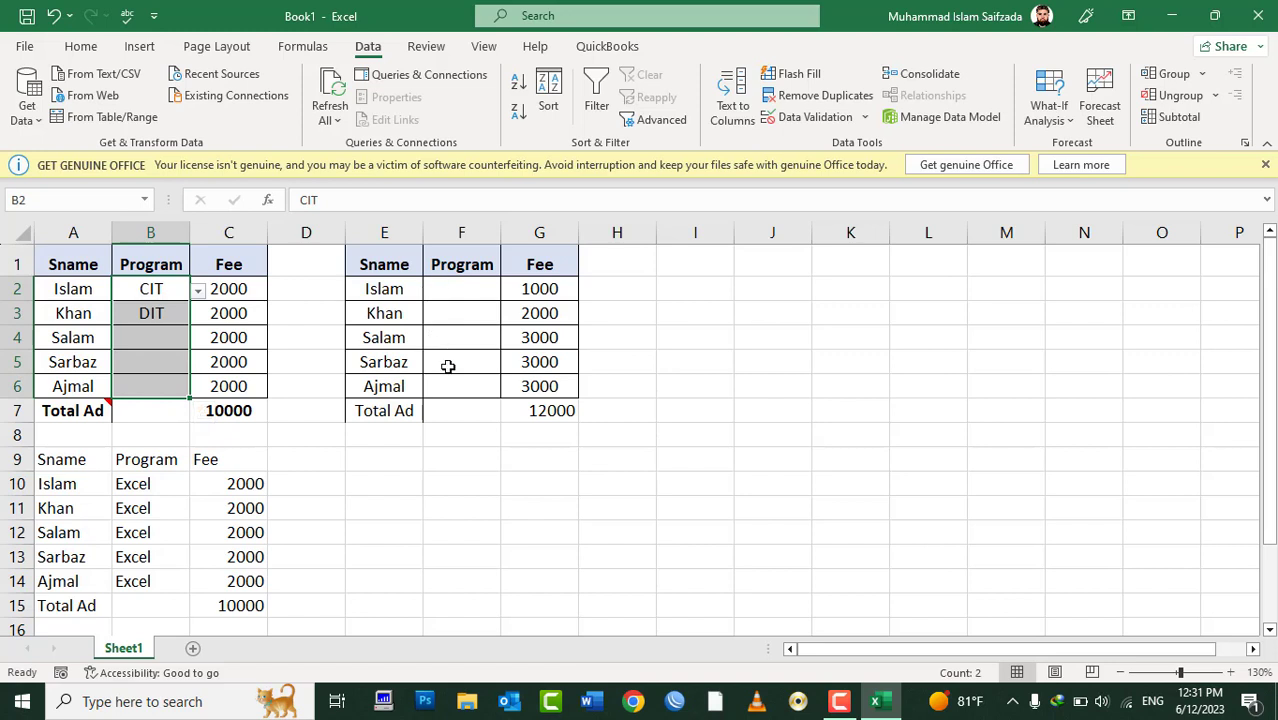
Step: Copy cell B2 with its DIT/CIT validation rule
{"action": "mouse_move", "coordinate": [185, 287]}
{"action": "left_click", "coordinate": [154, 290]}
{"action": "left_click", "coordinate": [150, 328]}
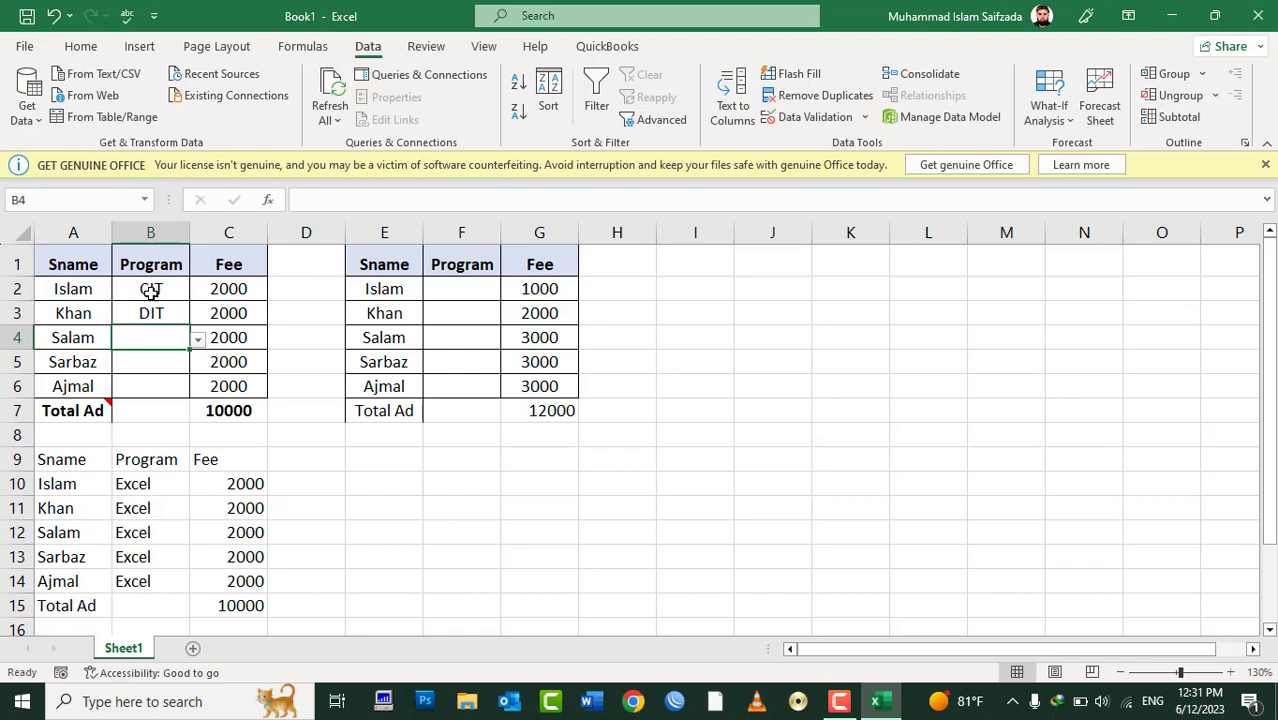
{"action": "left_click", "coordinate": [150, 290]}
{"action": "right_click", "coordinate": [150, 290]}
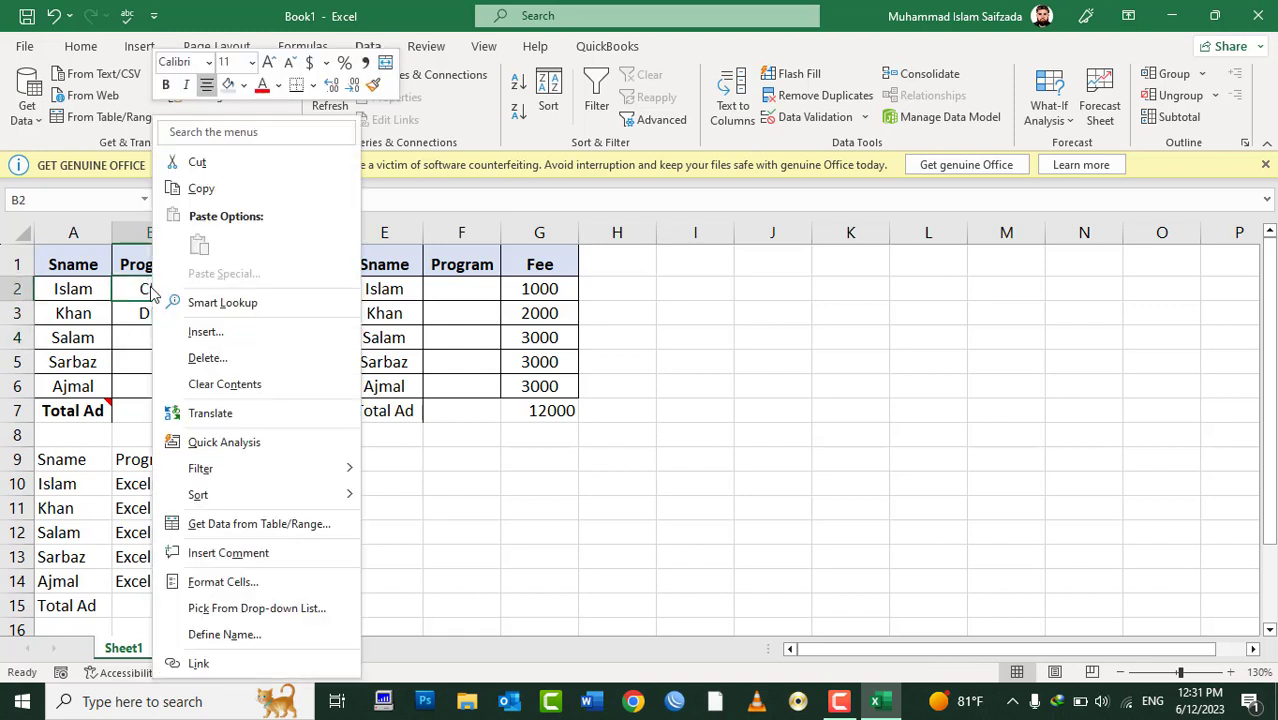
{"action": "left_click", "coordinate": [201, 189]}
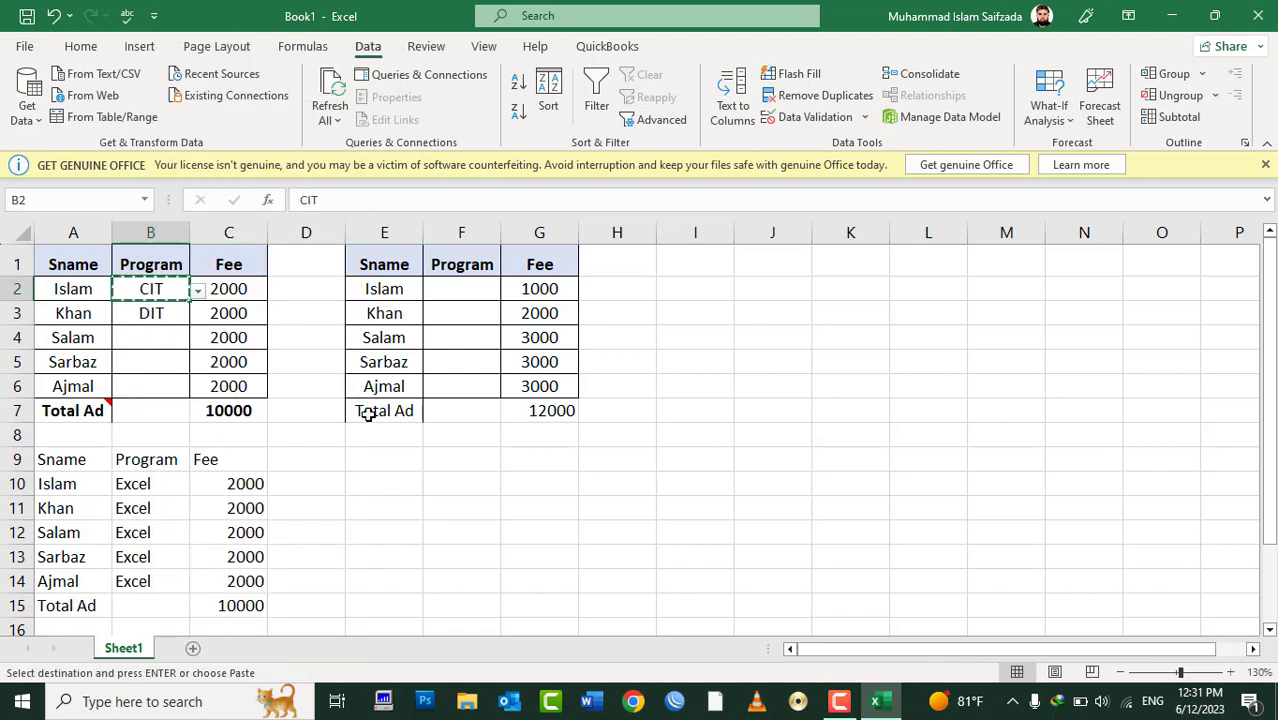
Step: Paste only the validation onto F2:F6 via Paste Special > Validation
{"action": "left_click_drag", "start_coordinate": [445, 290], "coordinate": [462, 396]}
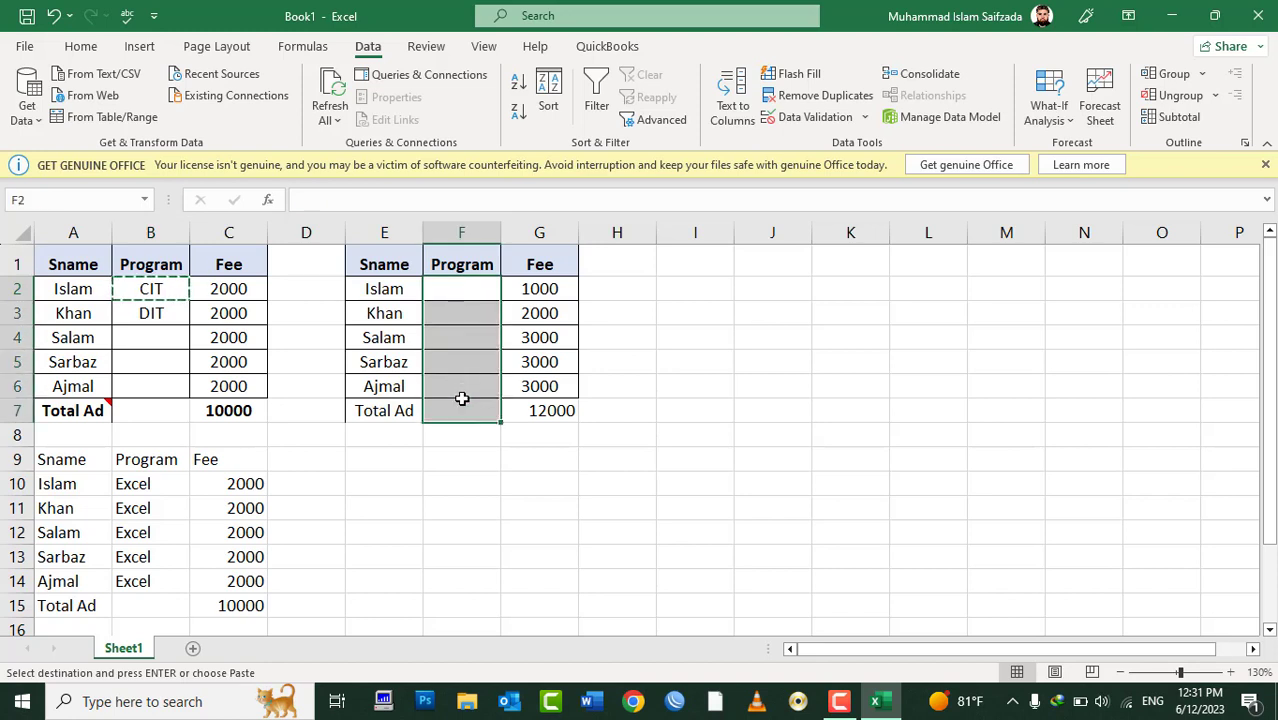
{"action": "left_click_drag", "start_coordinate": [448, 289], "coordinate": [457, 392]}
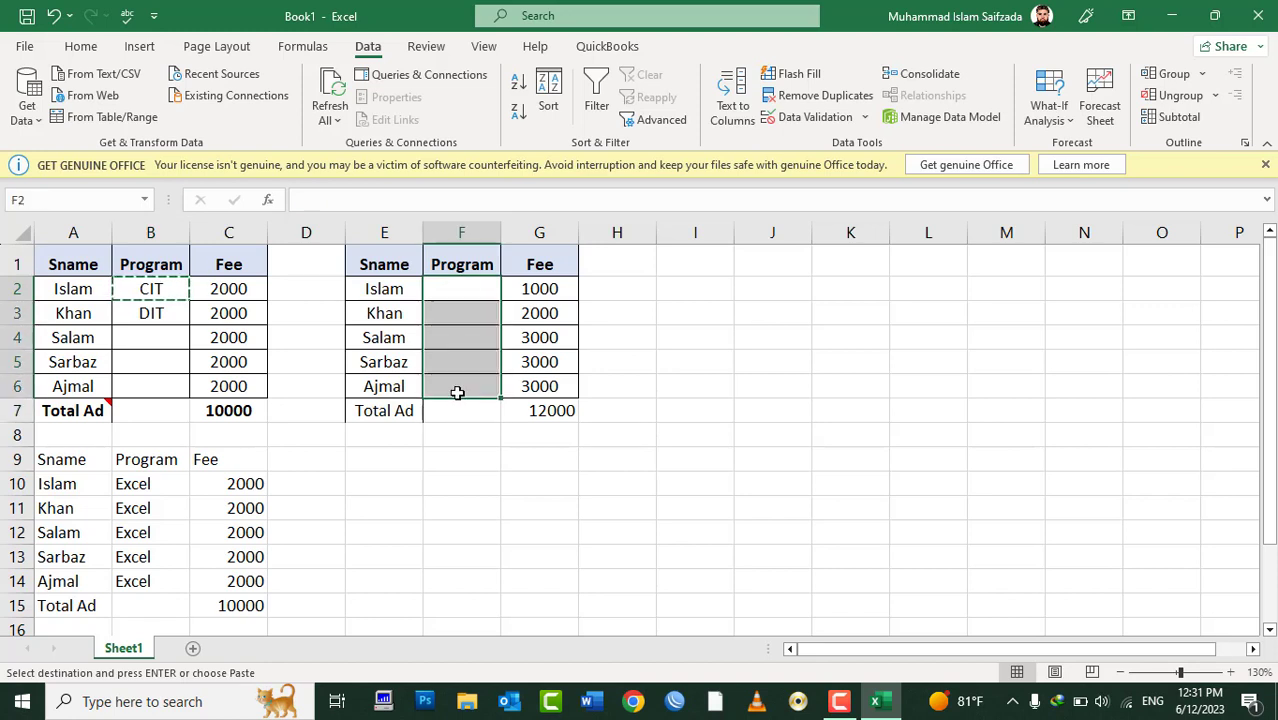
{"action": "right_click", "coordinate": [457, 391]}
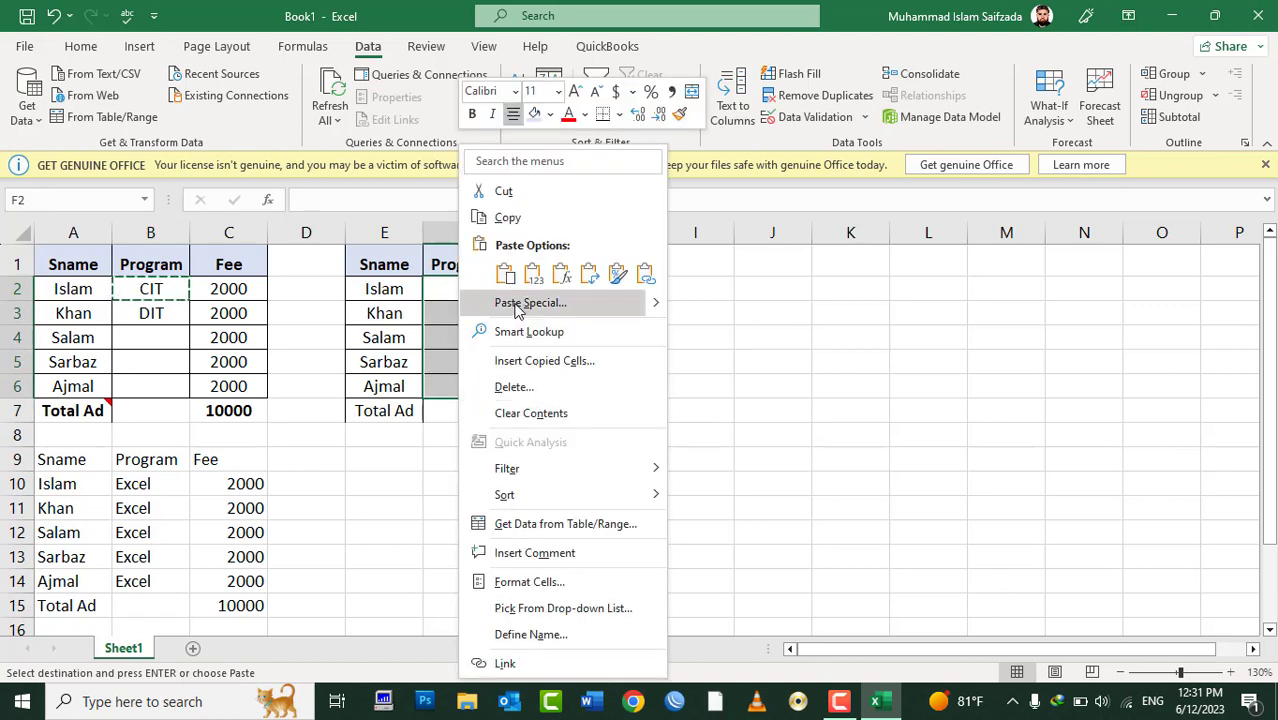
{"action": "left_click", "coordinate": [505, 300]}
{"action": "left_click", "coordinate": [340, 322]}
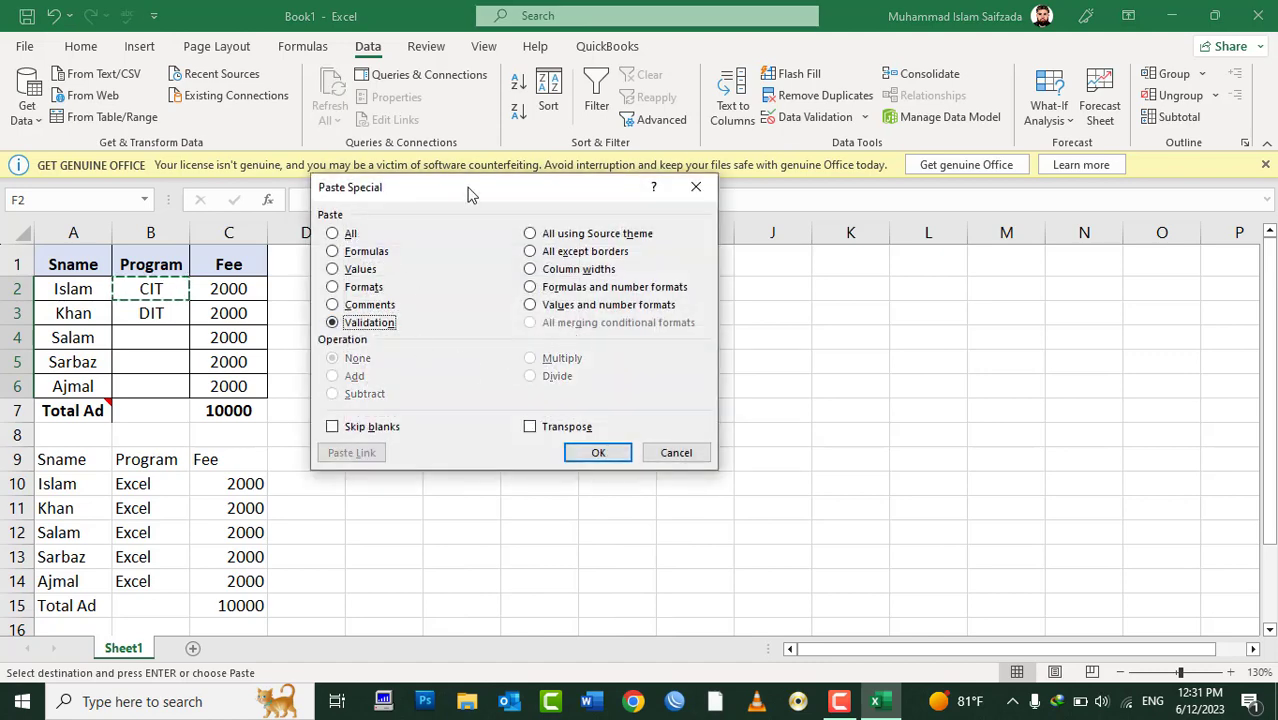
{"action": "left_click_drag", "start_coordinate": [420, 187], "coordinate": [816, 115]}
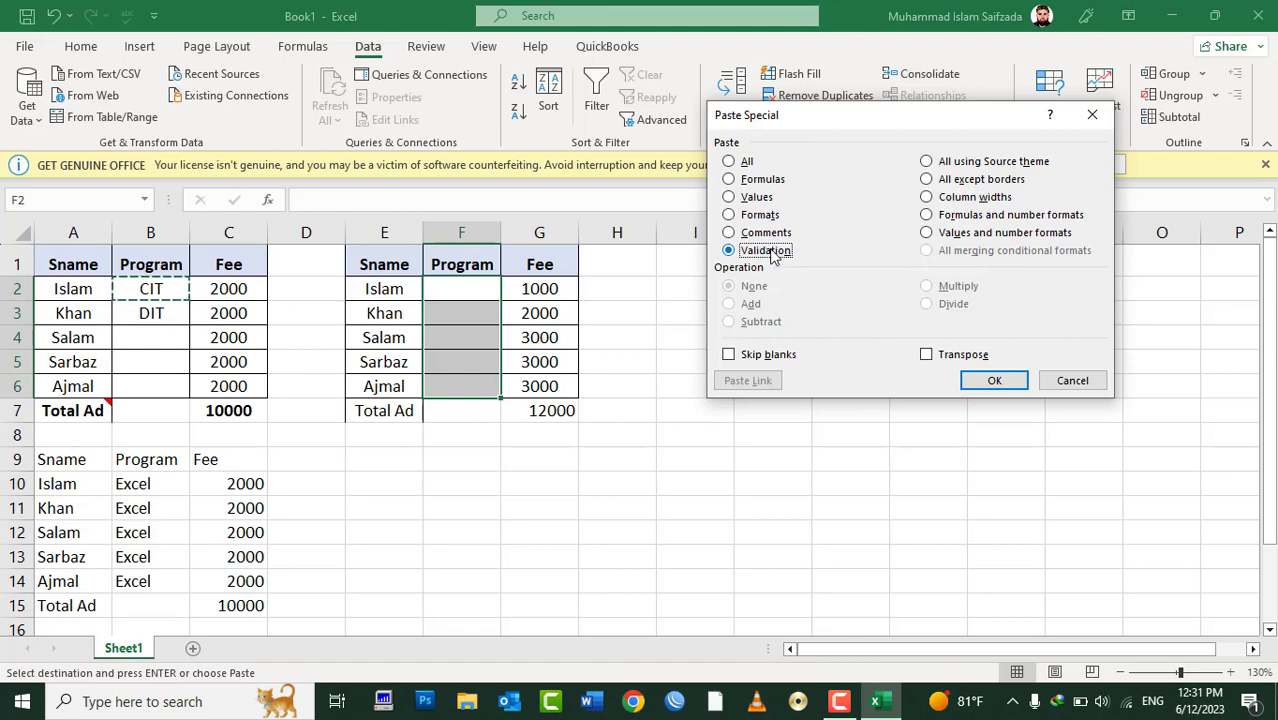
{"action": "left_click", "coordinate": [988, 380]}
{"action": "left_click", "coordinate": [492, 317]}
Step: Test F2's validation with Internet (rejected), then enter CIT in F2 and DIT in F3
{"action": "left_click", "coordinate": [469, 288]}
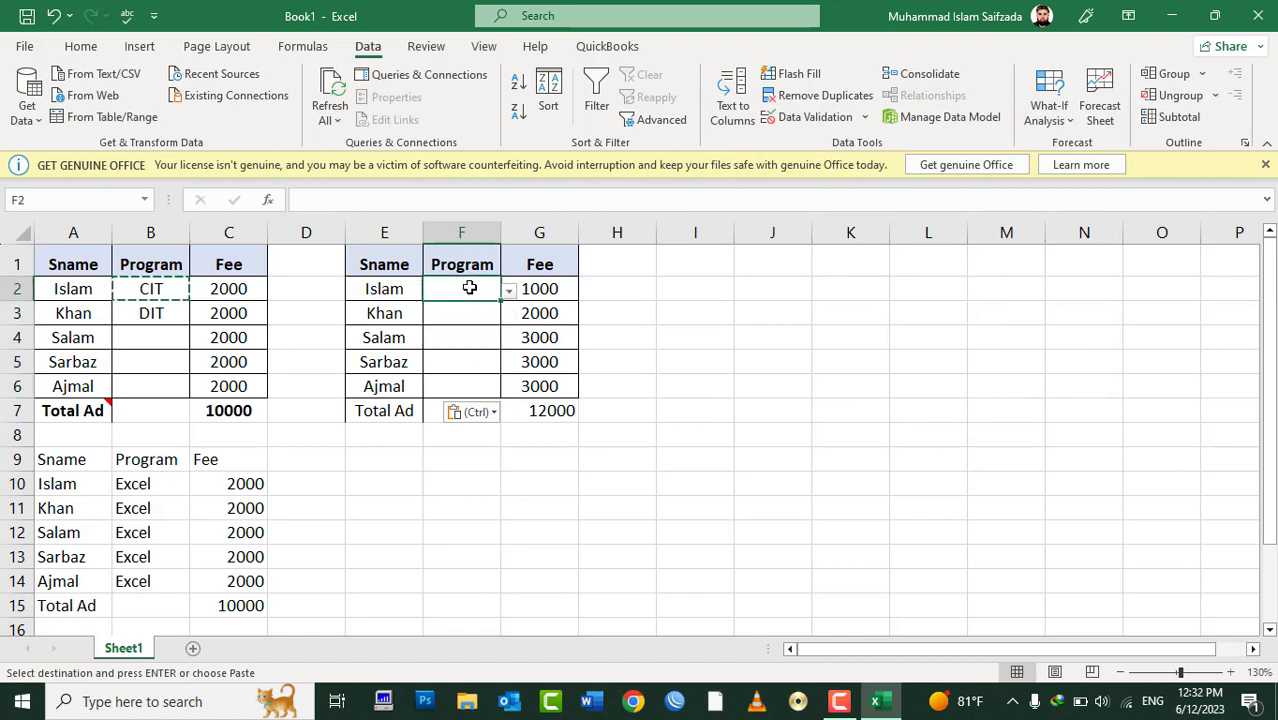
{"action": "type", "text": "Internet"}
{"action": "key", "text": "Return"}
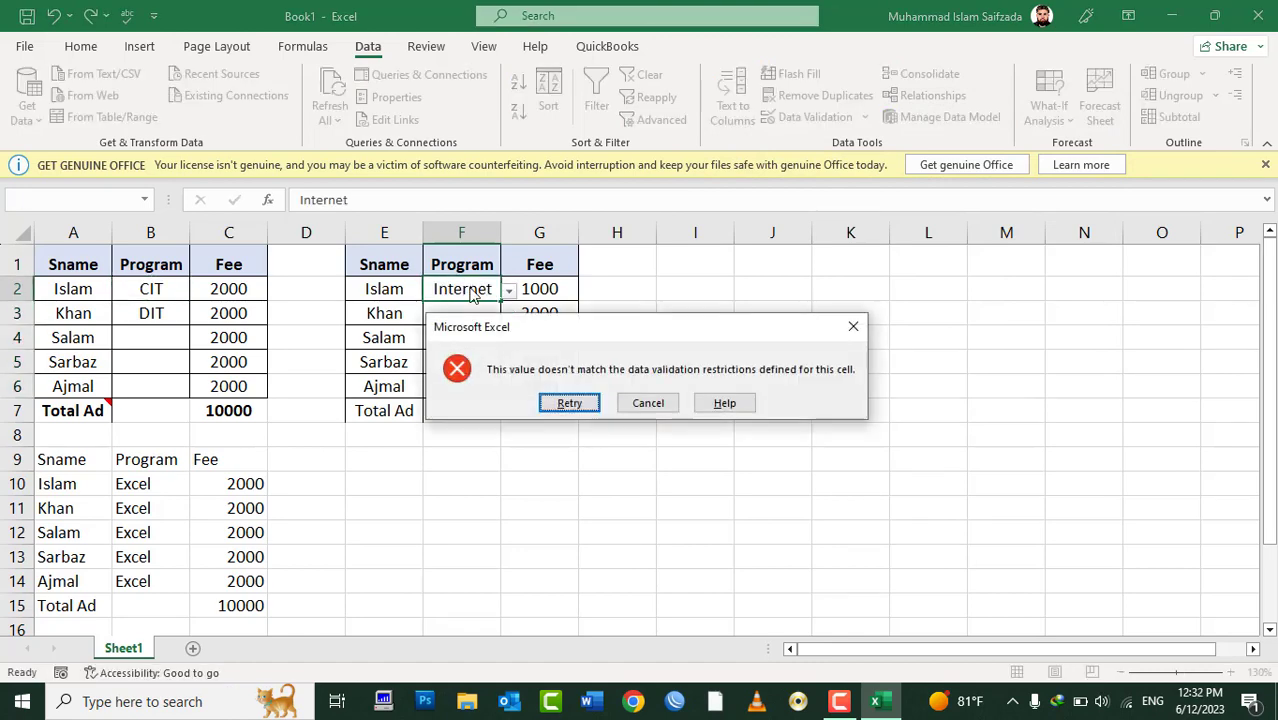
{"action": "key", "text": "Escape"}
{"action": "type", "text": "CIT"}
{"action": "key", "text": "Return"}
{"action": "type", "text": "D"}
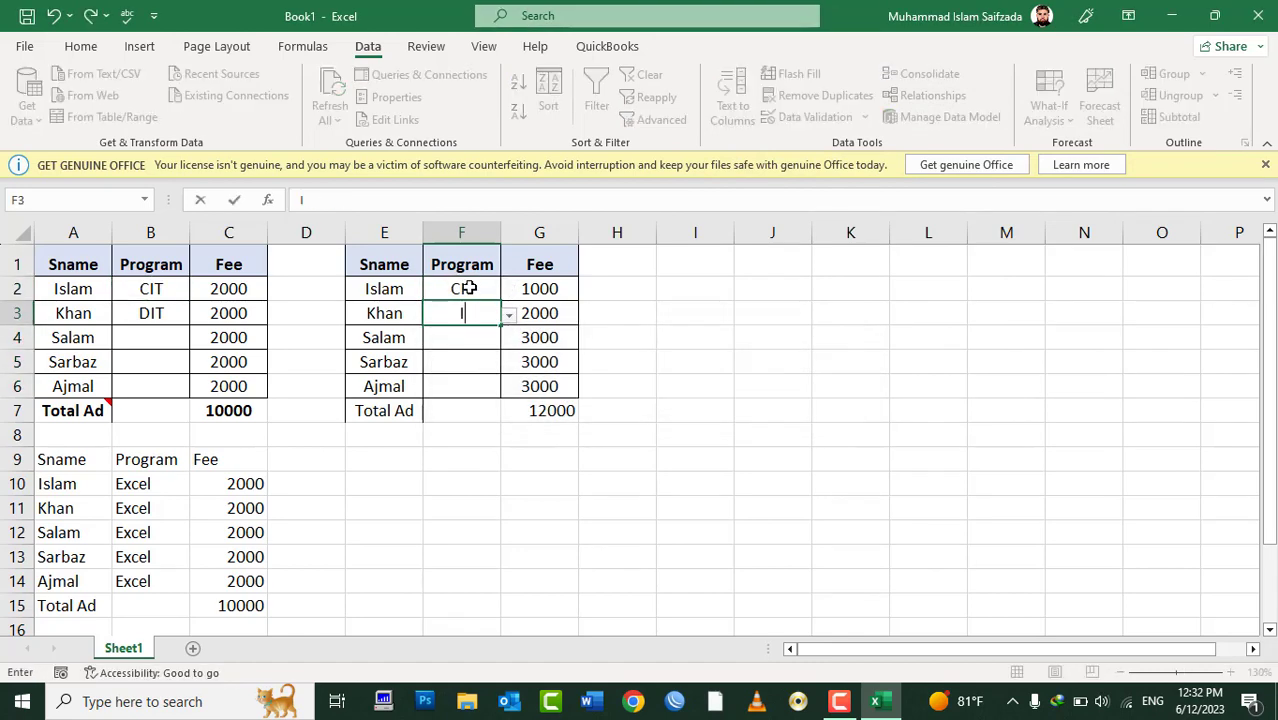
{"action": "type", "text": "FI"}
{"action": "key", "text": "BackSpace"}
{"action": "key", "text": "BackSpace"}
{"action": "type", "text": "I"}
{"action": "type", "text": "FF"}
{"action": "type", "text": "DIT"}
{"action": "key", "text": "Return"}
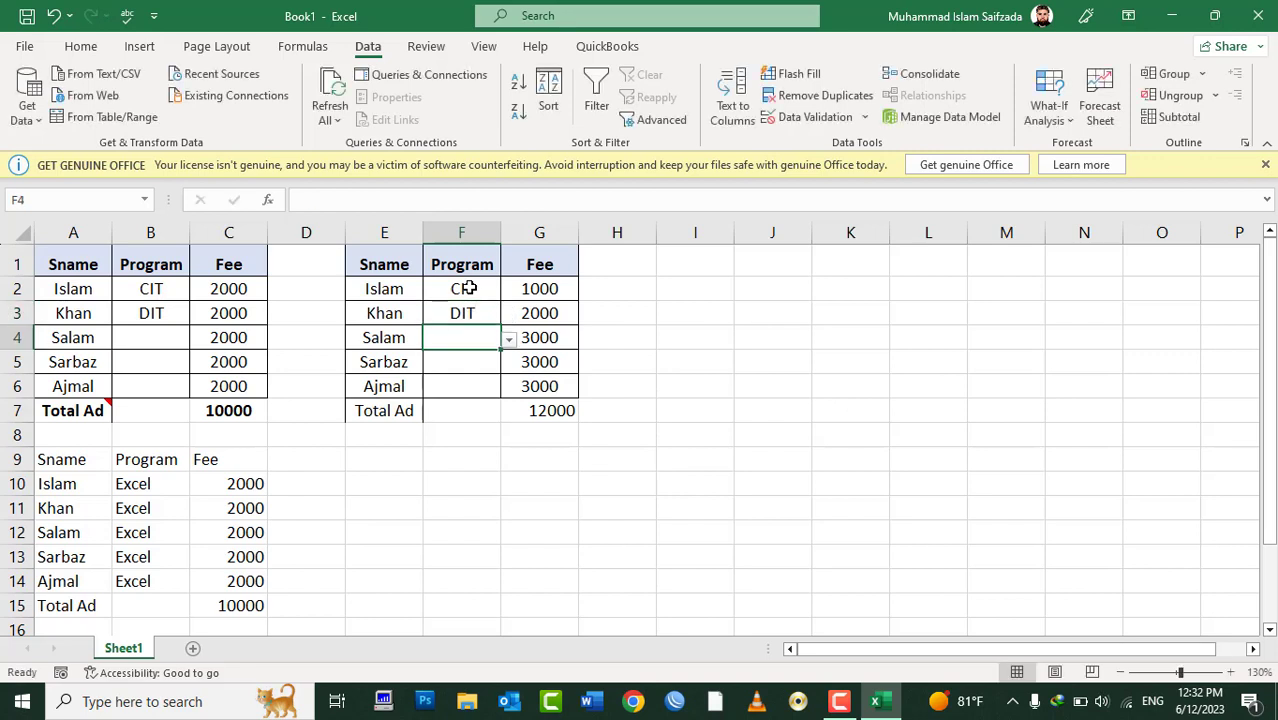
Step: Clear Khan's F3 entry, then paste into F2:F6 and undo that paste
{"action": "key", "text": "Up"}
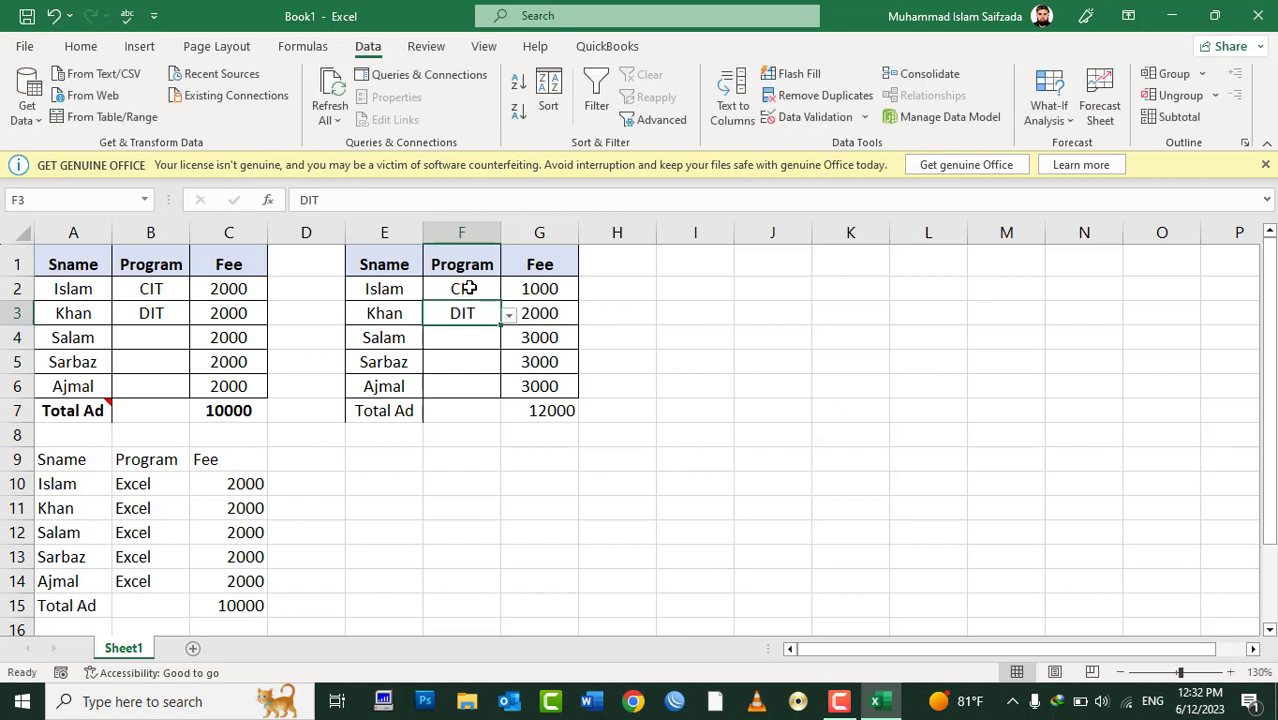
{"action": "key", "text": "Delete"}
{"action": "left_click", "coordinate": [468, 288]}
{"action": "key", "text": "shift+Down"}
{"action": "key", "text": "shift+Down"}
{"action": "key", "text": "shift+Down"}
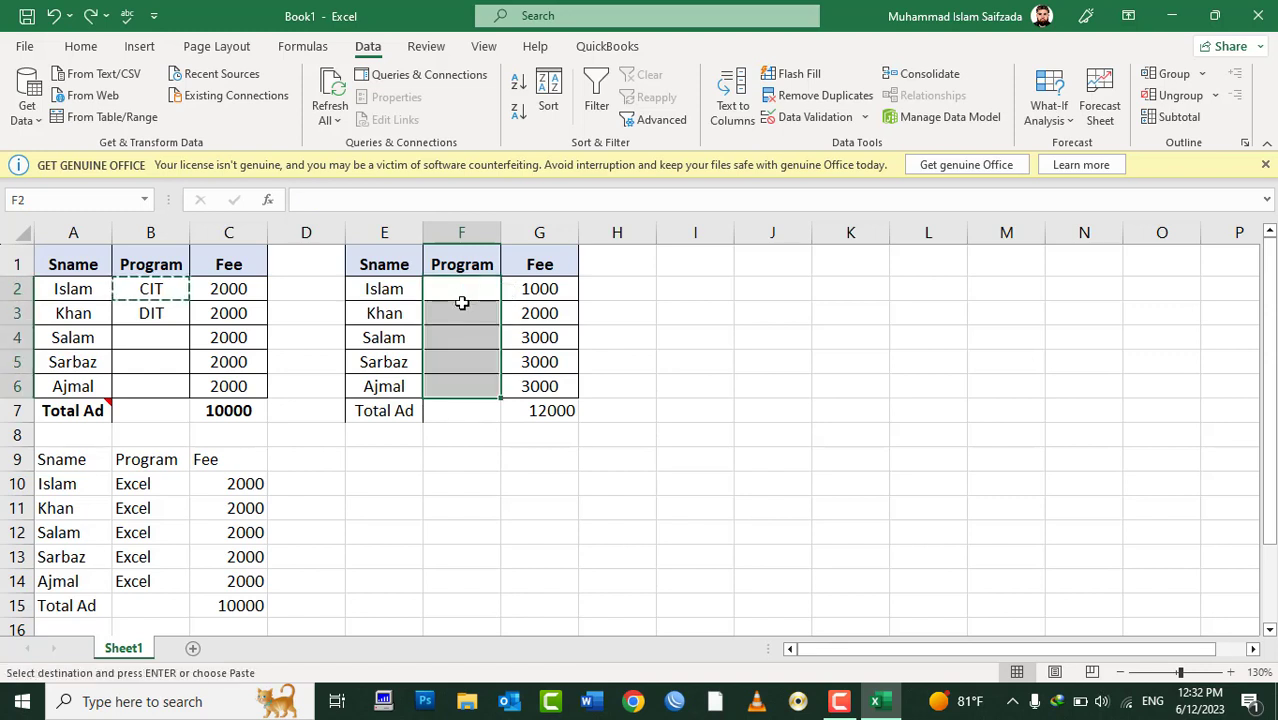
{"action": "key", "text": "ctrl+v"}
{"action": "key", "text": "ctrl+z"}
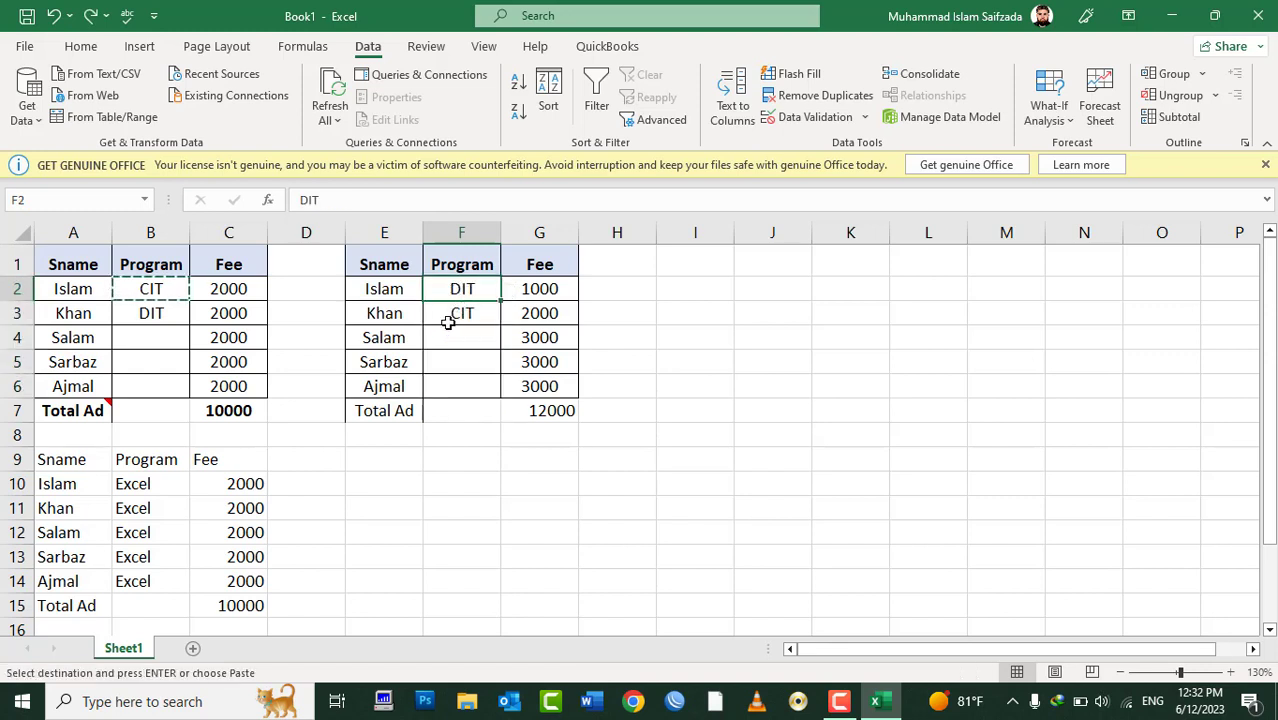
{"action": "left_click", "coordinate": [451, 316]}
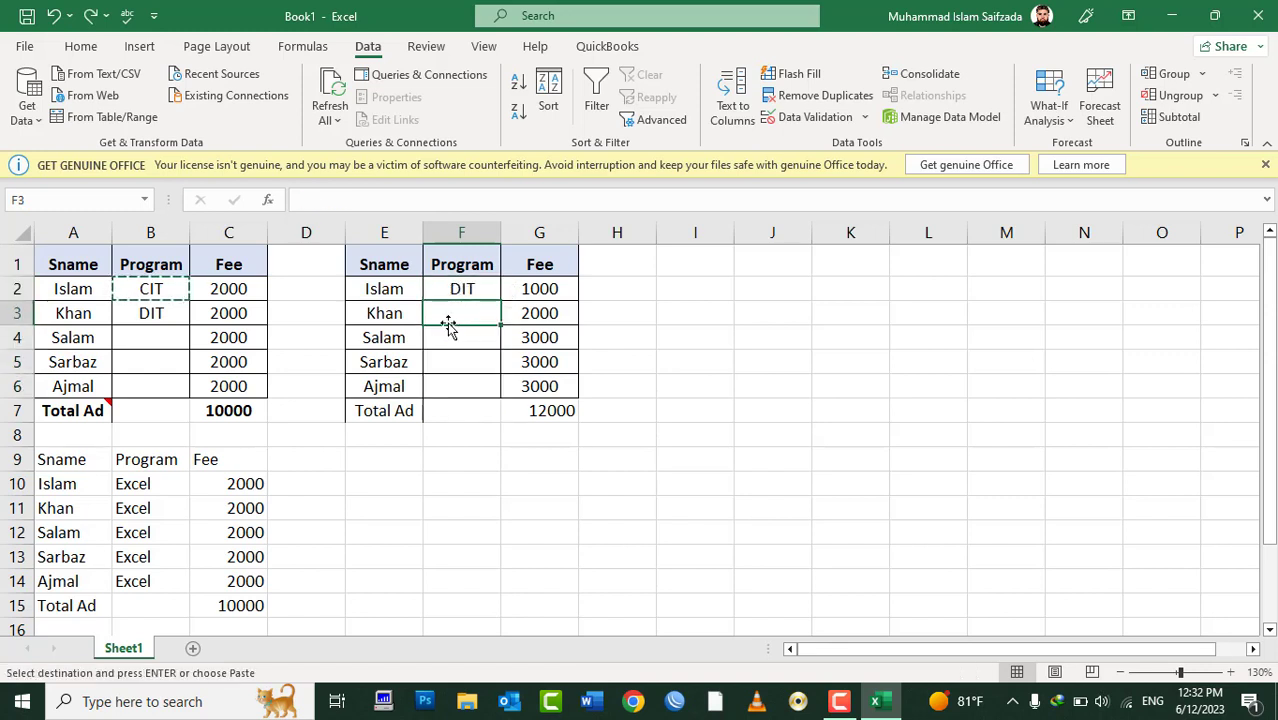
Step: Clear All on E1:G9 and A9:C15 to remove both duplicate tables
{"action": "double_click", "coordinate": [397, 264]}
{"action": "left_click_drag", "start_coordinate": [397, 266], "coordinate": [539, 458]}
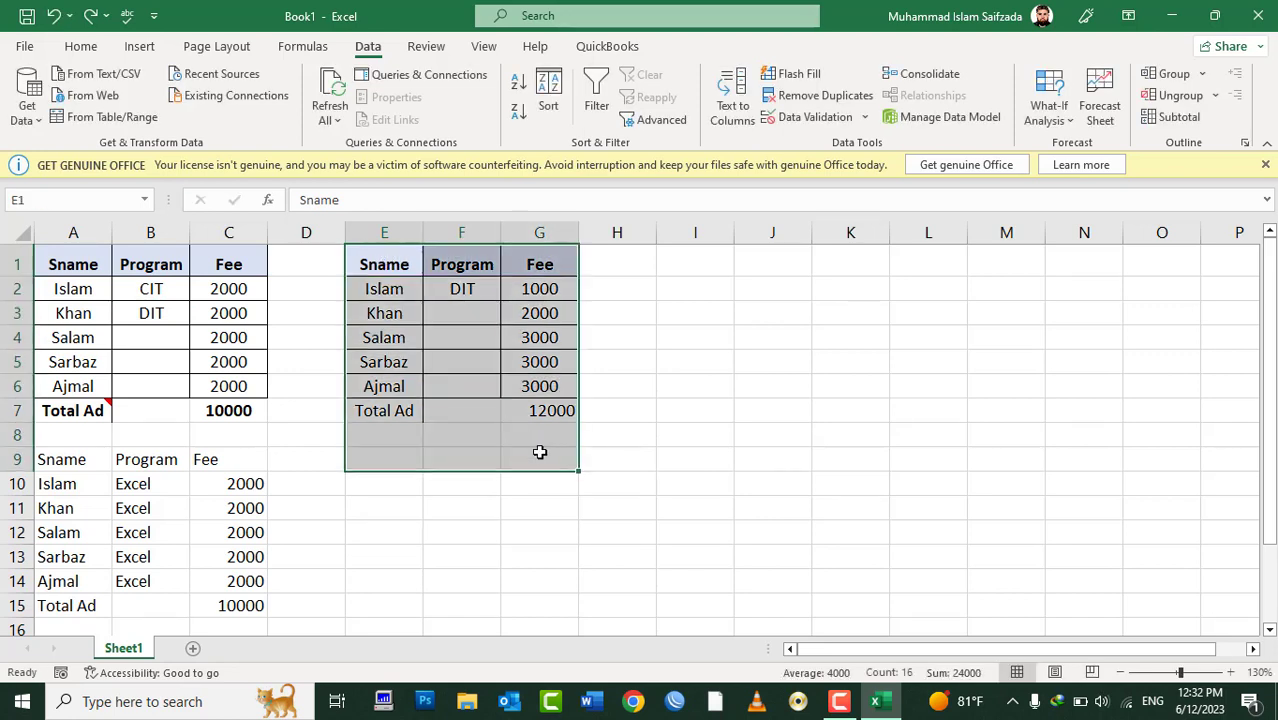
{"action": "left_click_drag", "start_coordinate": [68, 459], "coordinate": [251, 608]}
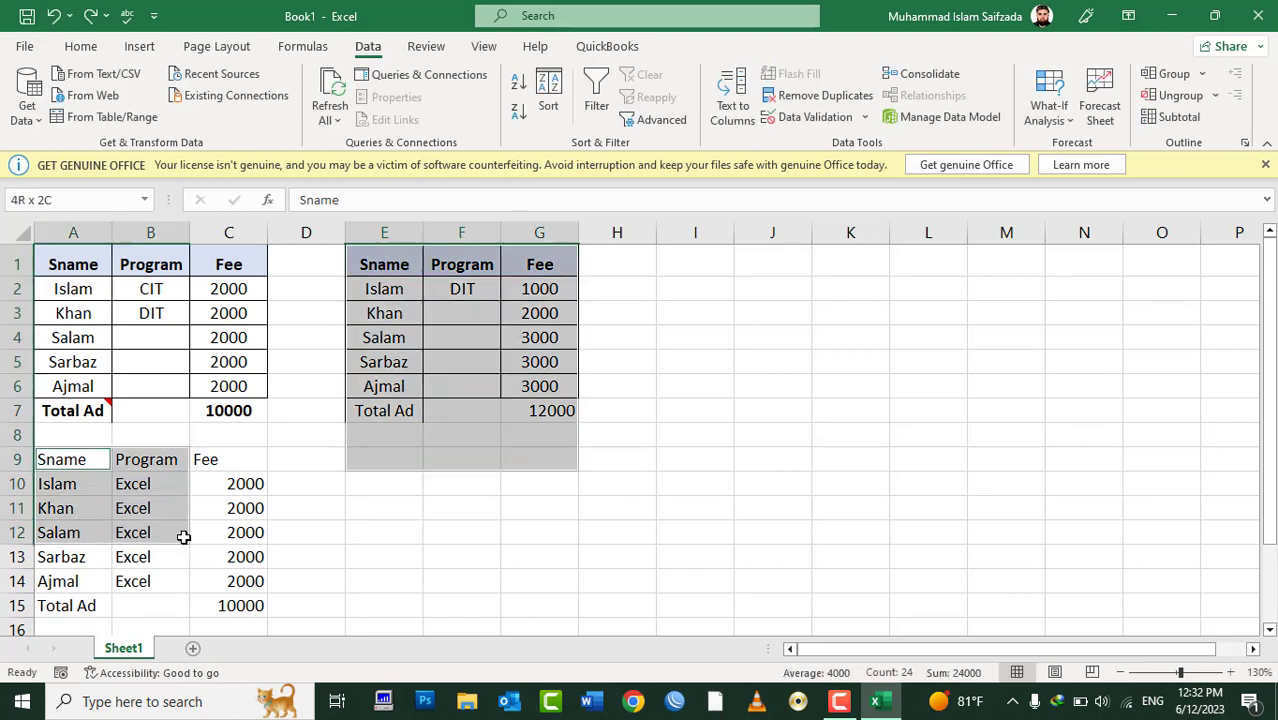
{"action": "right_click", "coordinate": [528, 313]}
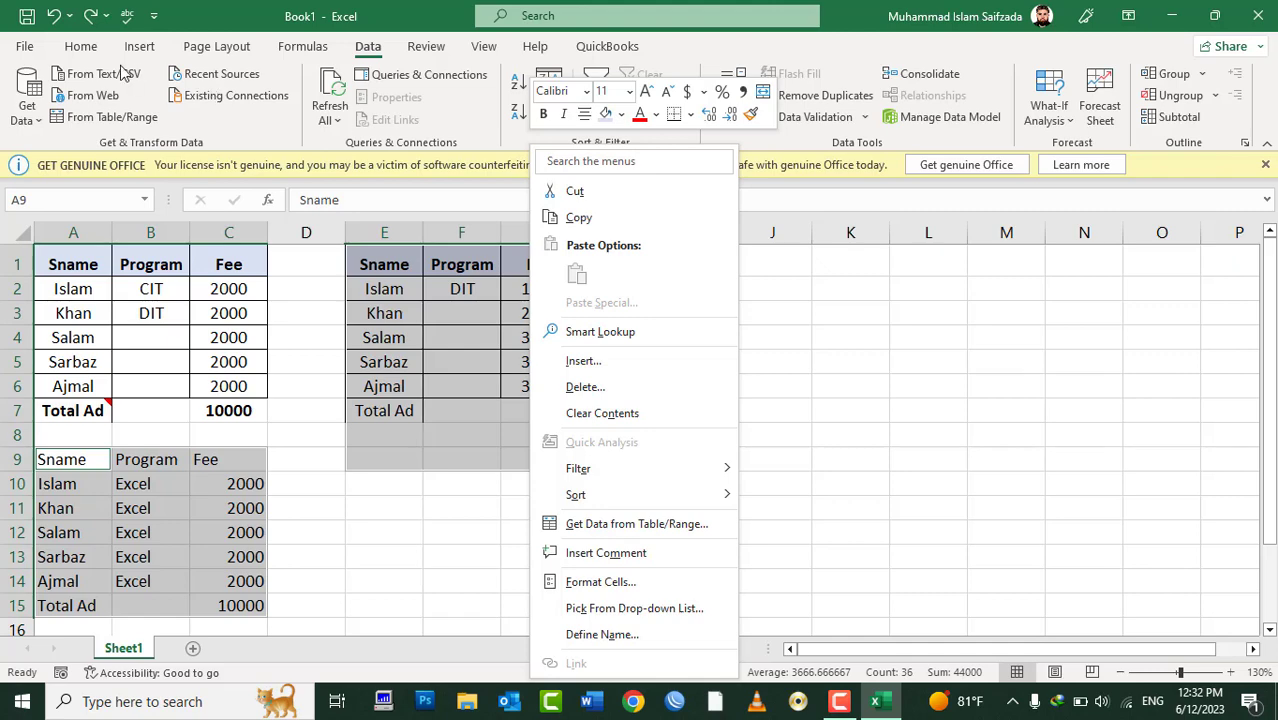
{"action": "left_click", "coordinate": [80, 47]}
{"action": "left_click", "coordinate": [1103, 117]}
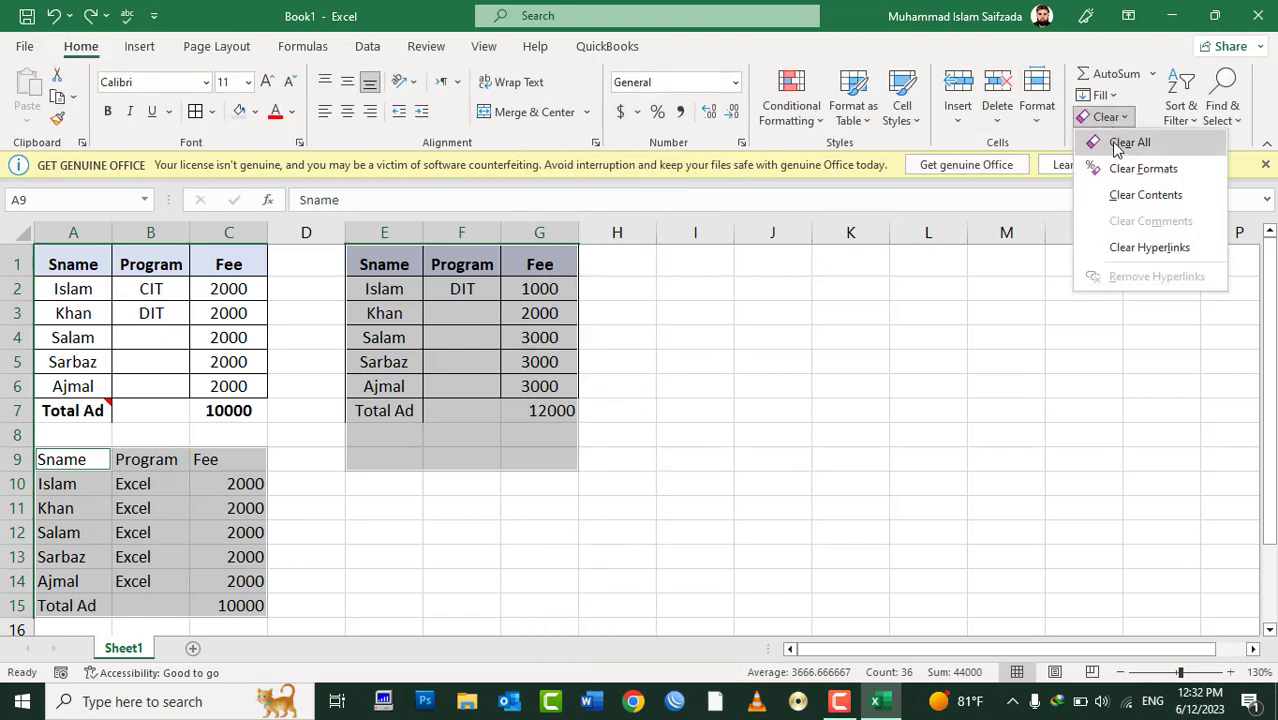
{"action": "left_click", "coordinate": [1117, 146]}
{"action": "left_click", "coordinate": [566, 500]}
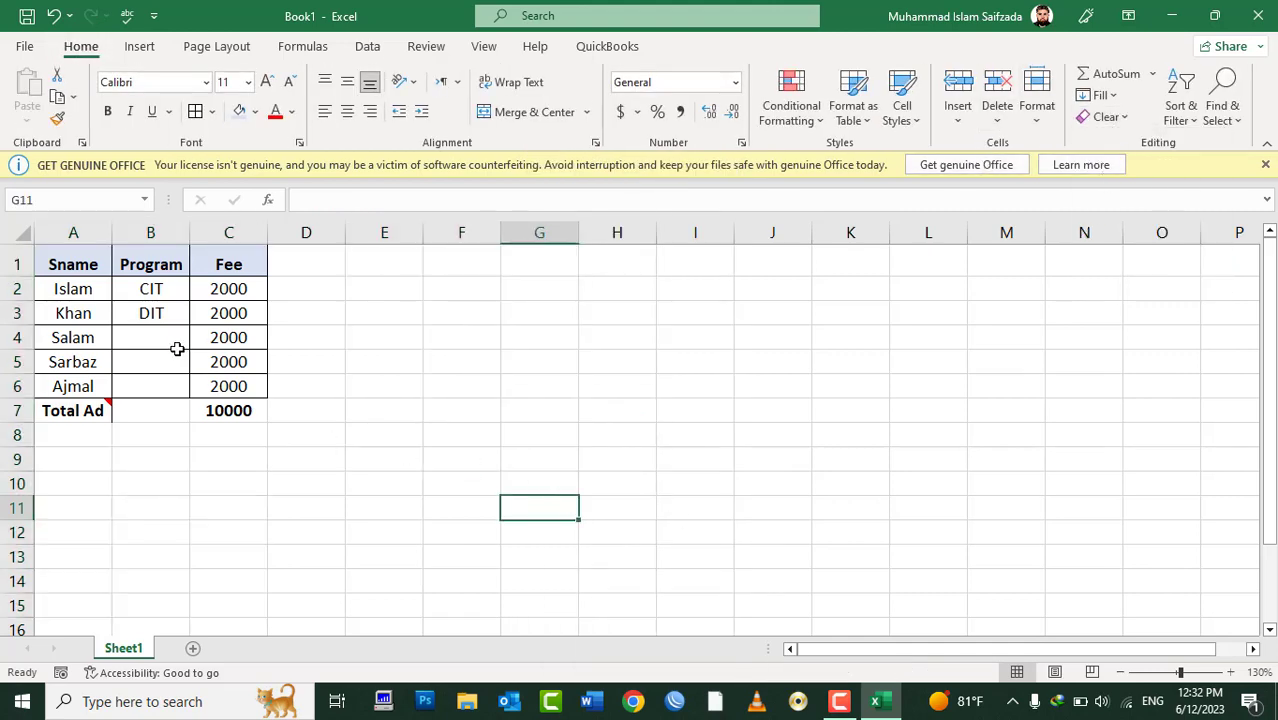
Step: Delete the Total Ad label and 10000 total, then Clear All on A7:C8
{"action": "left_click", "coordinate": [86, 414]}
{"action": "key", "text": "Delete"}
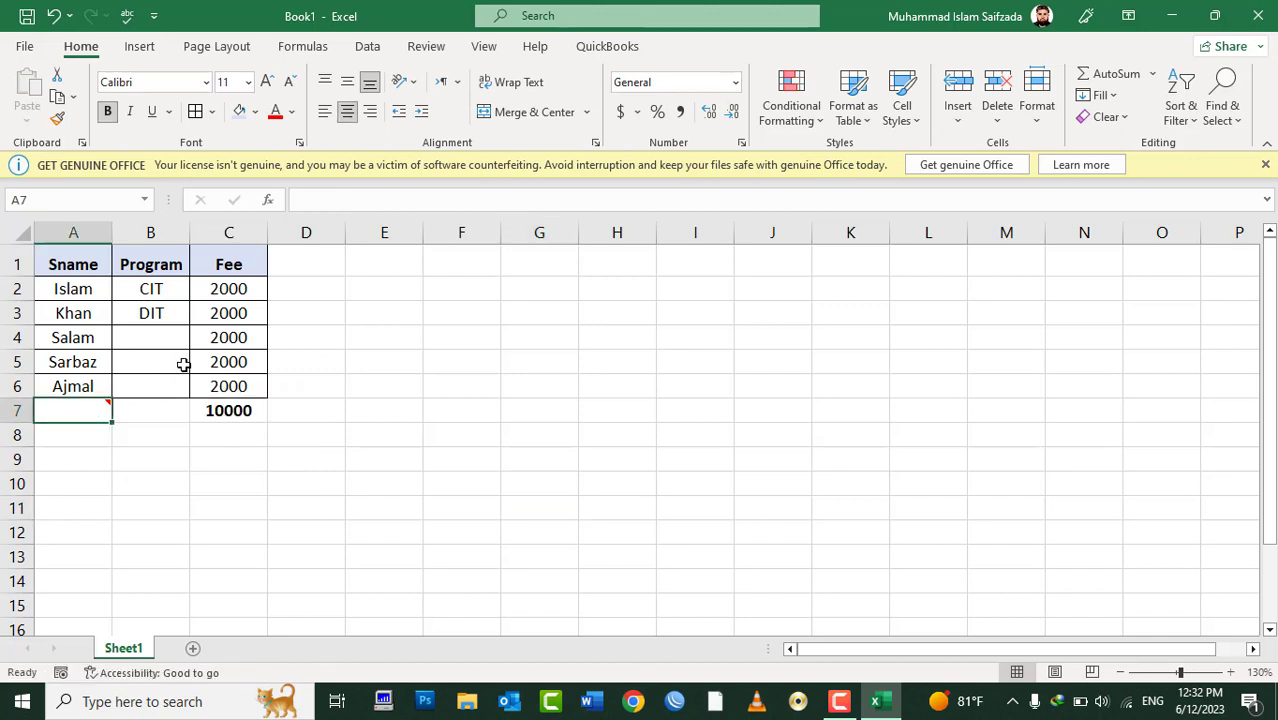
{"action": "left_click", "coordinate": [224, 412]}
{"action": "key", "text": "Delete"}
{"action": "left_click_drag", "start_coordinate": [224, 412], "coordinate": [91, 430]}
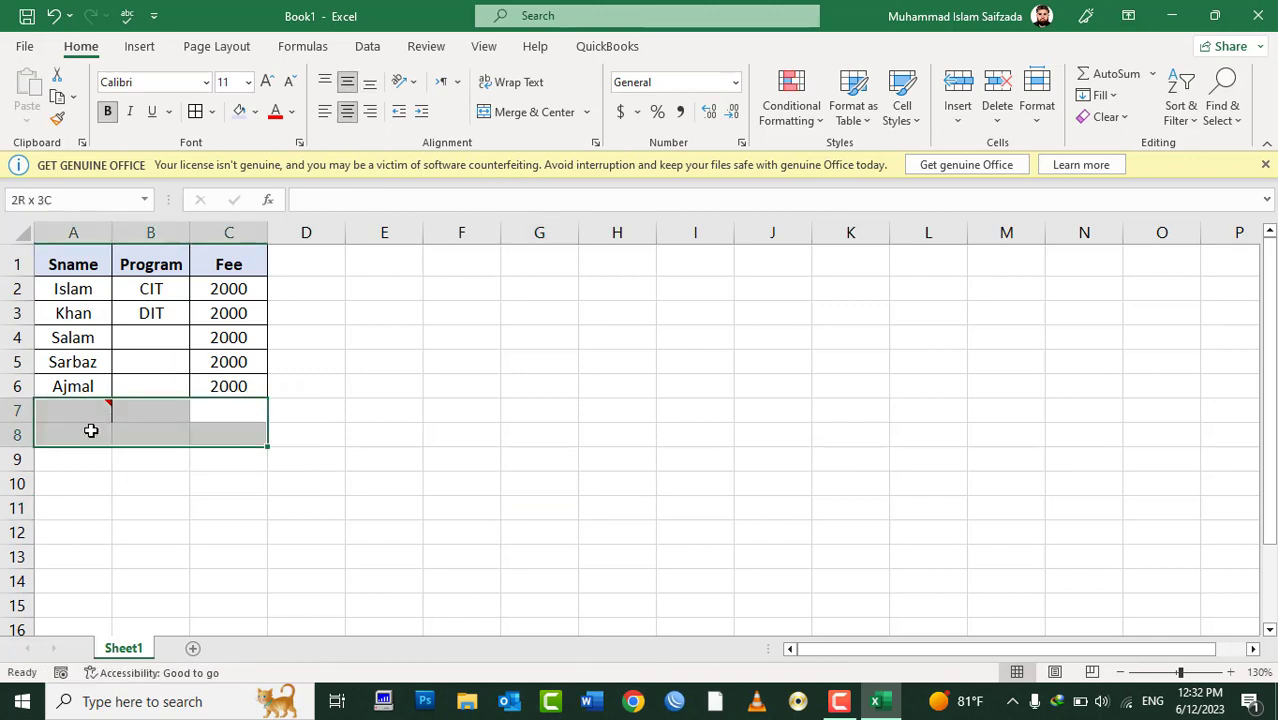
{"action": "left_click", "coordinate": [1104, 117]}
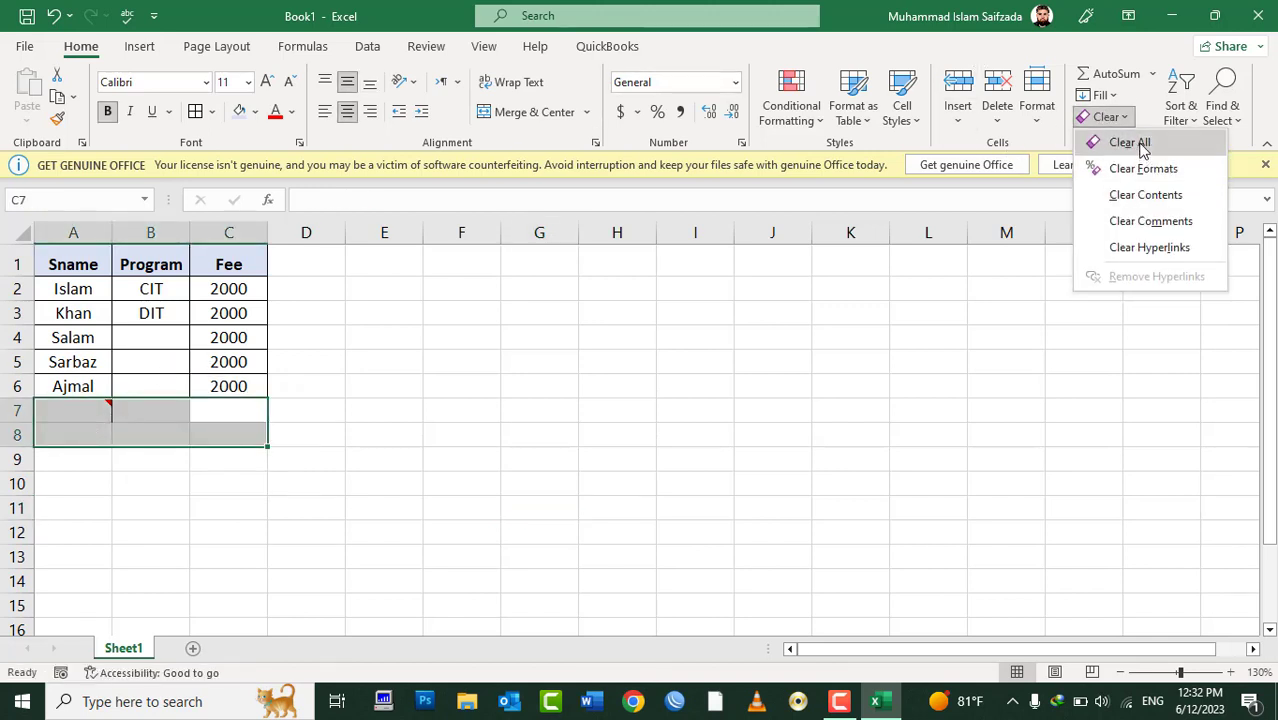
{"action": "left_click", "coordinate": [1132, 148]}
{"action": "left_click", "coordinate": [200, 612]}
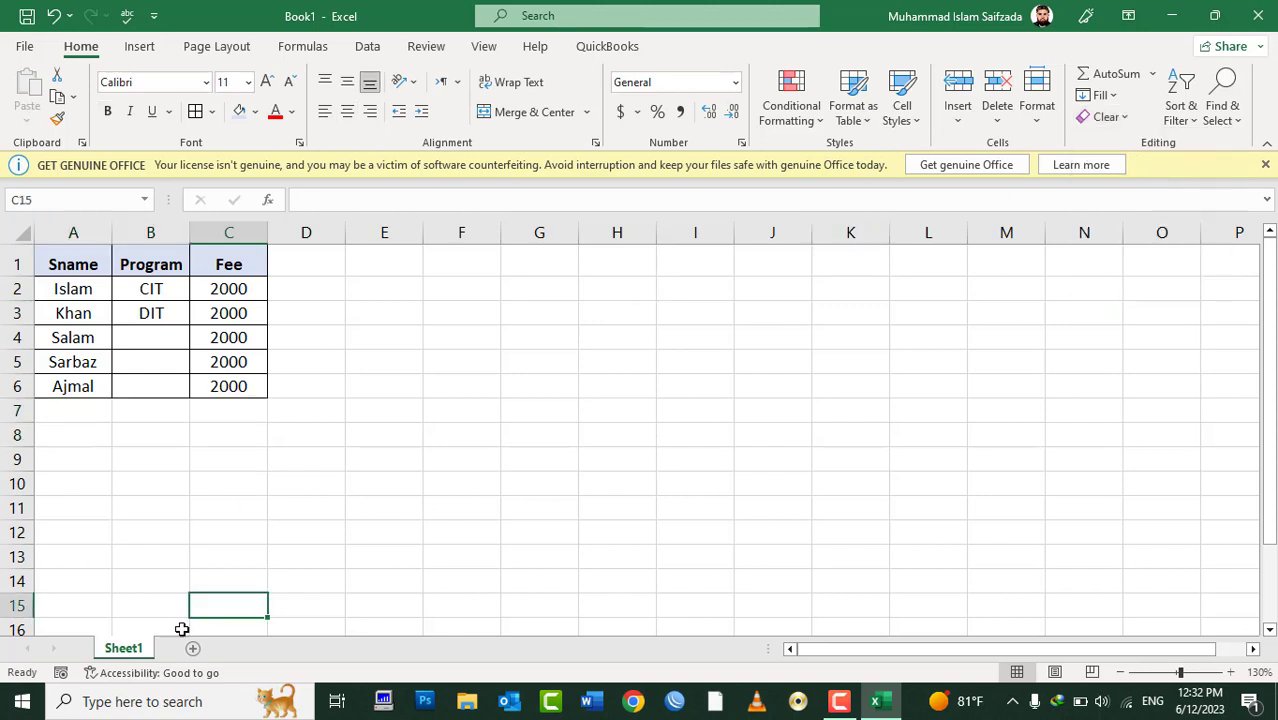
{"action": "double_click", "coordinate": [125, 648]}
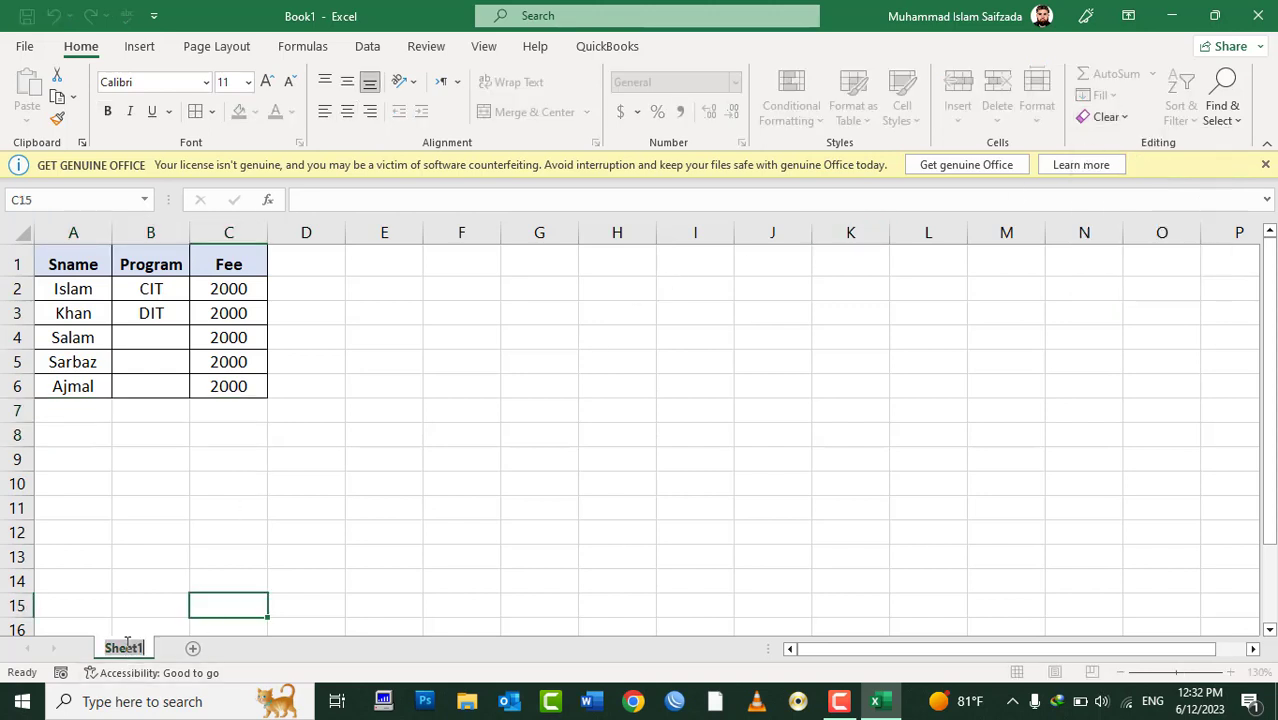
Step: Rename Sheet1 to 'June 2023' and add a second sheet named 'July 2023'
{"action": "type", "text": "June"}
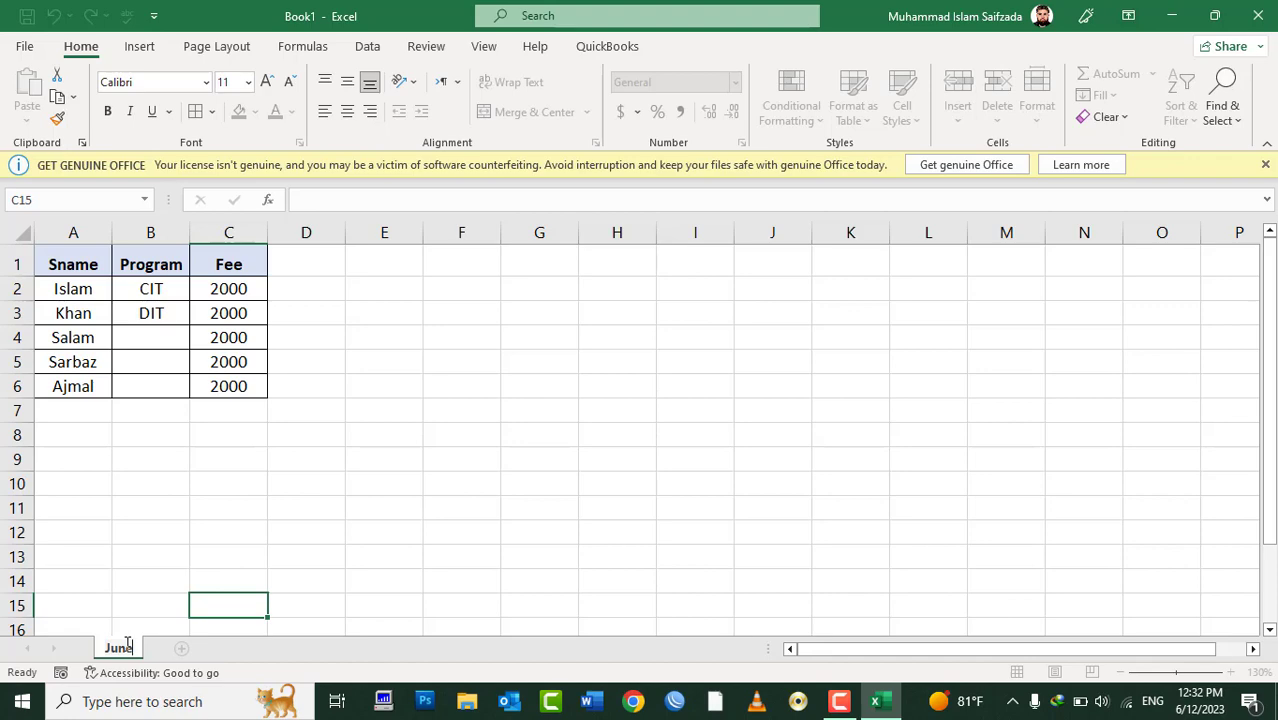
{"action": "type", "text": " 2023"}
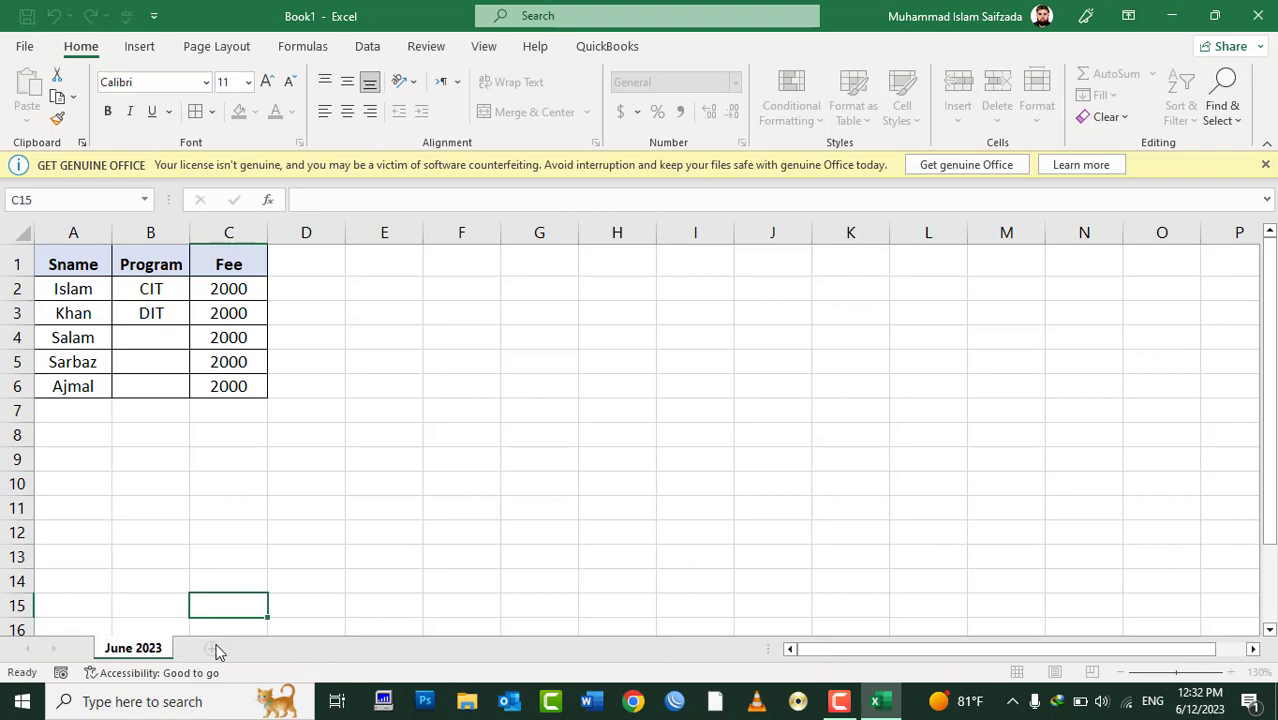
{"action": "left_click", "coordinate": [211, 648]}
{"action": "double_click", "coordinate": [219, 647]}
{"action": "key", "text": "BackSpace"}
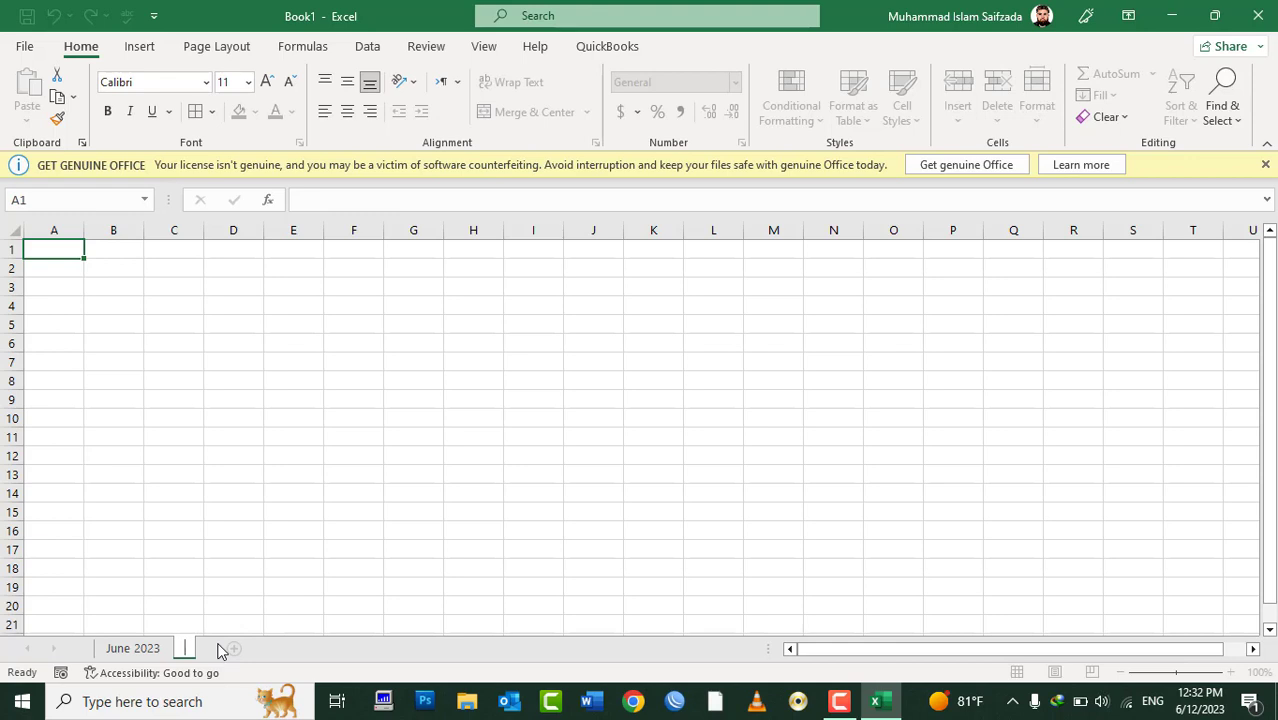
{"action": "type", "text": "July"}
{"action": "type", "text": " 2023"}
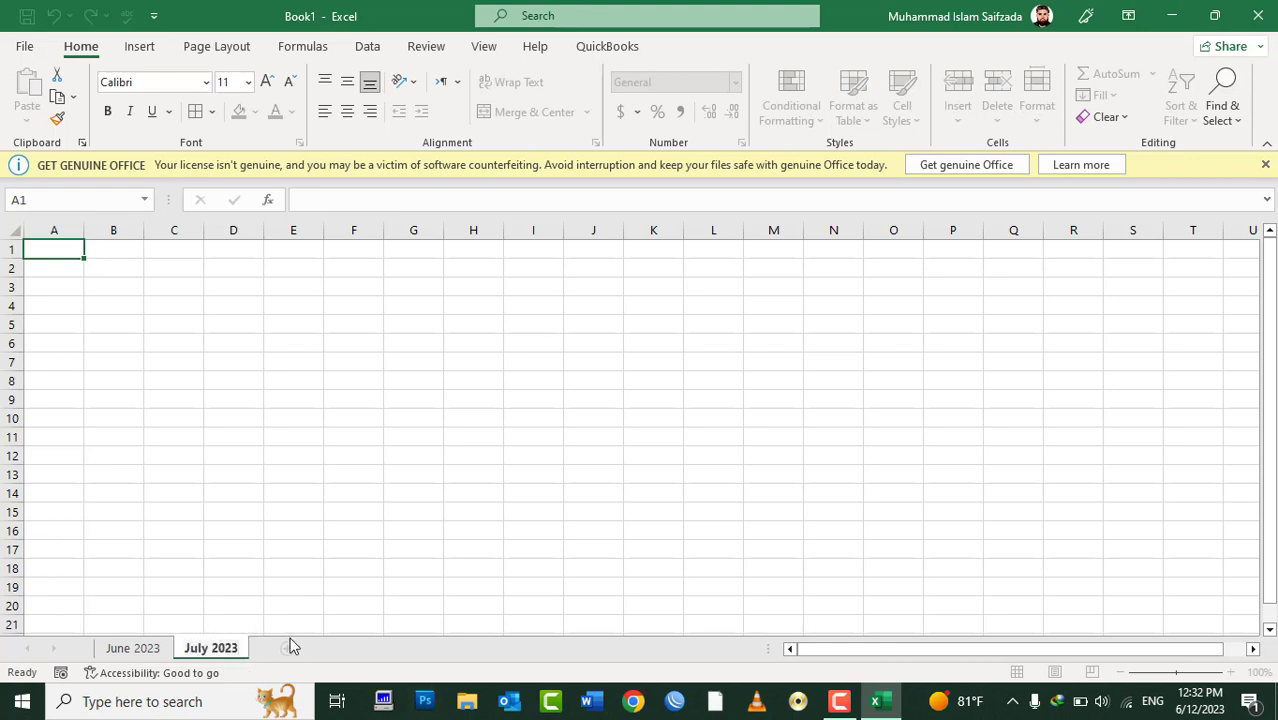
{"action": "left_click_drag", "start_coordinate": [414, 333], "coordinate": [414, 336]}
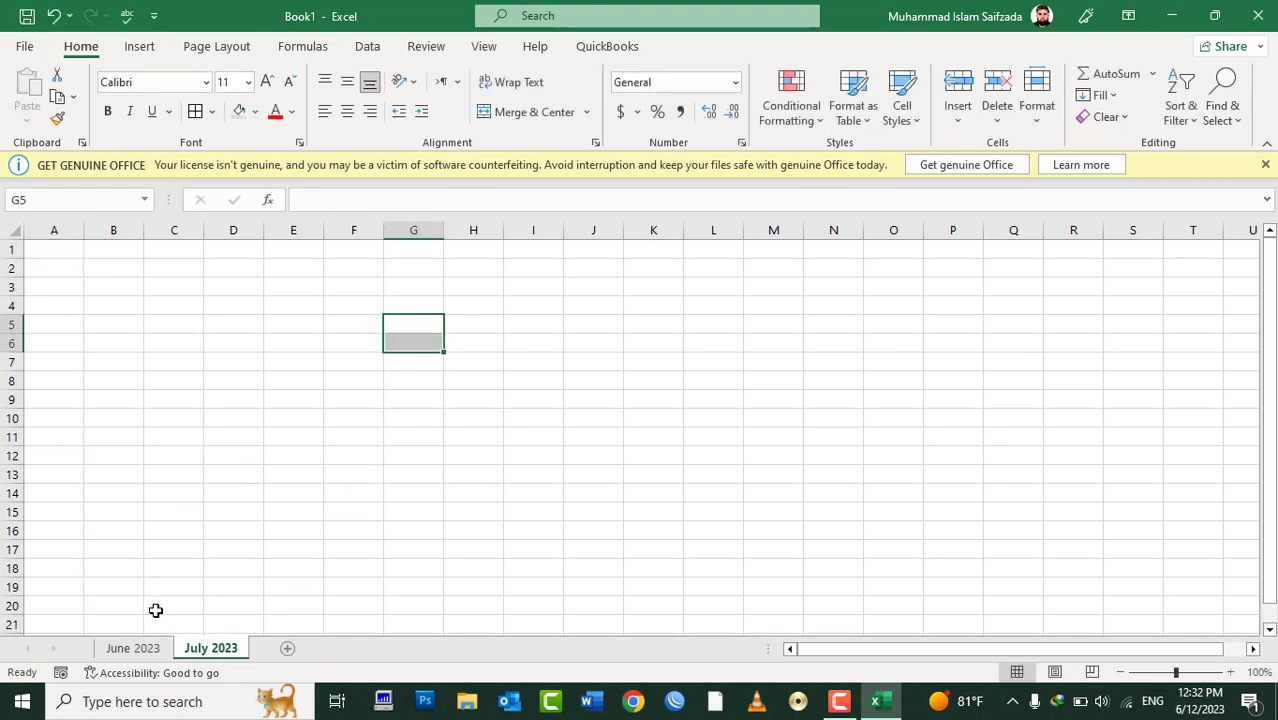
{"action": "left_click", "coordinate": [150, 650]}
Step: Change the validation on Program cells B2:B6 to allow any value
{"action": "mouse_move", "coordinate": [150, 289]}
{"action": "left_mouse_down"}
{"action": "mouse_move", "coordinate": [137, 300]}
{"action": "mouse_move", "coordinate": [148, 380]}
{"action": "left_mouse_up"}
{"action": "left_click", "coordinate": [370, 47]}
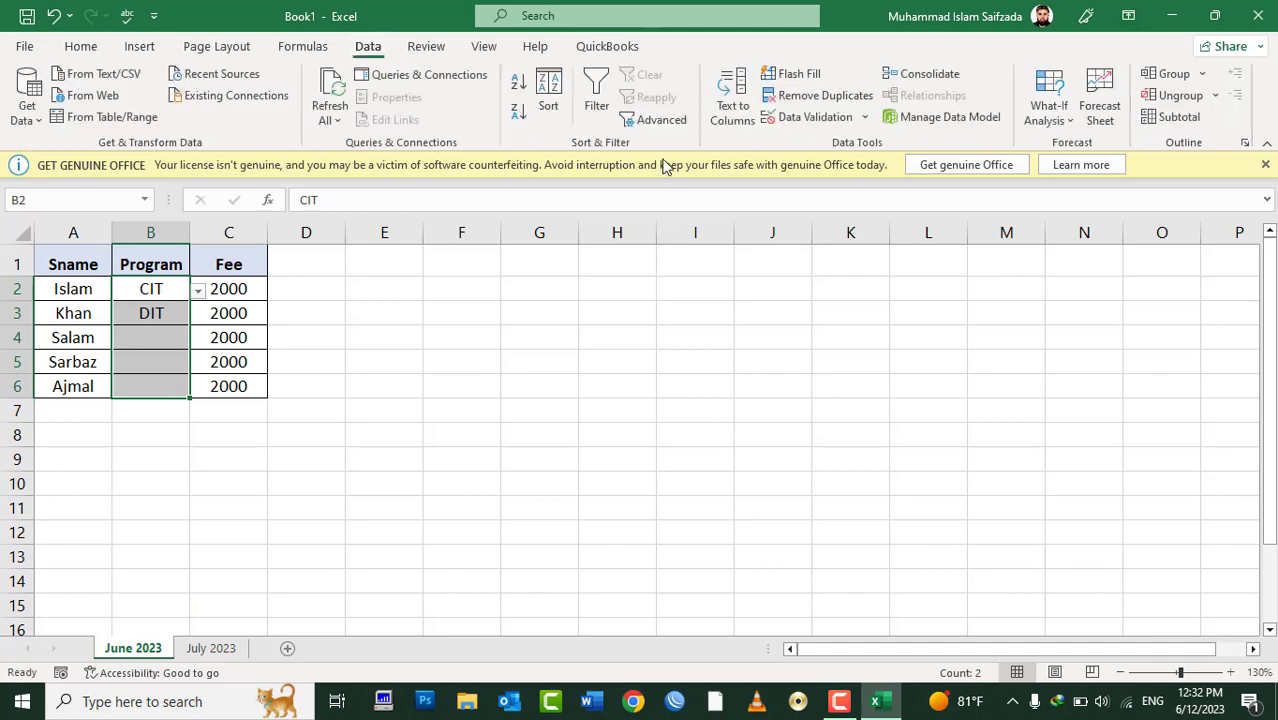
{"action": "left_click", "coordinate": [806, 117]}
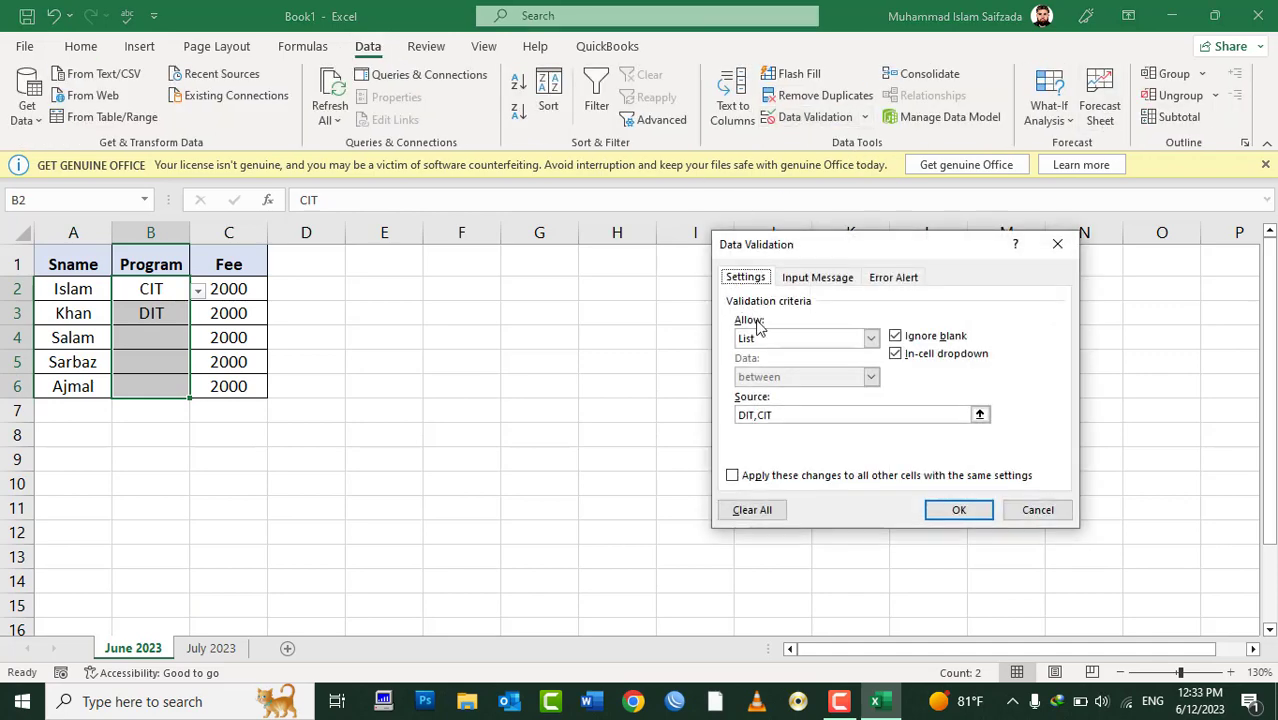
{"action": "left_click", "coordinate": [870, 338]}
{"action": "left_click", "coordinate": [790, 348]}
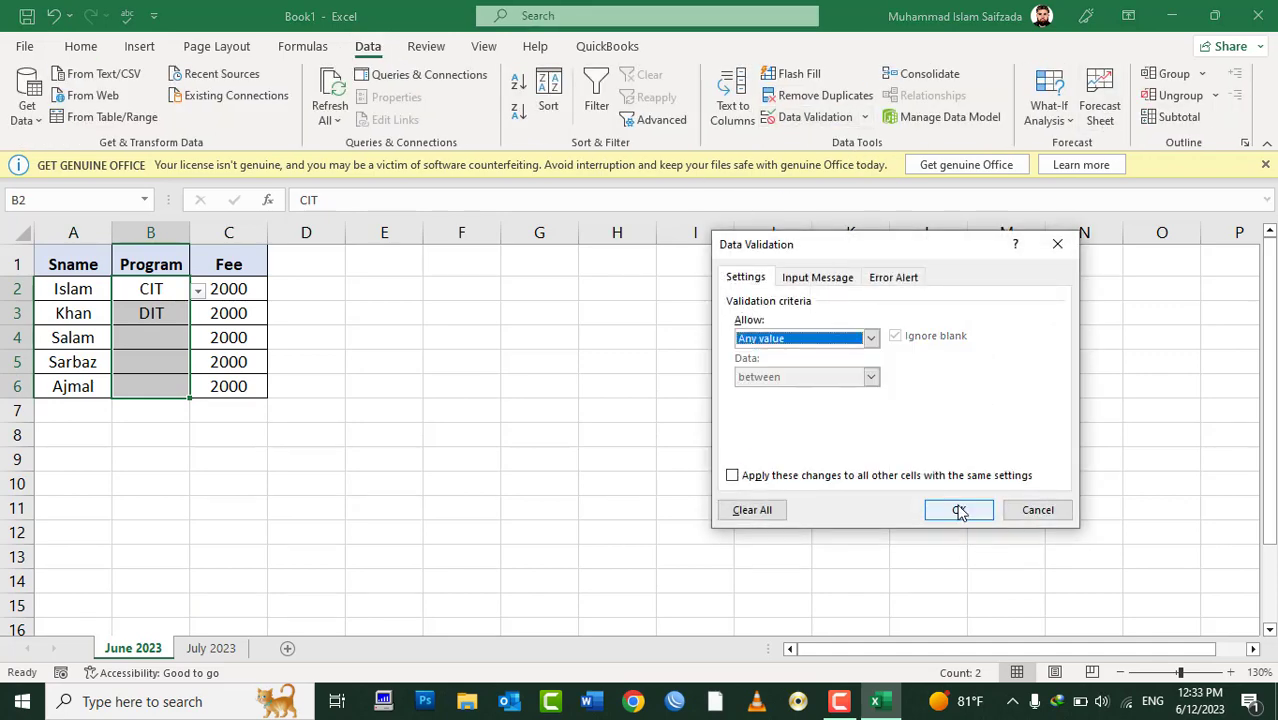
{"action": "left_click", "coordinate": [960, 509]}
Step: Copy the table A1:C6 and paste it at A1 on the July 2023 sheet
{"action": "left_click_drag", "start_coordinate": [105, 256], "coordinate": [262, 383]}
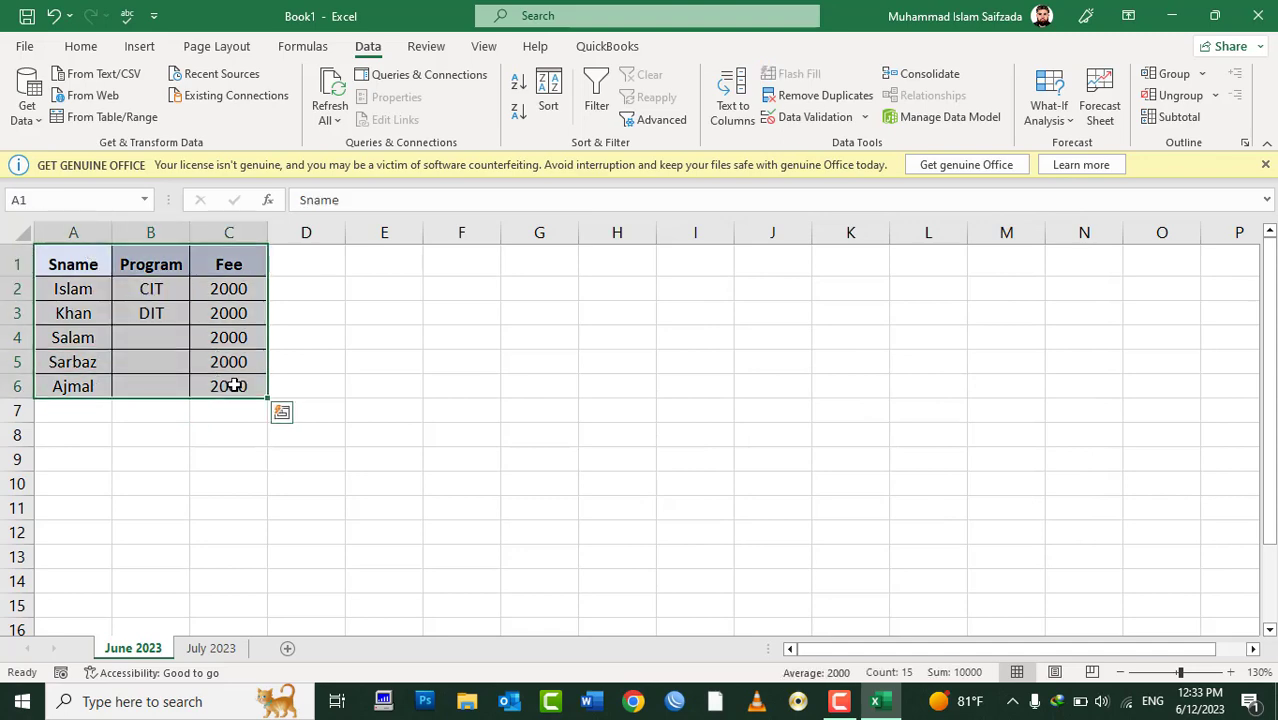
{"action": "key", "text": "ctrl+c"}
{"action": "left_click", "coordinate": [207, 648]}
{"action": "left_click", "coordinate": [68, 251]}
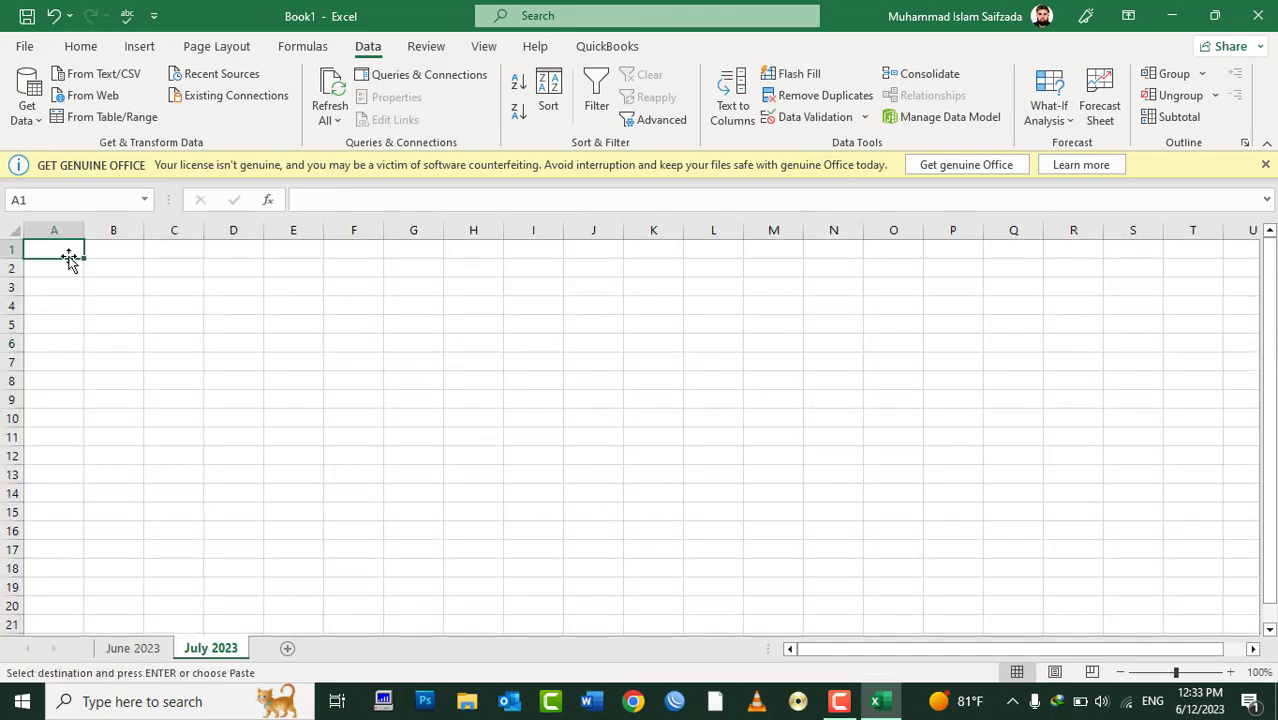
{"action": "scroll", "coordinate": [72, 254], "scroll_direction": "up", "scroll_amount": 2, "text": "ctrl"}
{"action": "key", "text": "ctrl+v"}
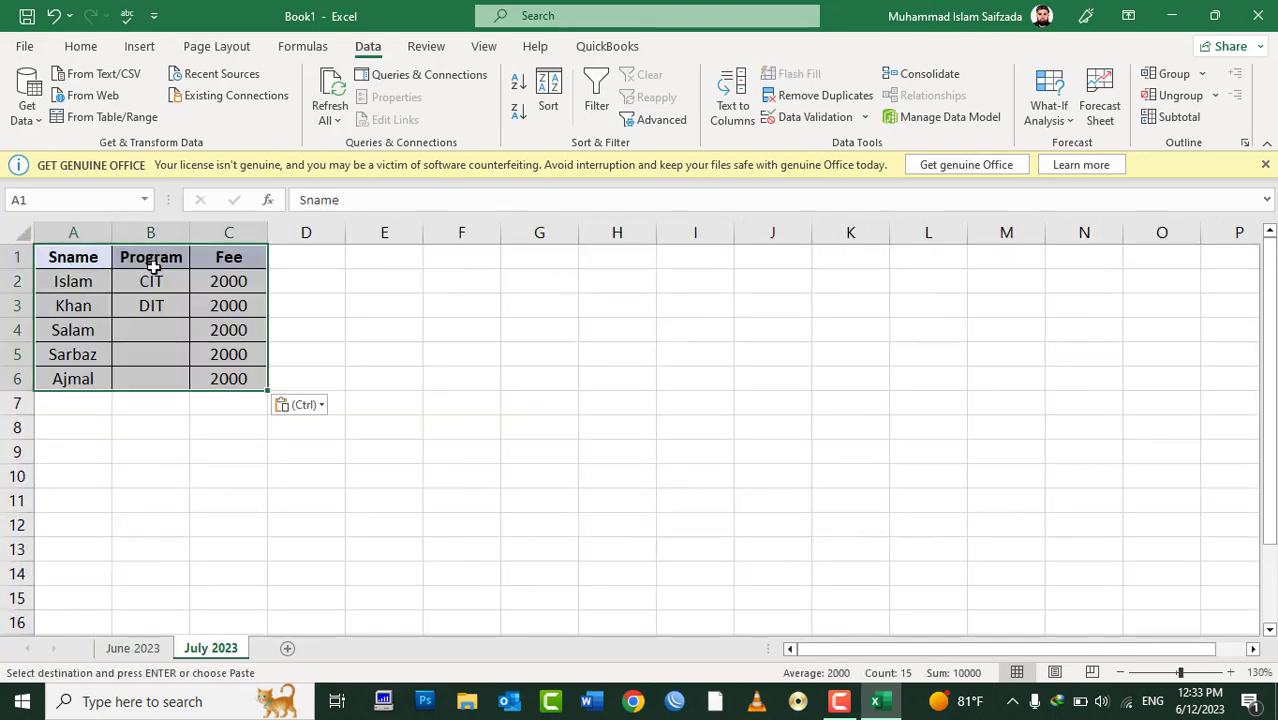
Step: Clear the pasted rows A2:C6 so only the Sname, Program and Fee headings remain
{"action": "left_click", "coordinate": [150, 260]}
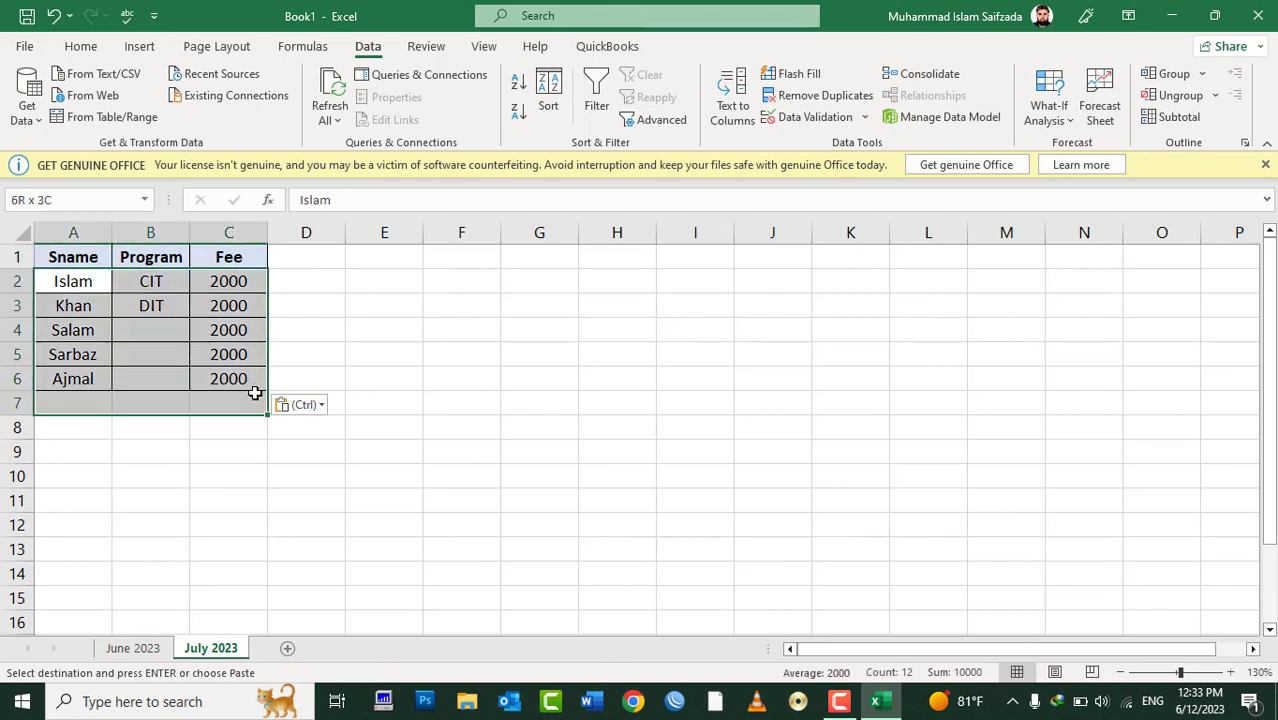
{"action": "left_click_drag", "start_coordinate": [82, 290], "coordinate": [248, 376]}
{"action": "key", "text": "Delete"}
{"action": "left_click", "coordinate": [205, 370]}
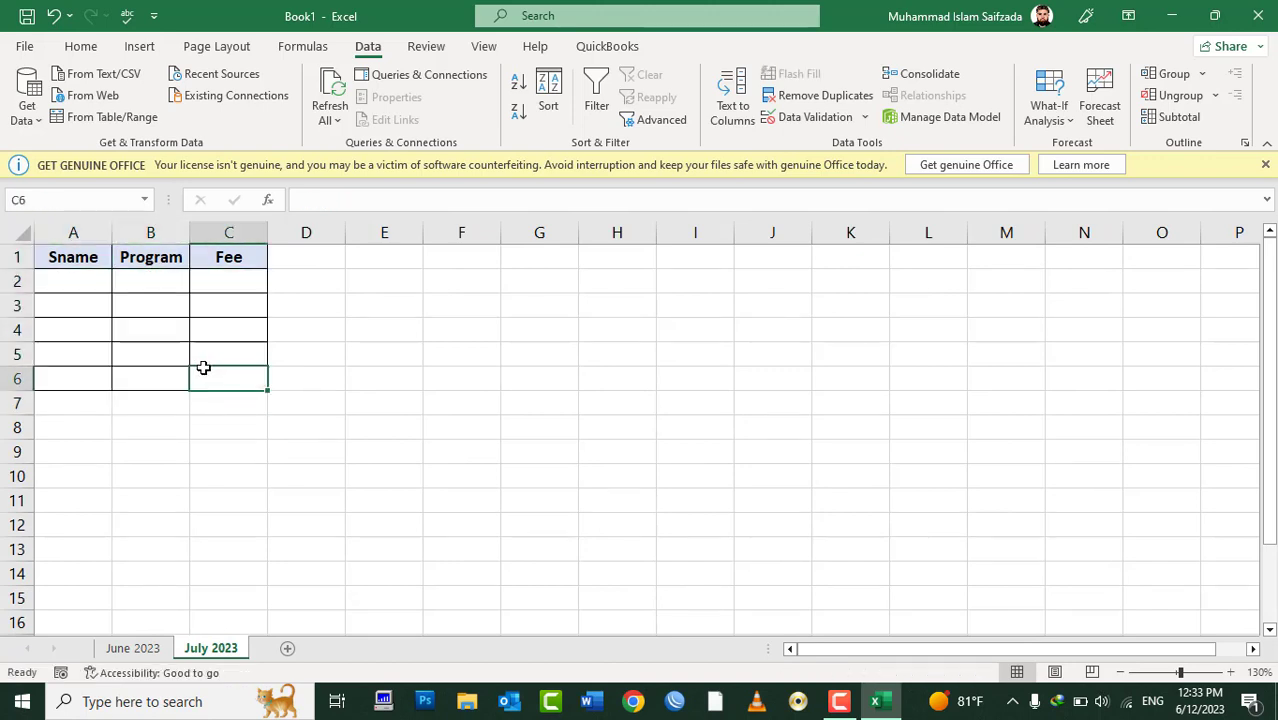
{"action": "left_click", "coordinate": [132, 648]}
{"action": "left_click", "coordinate": [166, 329]}
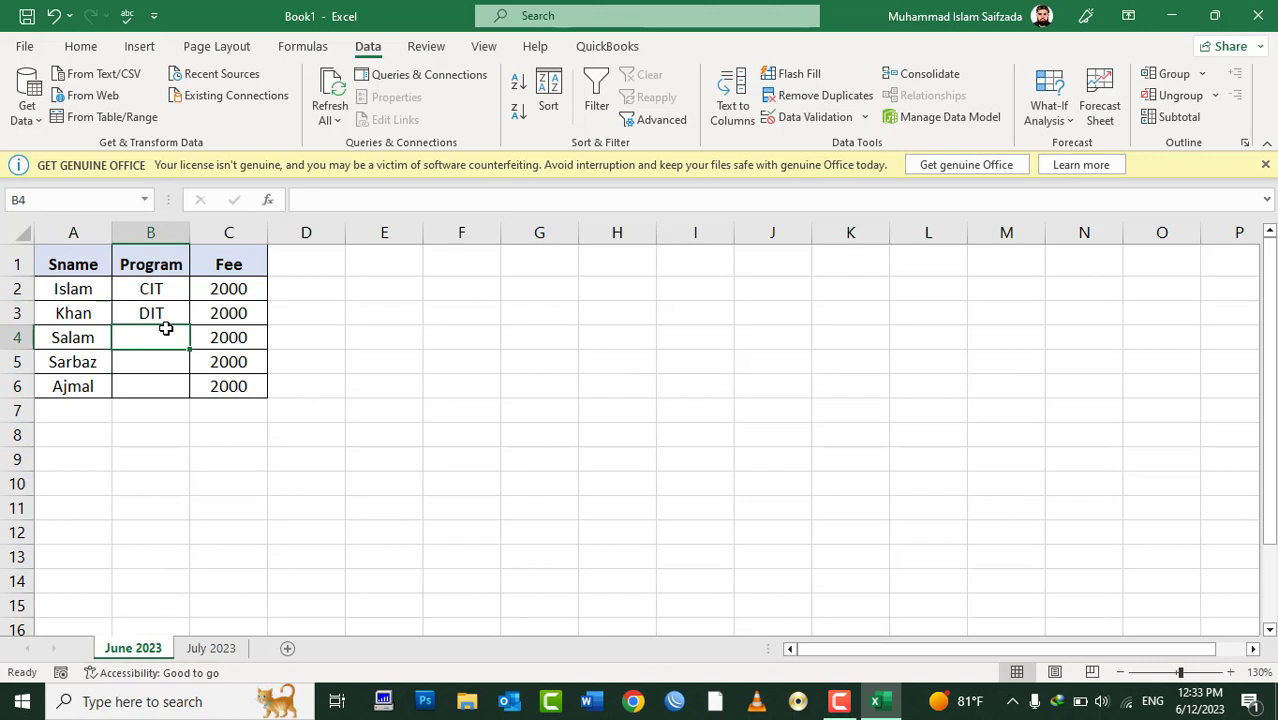
Step: Give June 2023's Program cells B2:B6 a DIT/CIT dropdown list validation
{"action": "left_click_drag", "start_coordinate": [158, 287], "coordinate": [174, 382]}
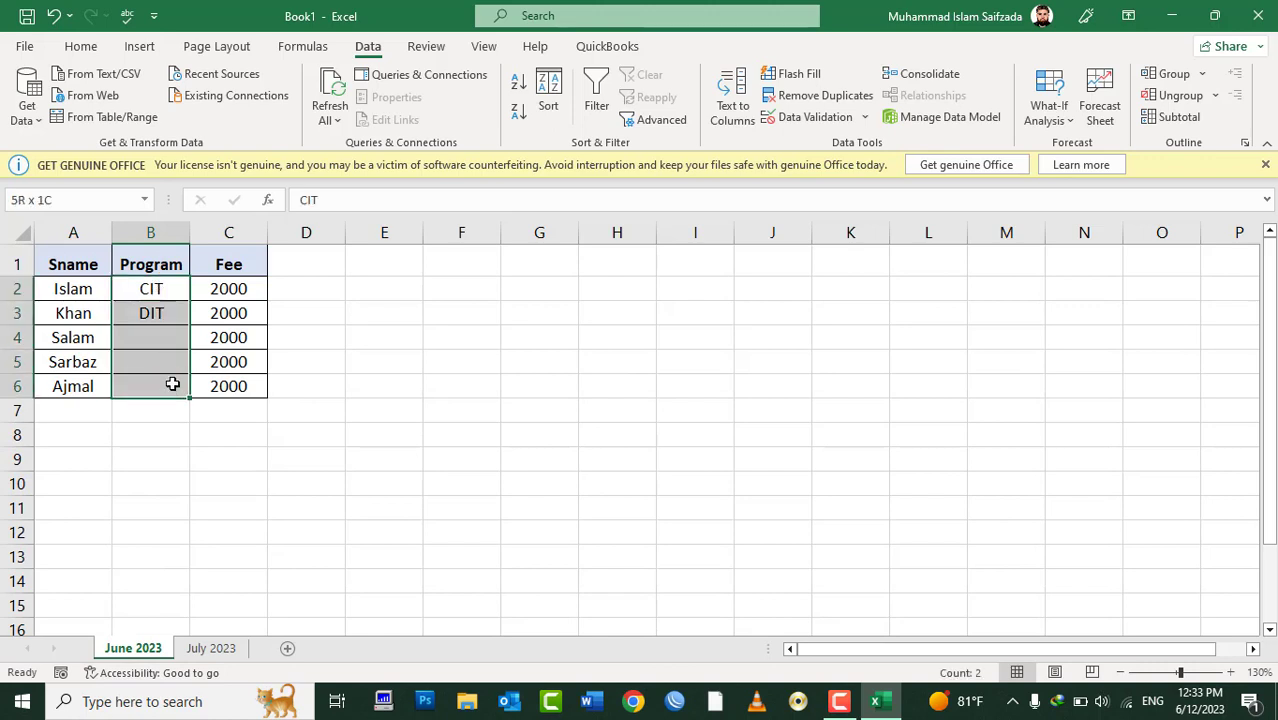
{"action": "left_click", "coordinate": [818, 117]}
{"action": "left_click", "coordinate": [785, 339]}
{"action": "left_click", "coordinate": [776, 394]}
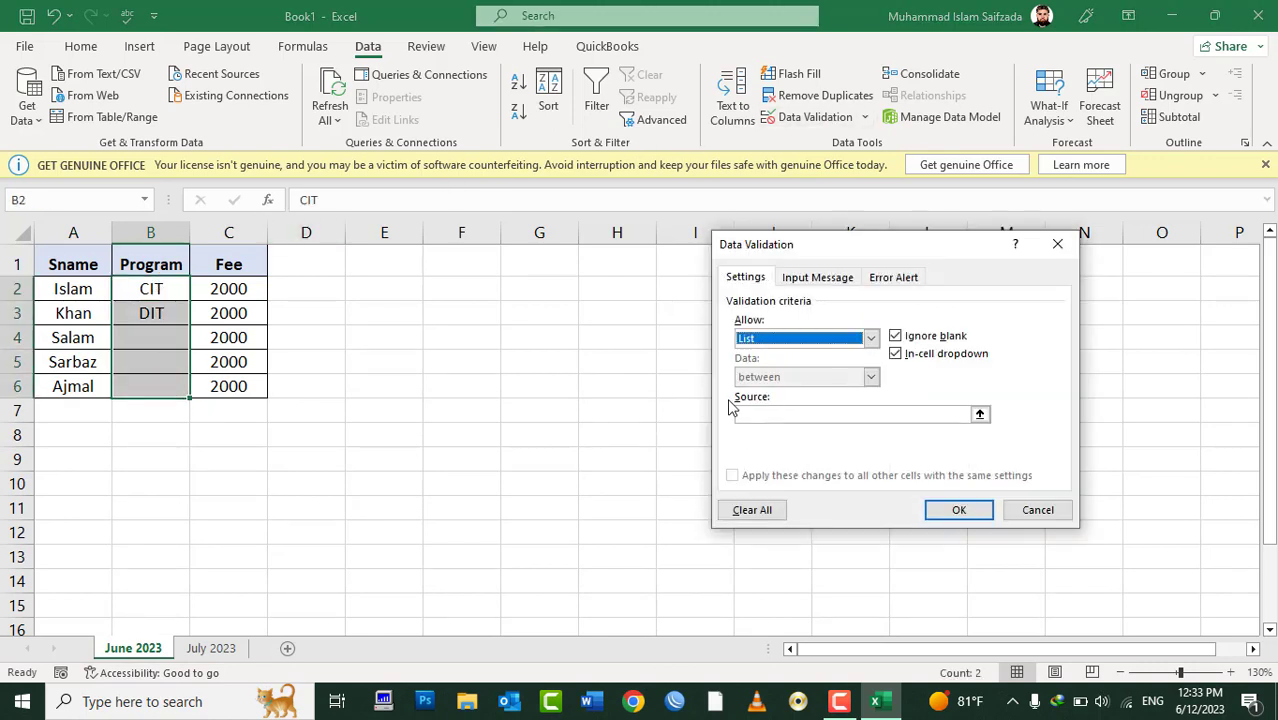
{"action": "left_click", "coordinate": [786, 415]}
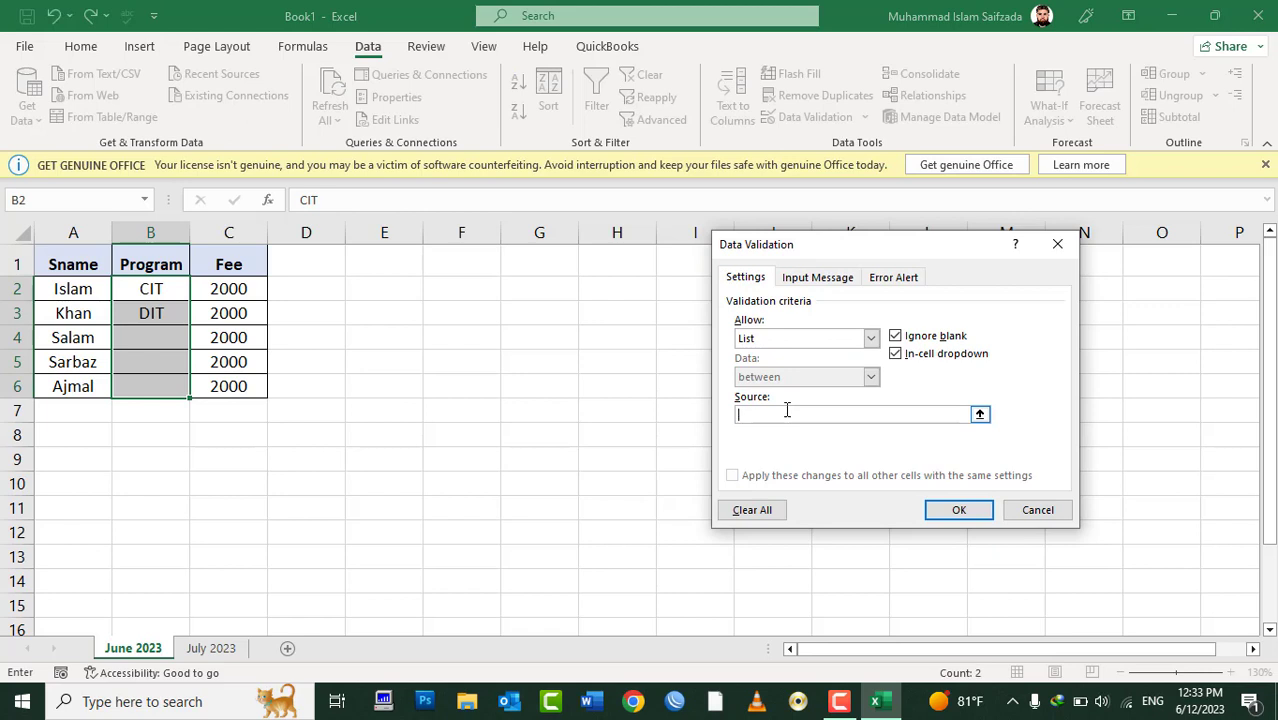
{"action": "type", "text": "DIT,CIT"}
{"action": "key", "text": "Return"}
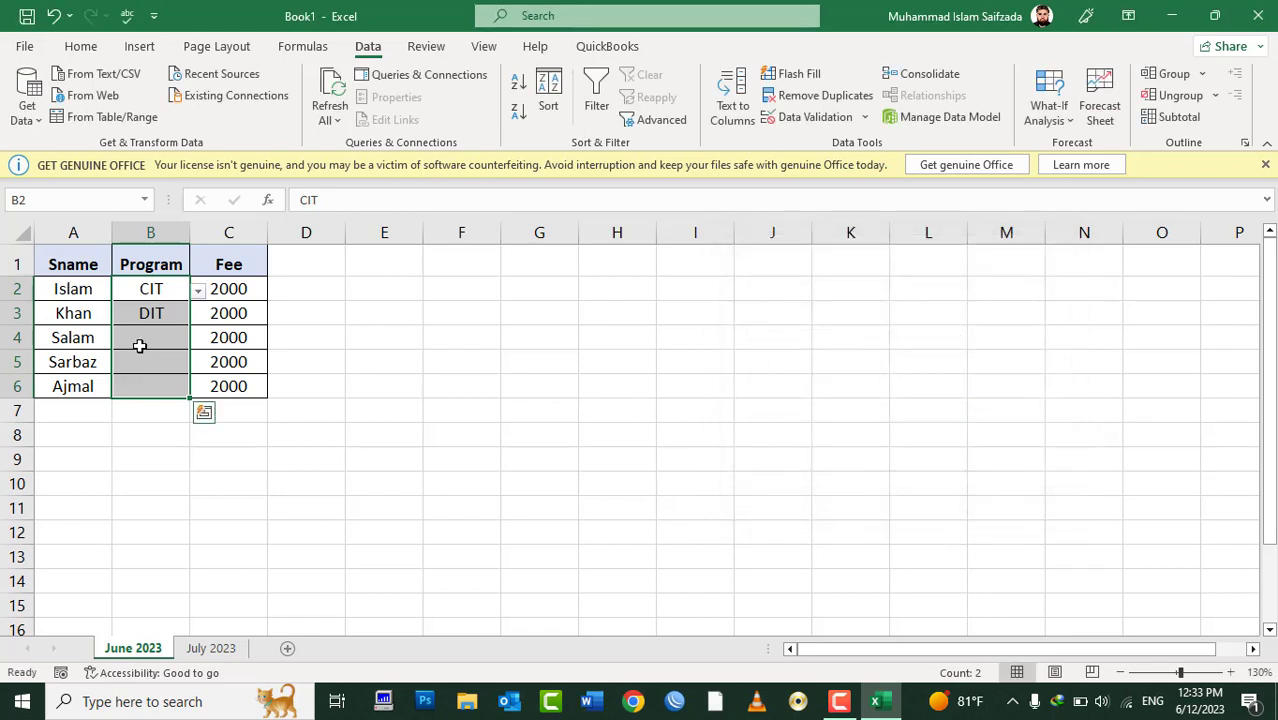
Step: Enter DIT in B2 and Internet in B3 on the July 2023 sheet
{"action": "left_click", "coordinate": [156, 334]}
{"action": "left_click", "coordinate": [211, 649]}
{"action": "left_click", "coordinate": [155, 281]}
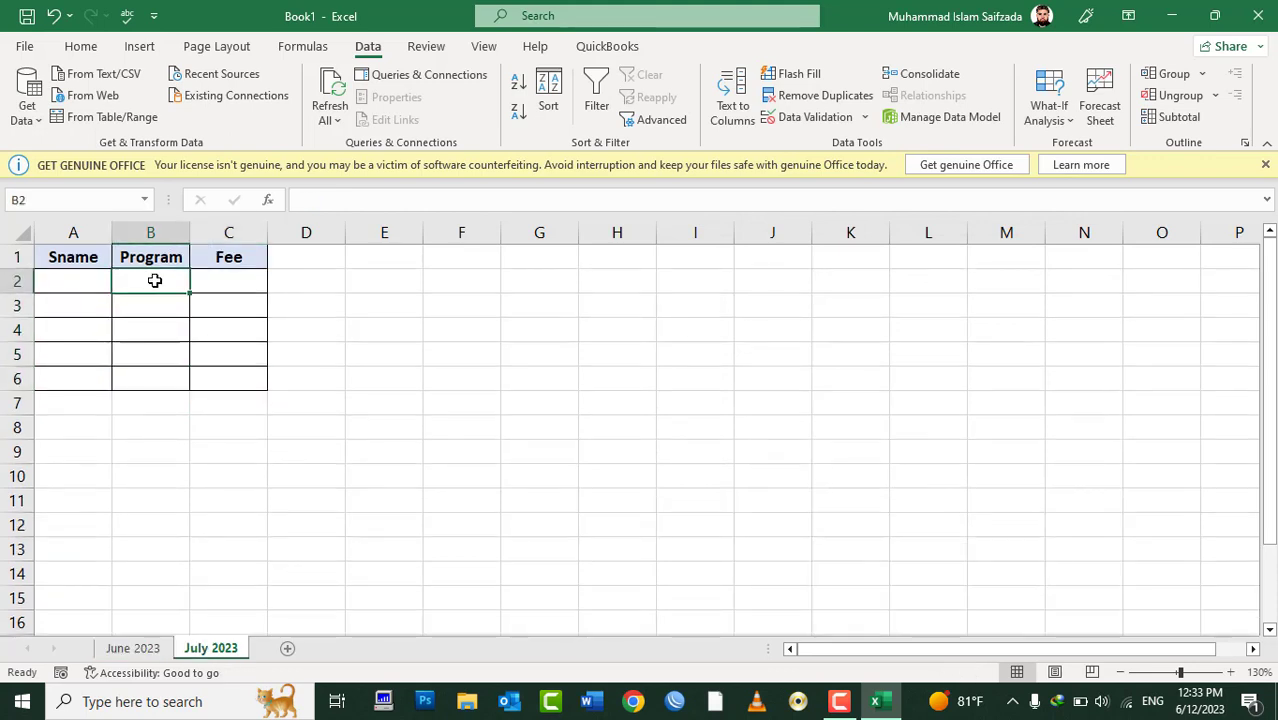
{"action": "type", "text": "DIT"}
{"action": "key", "text": "Return"}
{"action": "type", "text": "Intyet"}
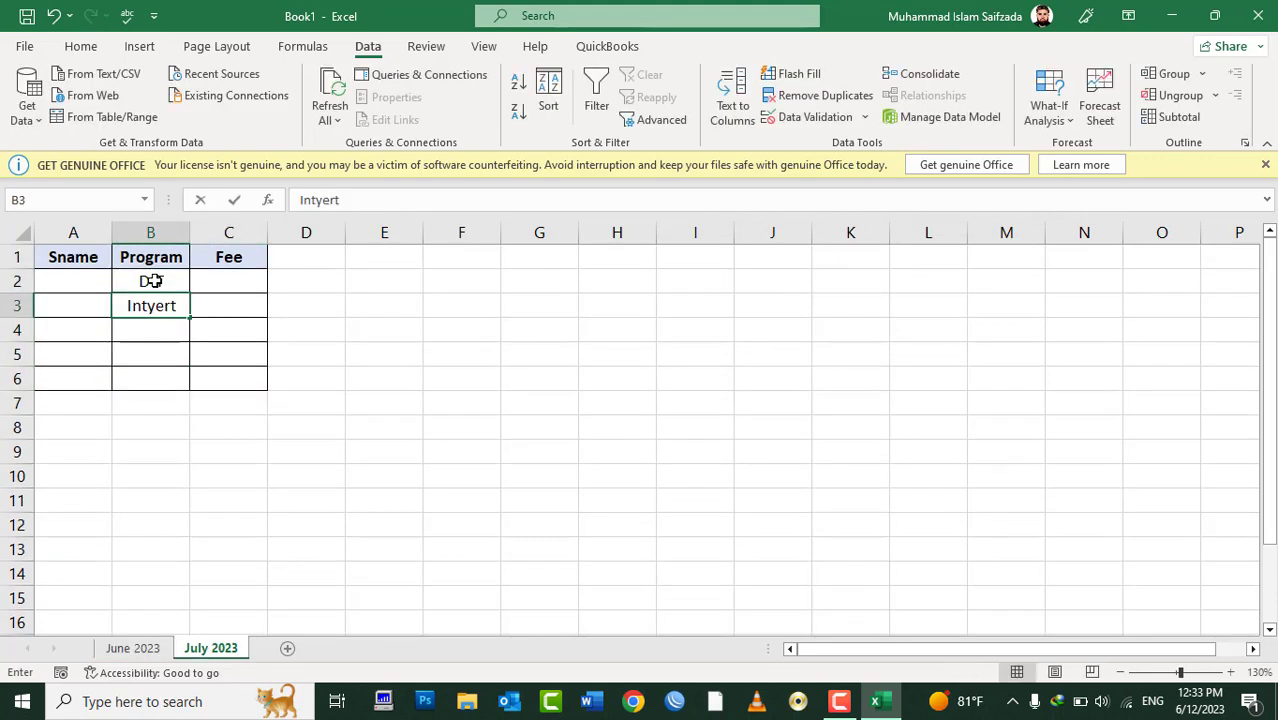
{"action": "key", "text": "Escape"}
{"action": "type", "text": "Internet"}
{"action": "key", "text": "Return"}
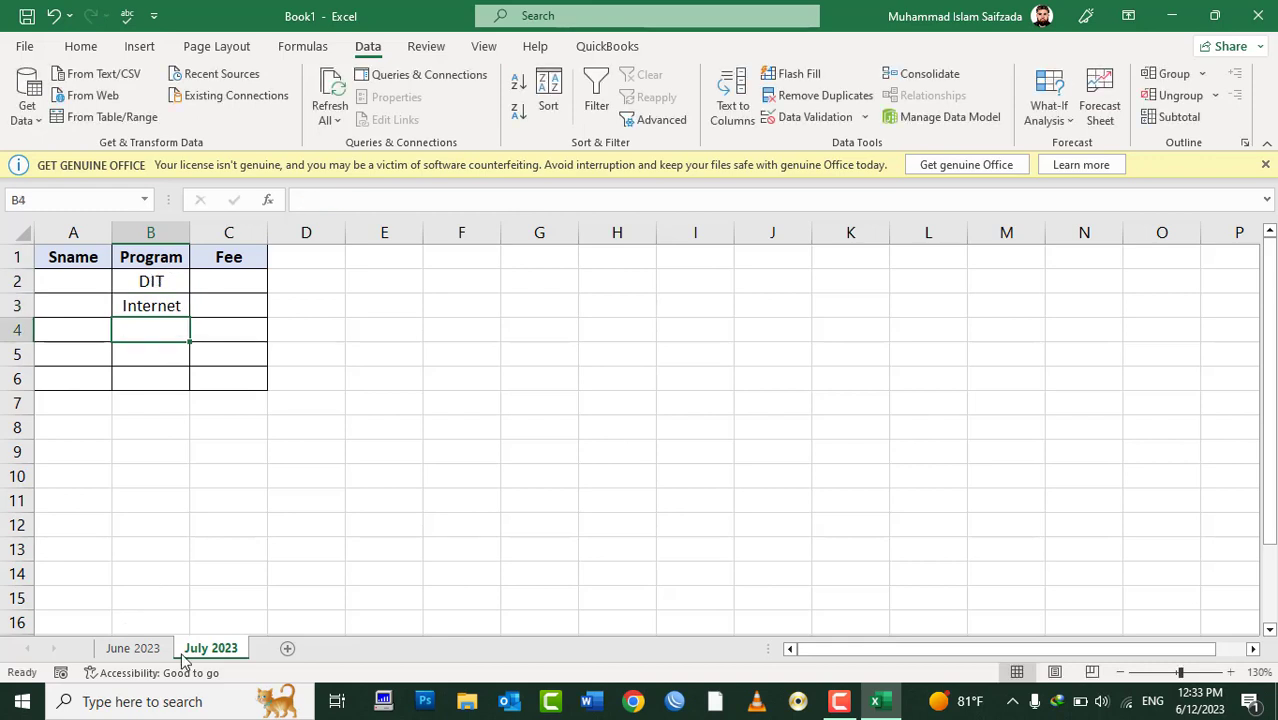
{"action": "left_click", "coordinate": [132, 648]}
{"action": "left_click_drag", "start_coordinate": [150, 288], "coordinate": [179, 395]}
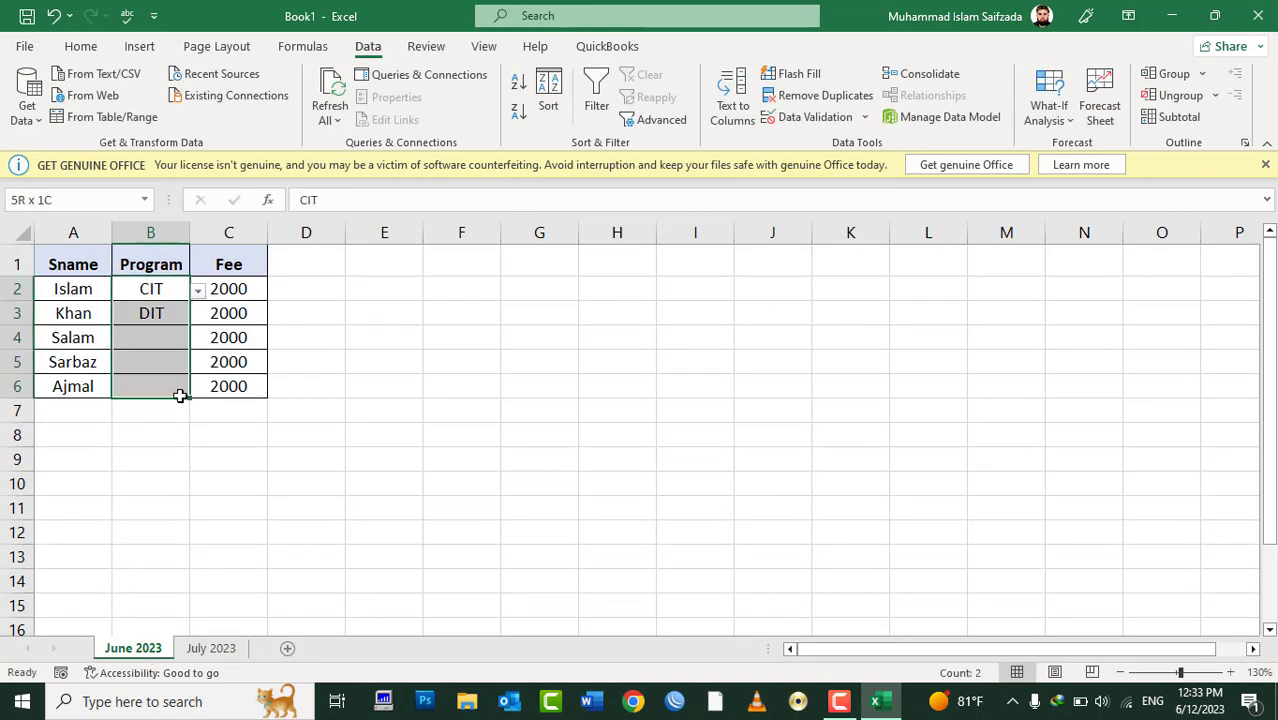
Step: Paste only the validation from June's B2:B6 onto July's B2:B6, then remove Internet from B3
{"action": "right_click", "coordinate": [153, 340]}
{"action": "left_click", "coordinate": [212, 186]}
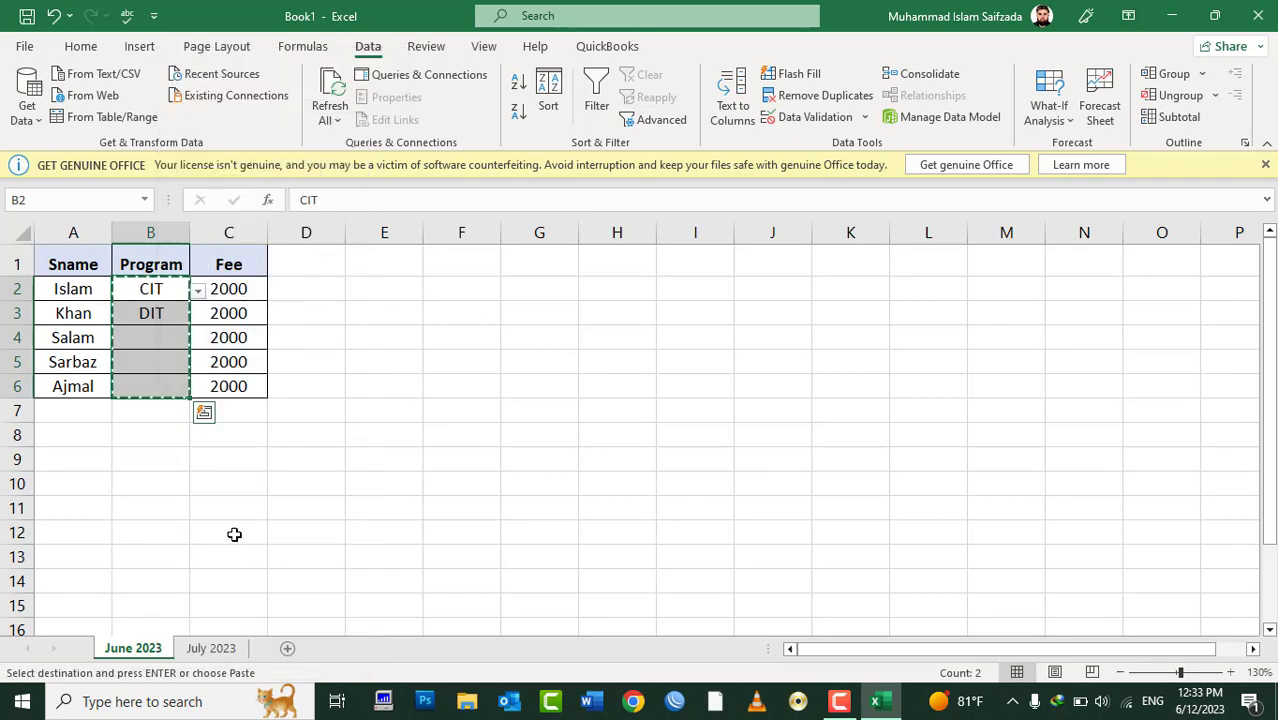
{"action": "left_click", "coordinate": [232, 648]}
{"action": "left_click_drag", "start_coordinate": [154, 282], "coordinate": [163, 379]}
{"action": "right_click", "coordinate": [167, 385]}
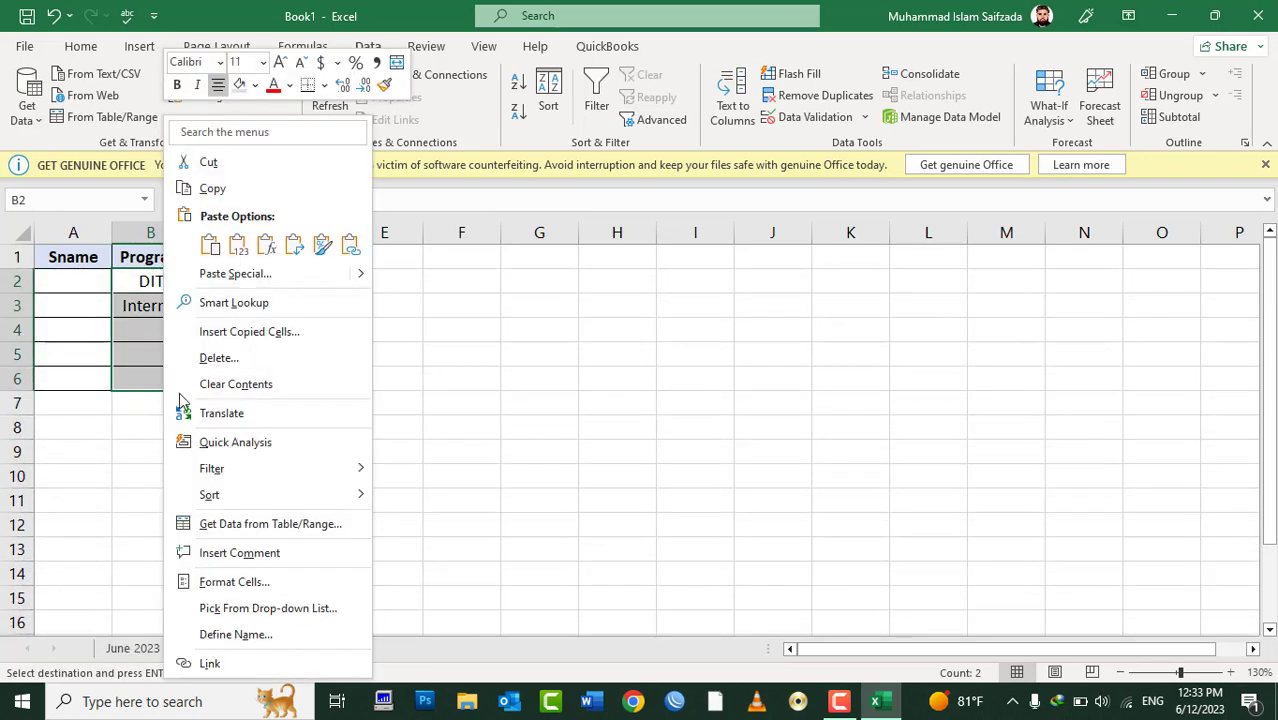
{"action": "left_click", "coordinate": [230, 274]}
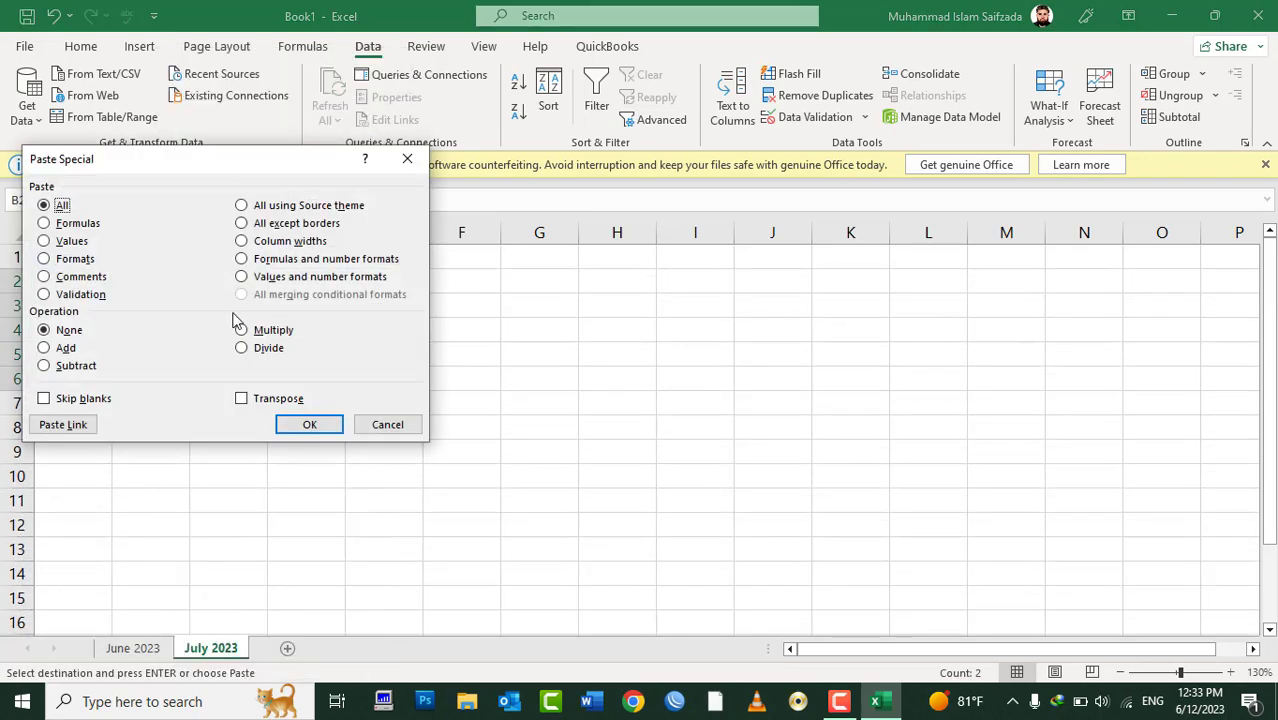
{"action": "left_click", "coordinate": [100, 295]}
{"action": "left_click", "coordinate": [288, 424]}
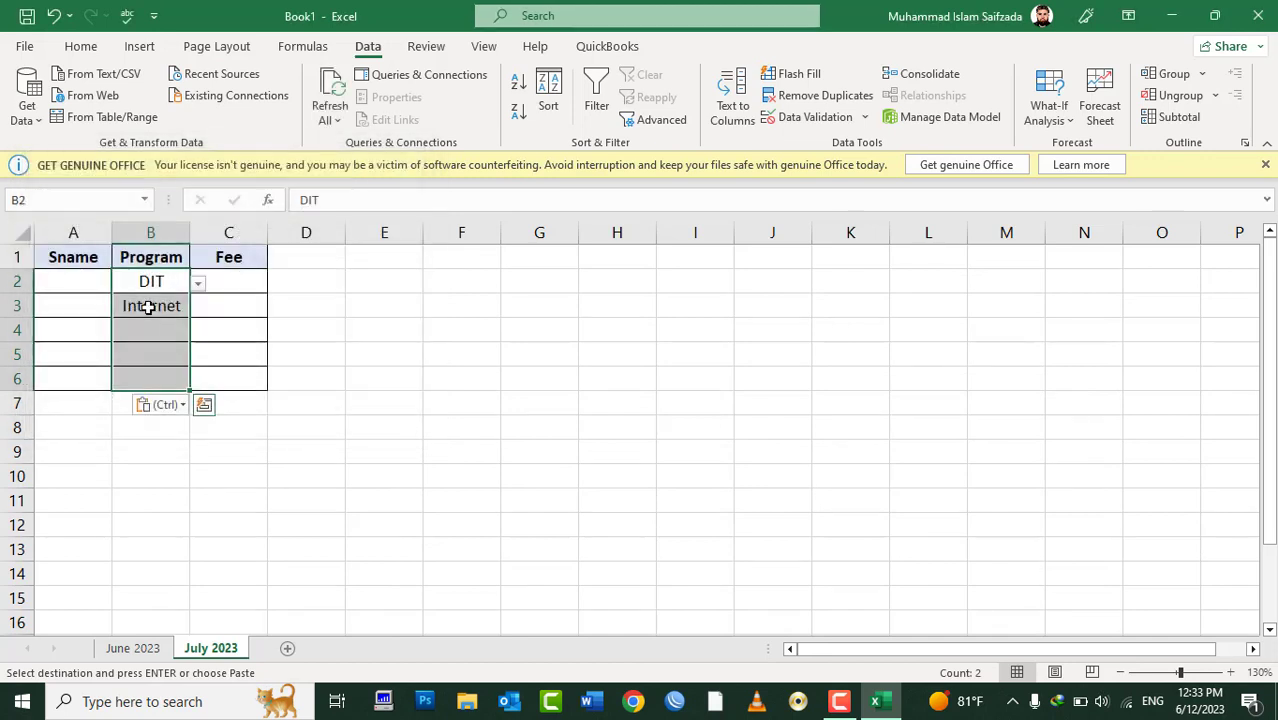
{"action": "left_click", "coordinate": [148, 307]}
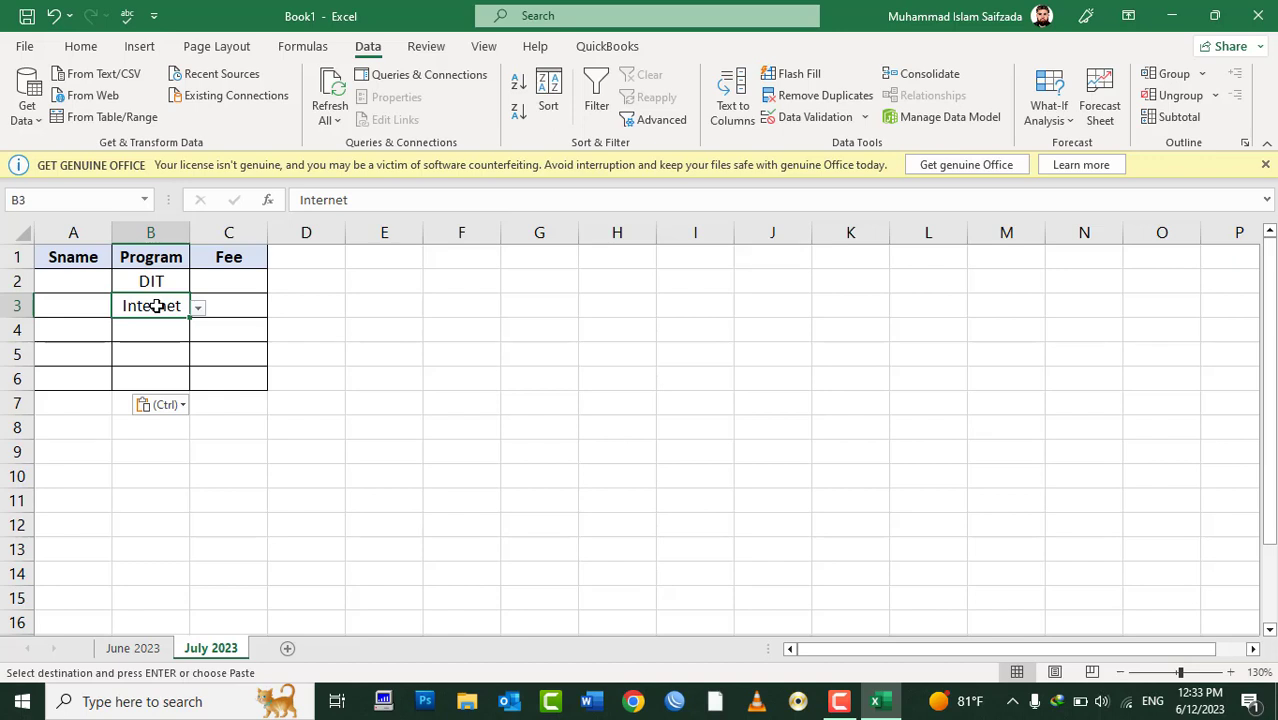
{"action": "key", "text": "ctrl+z"}
Step: Undo once more, then open Paste Special on E2 and cancel without pasting
{"action": "key", "text": "ctrl+z"}
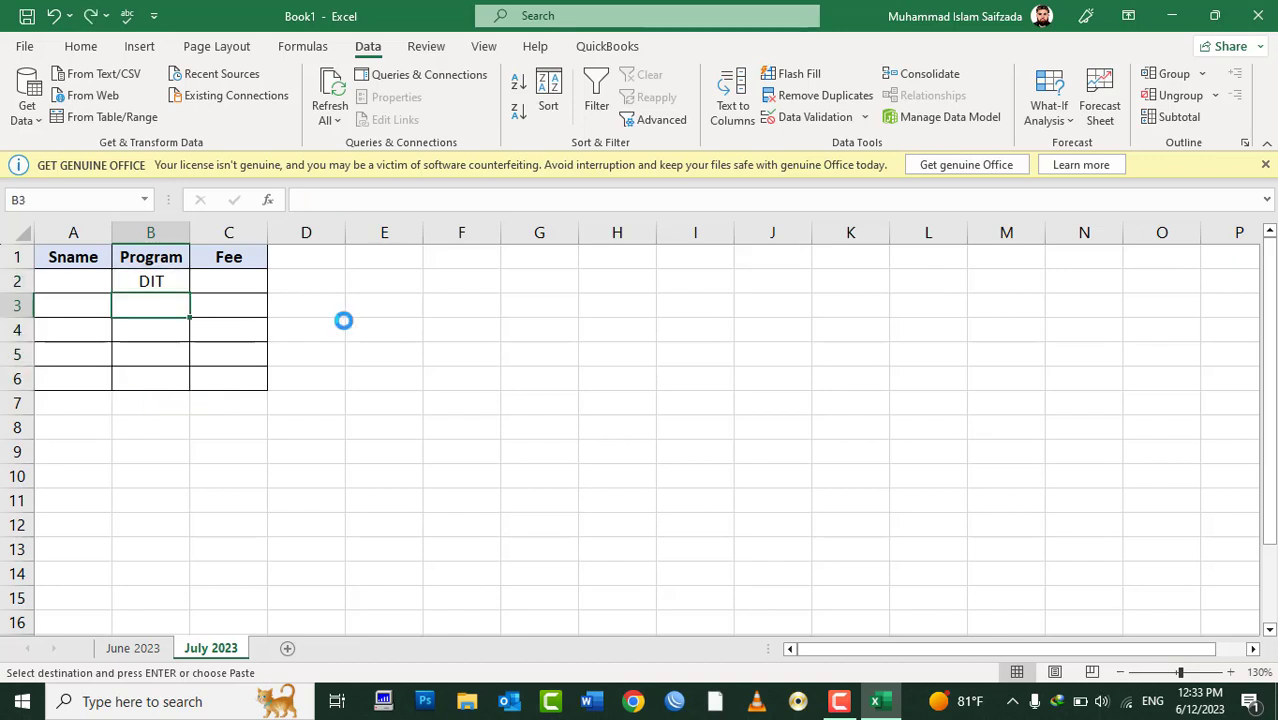
{"action": "key", "text": "ctrl+z"}
{"action": "key", "text": "ctrl+z"}
{"action": "left_click", "coordinate": [370, 288]}
{"action": "right_click", "coordinate": [372, 289]}
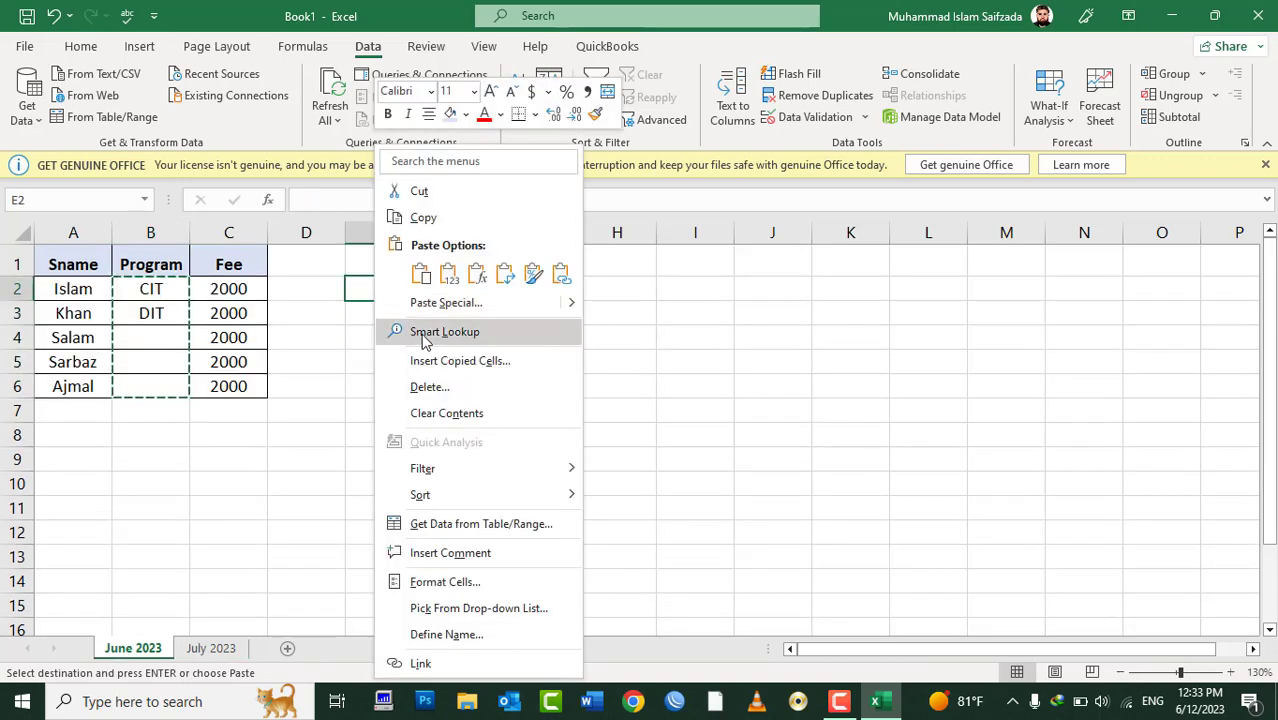
{"action": "left_click", "coordinate": [437, 302]}
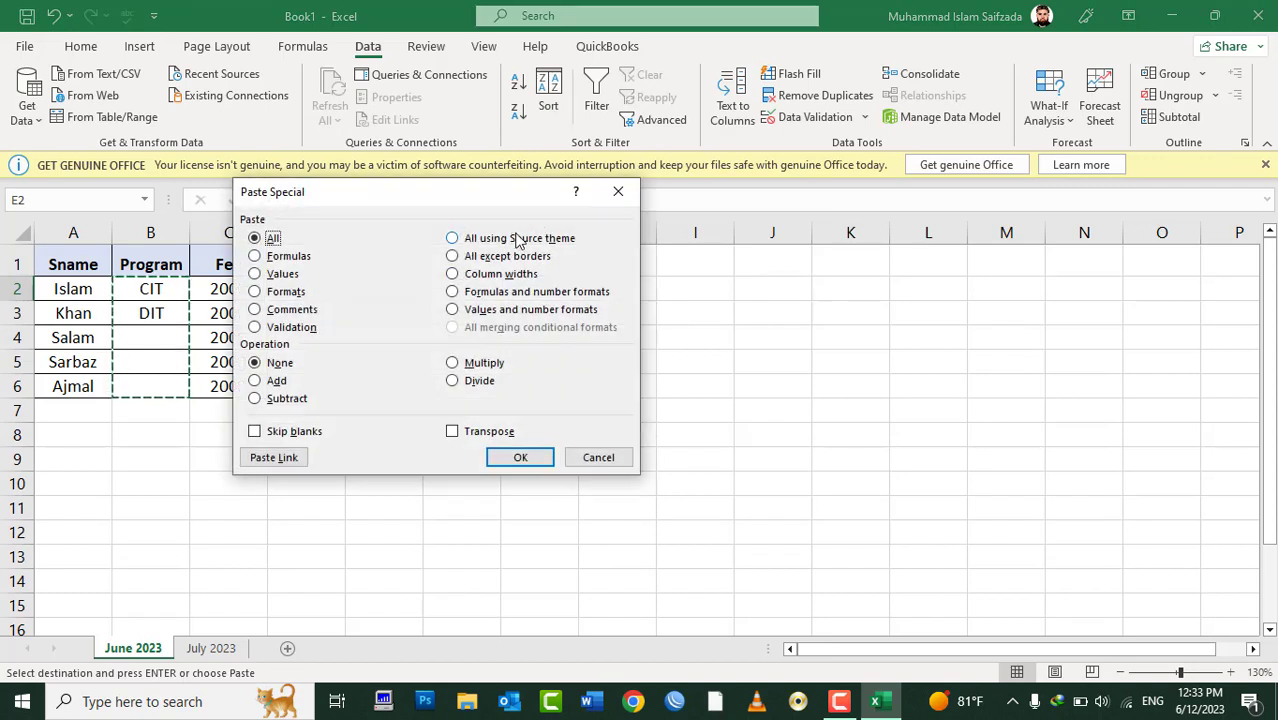
{"action": "left_click", "coordinate": [598, 457]}
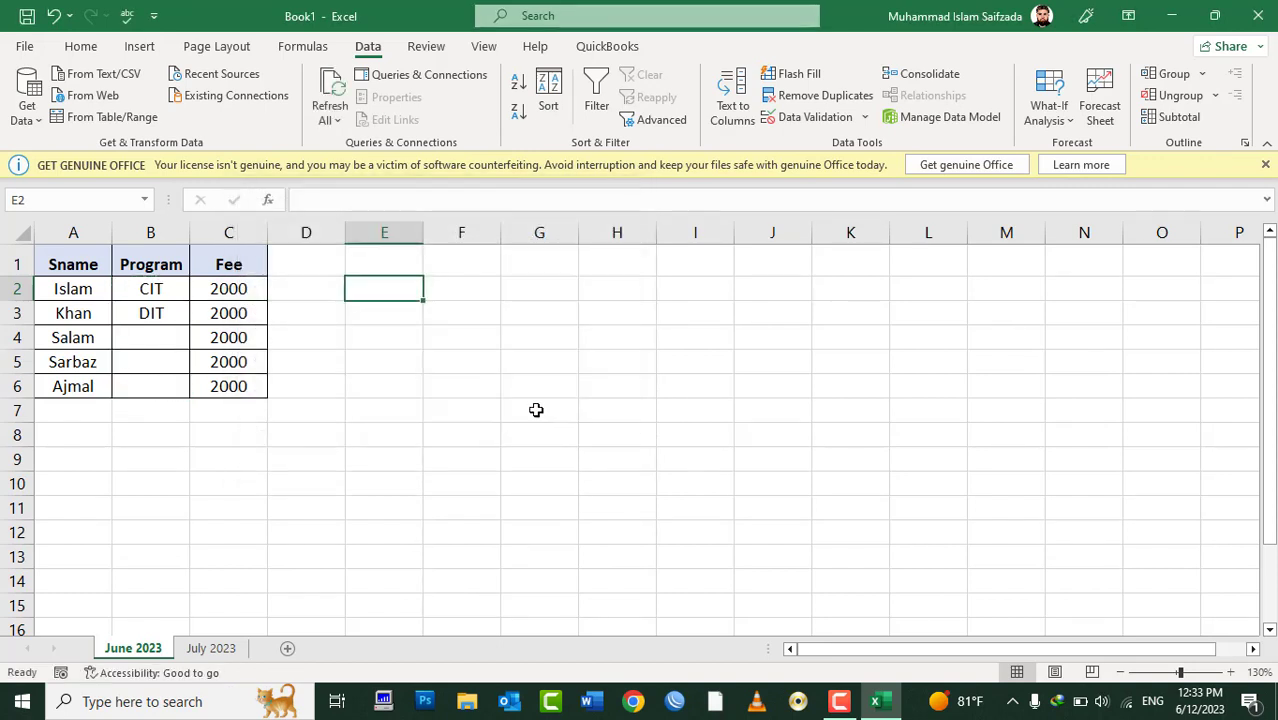
Step: Copy A1:C6 and paste it at E1 with Paste Special 'All using Source theme'
{"action": "mouse_move", "coordinate": [225, 386]}
{"action": "left_mouse_down"}
{"action": "mouse_move", "coordinate": [72, 312]}
{"action": "mouse_move", "coordinate": [45, 258]}
{"action": "left_mouse_up"}
{"action": "key", "text": "ctrl+v"}
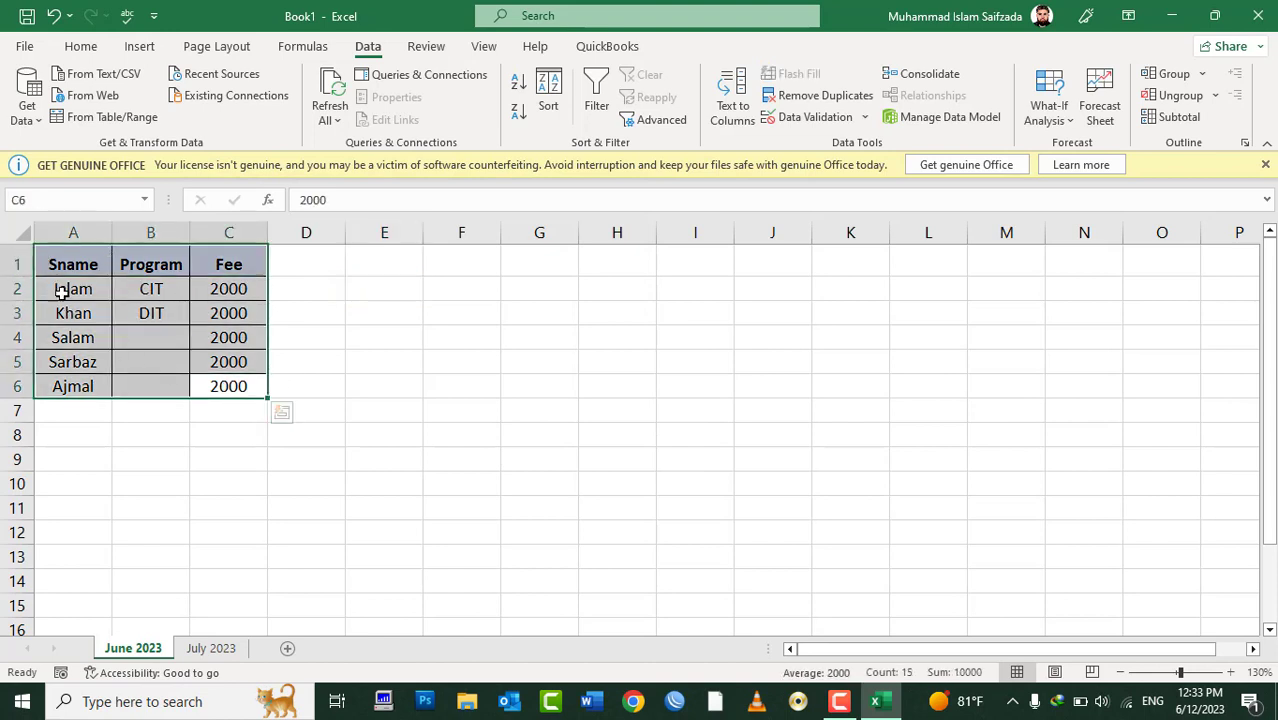
{"action": "key", "text": "Escape"}
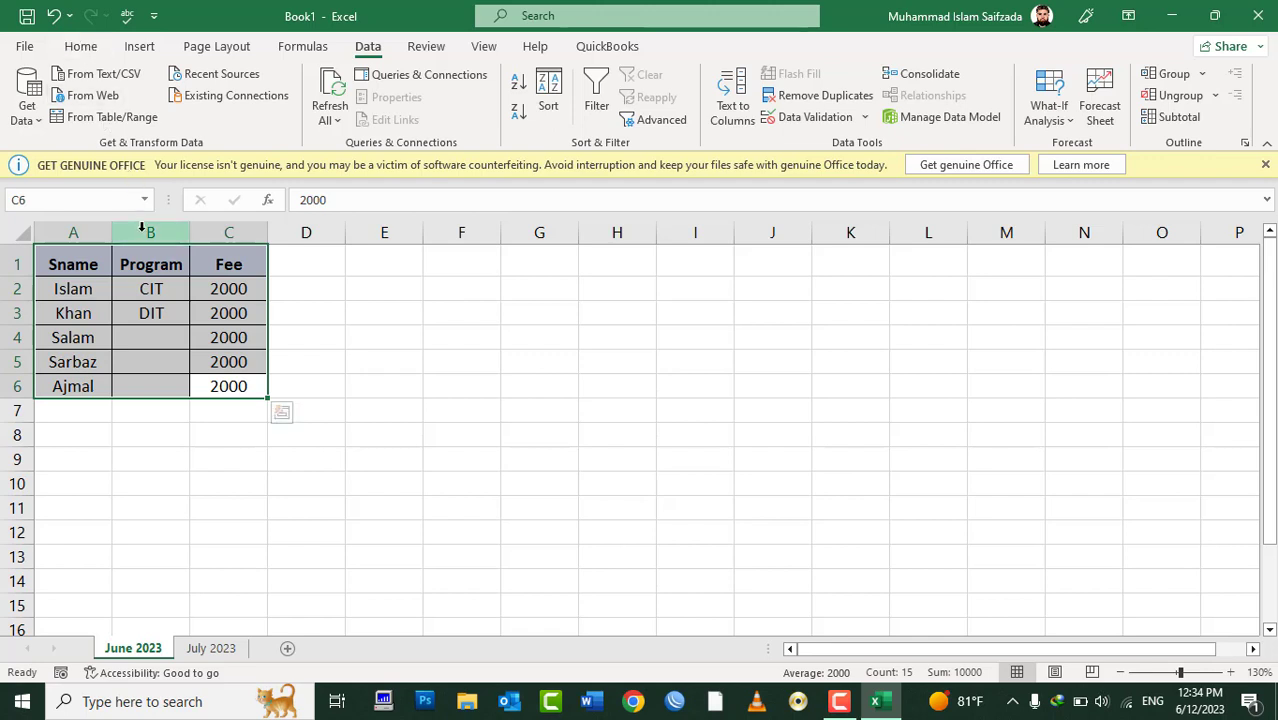
{"action": "right_click", "coordinate": [143, 264]}
{"action": "left_click", "coordinate": [191, 186]}
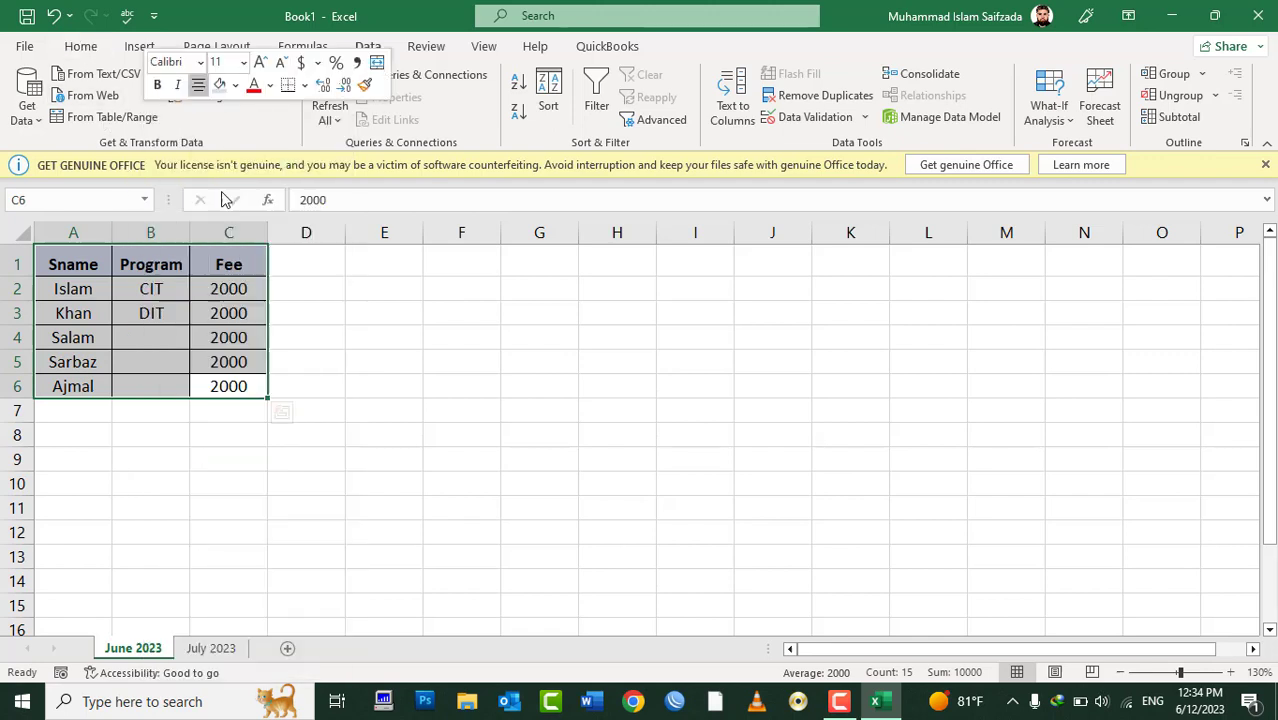
{"action": "left_click", "coordinate": [387, 262]}
{"action": "right_click", "coordinate": [387, 262]}
{"action": "left_click", "coordinate": [434, 302]}
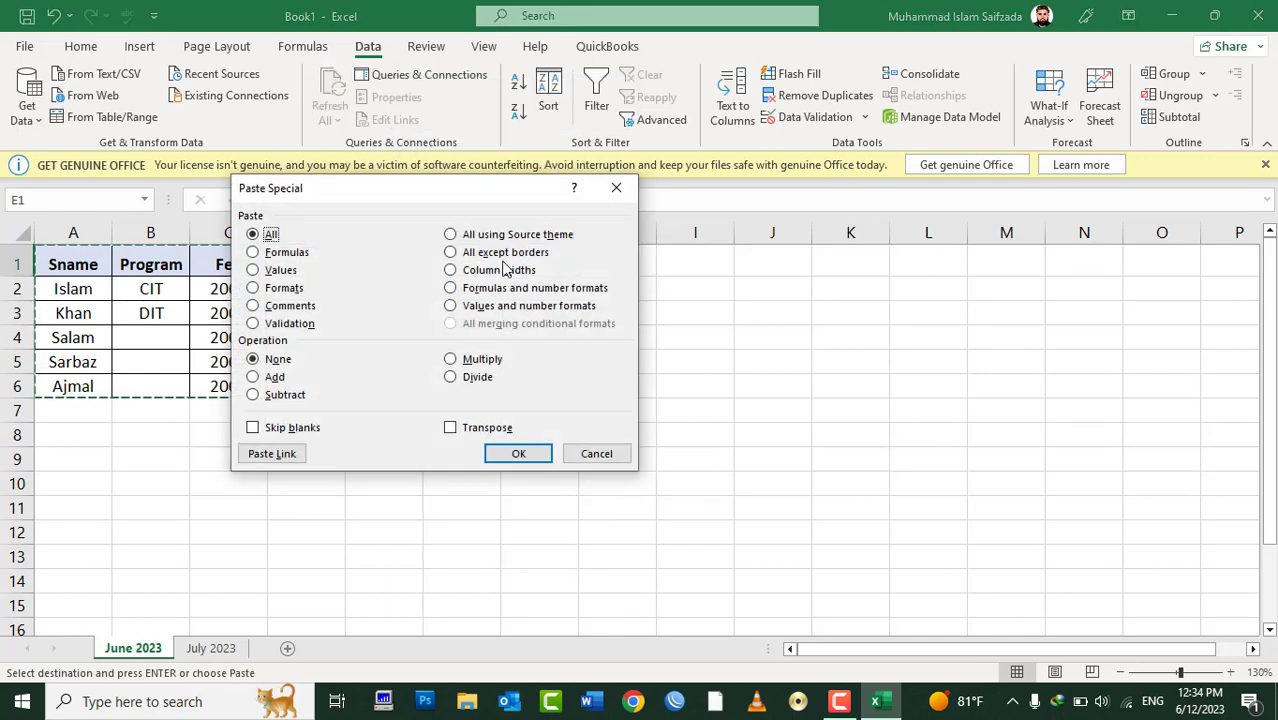
{"action": "left_click", "coordinate": [507, 236]}
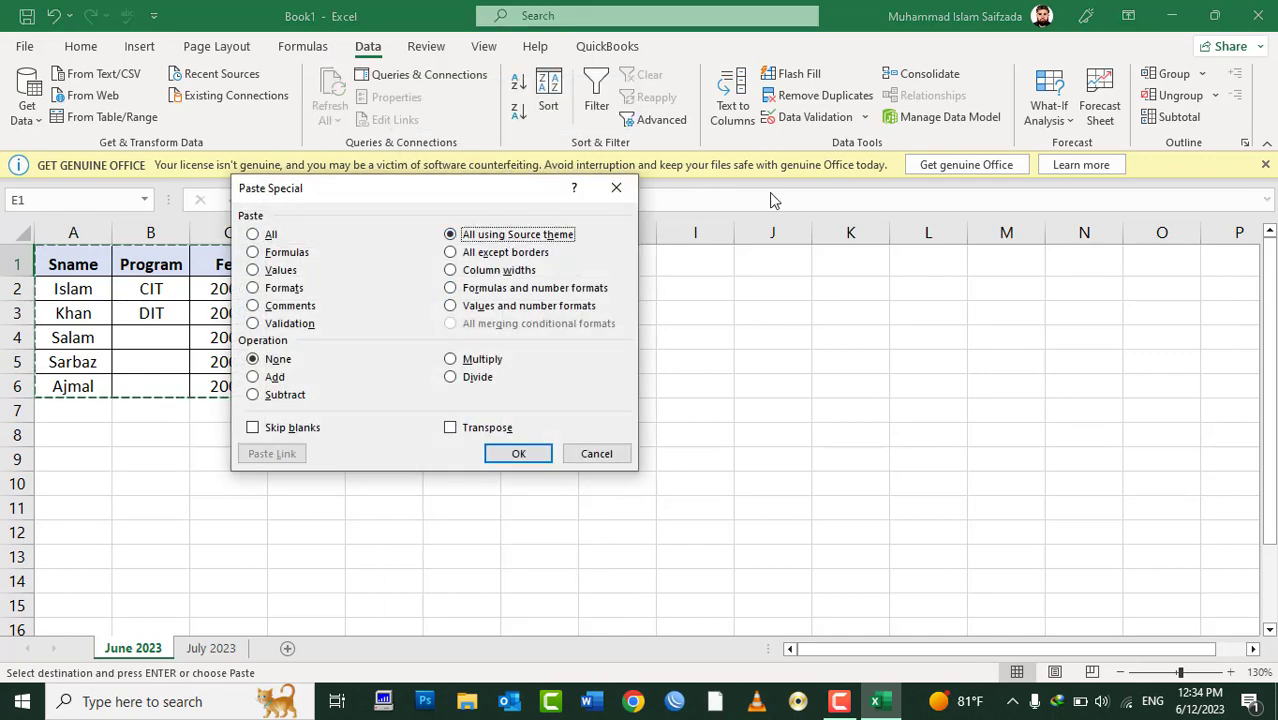
{"action": "left_click_drag", "start_coordinate": [495, 193], "coordinate": [905, 180]}
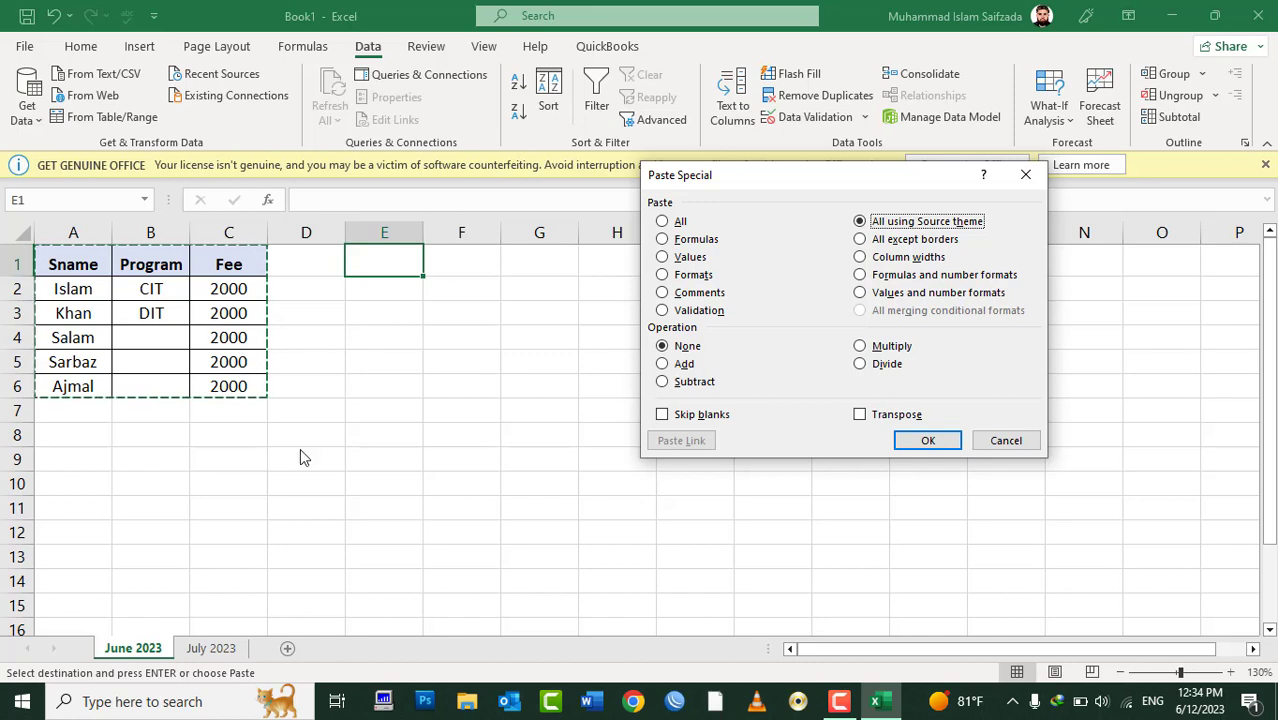
{"action": "left_click", "coordinate": [938, 442]}
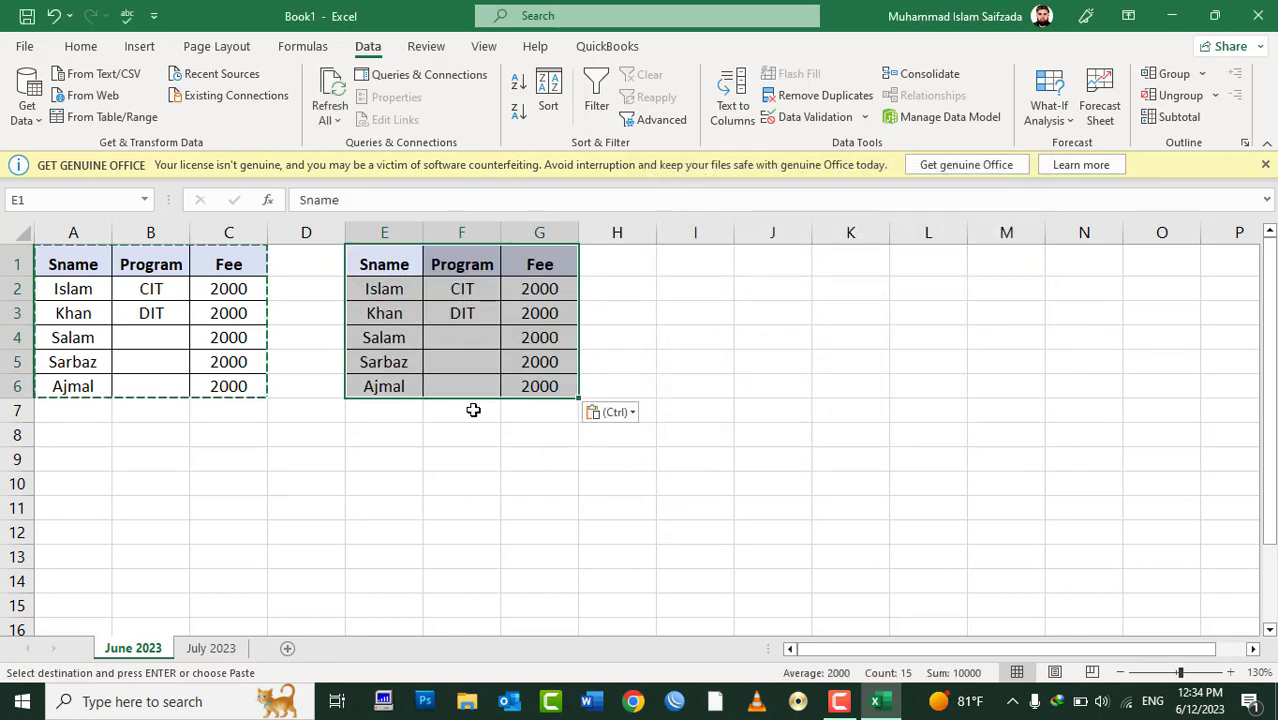
Step: Widen column B, then undo to remove the widening and the E1:G6 copy
{"action": "left_click", "coordinate": [471, 380]}
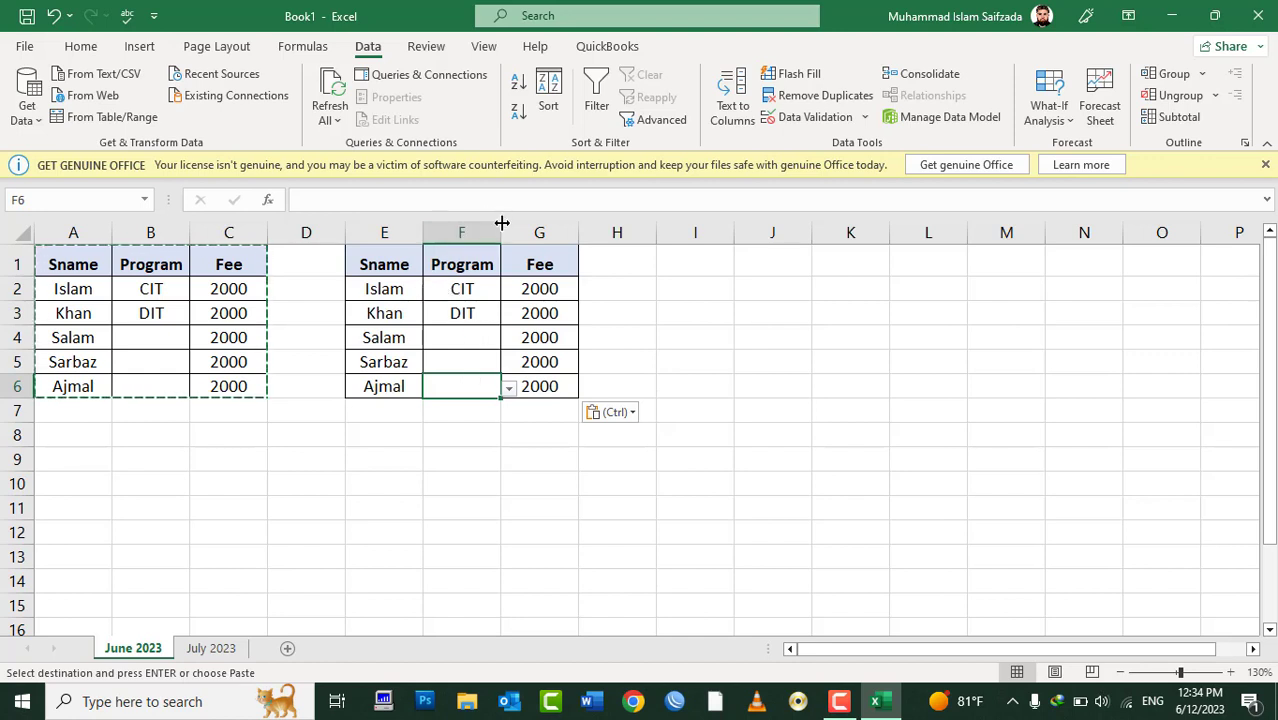
{"action": "left_click_drag", "start_coordinate": [188, 229], "coordinate": [301, 244]}
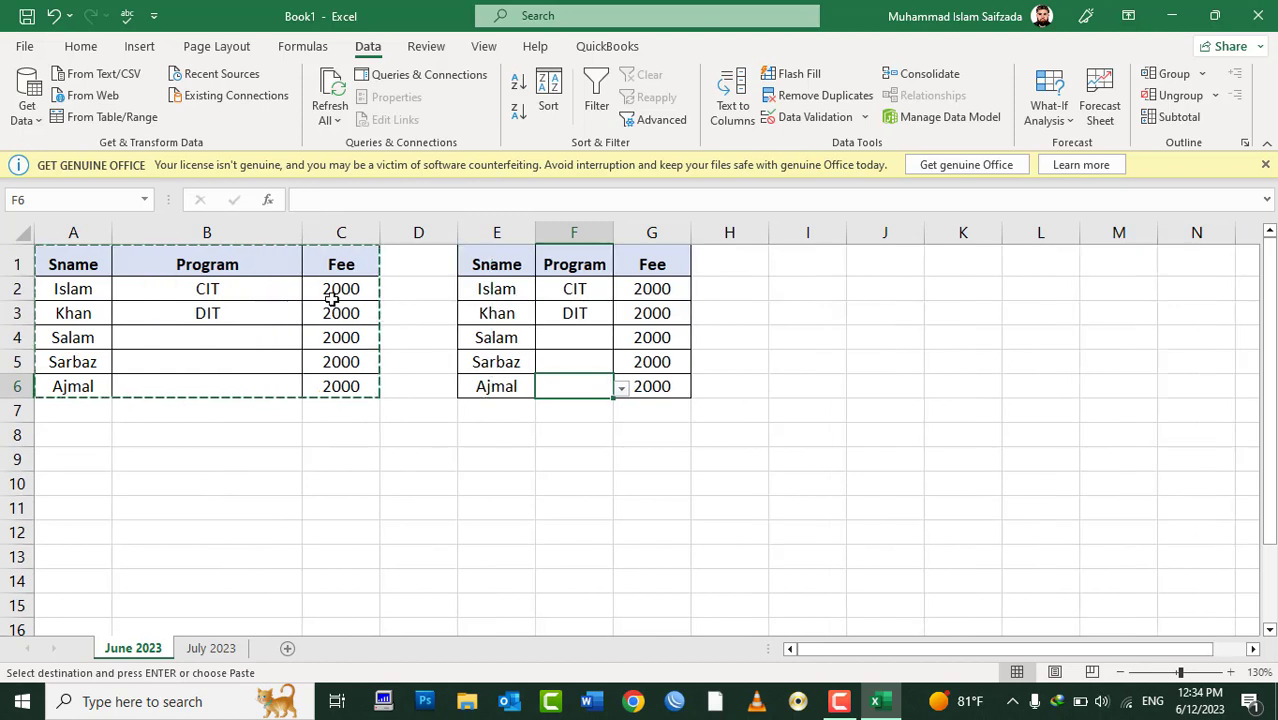
{"action": "key", "text": "Escape"}
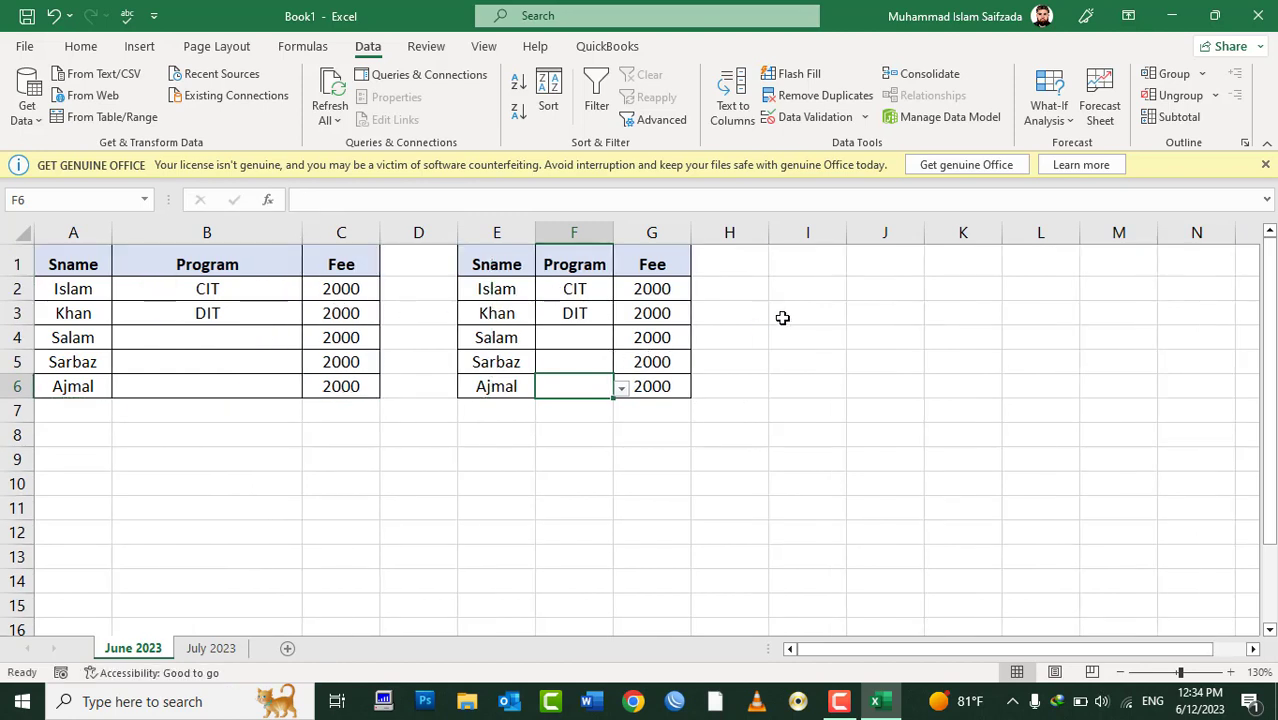
{"action": "key", "text": "ctrl+z"}
{"action": "key", "text": "ctrl+z"}
Step: Open Paste Special on empty cell J2 and close it without pasting
{"action": "left_click", "coordinate": [773, 286]}
{"action": "right_click", "coordinate": [780, 293]}
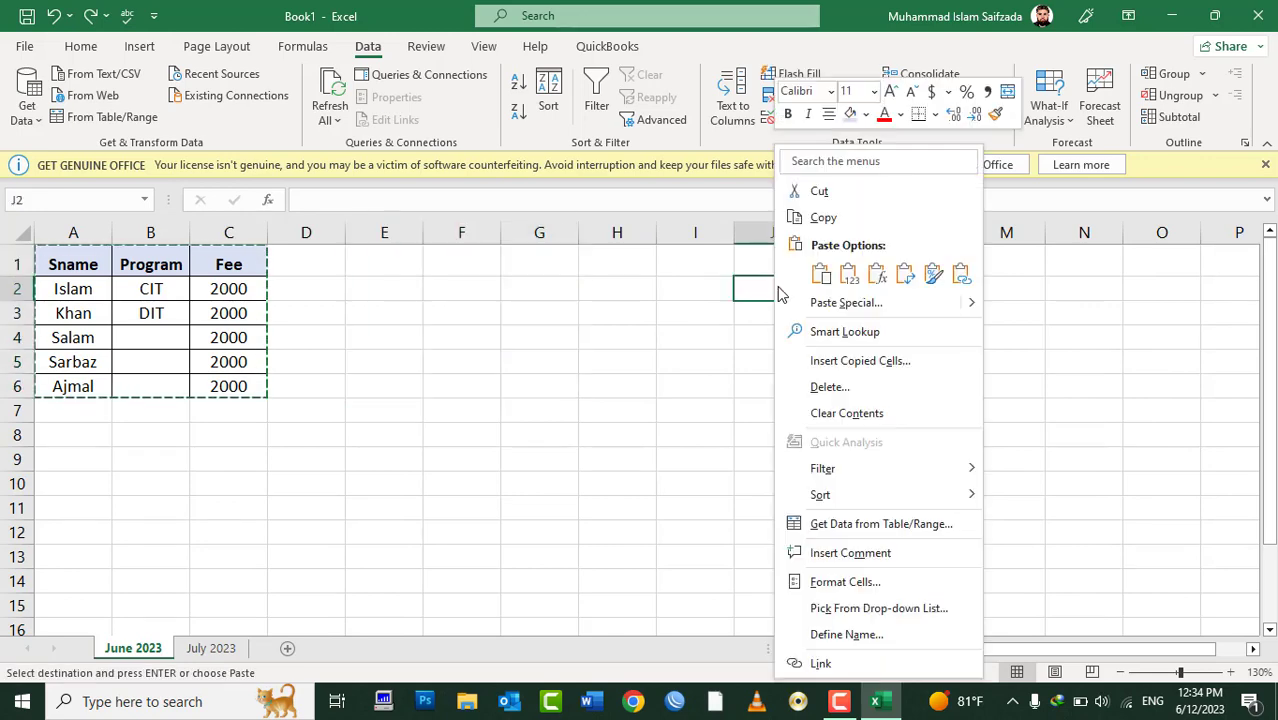
{"action": "left_click", "coordinate": [833, 303]}
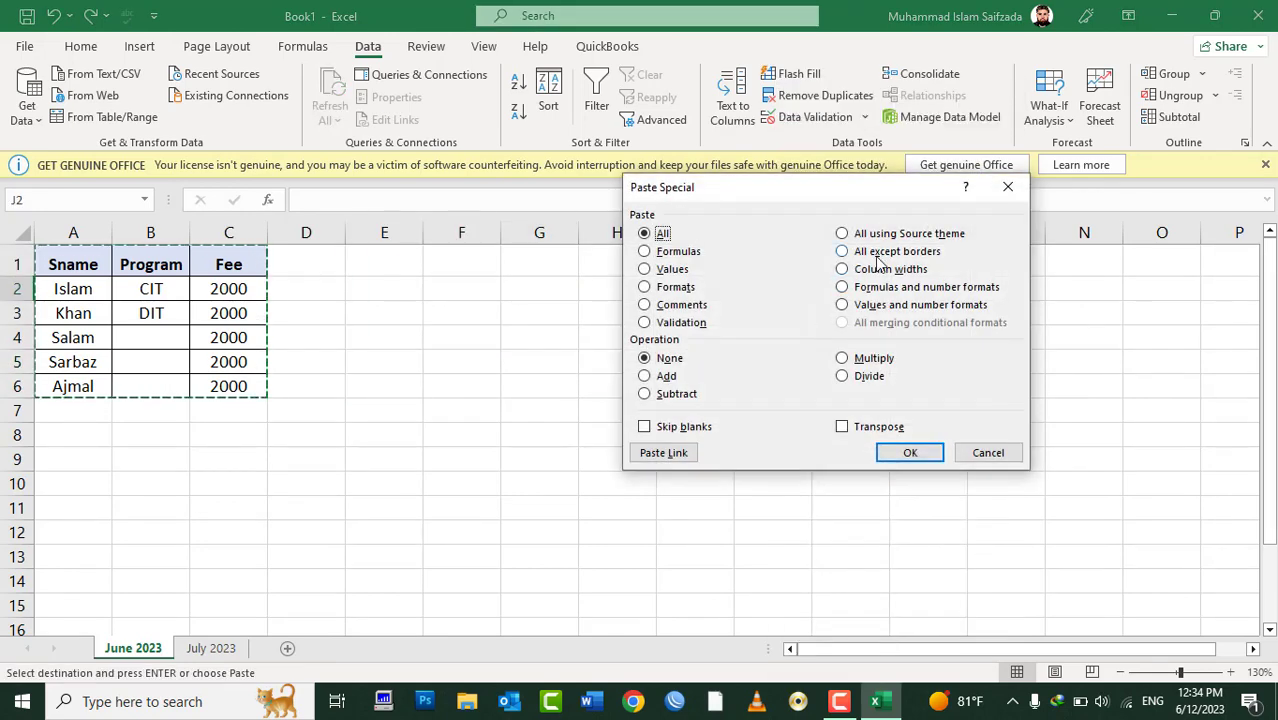
{"action": "key", "text": "Escape"}
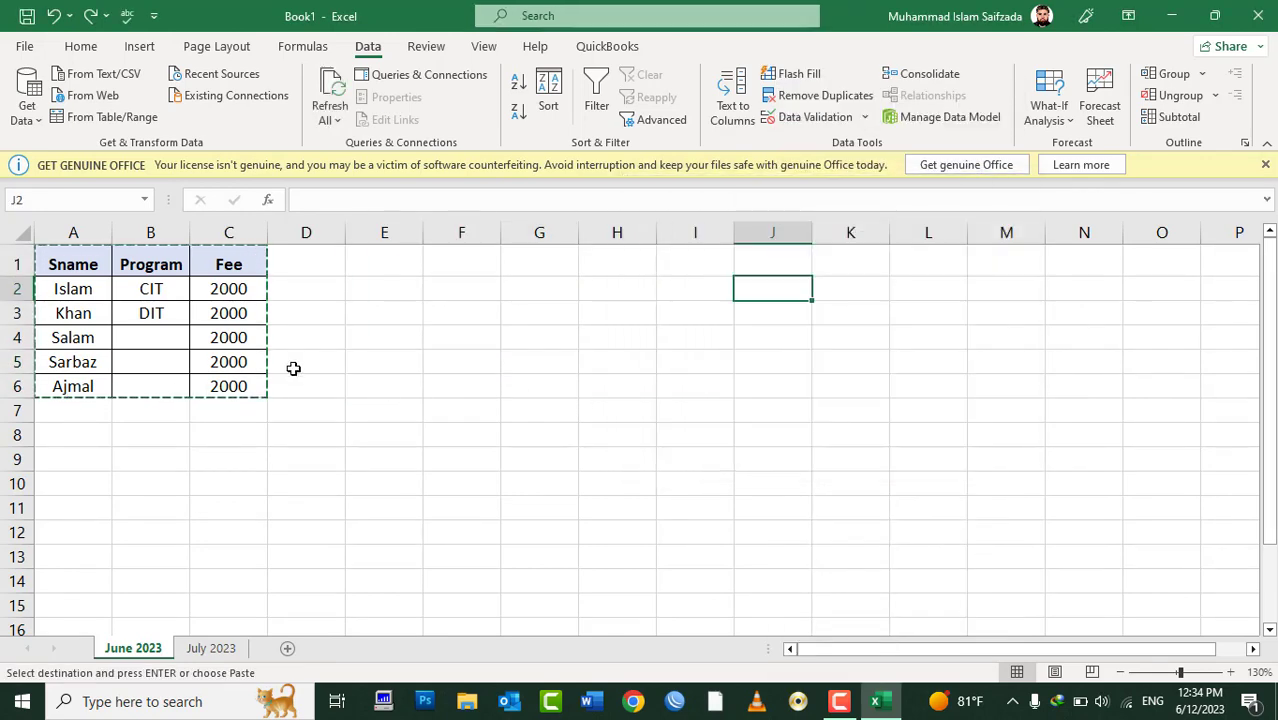
{"action": "key", "text": "Escape"}
{"action": "mouse_move", "coordinate": [228, 262]}
{"action": "left_mouse_down"}
{"action": "mouse_move", "coordinate": [137, 361]}
{"action": "mouse_move", "coordinate": [80, 381]}
{"action": "left_mouse_up"}
Step: Copy A1:C6 and paste it at E1 using Paste Special 'All except borders'
{"action": "right_click", "coordinate": [80, 381]}
{"action": "left_click", "coordinate": [100, 190]}
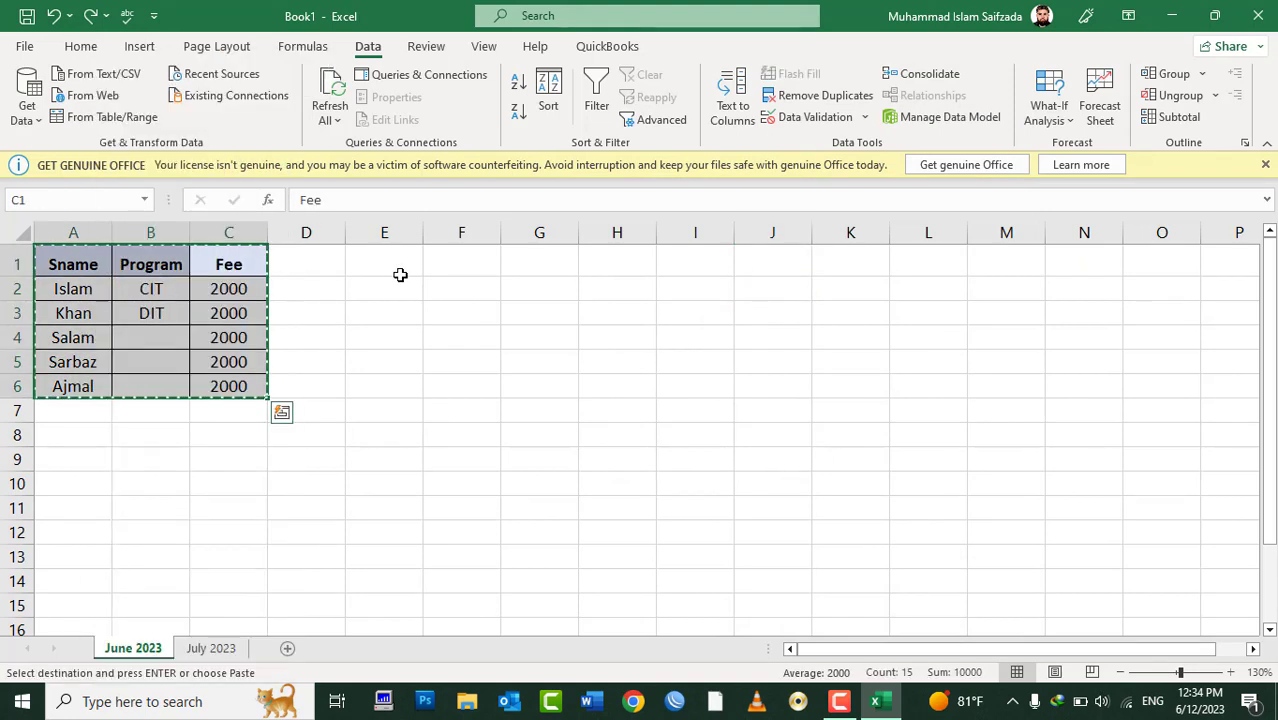
{"action": "left_click", "coordinate": [400, 275]}
{"action": "right_click", "coordinate": [402, 263]}
{"action": "left_click", "coordinate": [459, 305]}
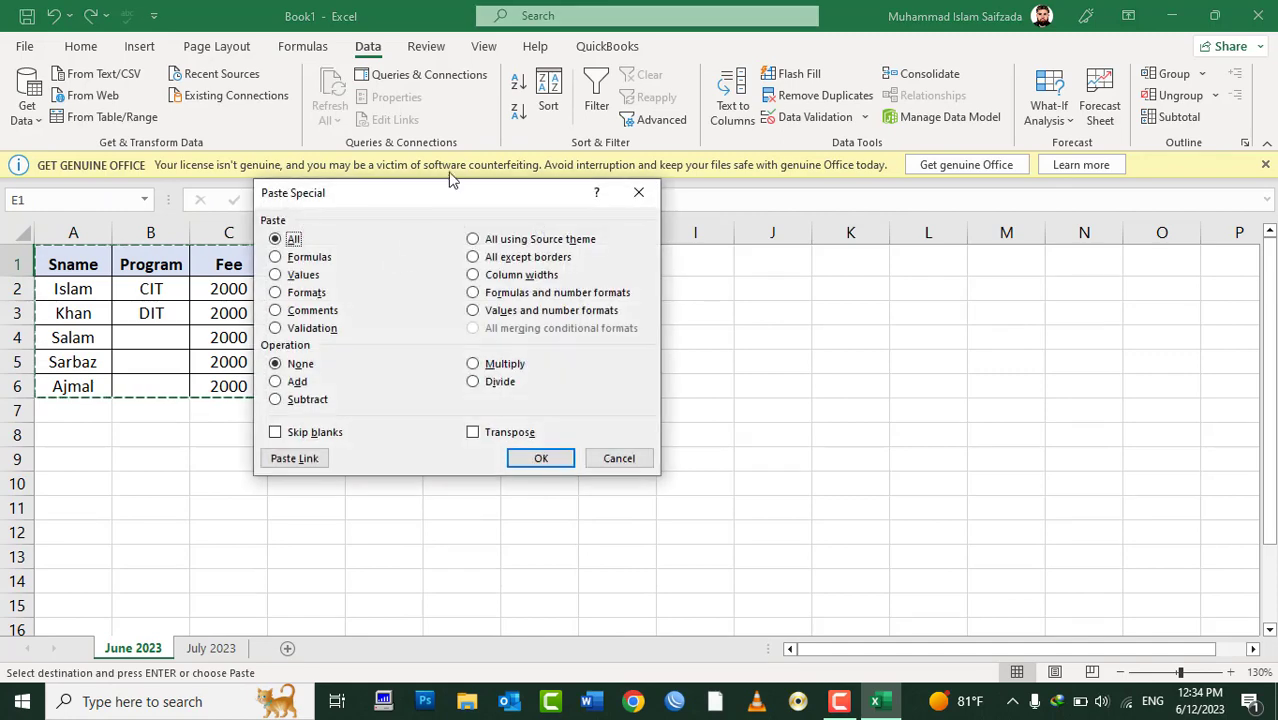
{"action": "left_click_drag", "start_coordinate": [447, 194], "coordinate": [988, 185]}
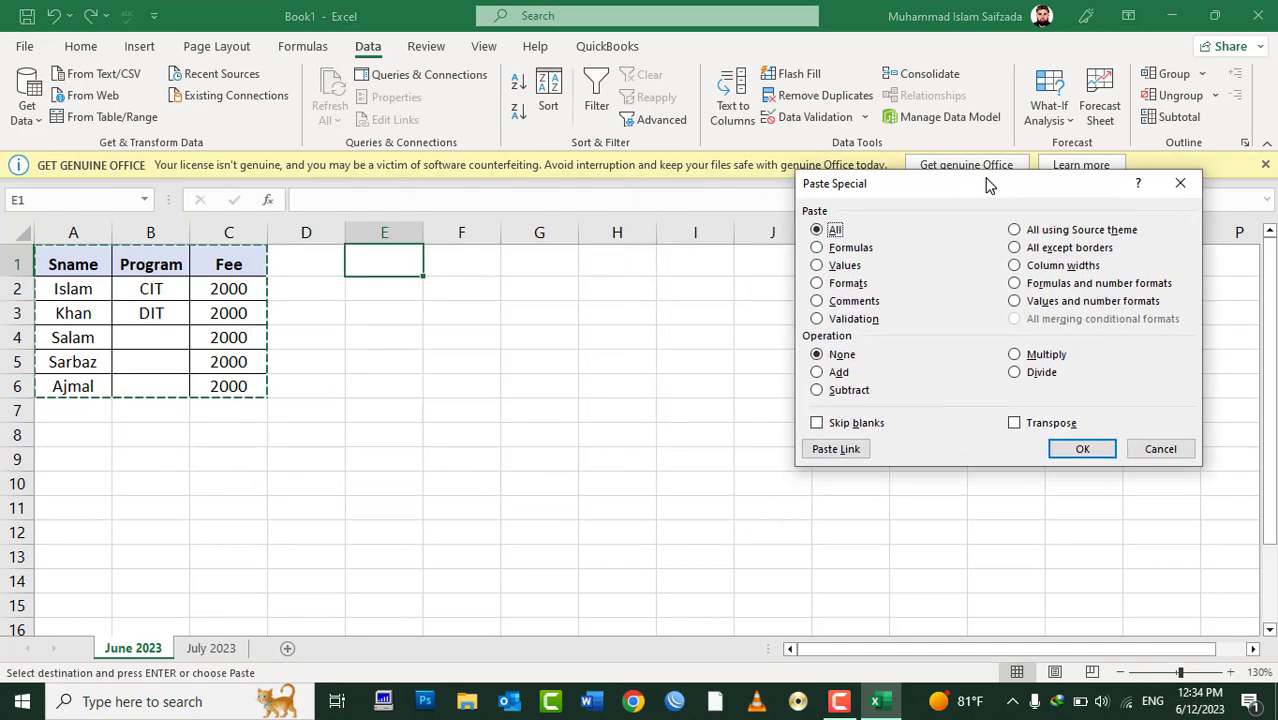
{"action": "left_click", "coordinate": [1069, 254]}
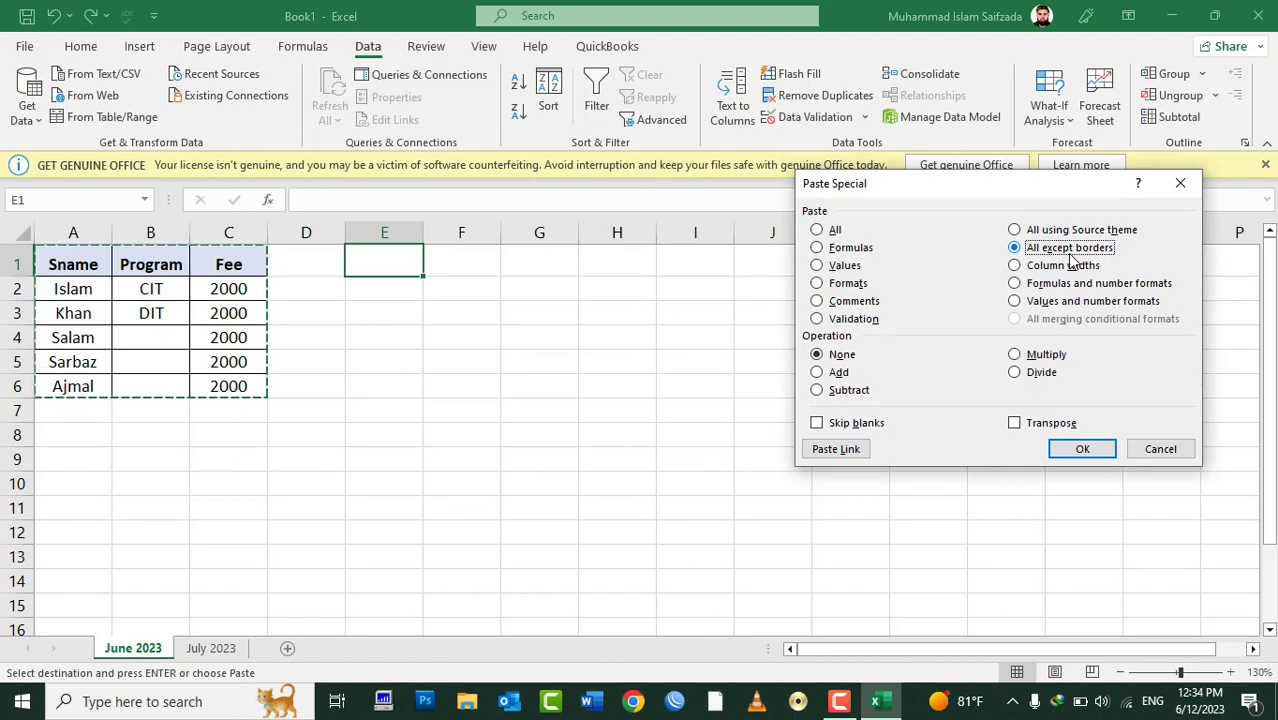
{"action": "left_click", "coordinate": [1082, 449]}
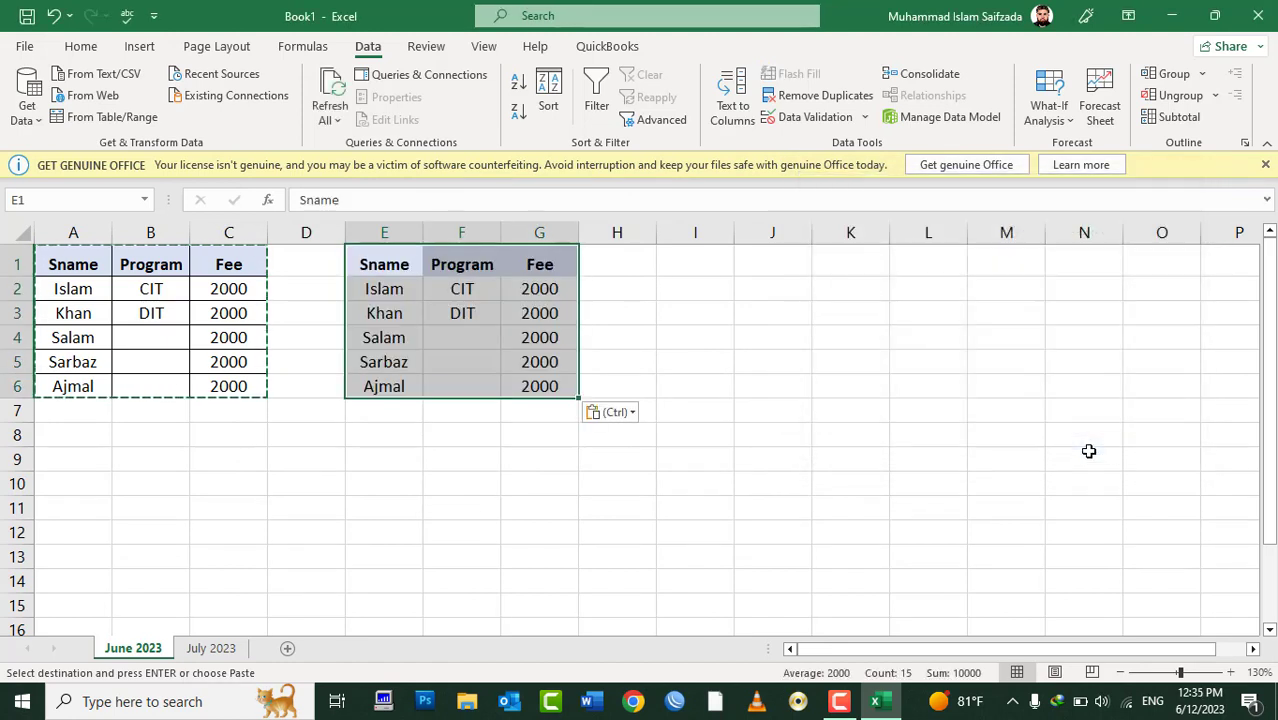
{"action": "left_click", "coordinate": [1089, 451]}
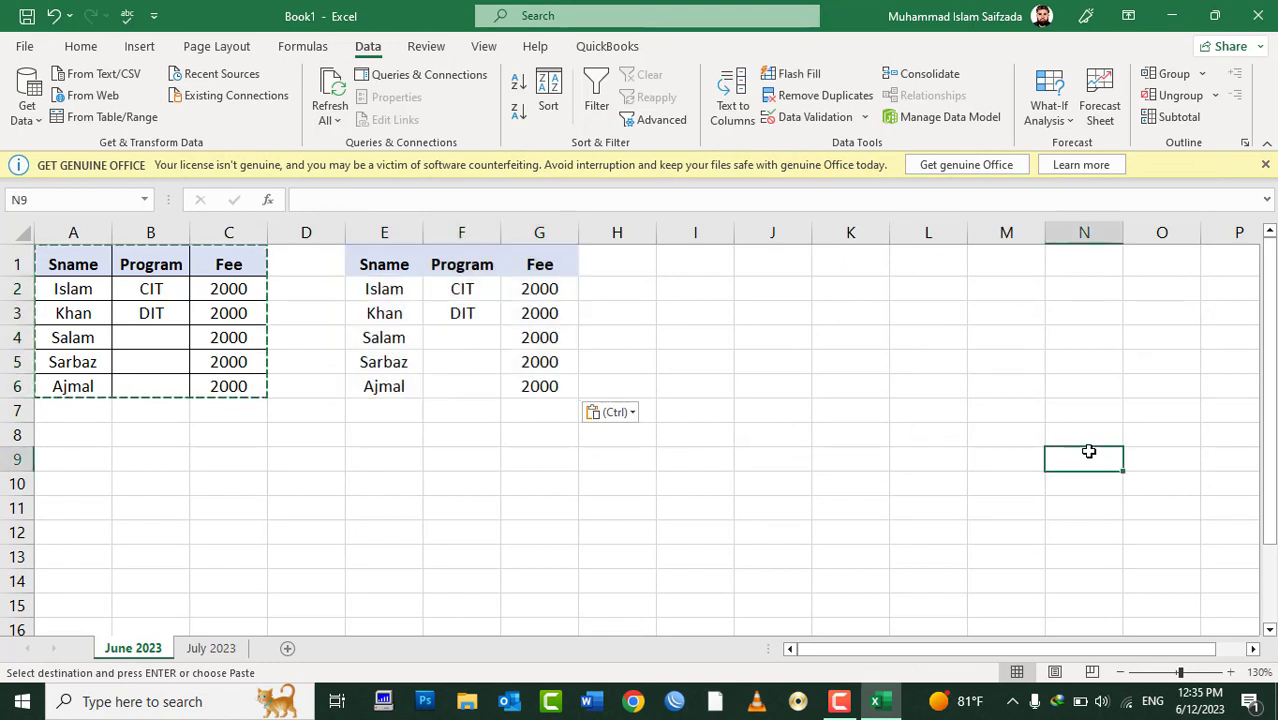
Step: Enter the student's full three-part name in A2 and autofit column A to it
{"action": "key", "text": "Escape"}
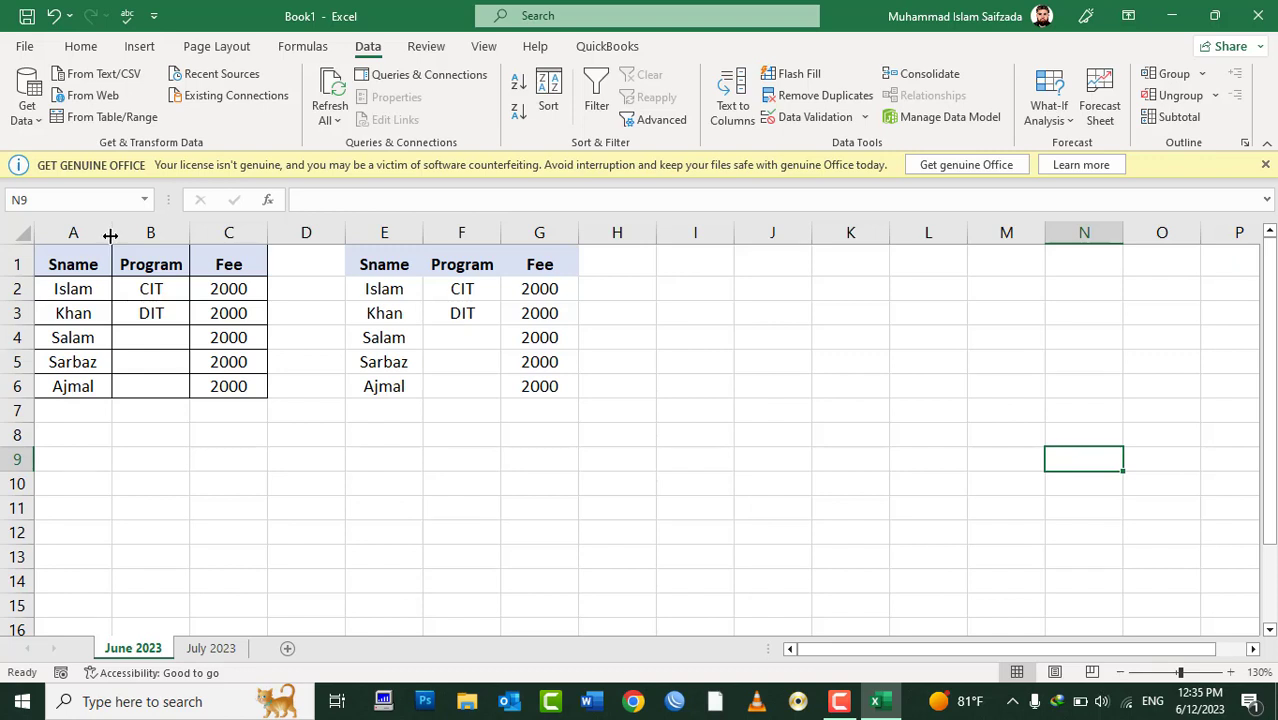
{"action": "left_click_drag", "start_coordinate": [118, 235], "coordinate": [165, 235]}
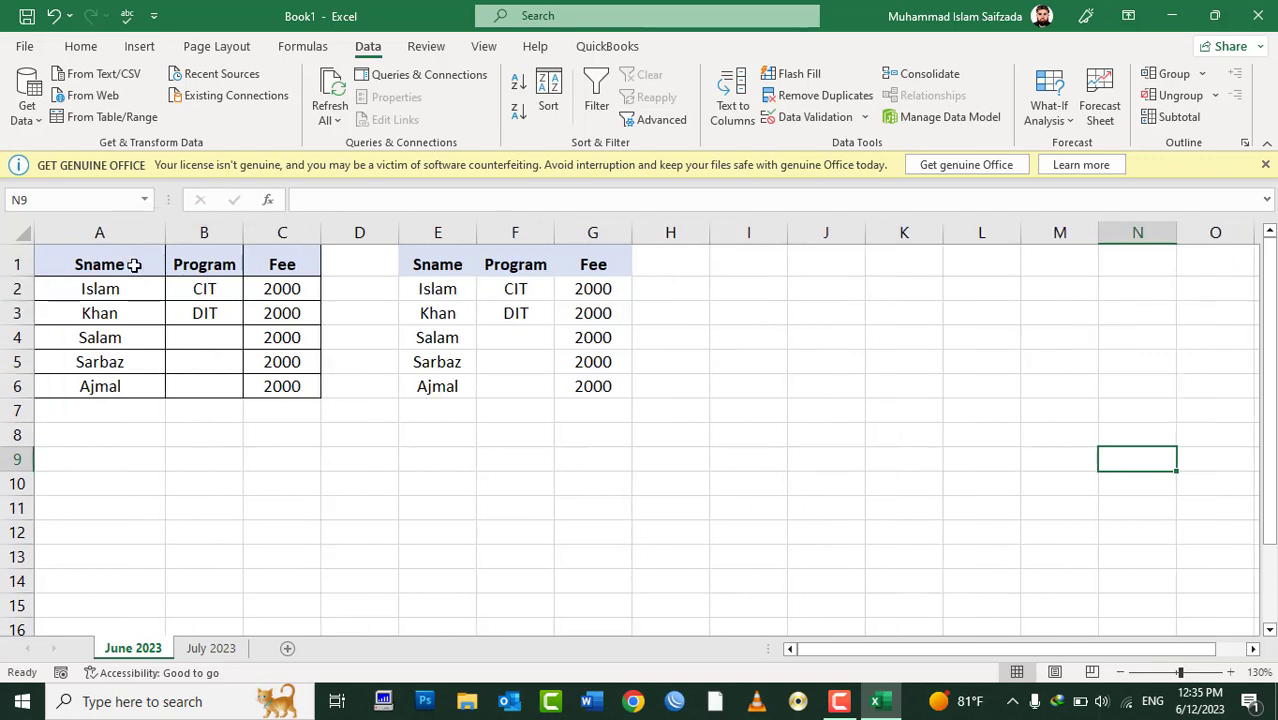
{"action": "left_click", "coordinate": [114, 290]}
{"action": "type", "text": "M"}
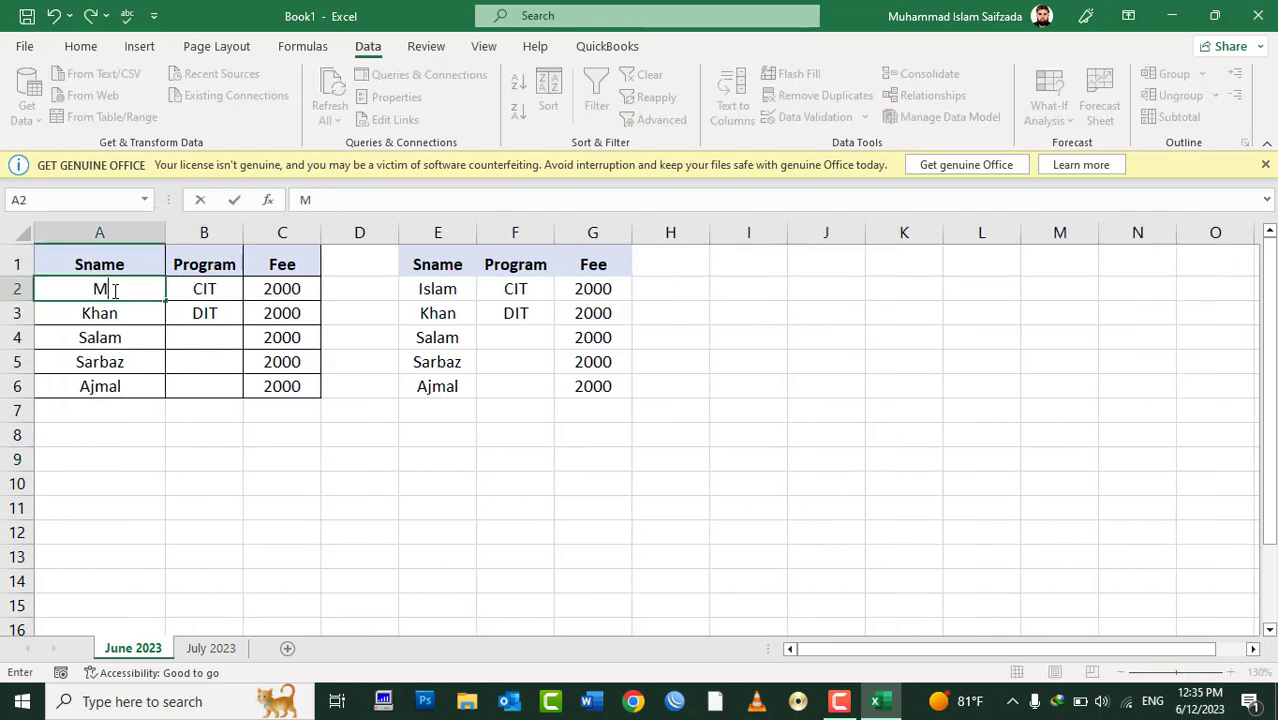
{"action": "type", "text": "uhammad Islam S"}
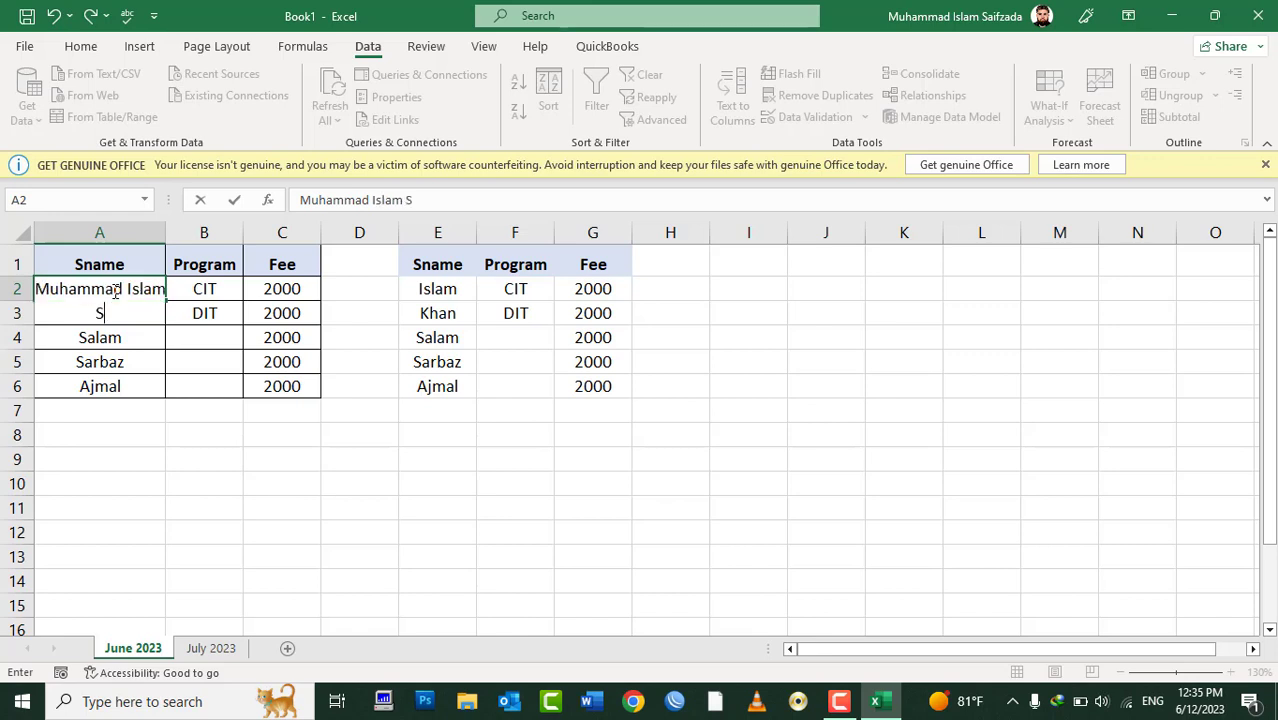
{"action": "type", "text": "aifzada"}
{"action": "key", "text": "BackSpace"}
{"action": "key", "text": "BackSpace"}
{"action": "key", "text": "BackSpace"}
{"action": "type", "text": "q"}
{"action": "key", "text": "BackSpace"}
{"action": "type", "text": "a"}
{"action": "type", "text": "d Isla"}
{"action": "key", "text": "Return"}
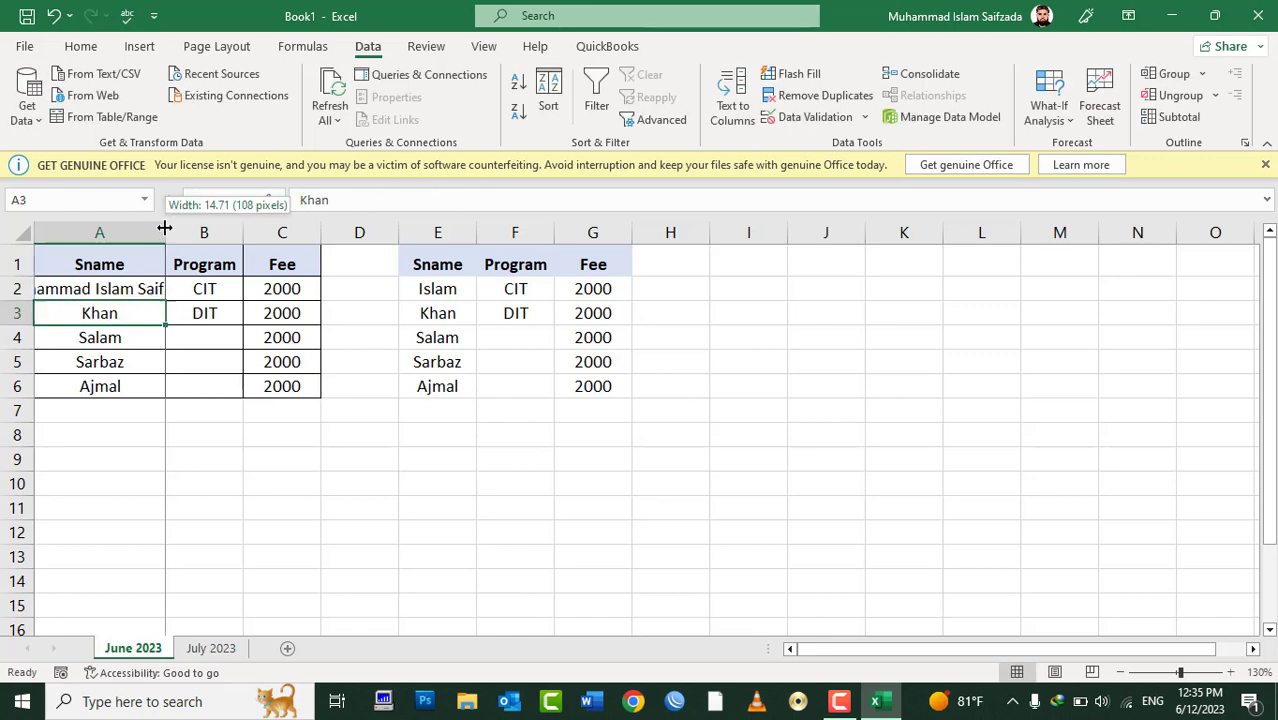
{"action": "double_click", "coordinate": [165, 232]}
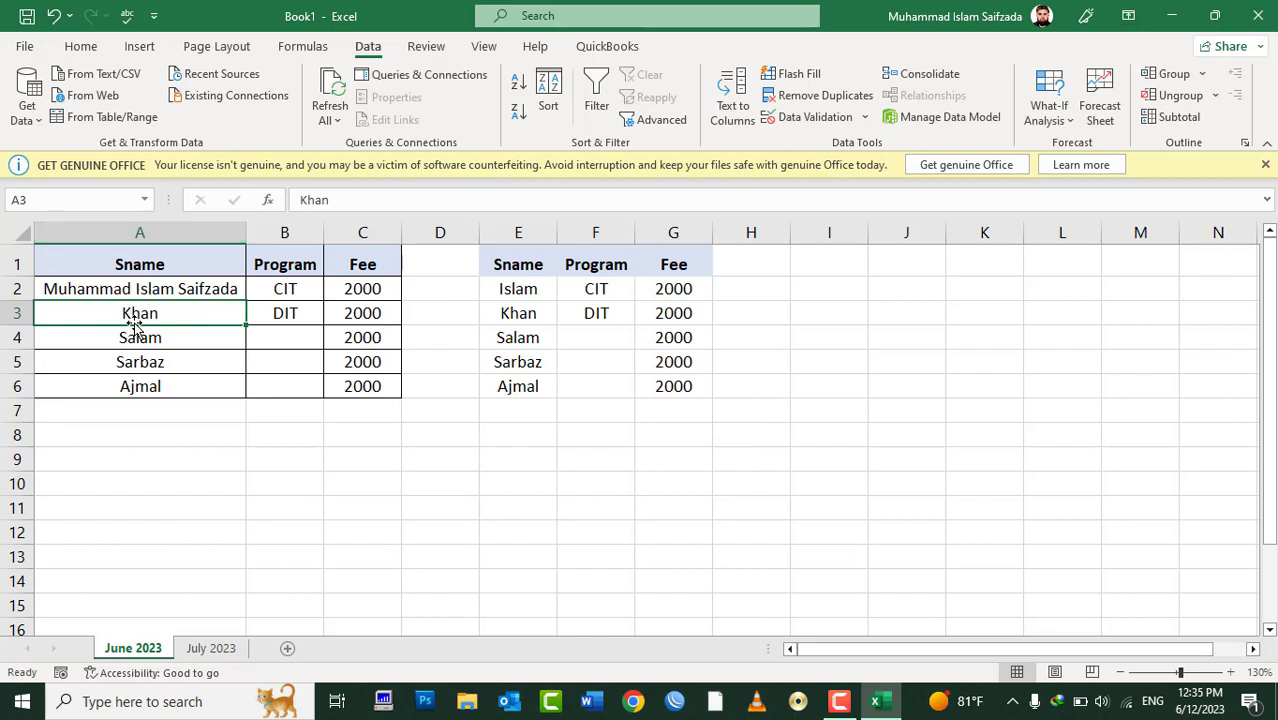
{"action": "left_click_drag", "start_coordinate": [163, 288], "coordinate": [163, 388]}
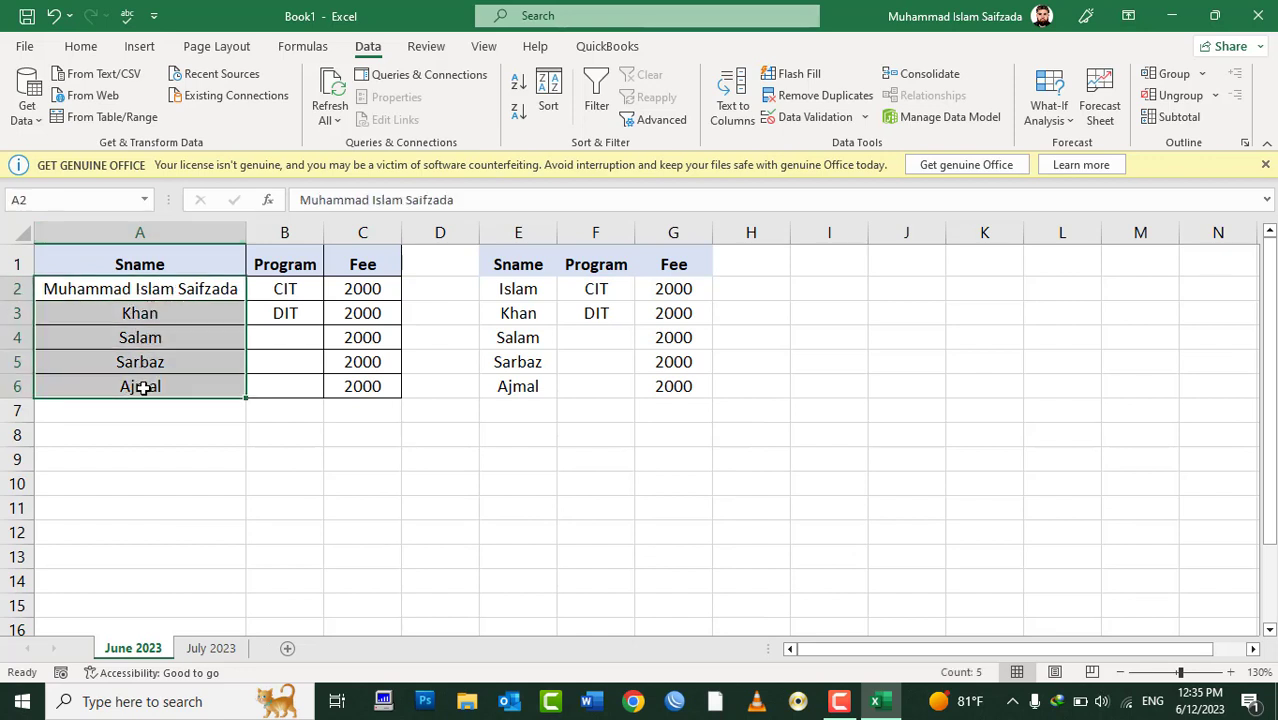
Step: Trial-widen column E, undo it, and select cell A3 with the Home commands shown
{"action": "left_click_drag", "start_coordinate": [522, 287], "coordinate": [531, 385]}
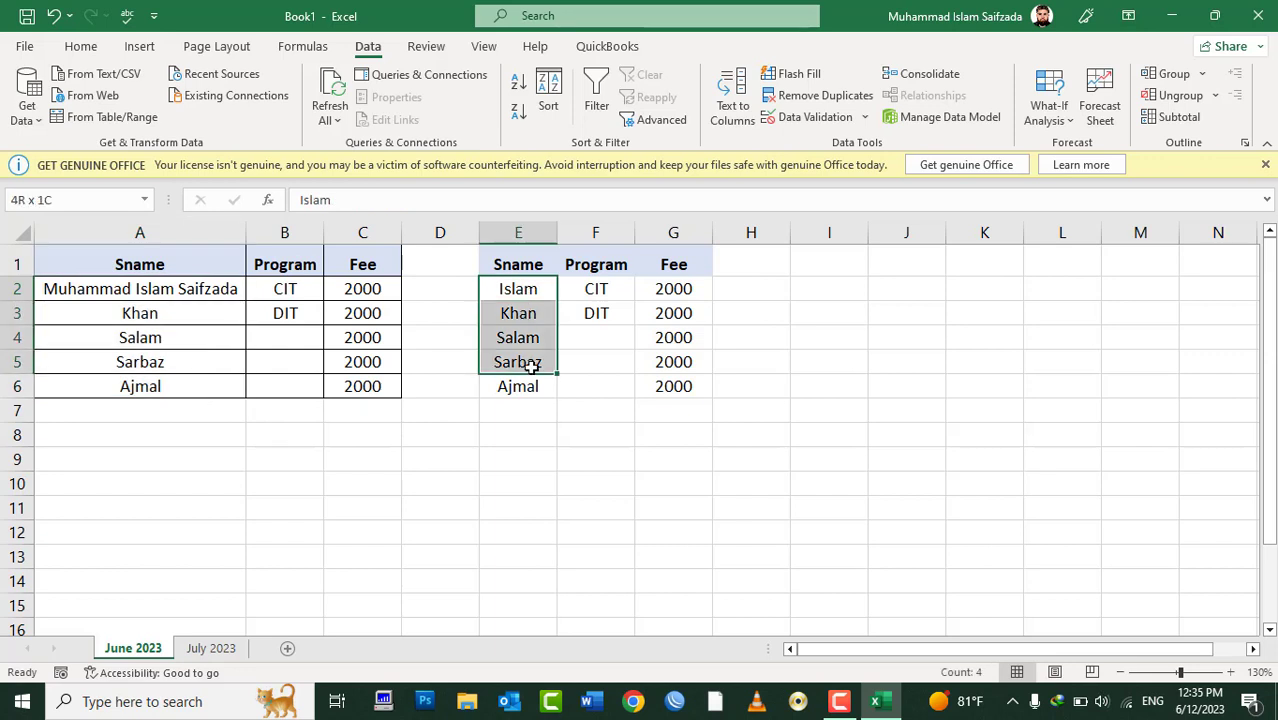
{"action": "left_click", "coordinate": [177, 290]}
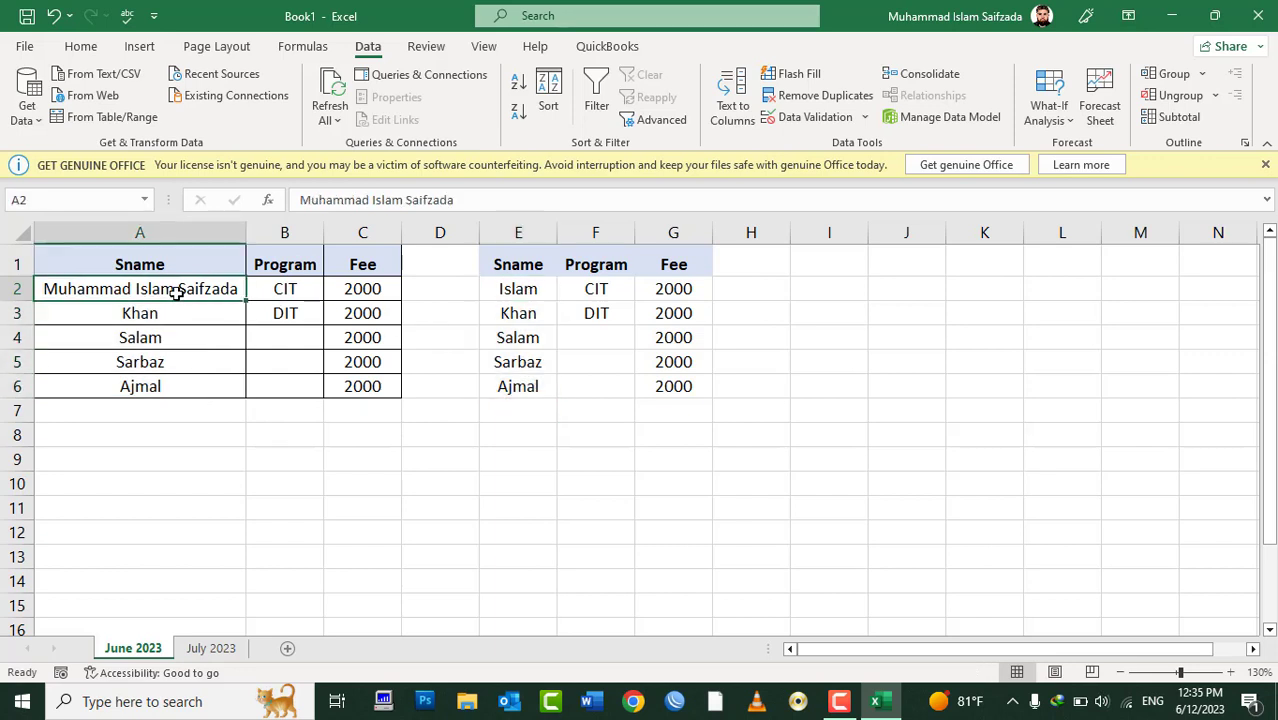
{"action": "left_click", "coordinate": [540, 316]}
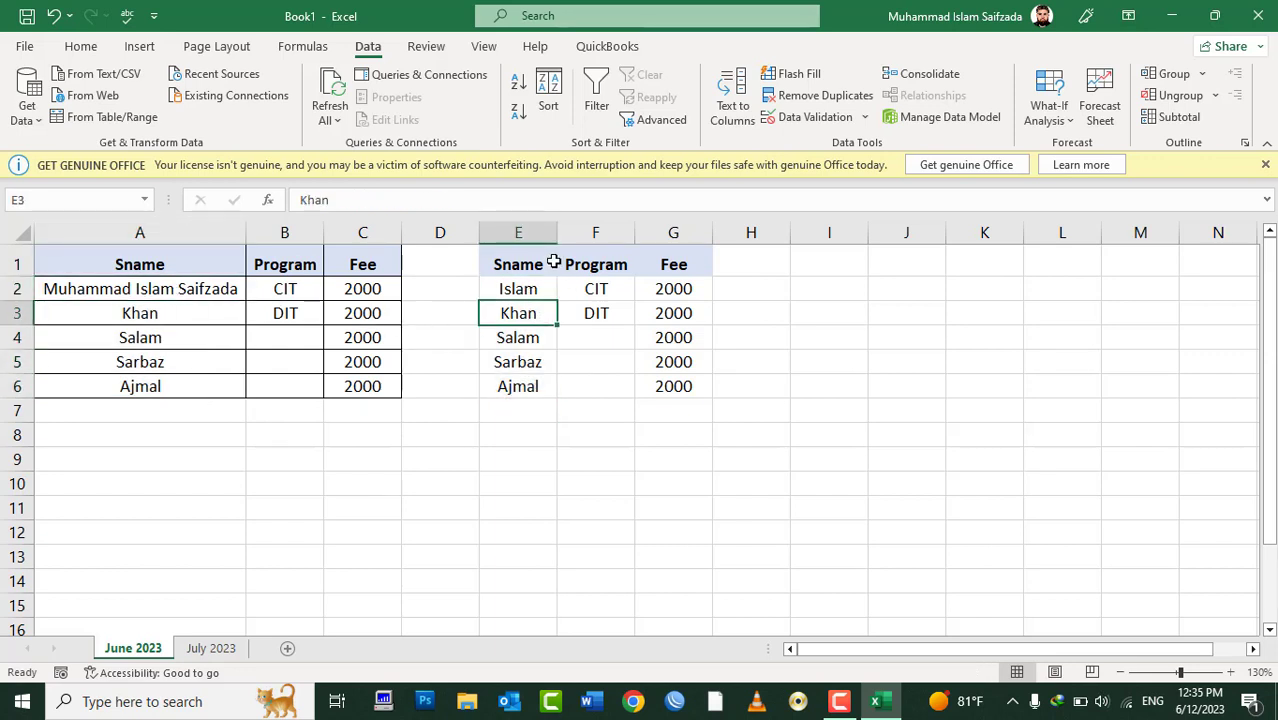
{"action": "left_click_drag", "start_coordinate": [557, 228], "coordinate": [627, 238]}
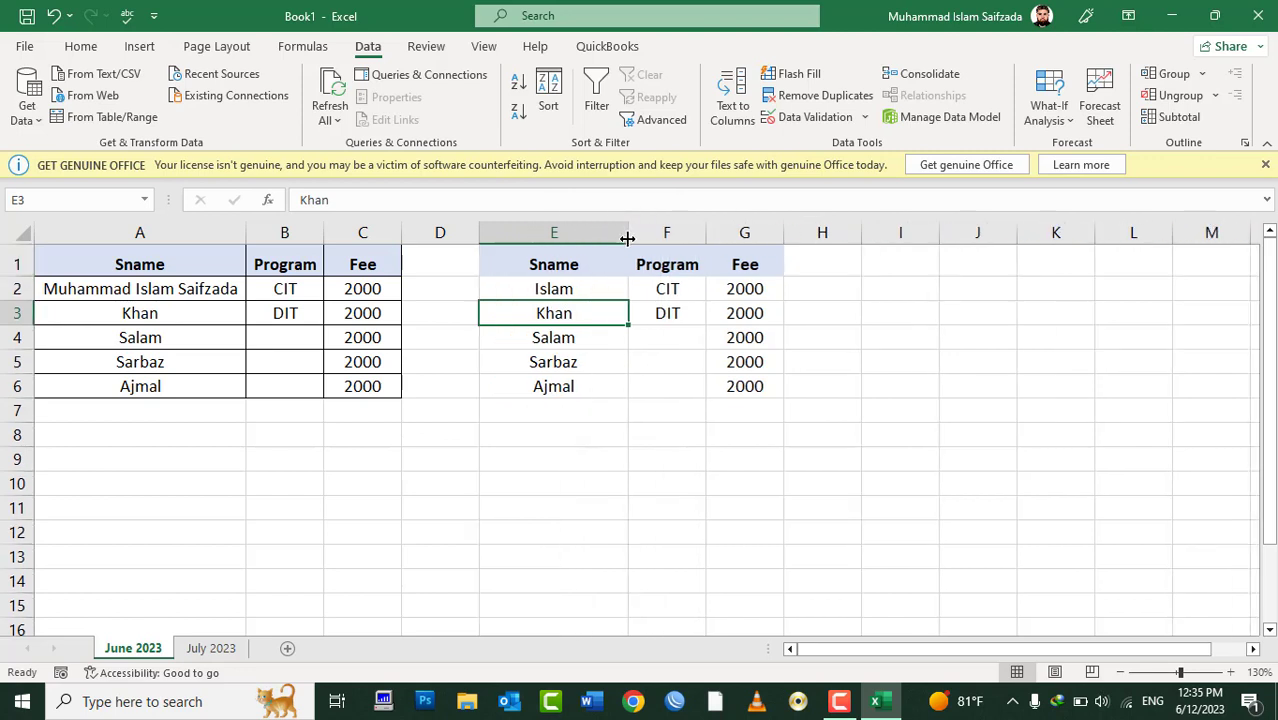
{"action": "key", "text": "ctrl+z"}
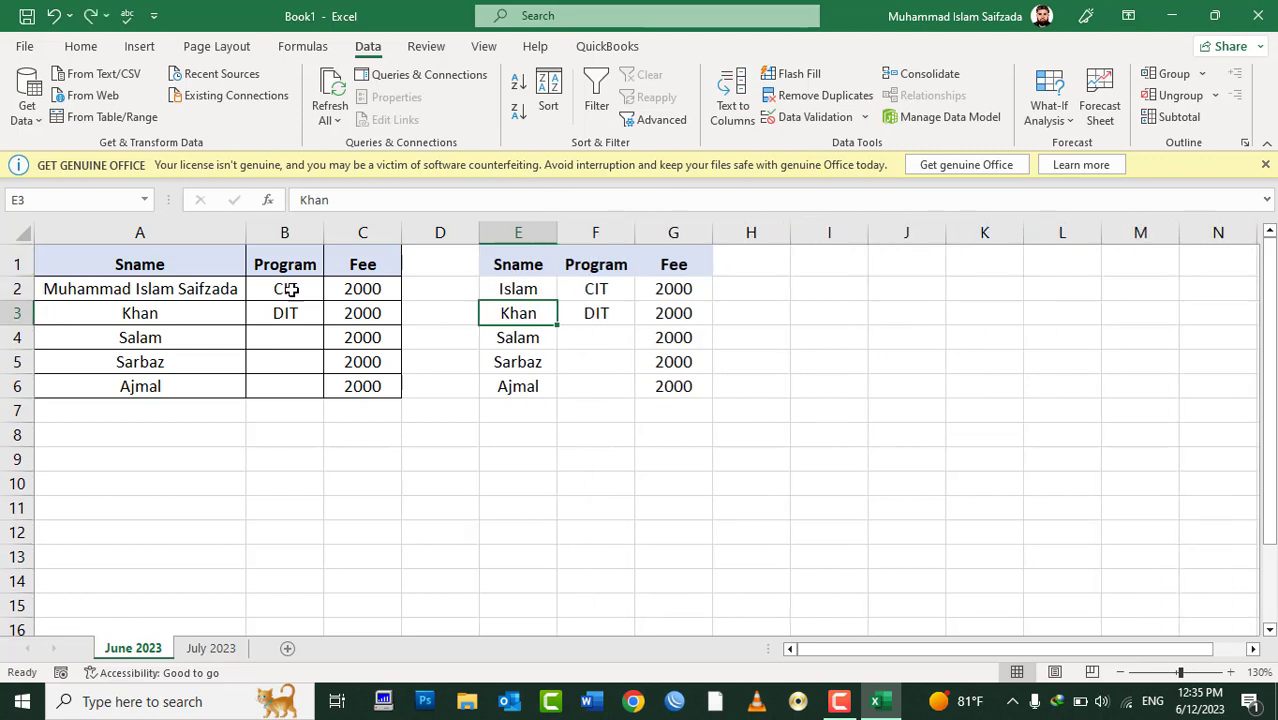
{"action": "left_click", "coordinate": [165, 316]}
{"action": "left_click", "coordinate": [163, 230]}
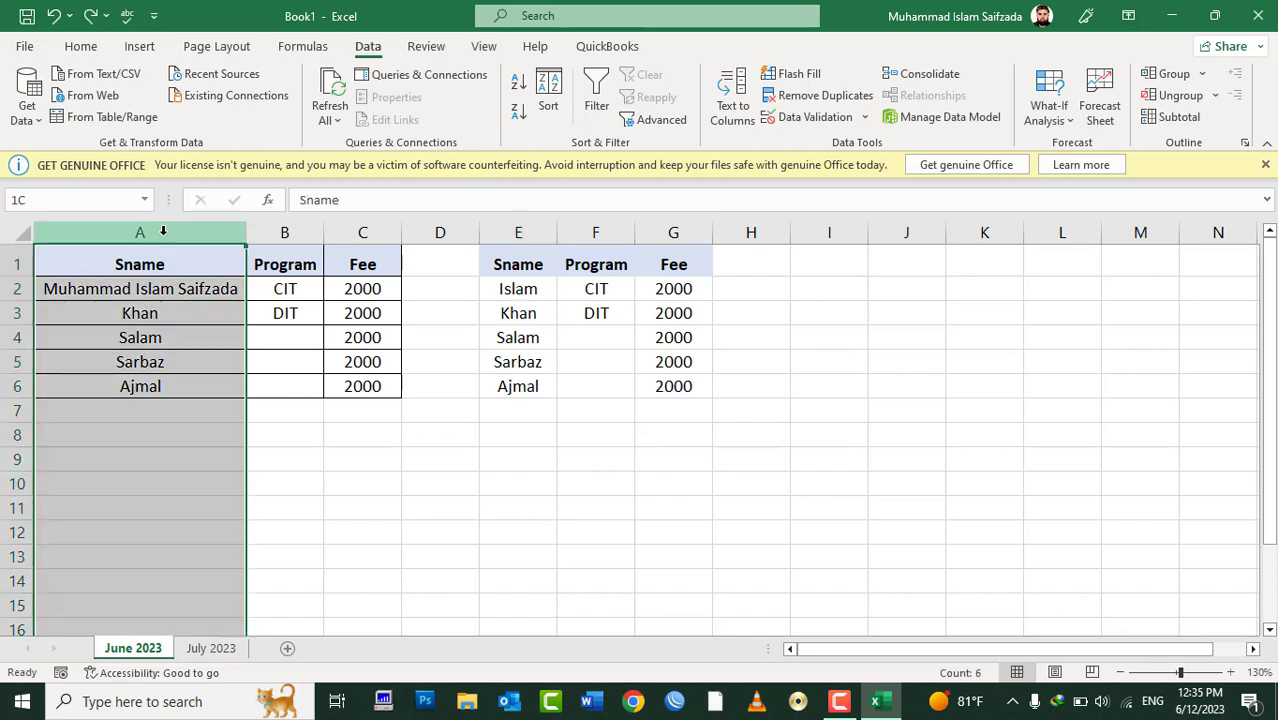
{"action": "left_click", "coordinate": [157, 313]}
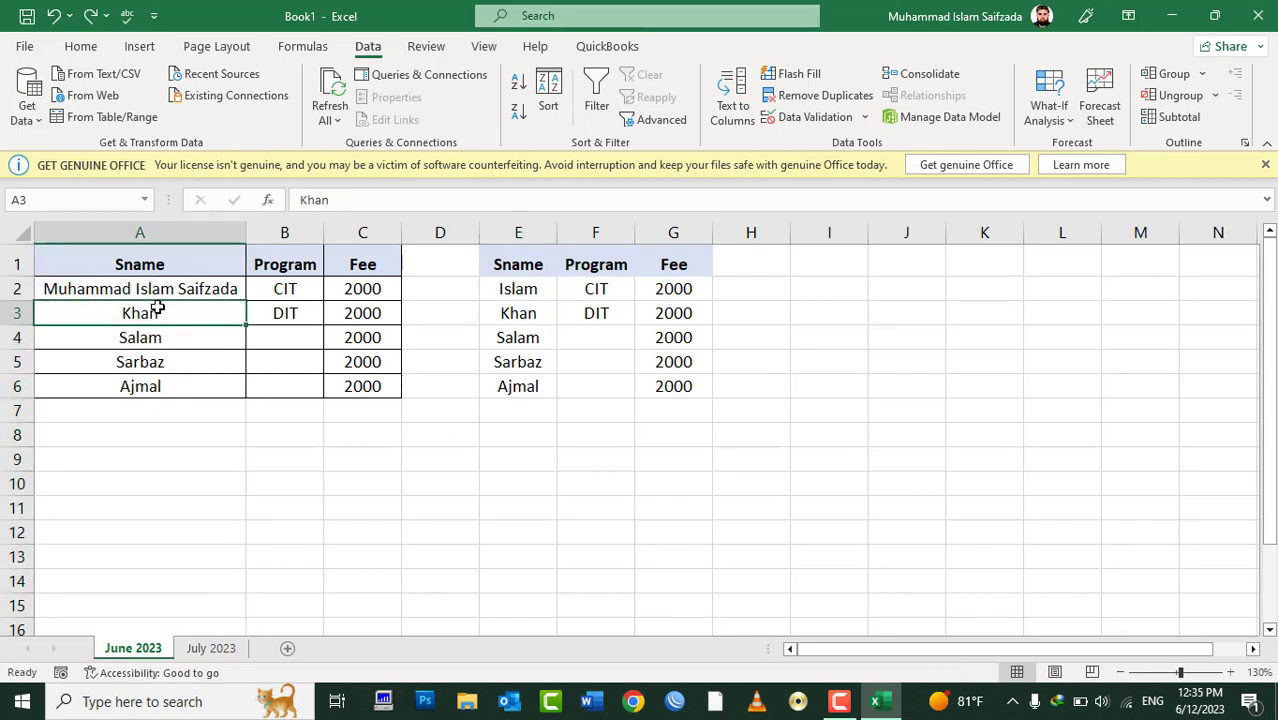
{"action": "left_click", "coordinate": [80, 46]}
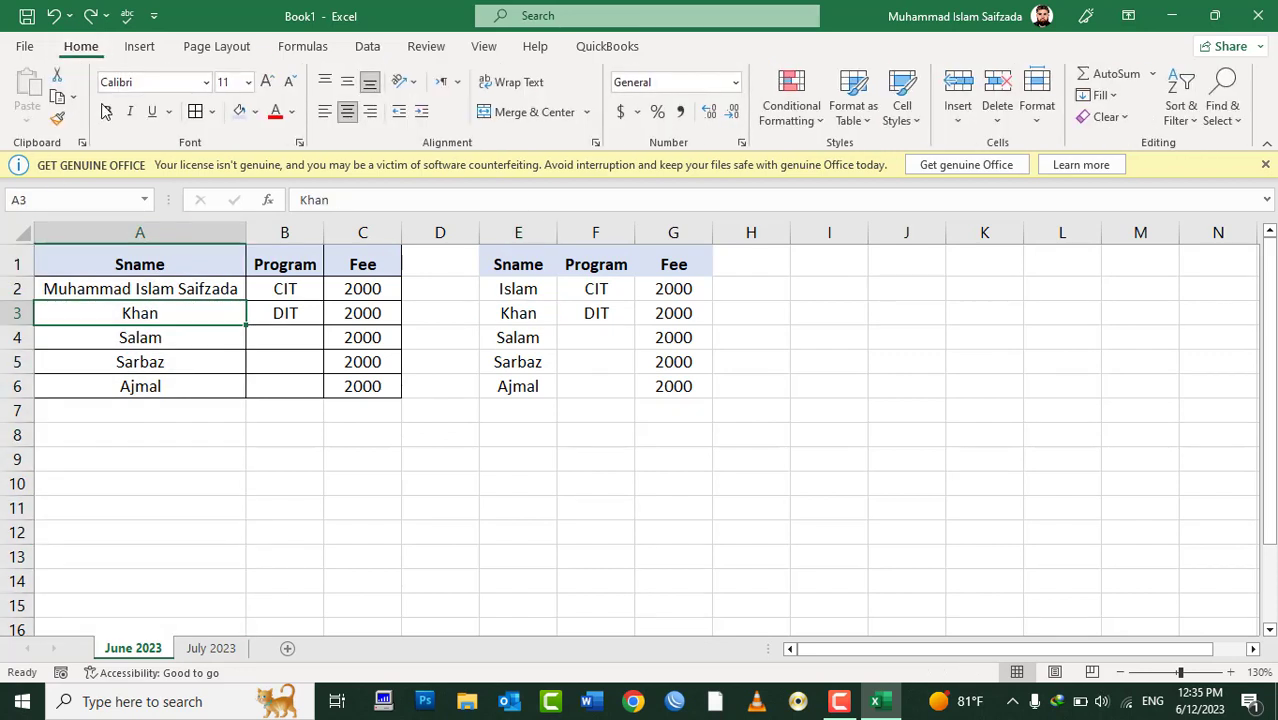
Step: Check column A's width of 24.14 in the Column Width dialog without changing it
{"action": "left_click", "coordinate": [1040, 110]}
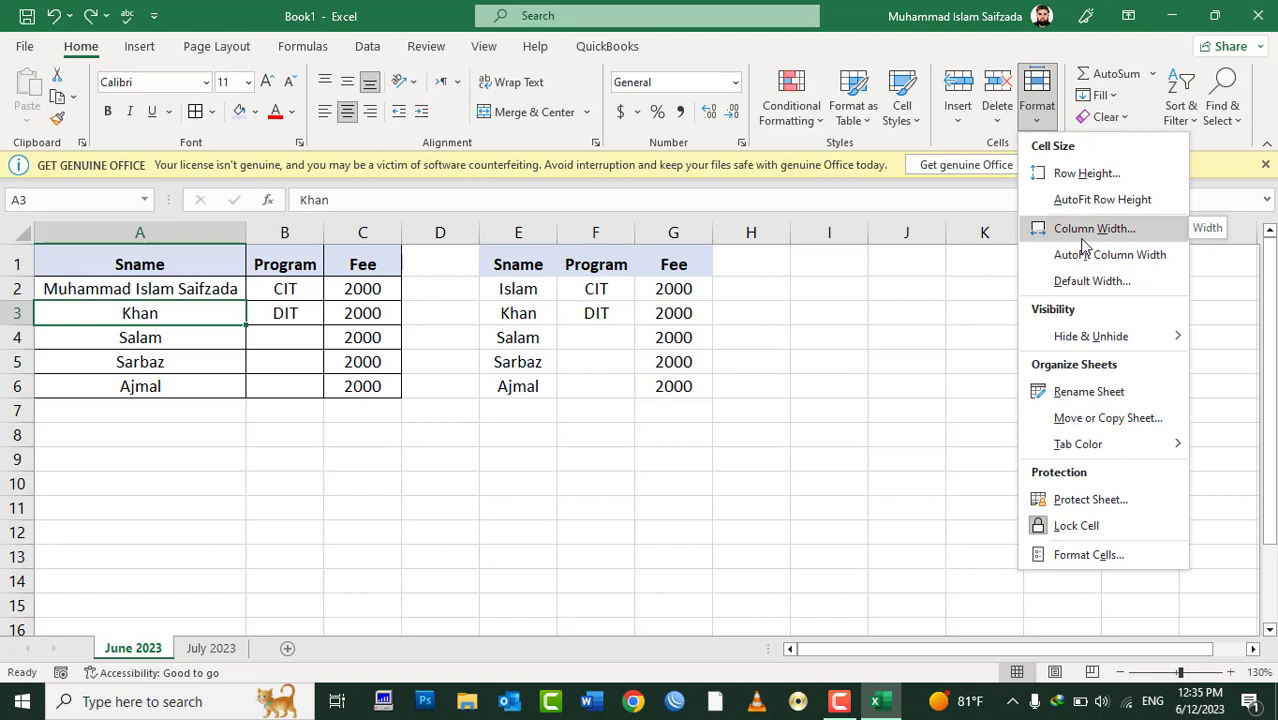
{"action": "left_click", "coordinate": [1082, 238]}
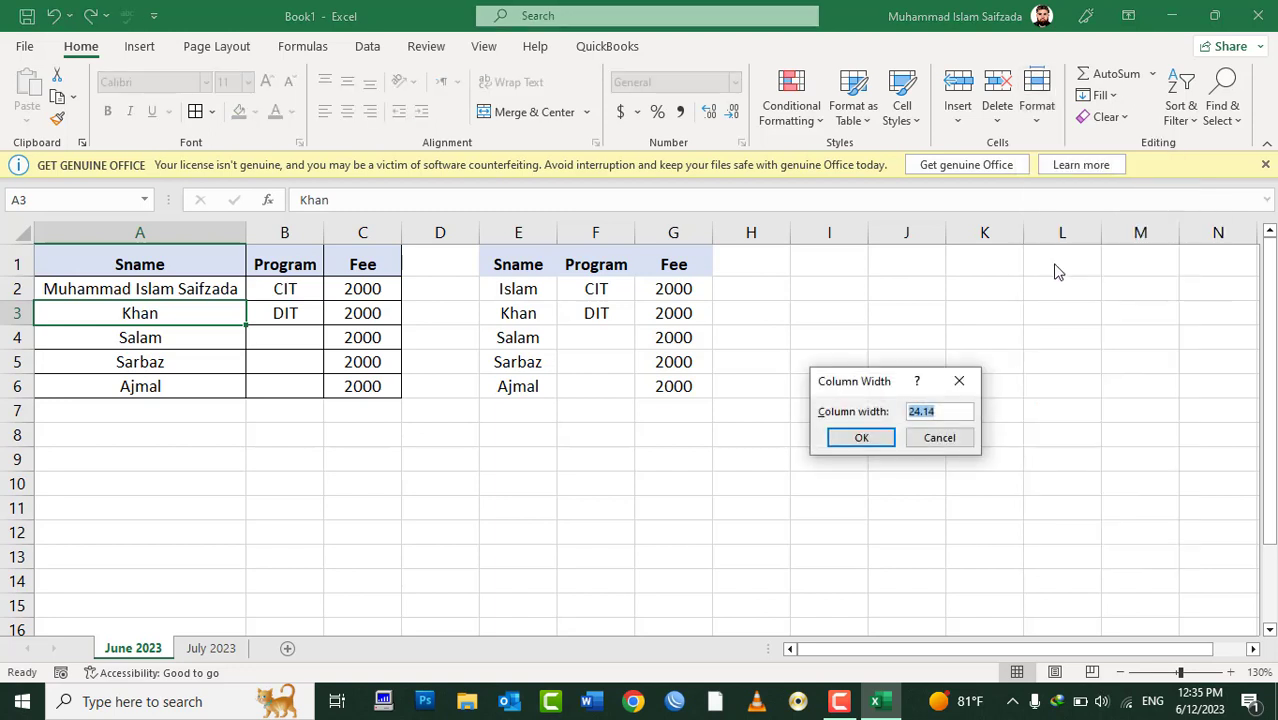
{"action": "left_click", "coordinate": [940, 438]}
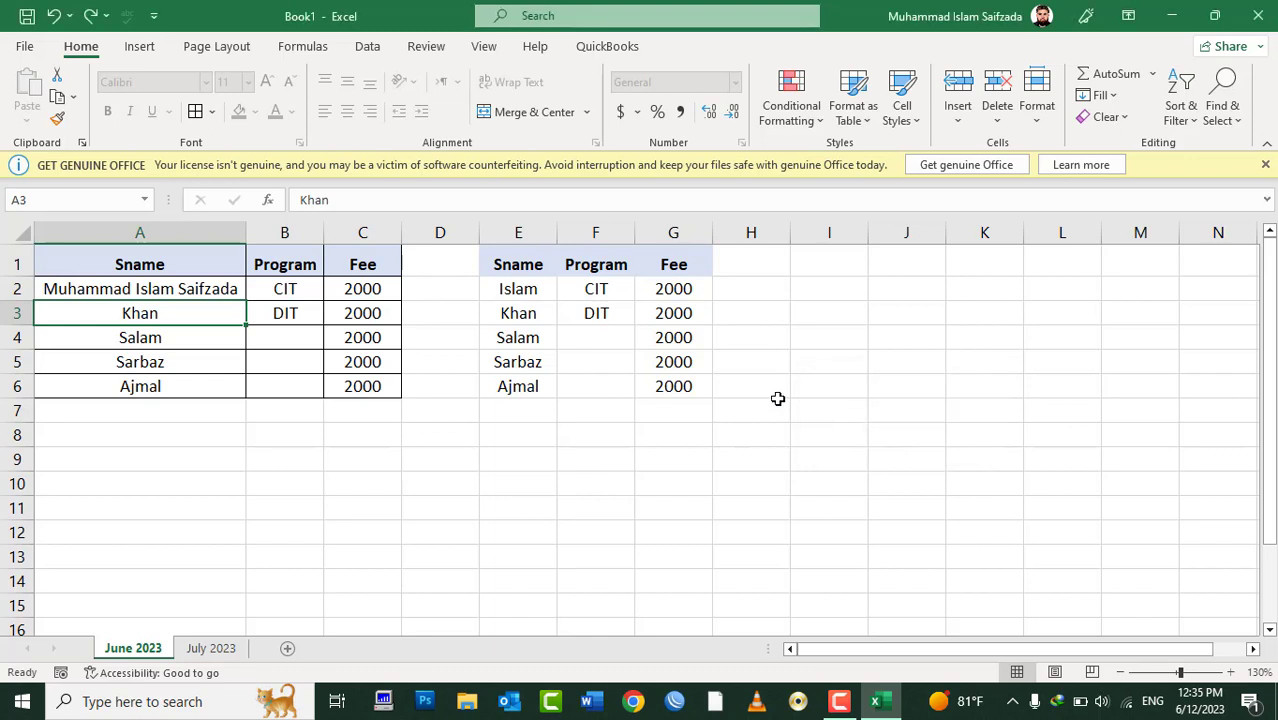
Step: With E2 selected, open Column Width for column E and start entering the new width
{"action": "left_click", "coordinate": [527, 285]}
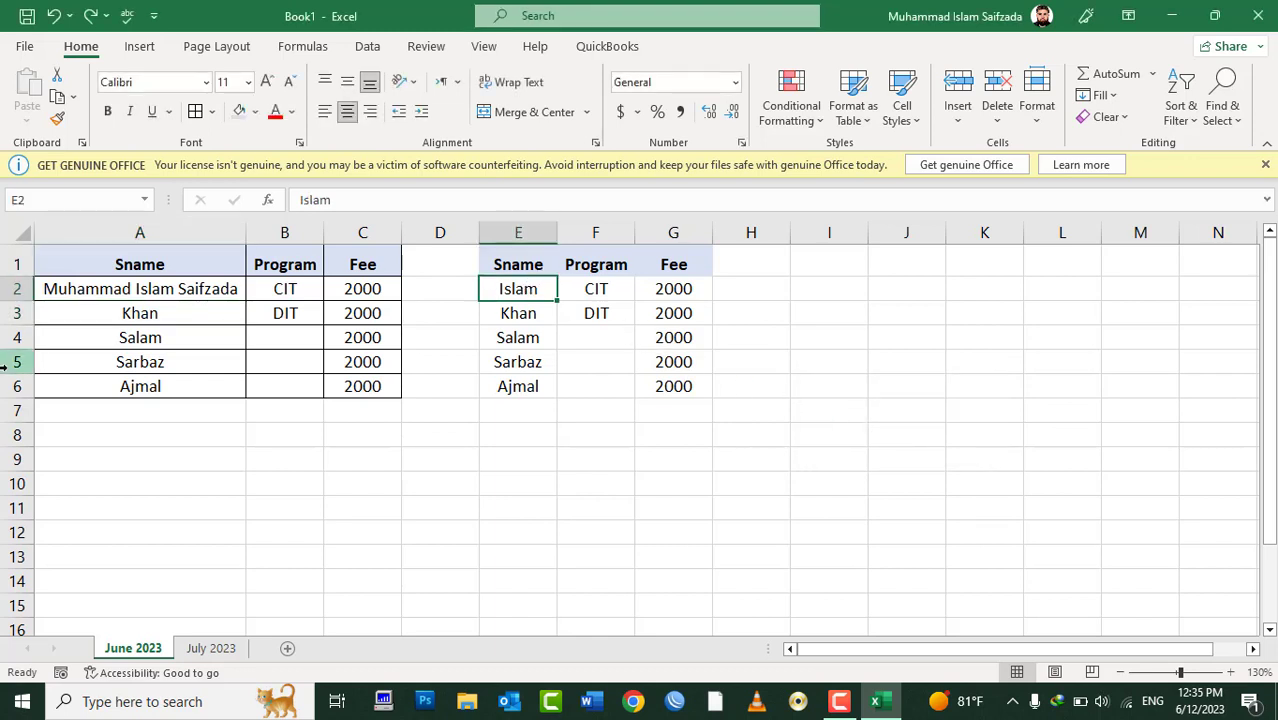
{"action": "left_click", "coordinate": [1037, 112]}
{"action": "left_click", "coordinate": [1033, 228]}
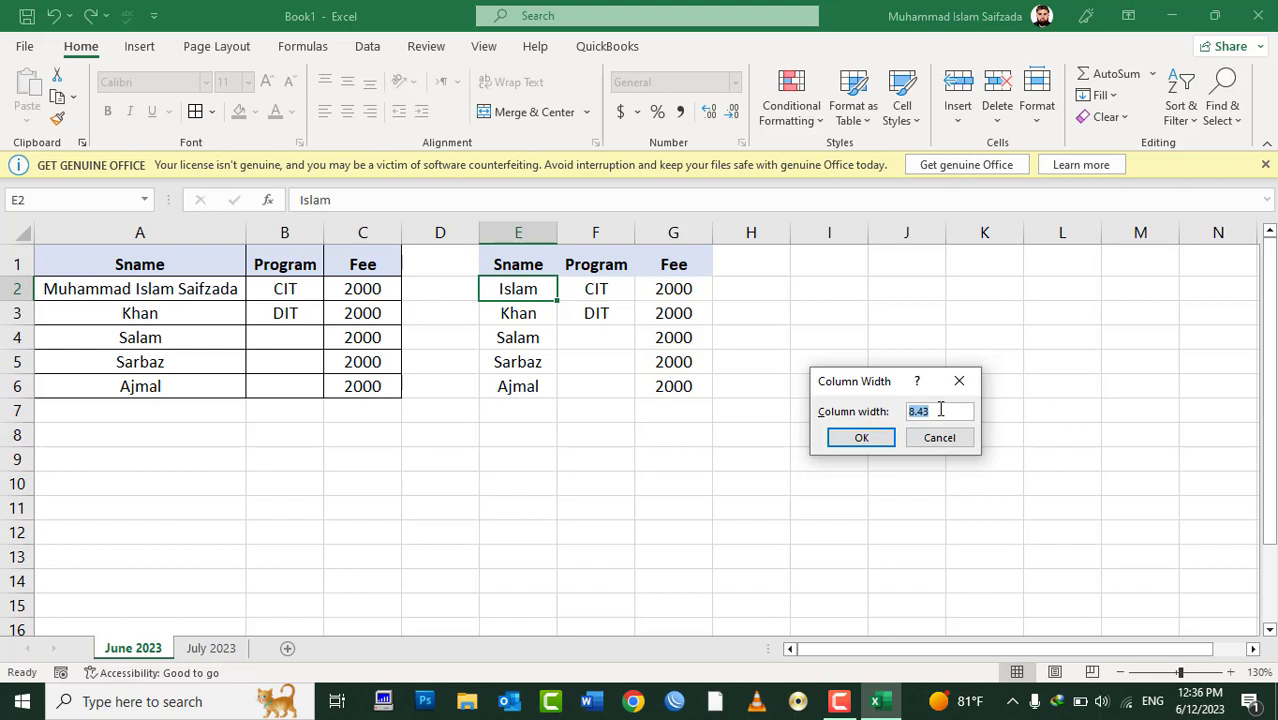
{"action": "type", "text": "1"}
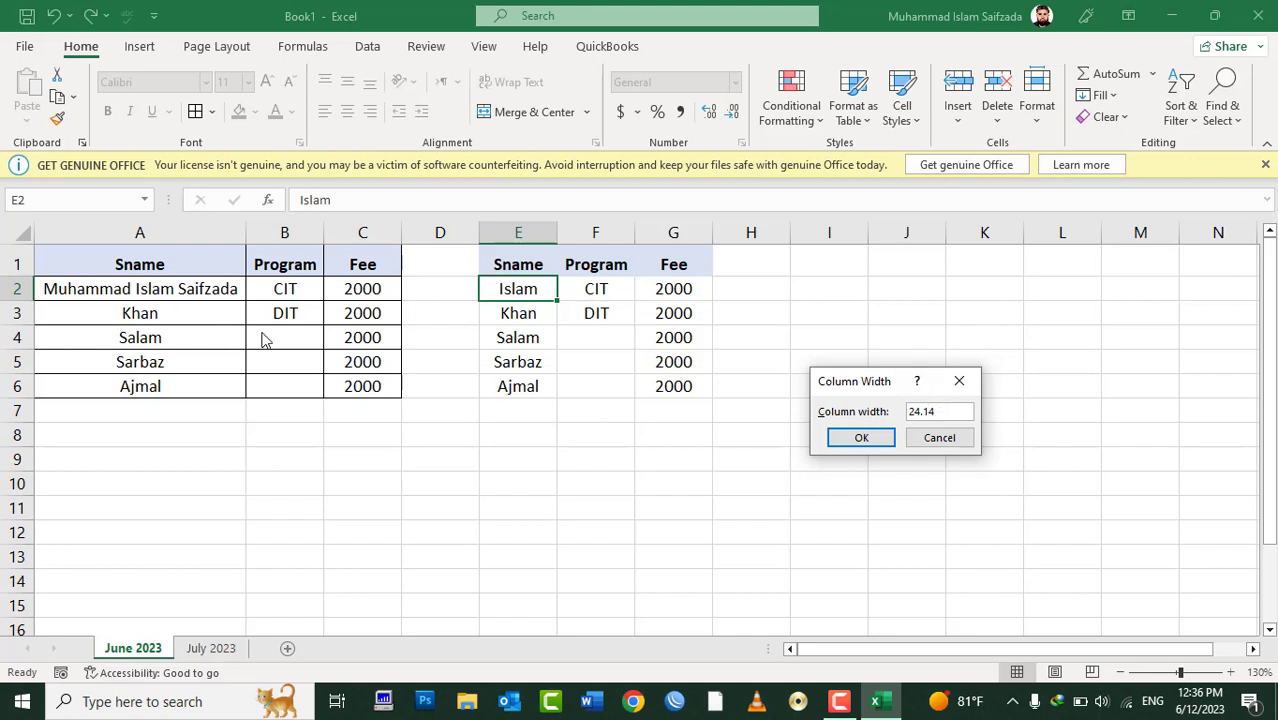
Step: Undo the column E widening and copy the Khan cell A3 from the first table
{"action": "left_click", "coordinate": [835, 438]}
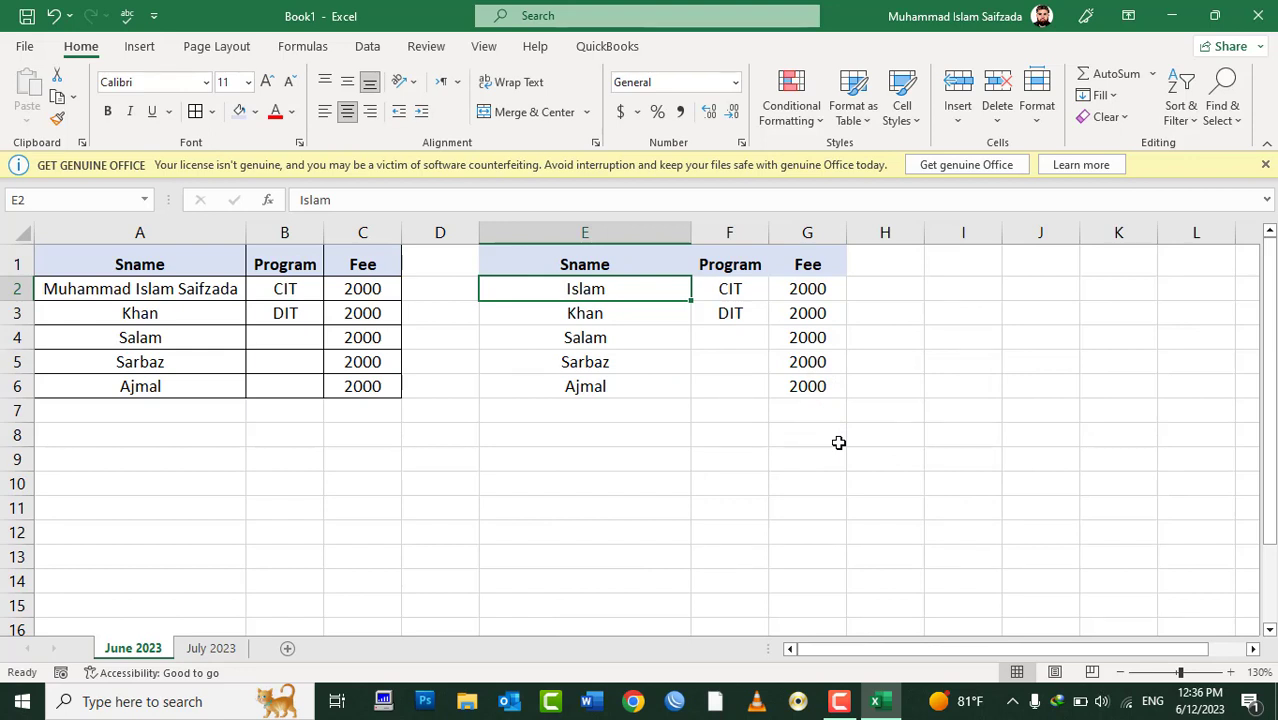
{"action": "key", "text": "ctrl+z"}
{"action": "left_click", "coordinate": [134, 307]}
{"action": "right_click", "coordinate": [134, 307]}
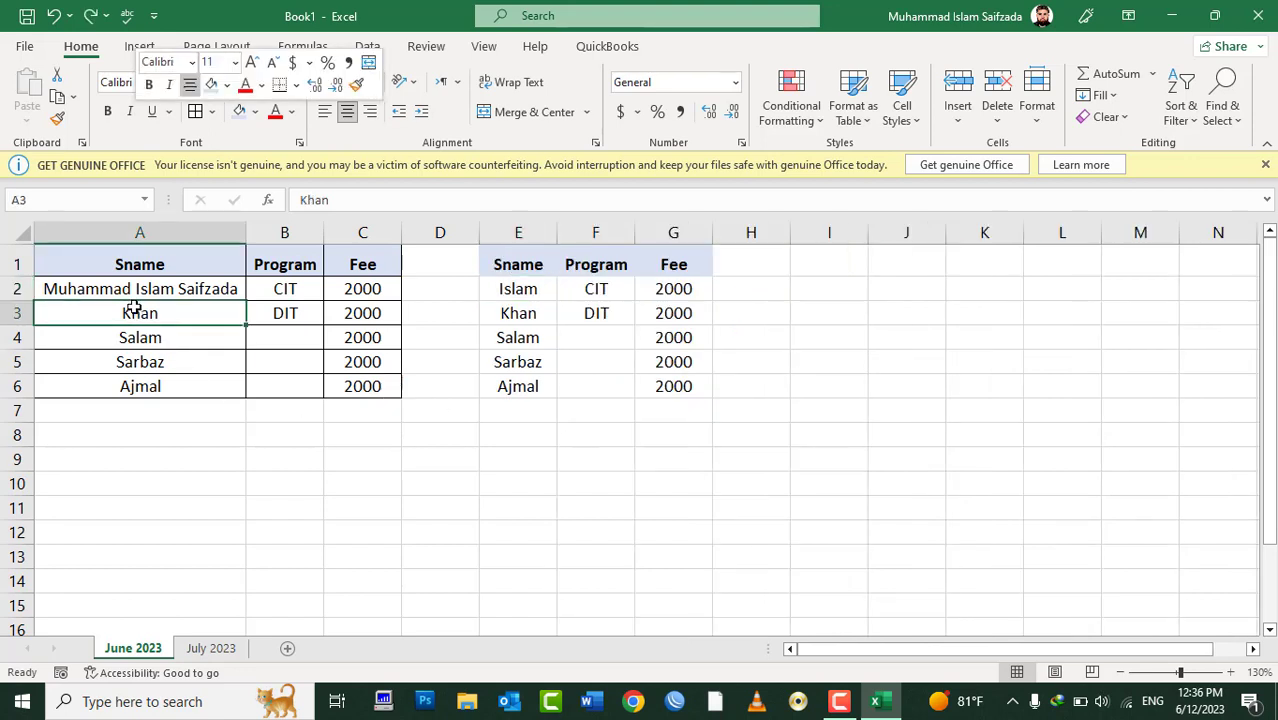
{"action": "left_click", "coordinate": [217, 191]}
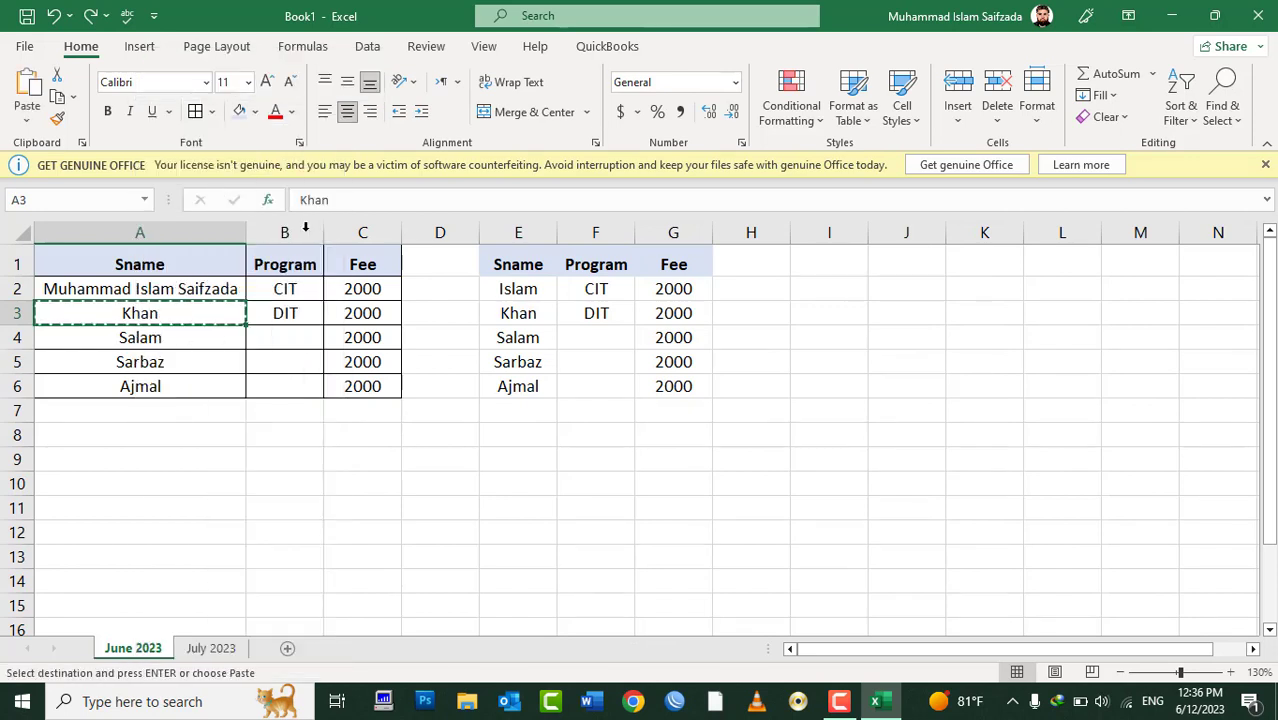
Step: Paste only column widths into E3 so column E matches column A
{"action": "left_click", "coordinate": [528, 311]}
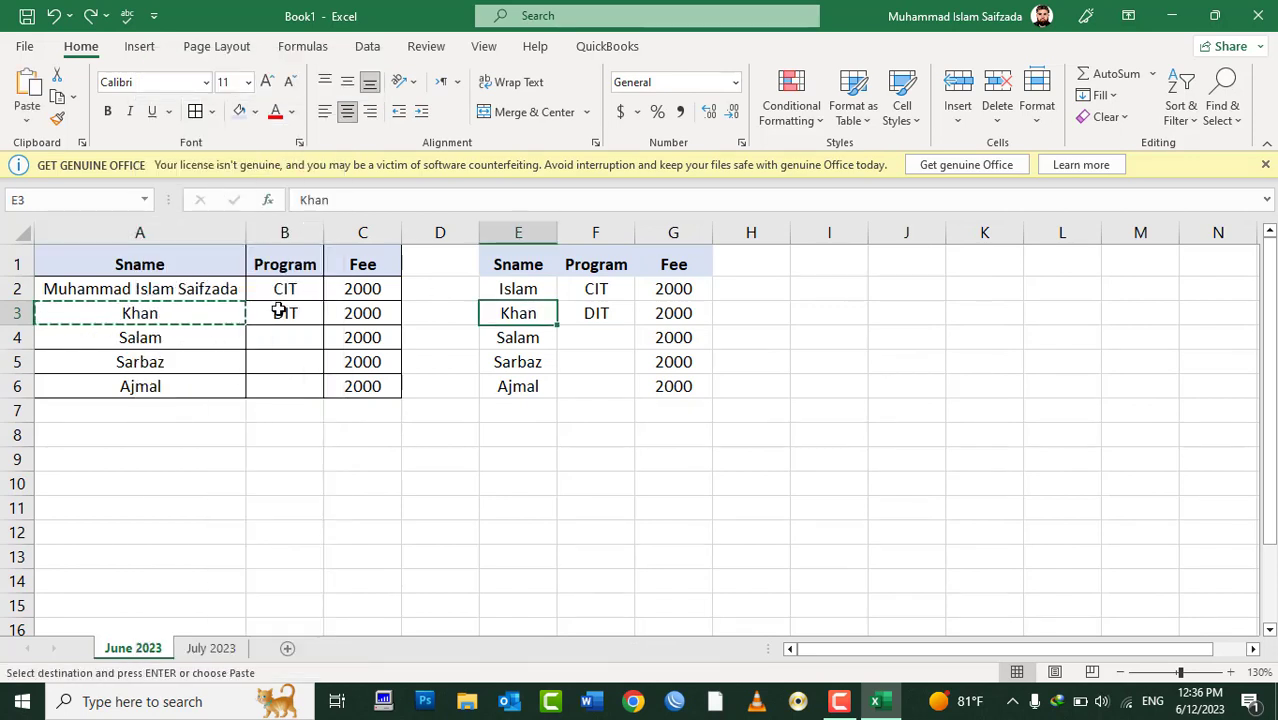
{"action": "right_click", "coordinate": [528, 313]}
{"action": "left_click", "coordinate": [590, 274]}
{"action": "left_click", "coordinate": [634, 223]}
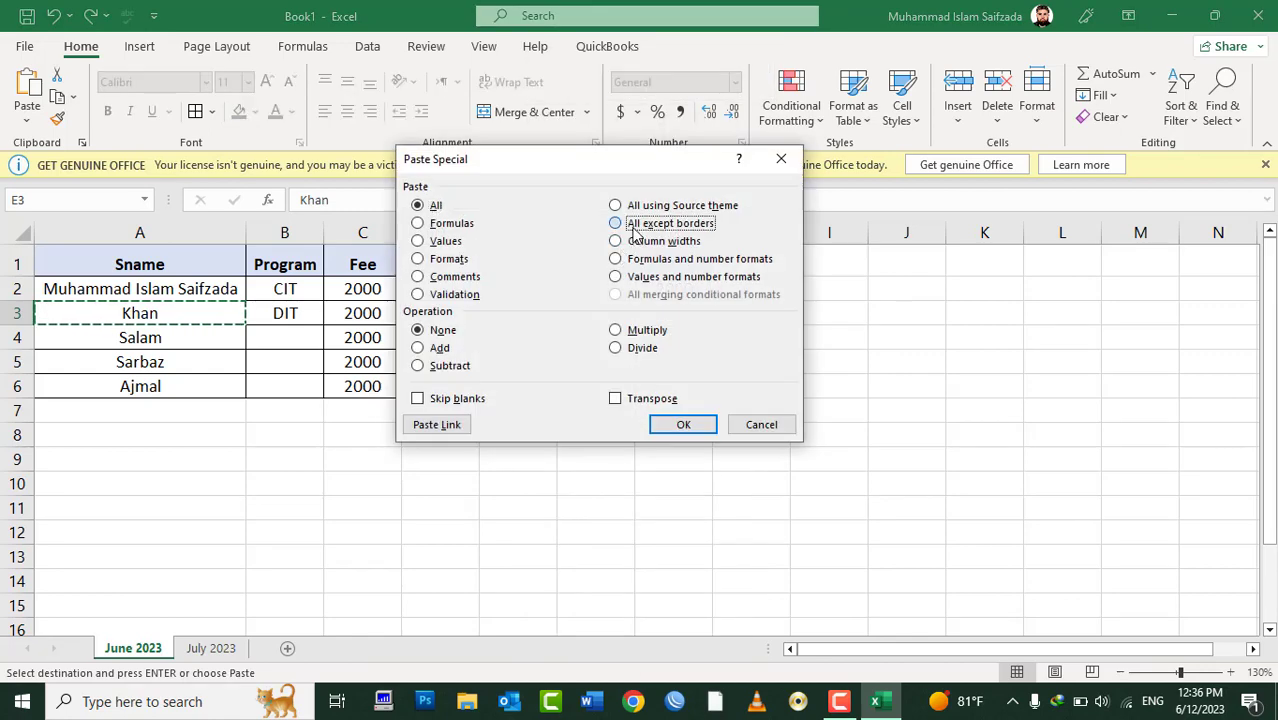
{"action": "left_click", "coordinate": [650, 241]}
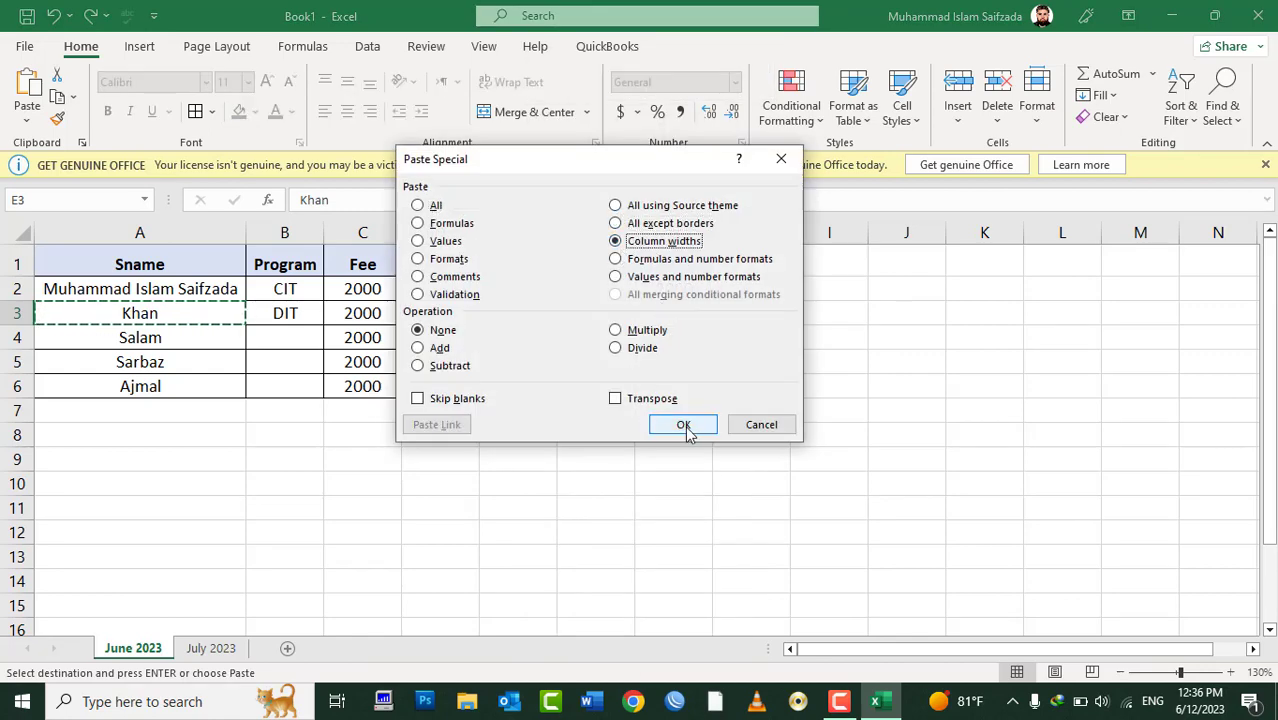
{"action": "left_click_drag", "start_coordinate": [626, 166], "coordinate": [992, 203]}
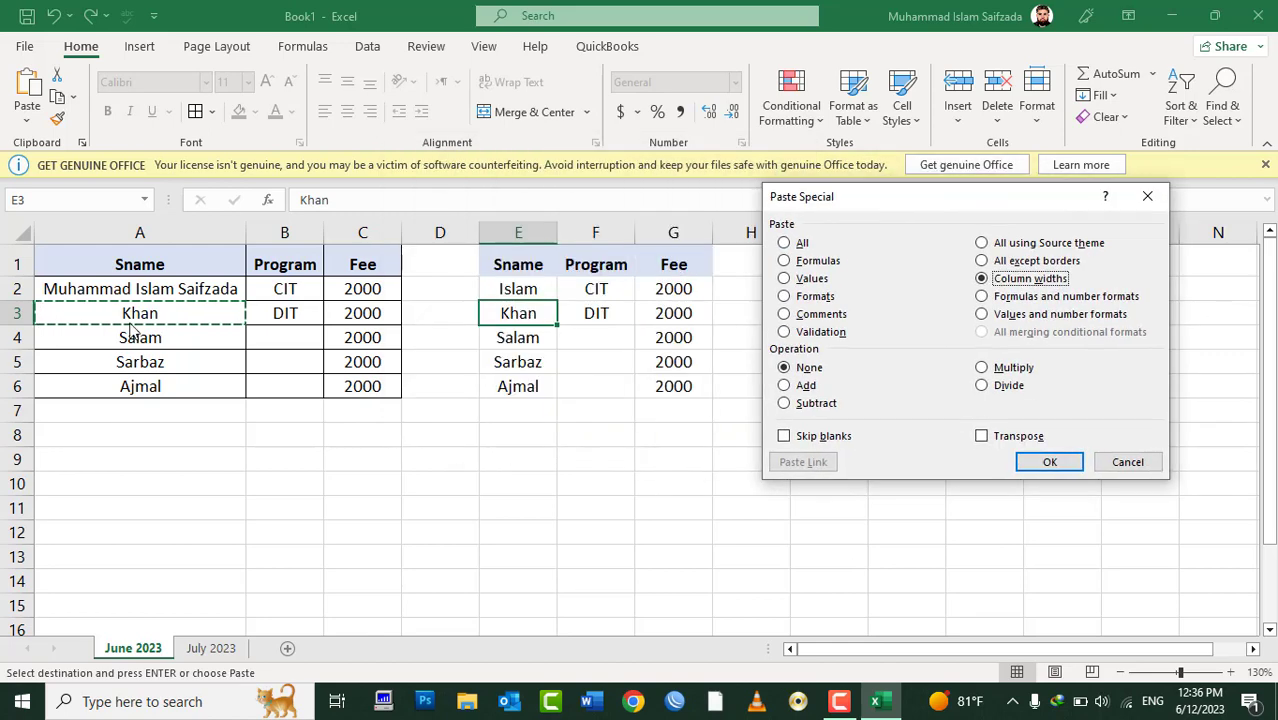
{"action": "left_click", "coordinate": [1050, 462]}
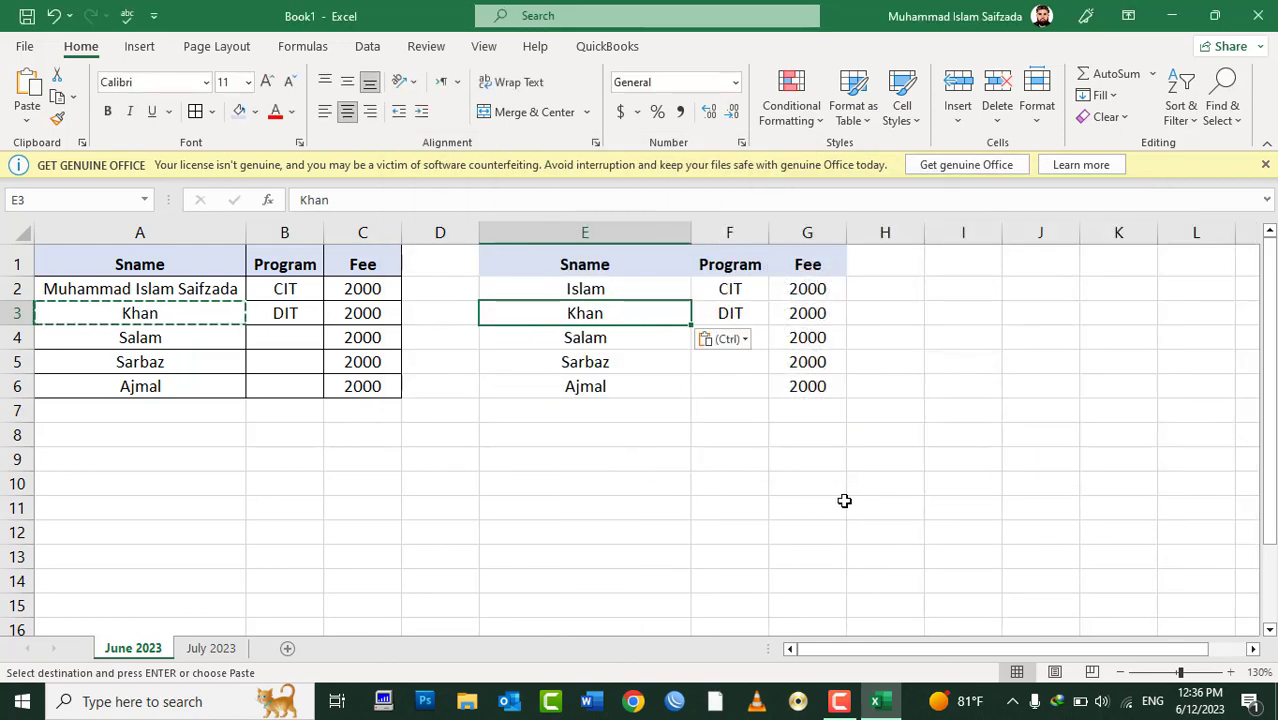
Step: Open Paste Special at F8 and cancel it without pasting
{"action": "left_click", "coordinate": [772, 478]}
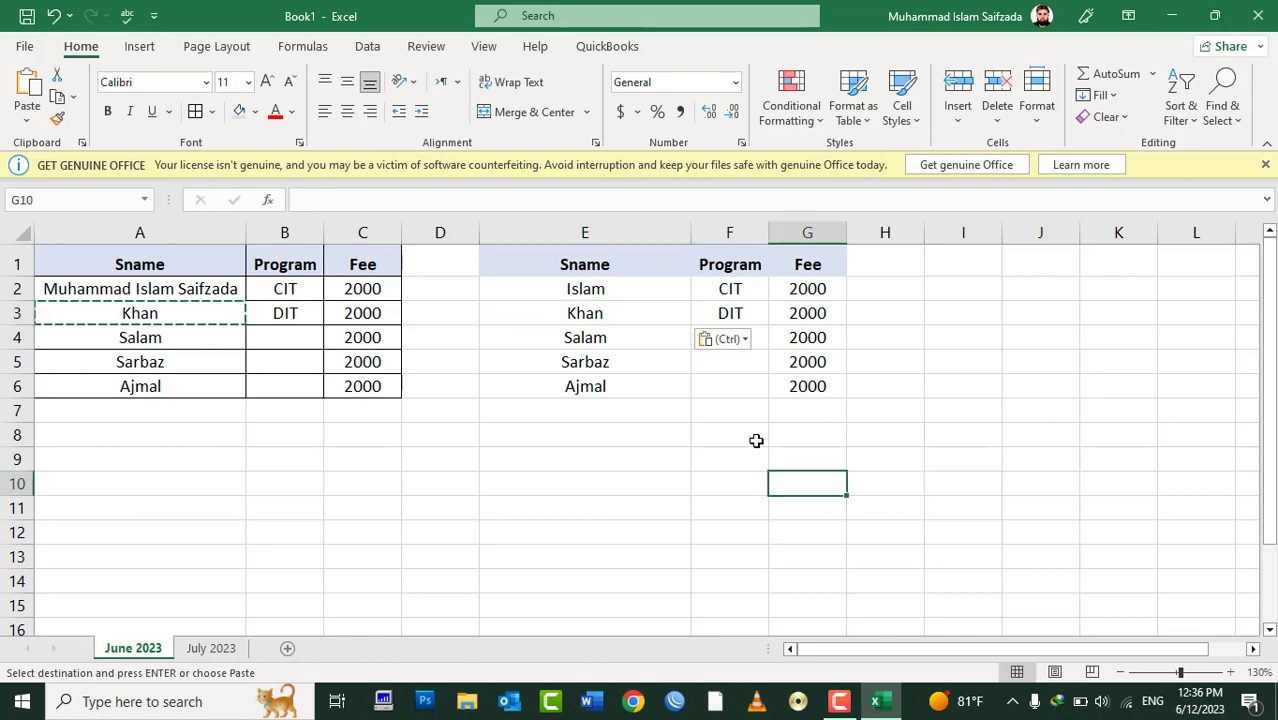
{"action": "right_click", "coordinate": [757, 438]}
{"action": "left_click", "coordinate": [837, 305]}
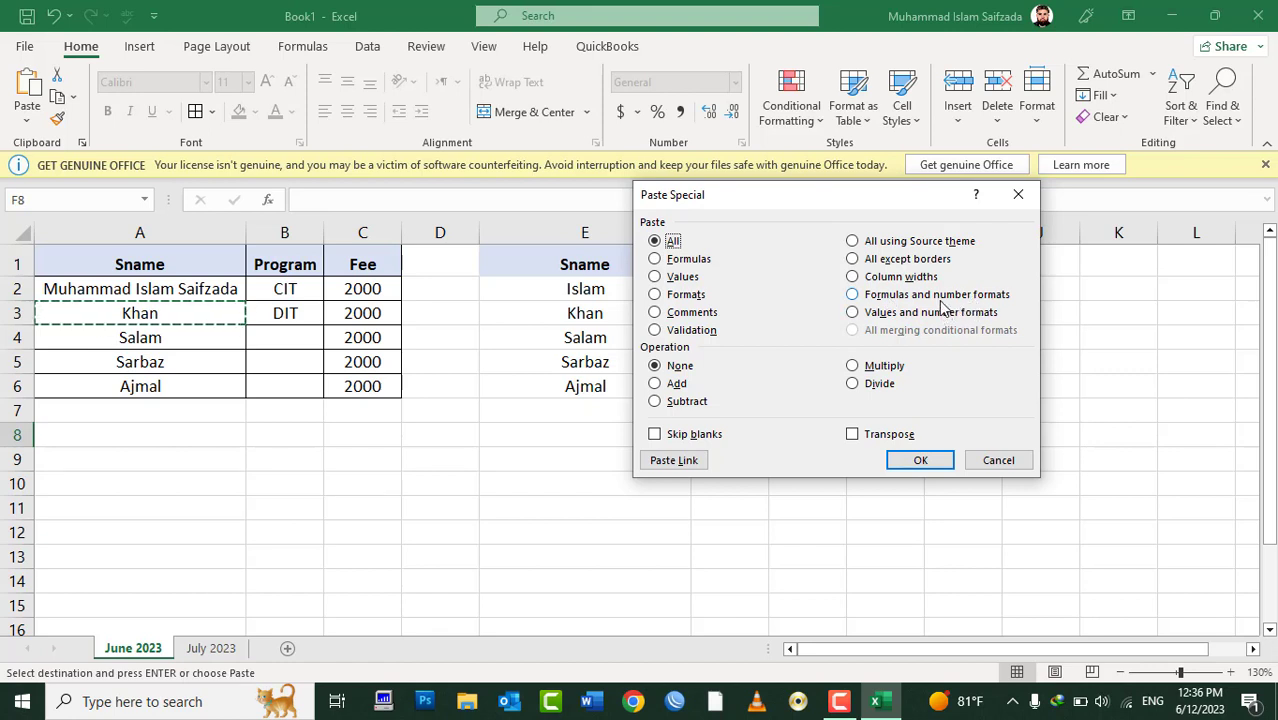
{"action": "key", "text": "Escape"}
{"action": "key", "text": "Escape"}
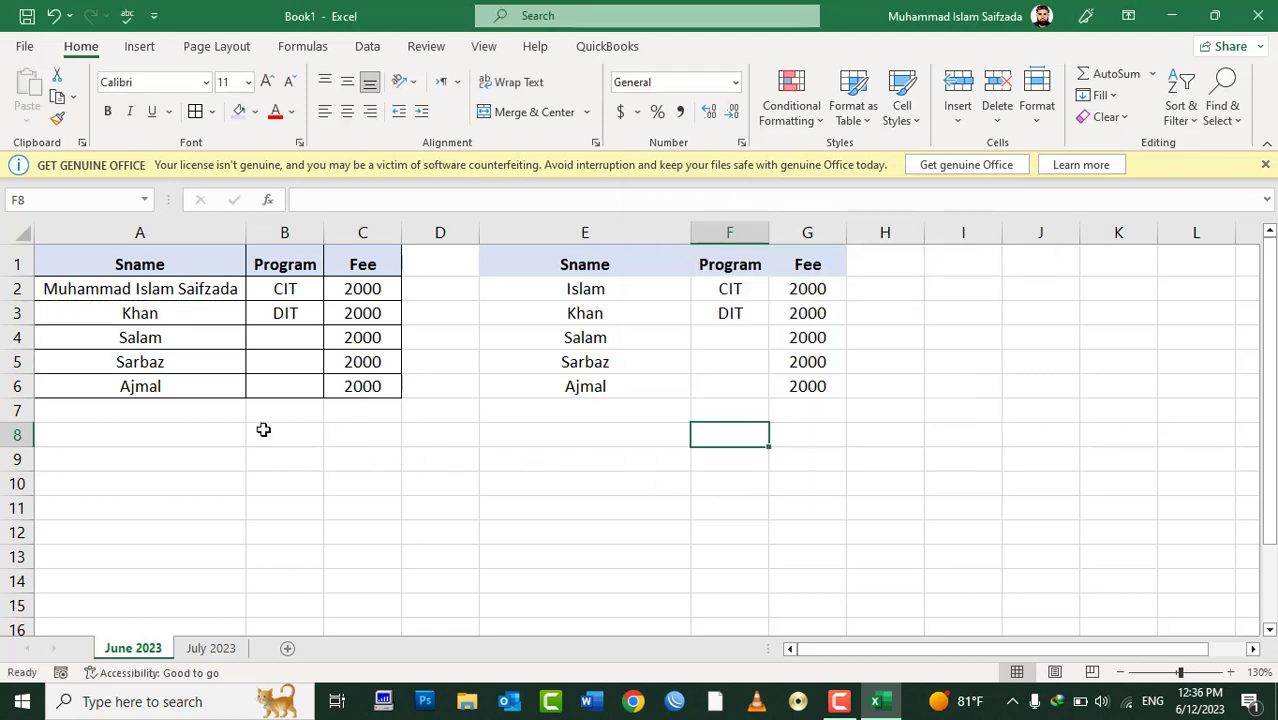
Step: Label A7 'Total' and AutoSum the June fees into C7
{"action": "left_click", "coordinate": [154, 412]}
{"action": "type", "text": "Total"}
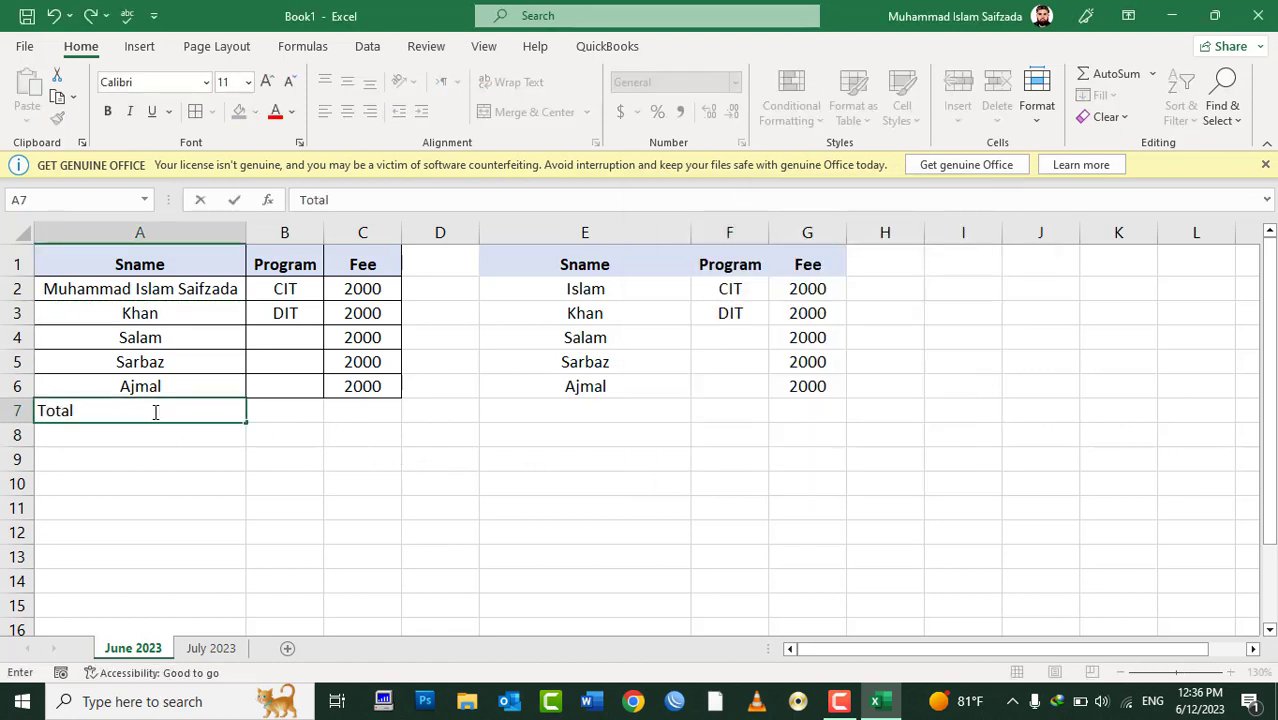
{"action": "key", "text": "Tab"}
{"action": "key", "text": "Tab"}
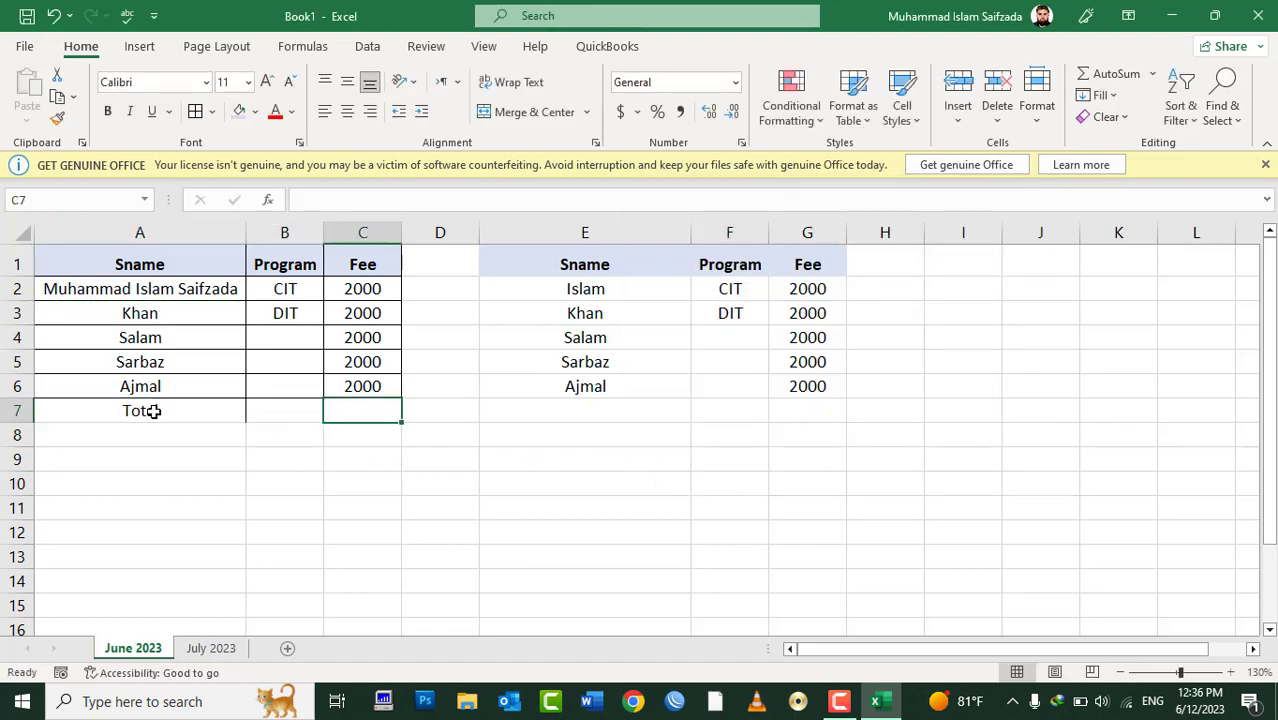
{"action": "key", "text": "alt+equal"}
{"action": "key", "text": "Return"}
{"action": "key", "text": "Up"}
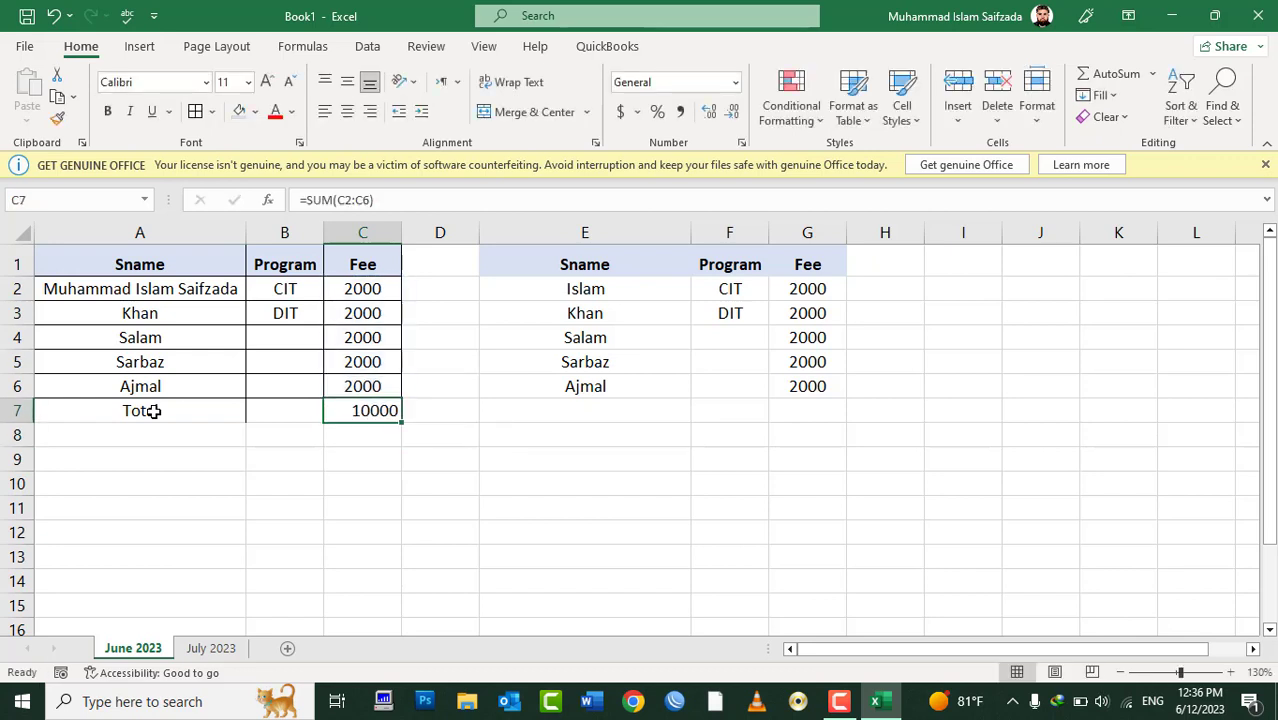
Step: Apply Accounting number format to the fees and total in C2:C7
{"action": "left_click_drag", "start_coordinate": [356, 287], "coordinate": [345, 409]}
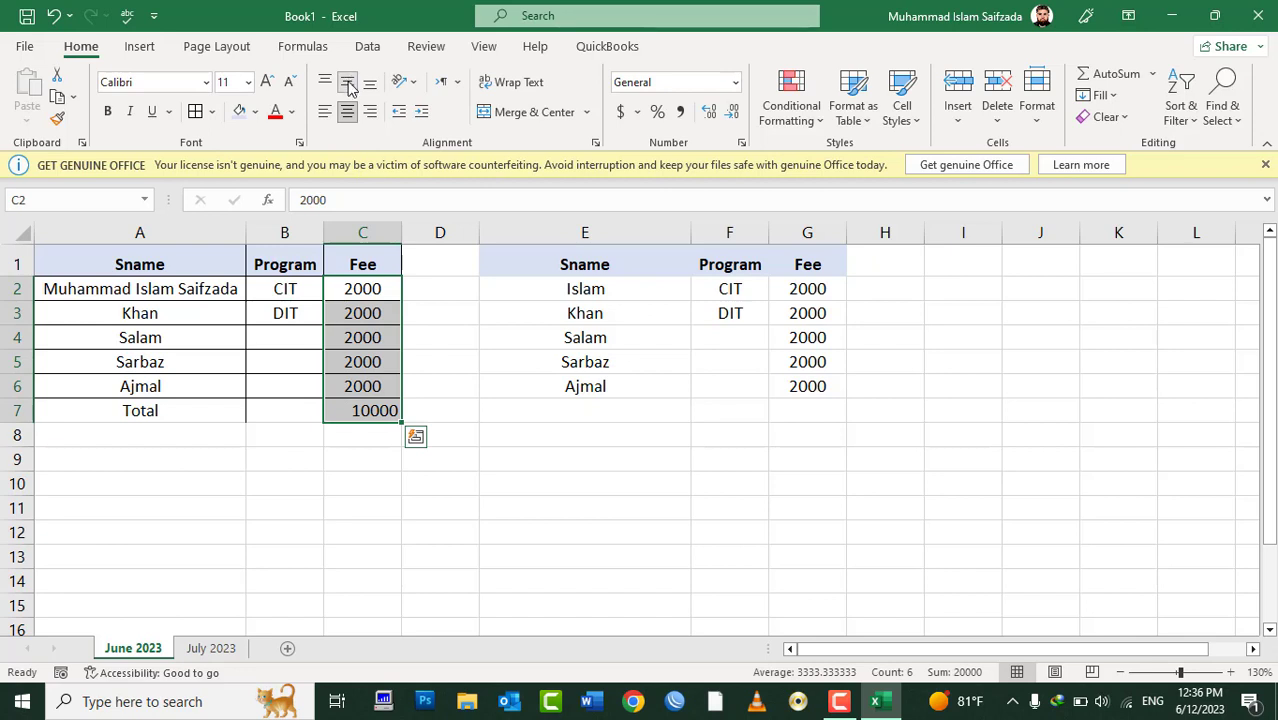
{"action": "left_click", "coordinate": [621, 112]}
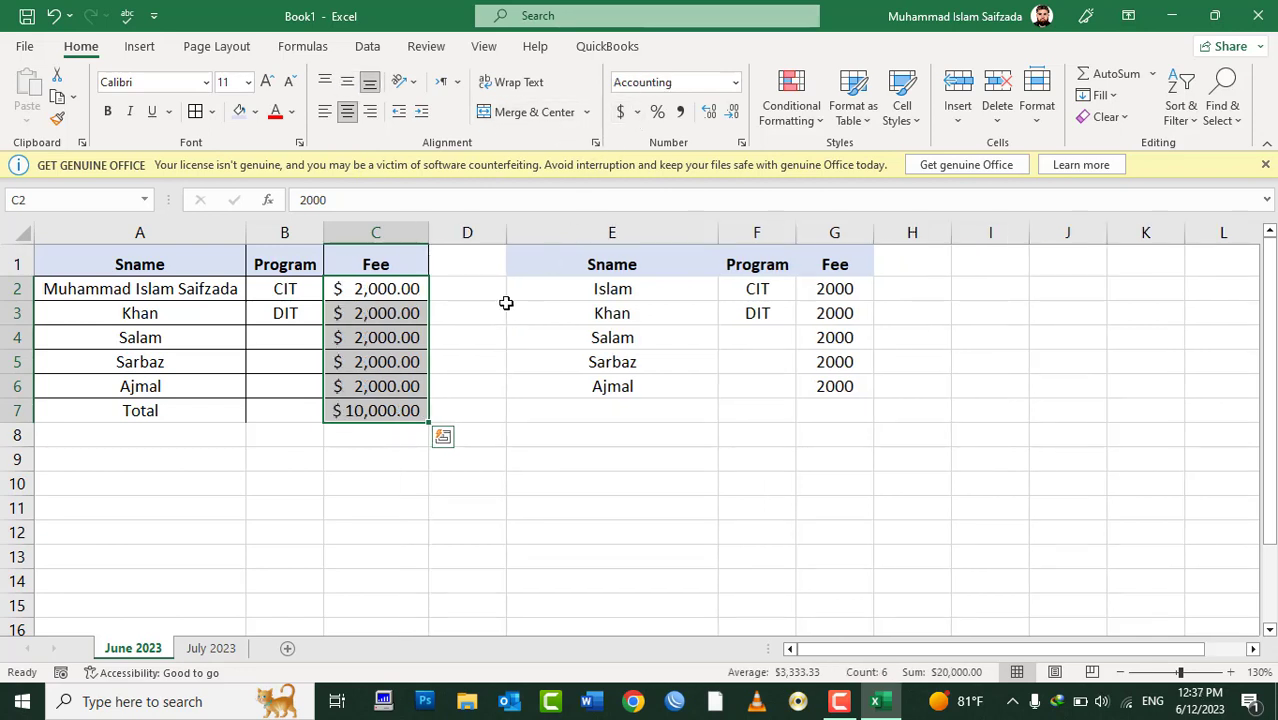
{"action": "left_click", "coordinate": [608, 409]}
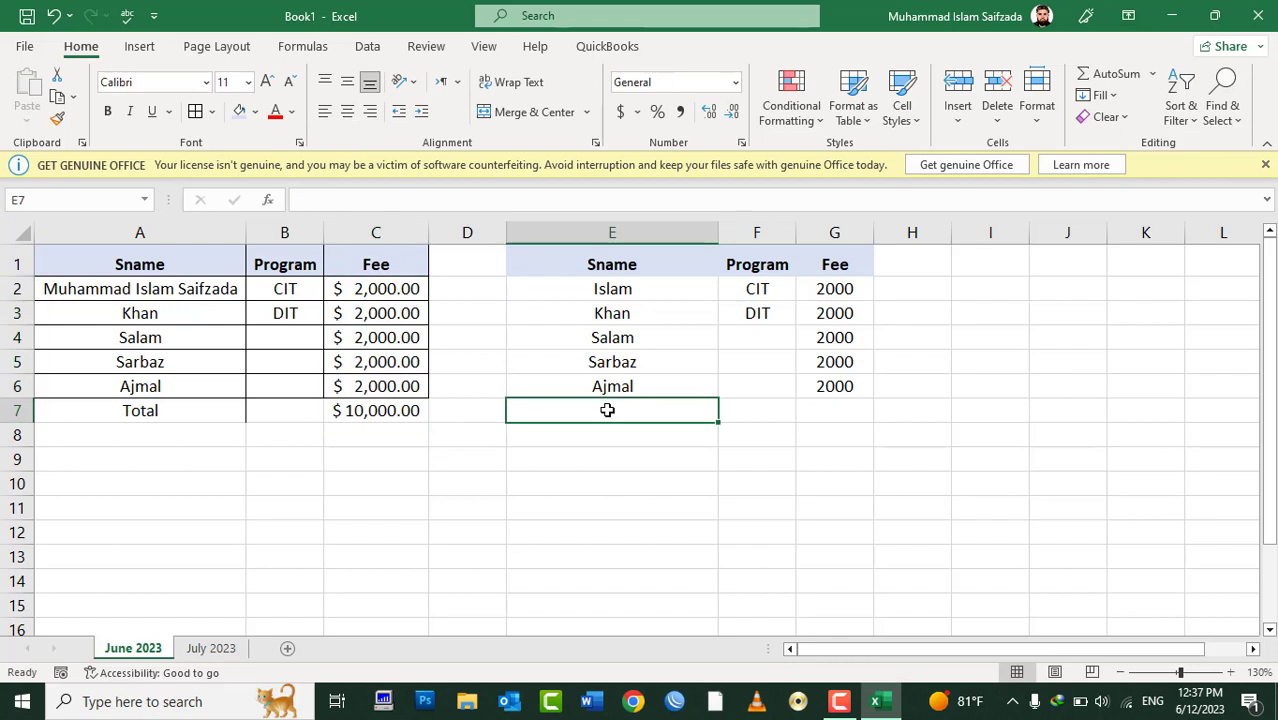
Step: Replace every fee in the second table's G2:G6 with 3000 at once
{"action": "left_click", "coordinate": [821, 412]}
{"action": "left_click_drag", "start_coordinate": [828, 289], "coordinate": [829, 381]}
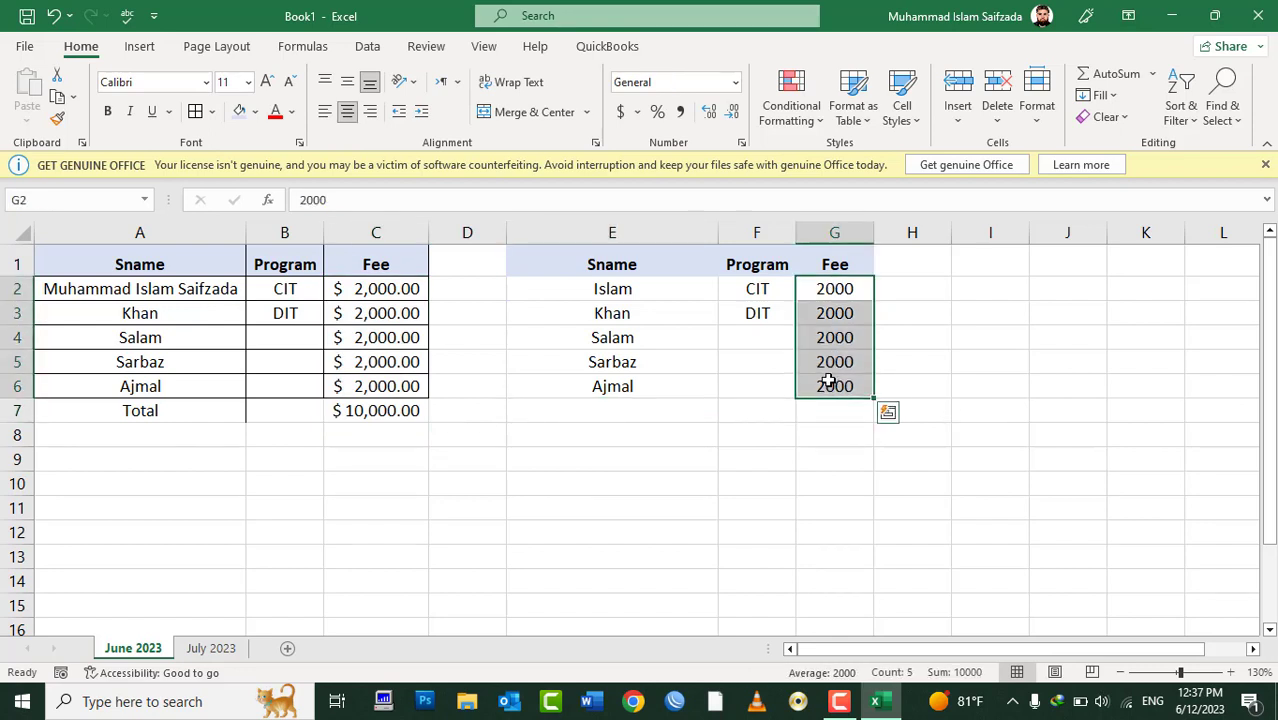
{"action": "type", "text": "399"}
{"action": "key", "text": "BackSpace"}
{"action": "key", "text": "BackSpace"}
{"action": "type", "text": "00"}
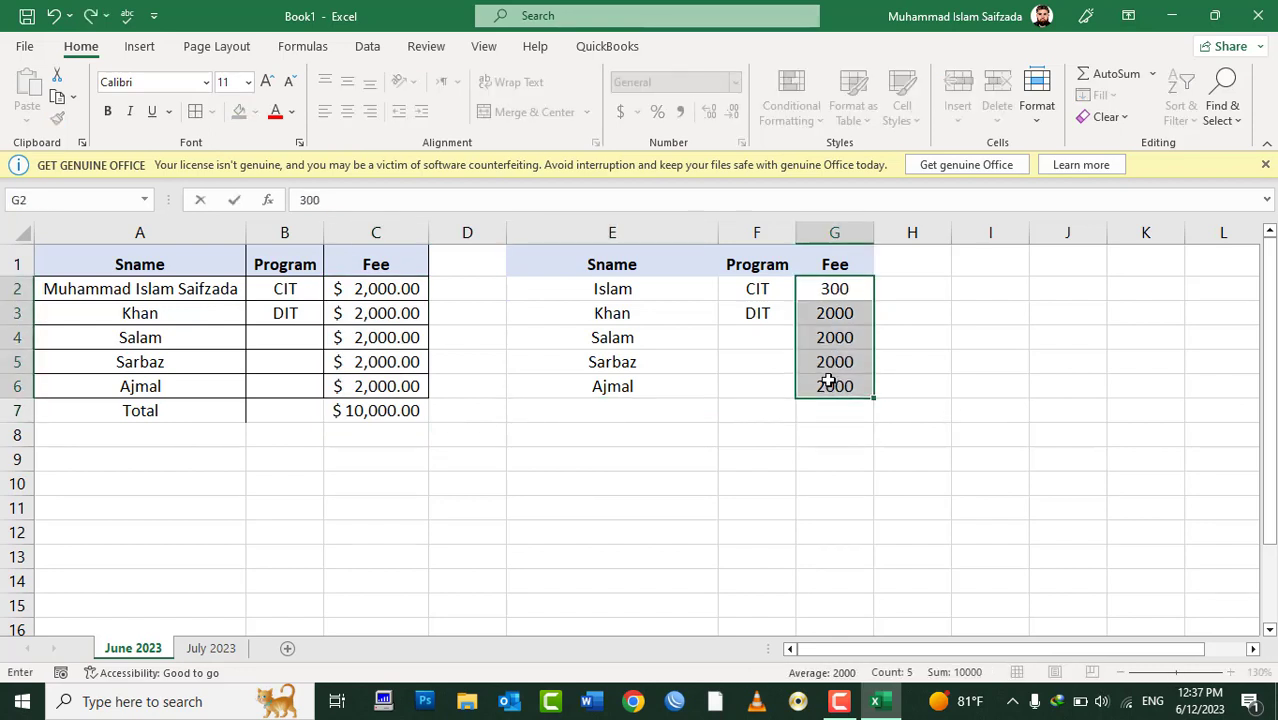
{"action": "type", "text": "0"}
{"action": "key", "text": "ctrl+Return"}
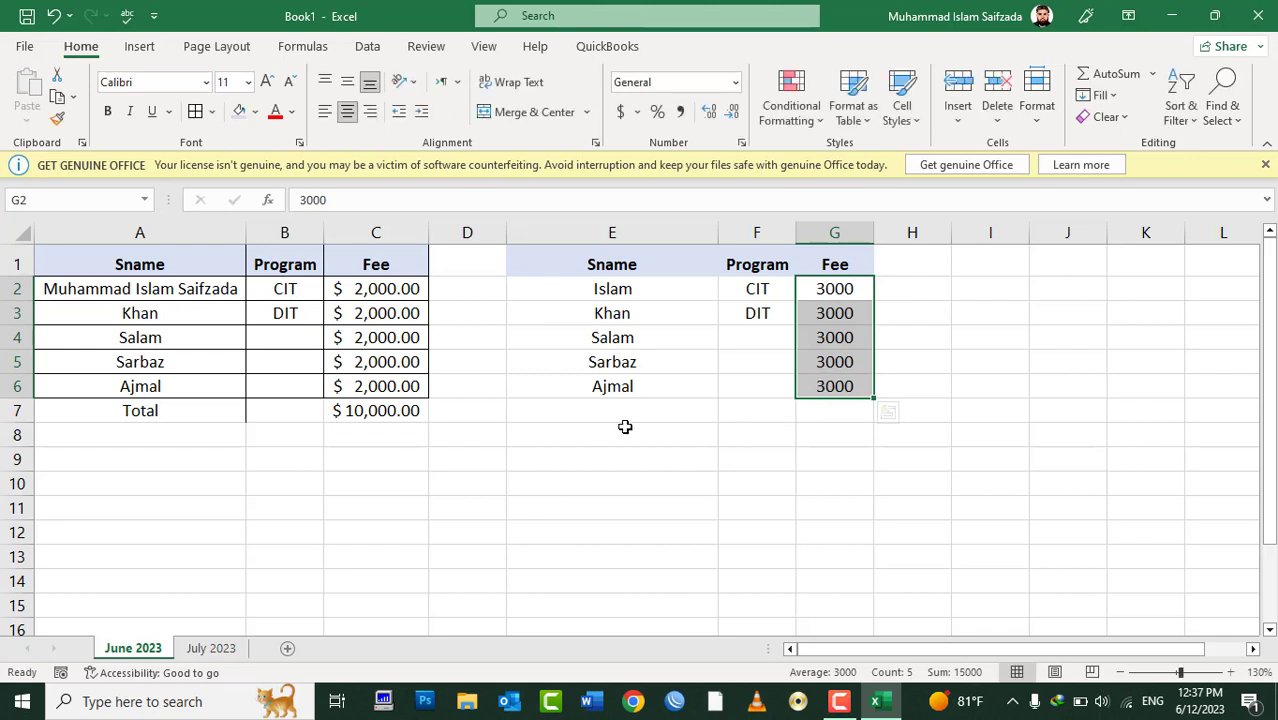
{"action": "left_click", "coordinate": [362, 410]}
{"action": "left_click", "coordinate": [834, 409]}
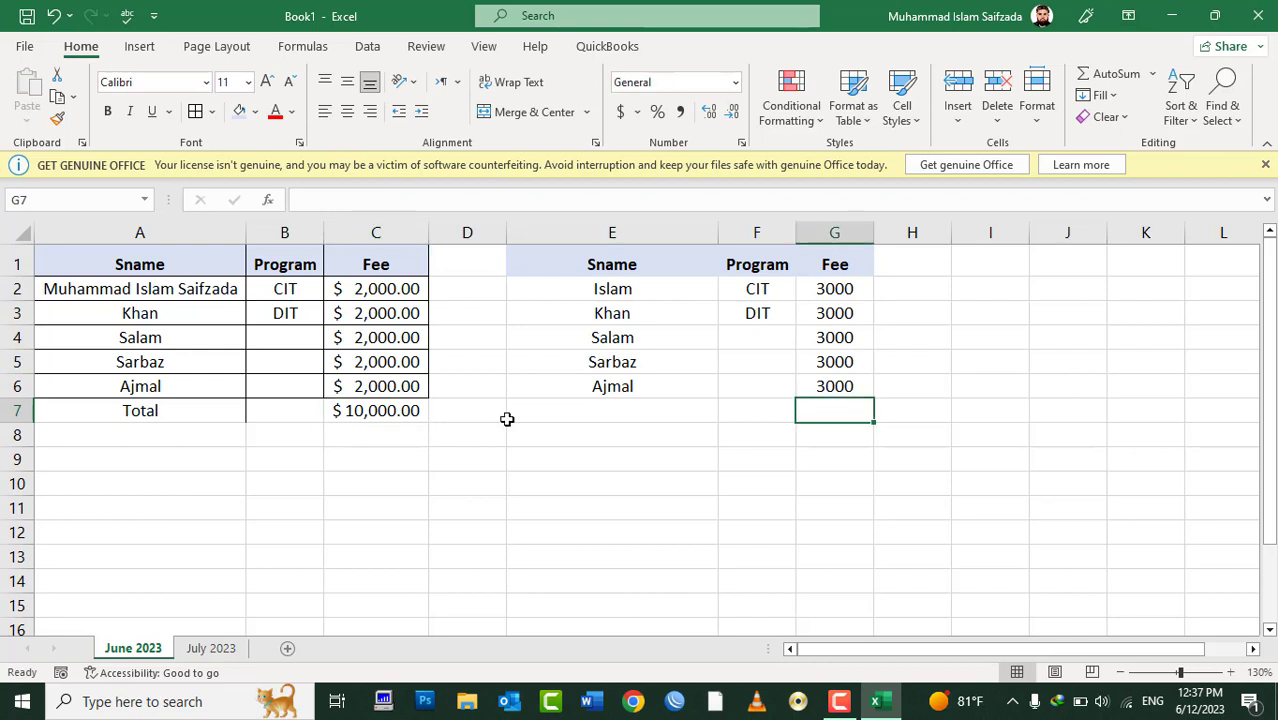
{"action": "left_click", "coordinate": [365, 412]}
Step: Paste the C7 total into G7 as formulas only, then clear G7 again
{"action": "left_click", "coordinate": [839, 407]}
{"action": "left_click", "coordinate": [336, 418]}
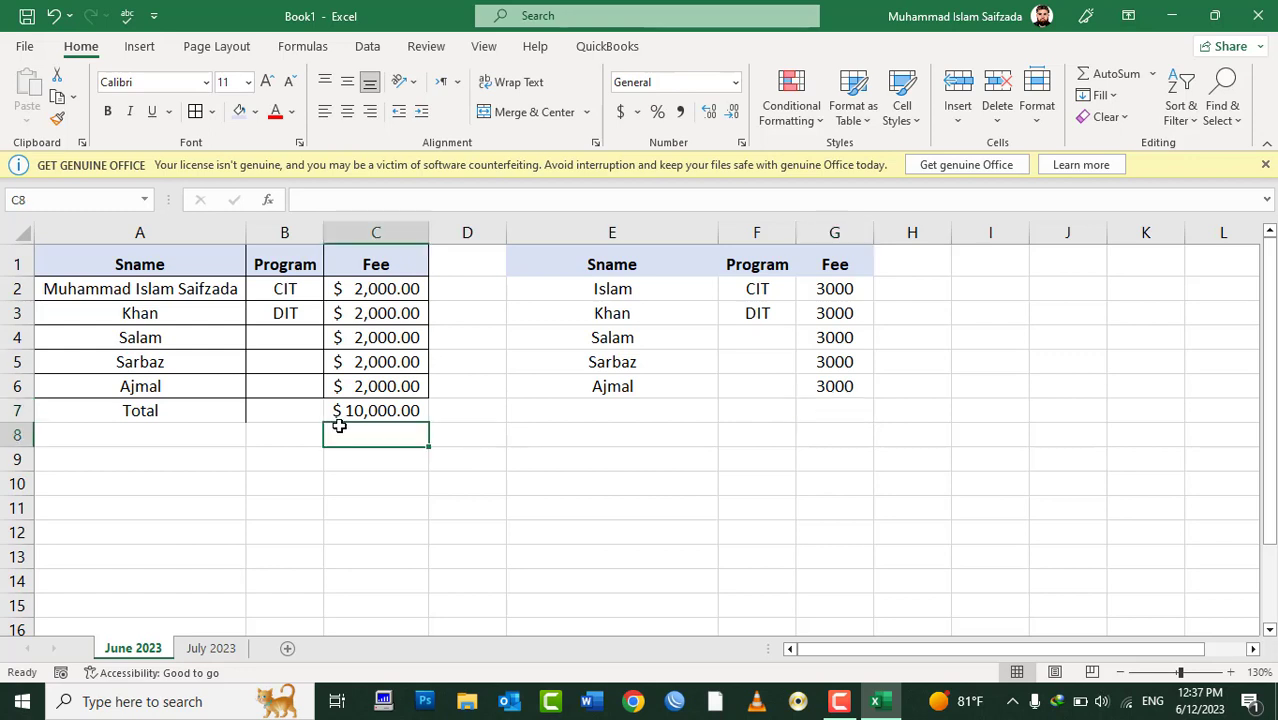
{"action": "right_click", "coordinate": [353, 409]}
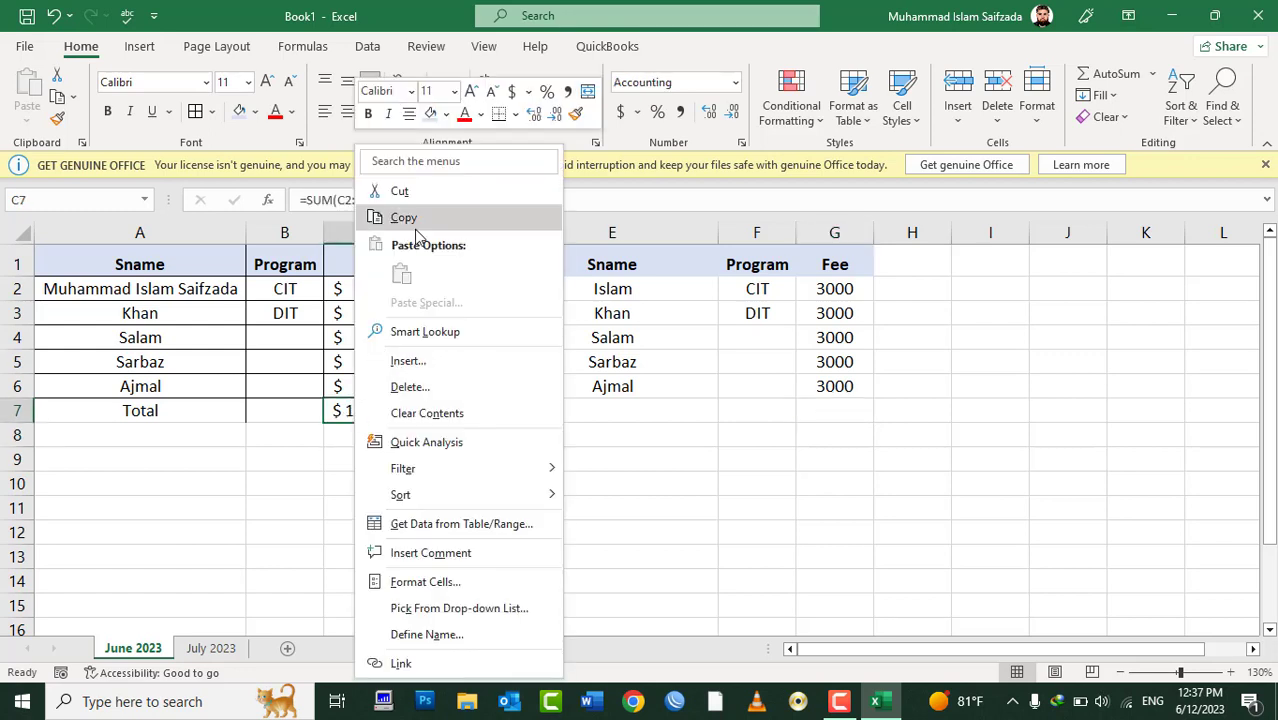
{"action": "left_click", "coordinate": [422, 218]}
{"action": "left_click", "coordinate": [841, 408]}
{"action": "right_click", "coordinate": [841, 408]}
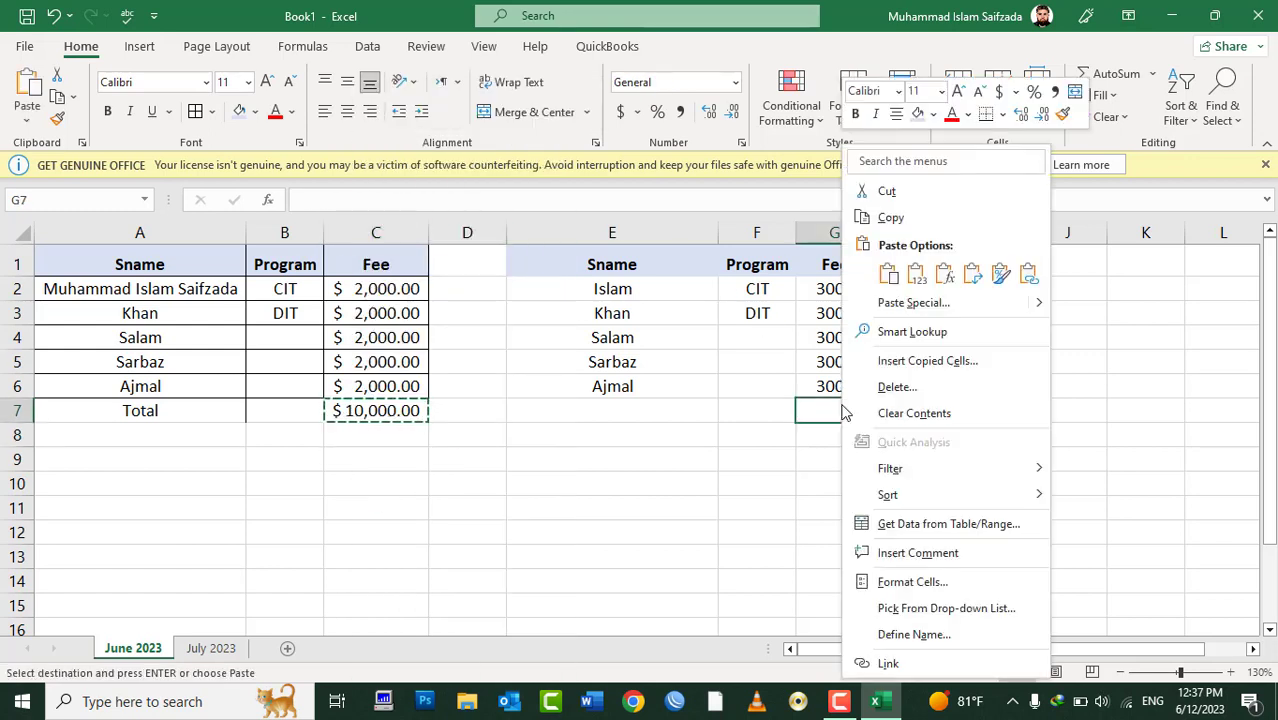
{"action": "left_click", "coordinate": [913, 302]}
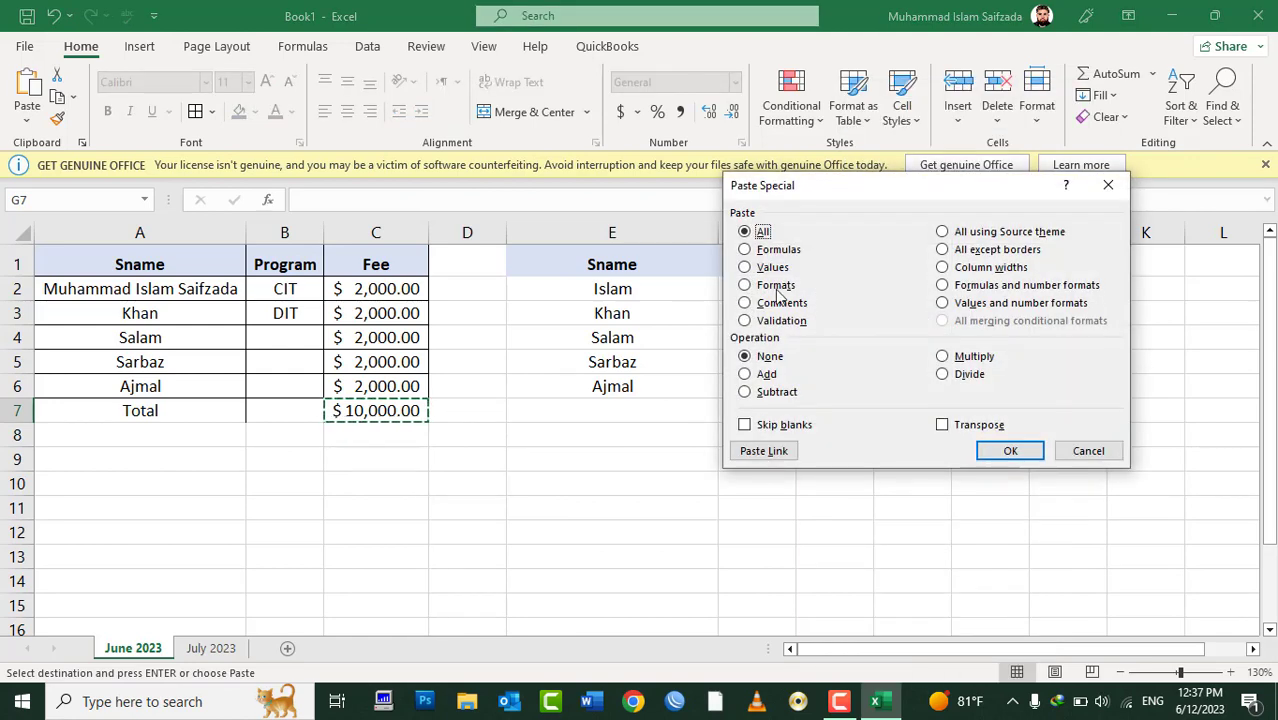
{"action": "left_click", "coordinate": [778, 250]}
{"action": "left_click", "coordinate": [1008, 451]}
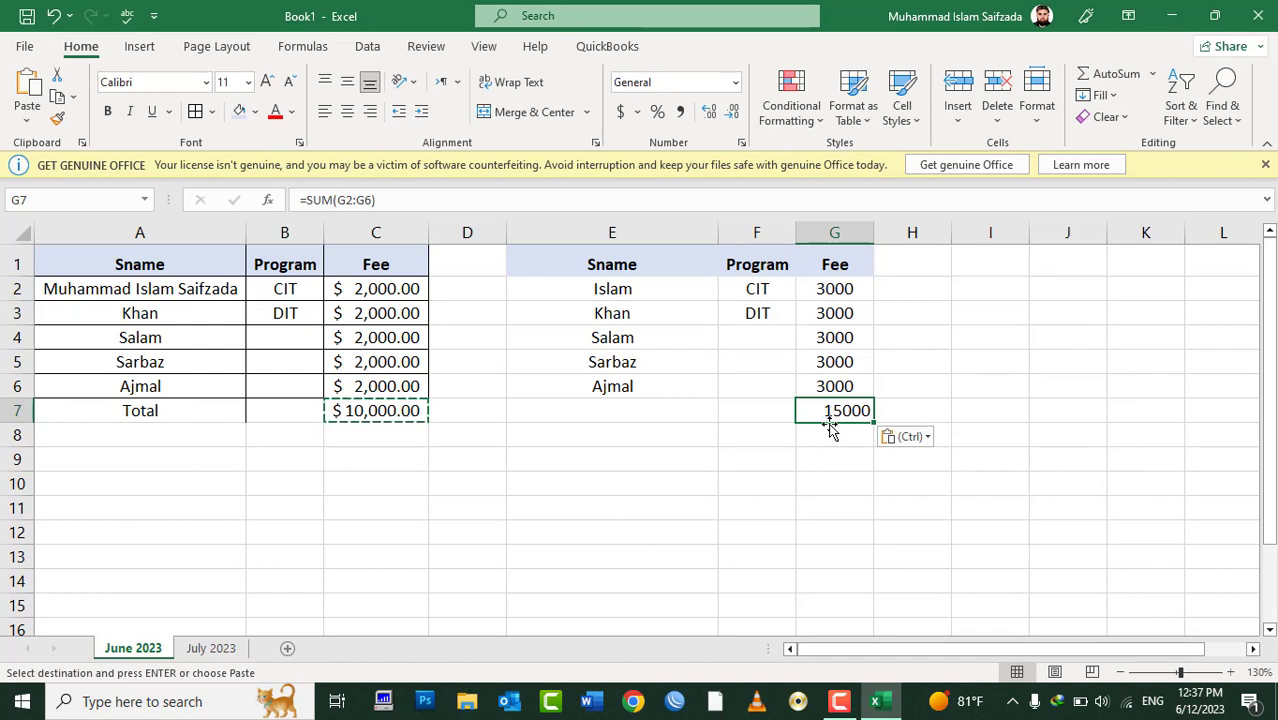
{"action": "key", "text": "Delete"}
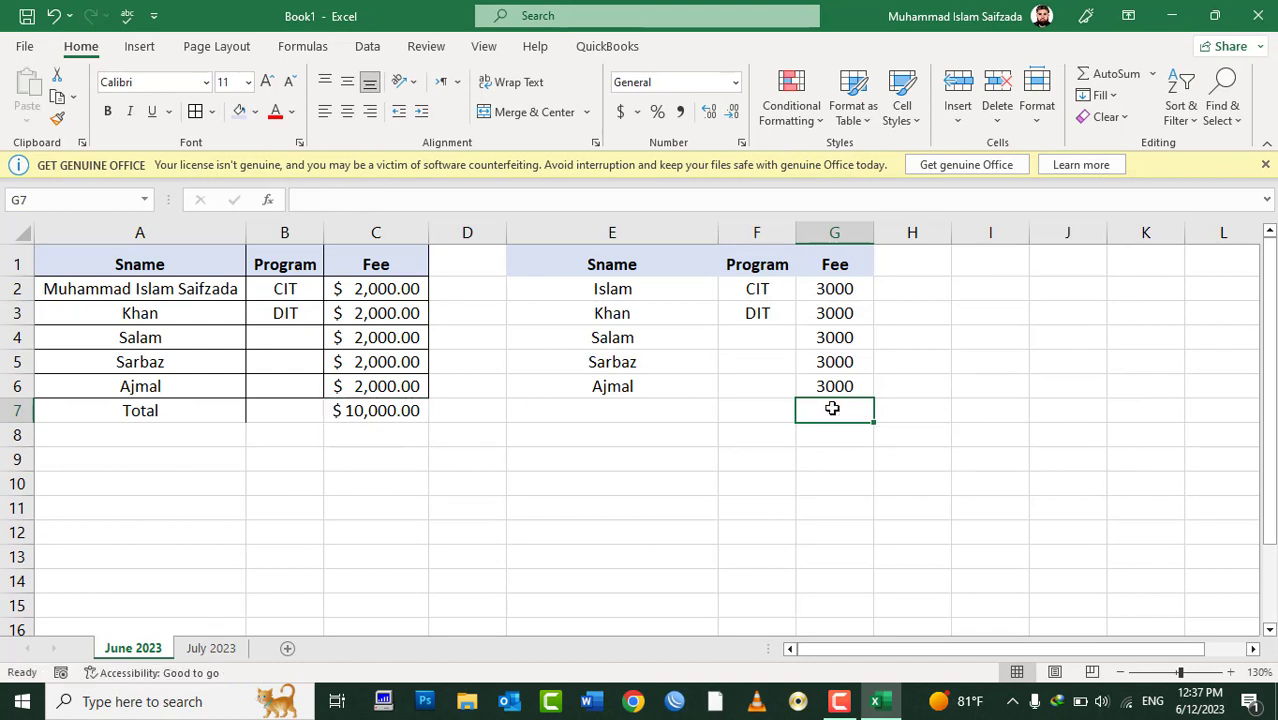
Step: Paste C7's SUM formula with number format into G7, then autofit column G to show $15,000.00
{"action": "right_click", "coordinate": [832, 409]}
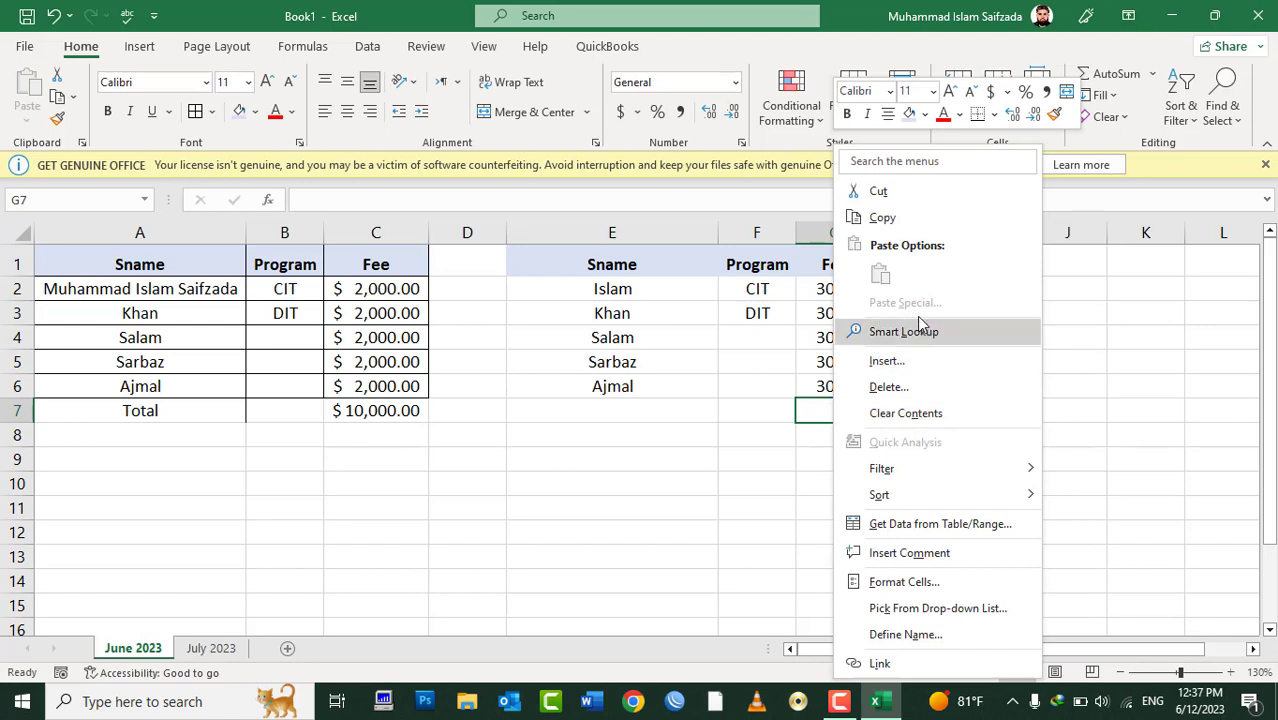
{"action": "left_click", "coordinate": [422, 411]}
{"action": "right_click", "coordinate": [410, 414]}
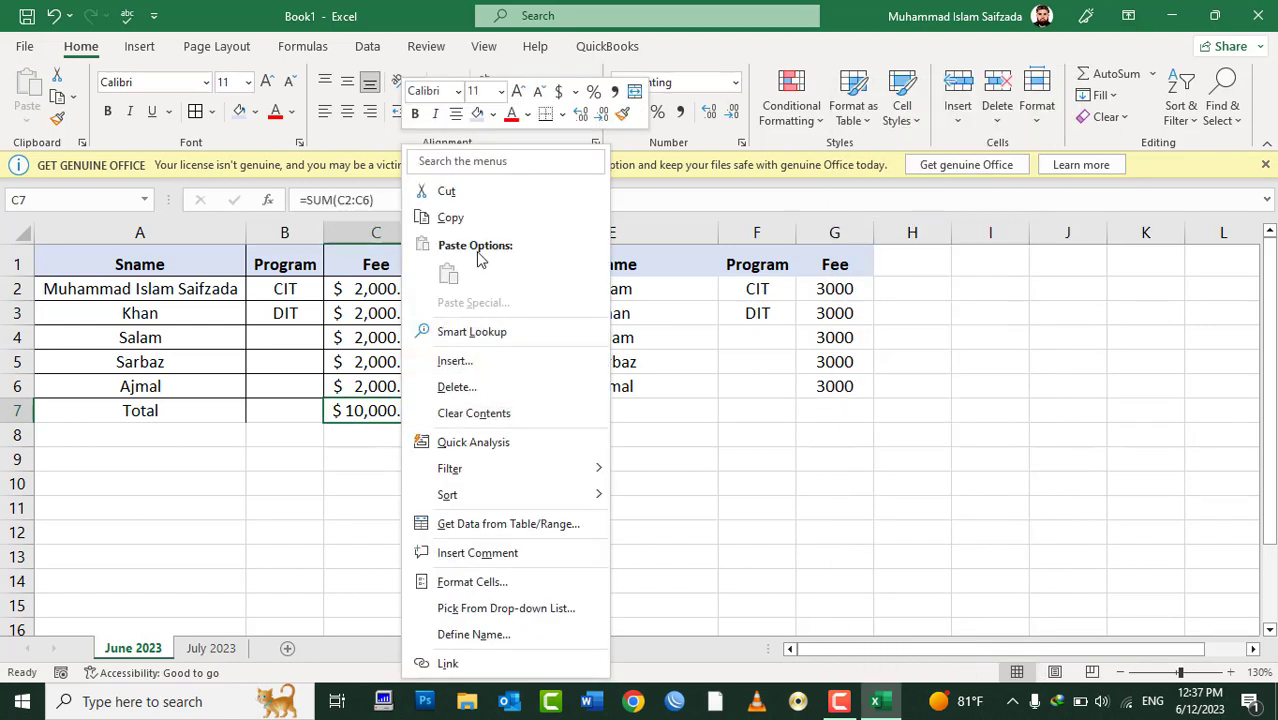
{"action": "key", "text": "Escape"}
{"action": "key", "text": "ctrl+c"}
{"action": "left_click", "coordinate": [835, 411]}
{"action": "right_click", "coordinate": [832, 411]}
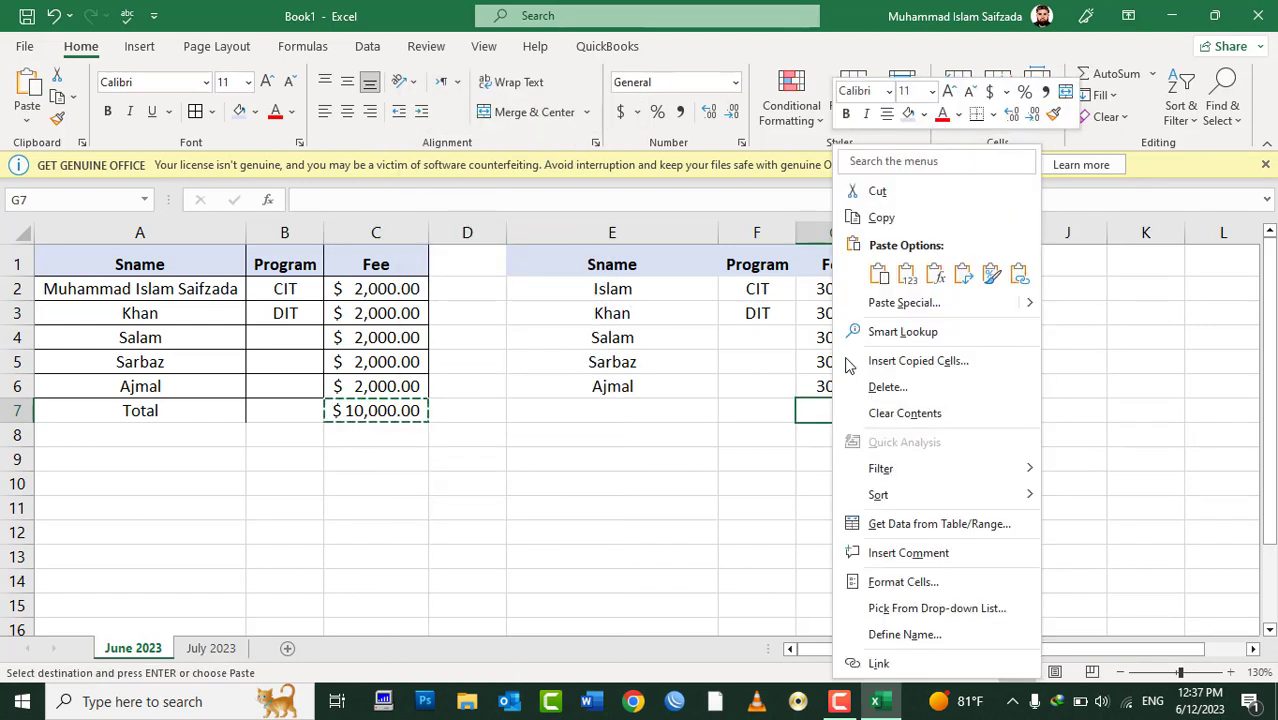
{"action": "left_click", "coordinate": [903, 306]}
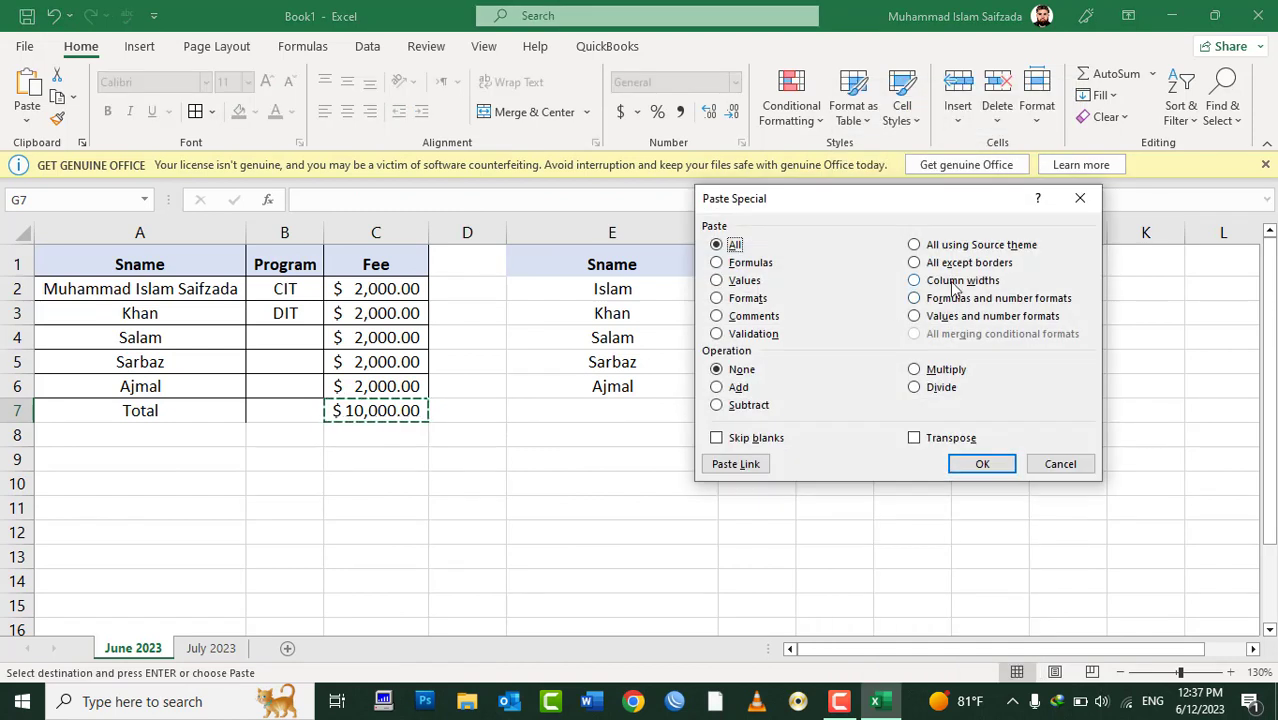
{"action": "left_click", "coordinate": [955, 299]}
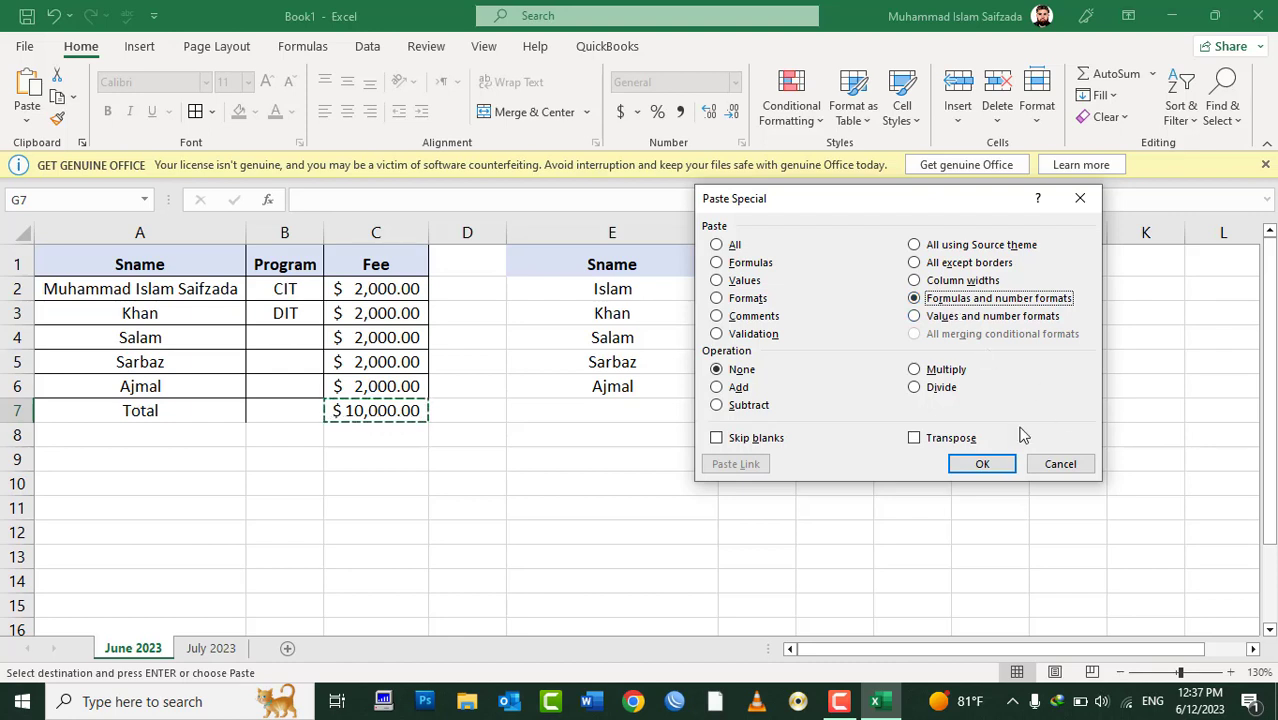
{"action": "left_click", "coordinate": [968, 468]}
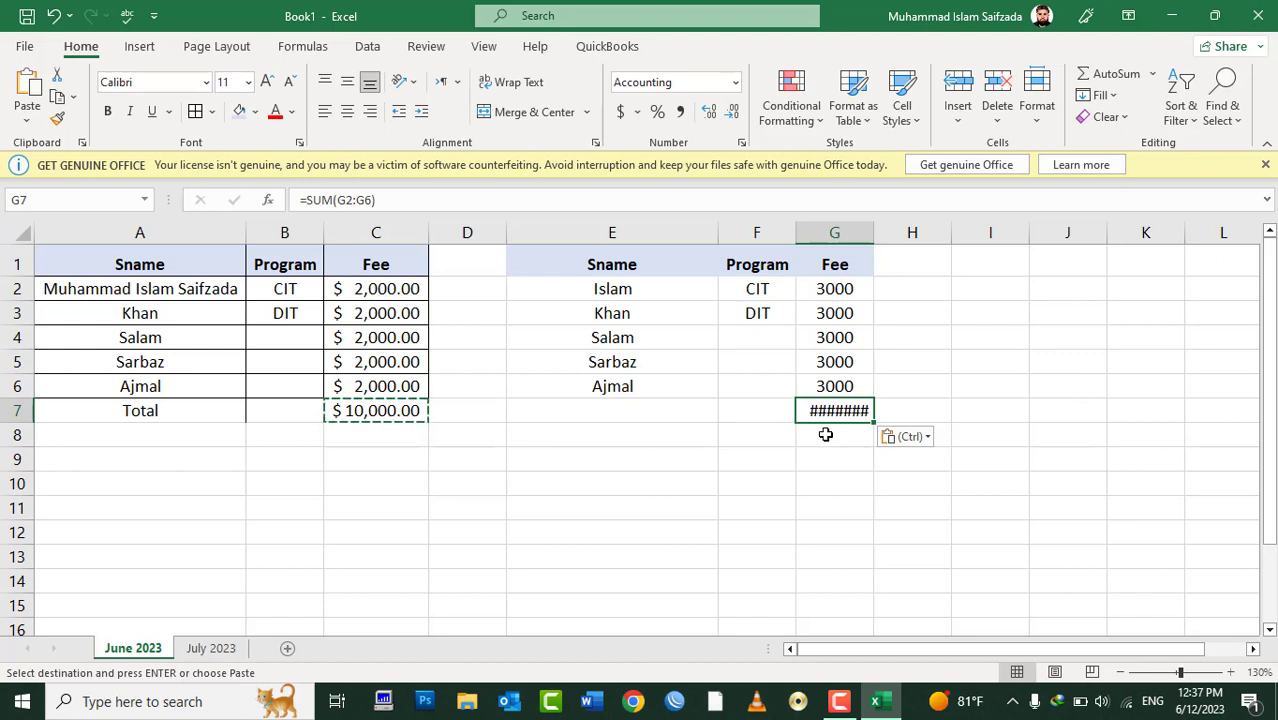
{"action": "double_click", "coordinate": [875, 228]}
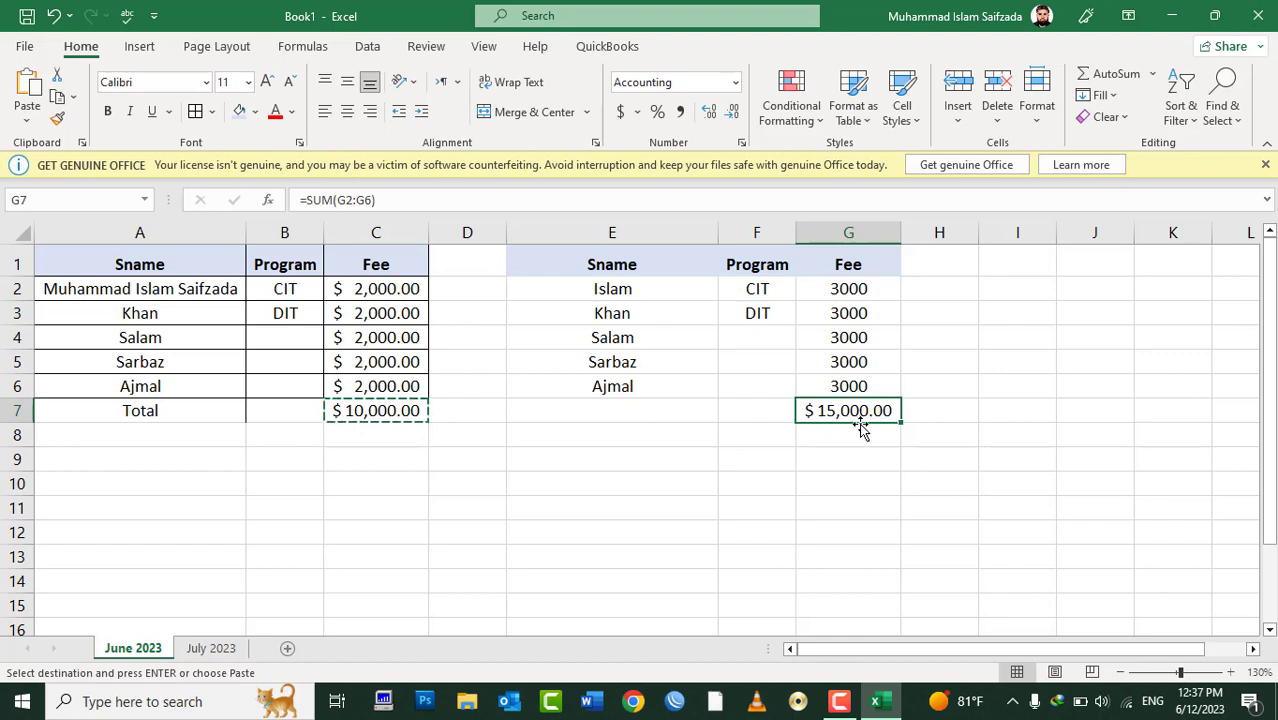
{"action": "left_click", "coordinate": [380, 201]}
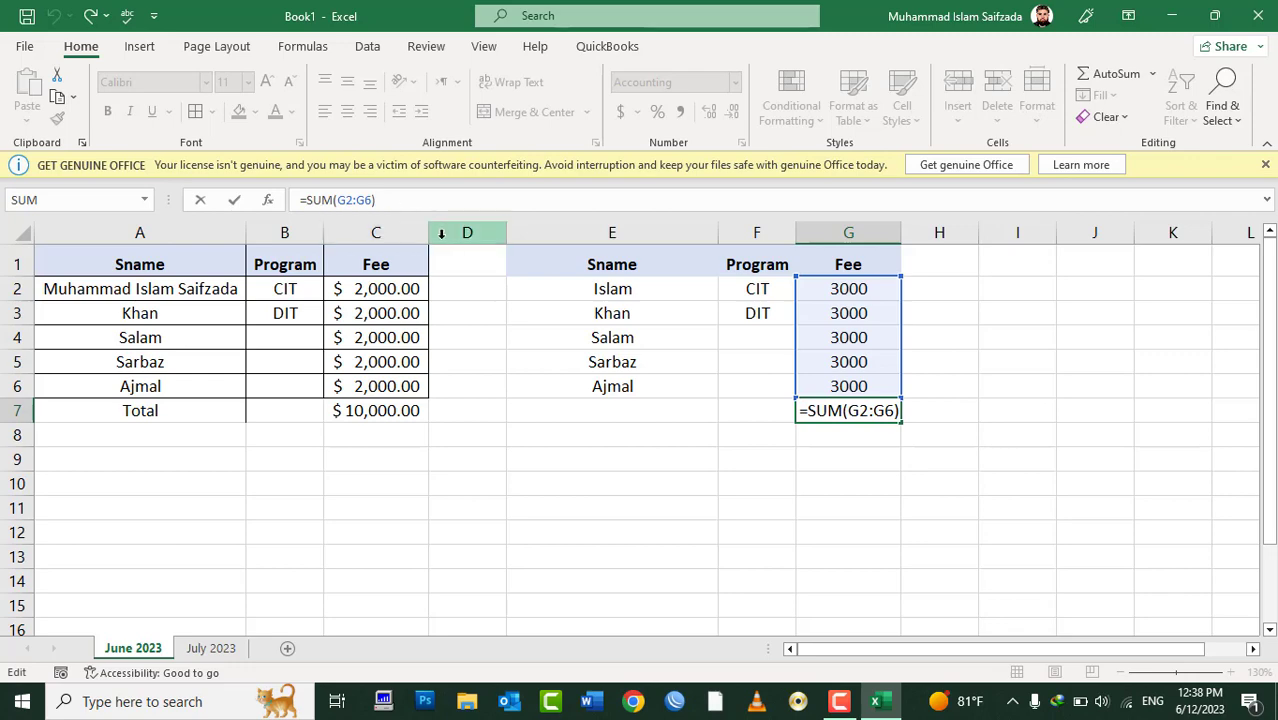
Step: Undo the G7 total, then open Paste Special at C9 and cancel it
{"action": "key", "text": "ctrl+Return"}
{"action": "key", "text": "ctrl+z"}
{"action": "key", "text": "ctrl+z"}
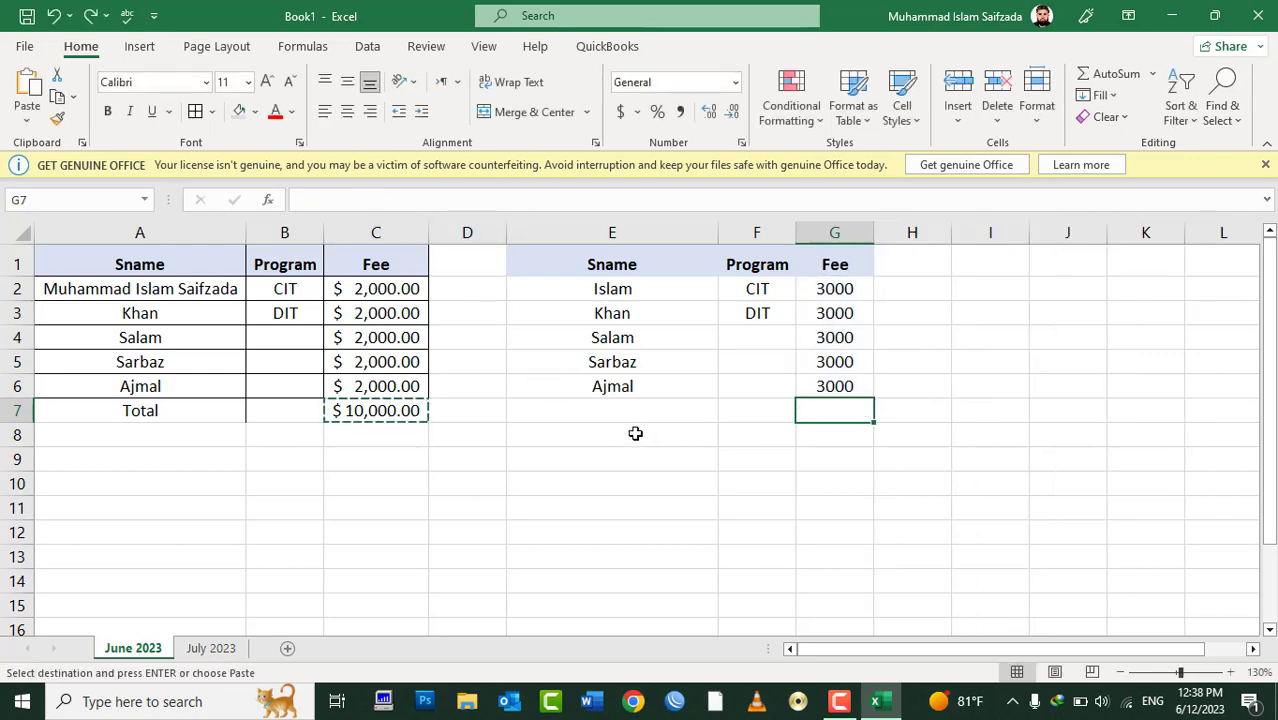
{"action": "right_click", "coordinate": [358, 457]}
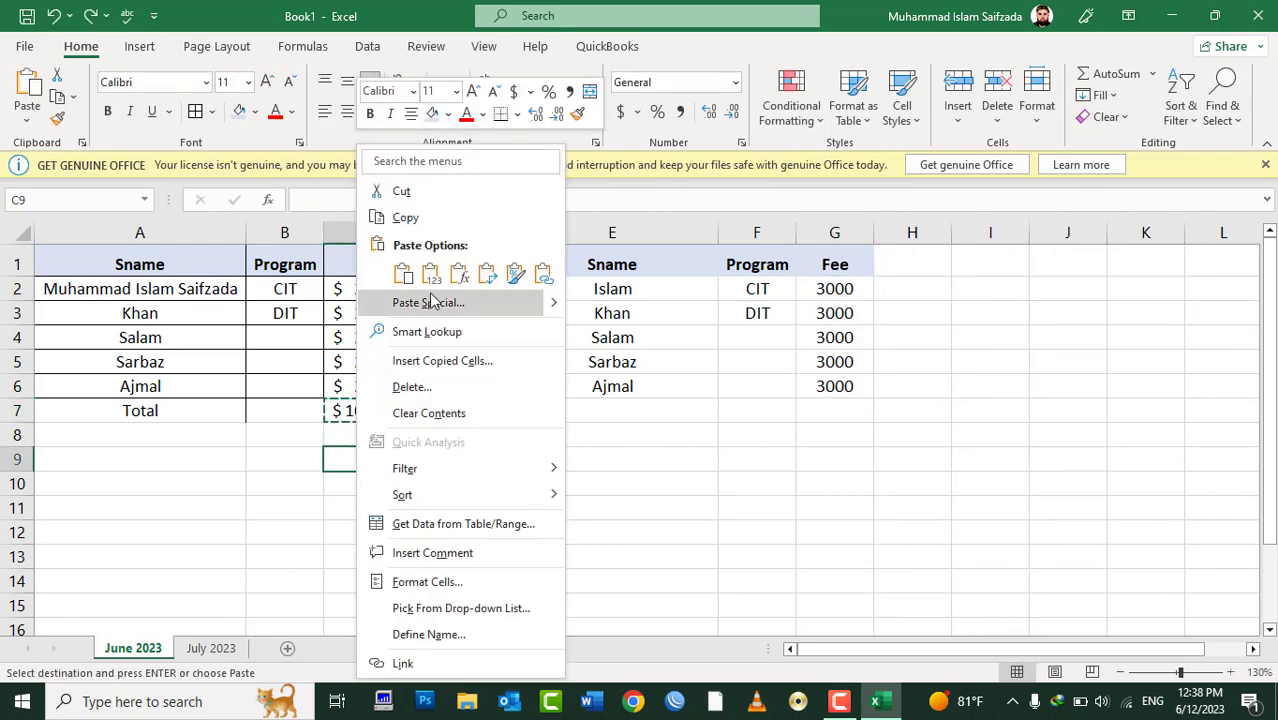
{"action": "left_click", "coordinate": [422, 300]}
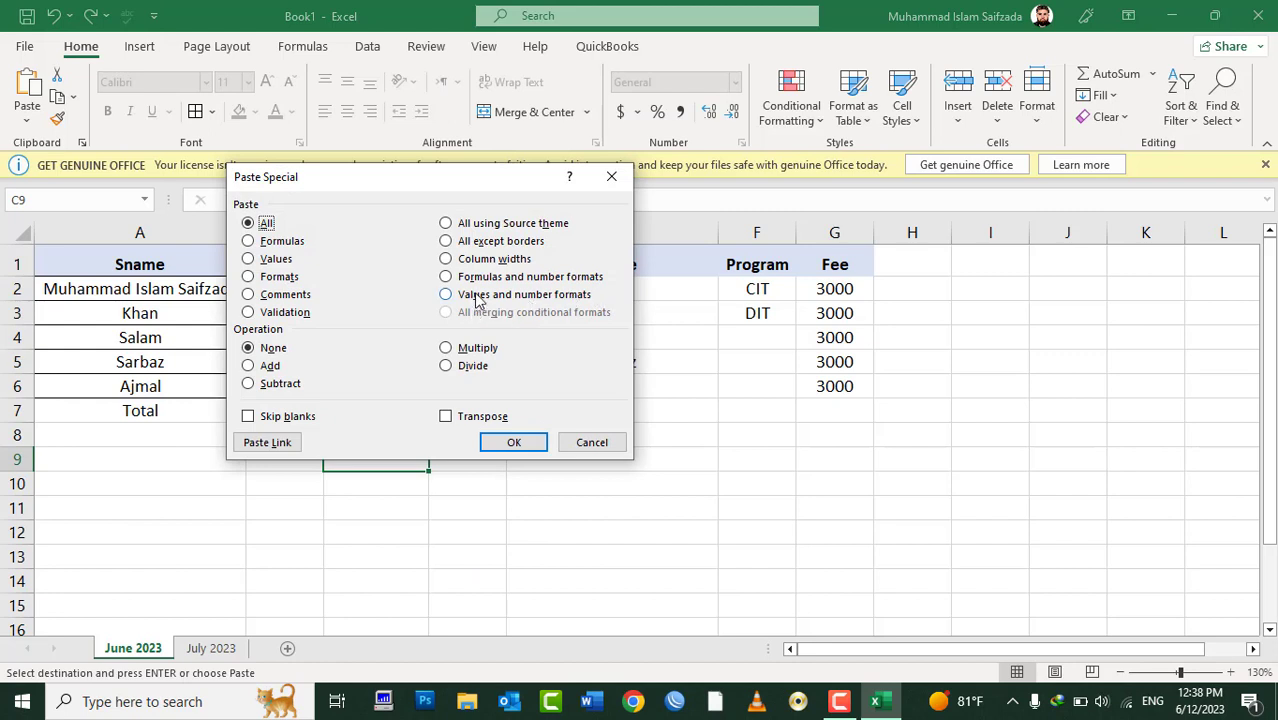
{"action": "key", "text": "Escape"}
{"action": "key", "text": "Escape"}
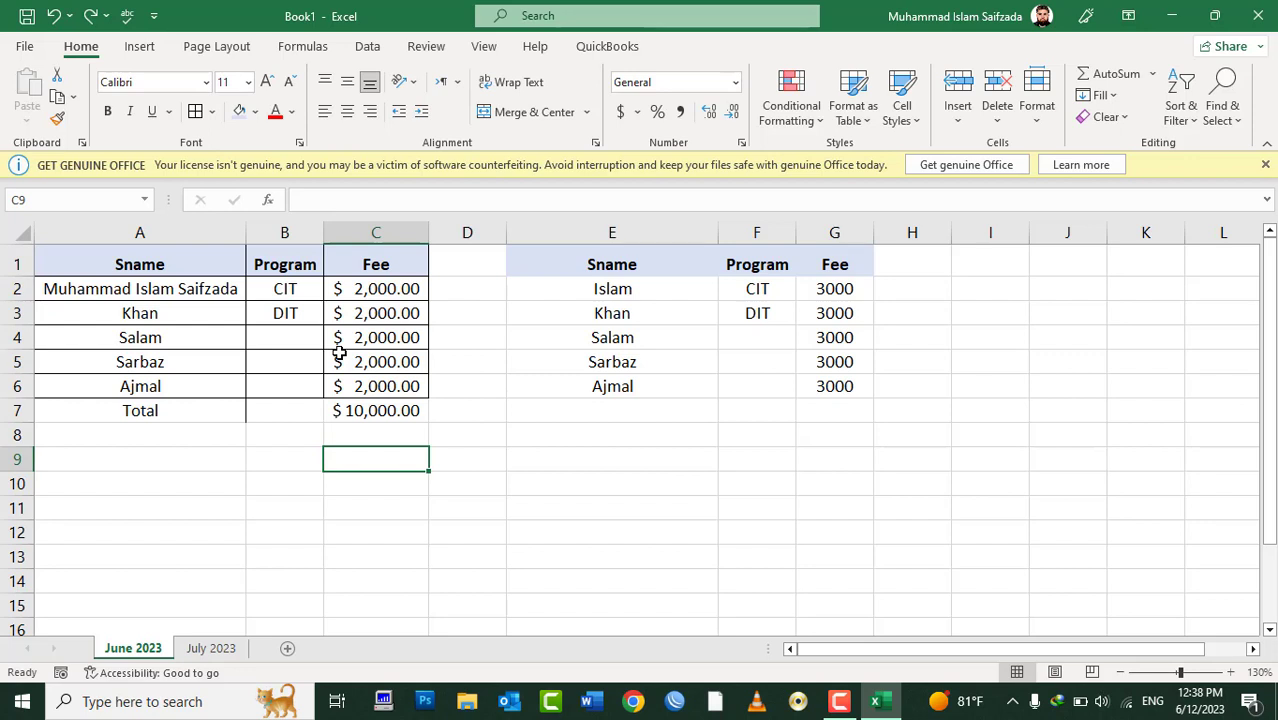
Step: Copy Fee column C1:C7 and paste it into J1 as values and number formats
{"action": "left_click_drag", "start_coordinate": [362, 285], "coordinate": [364, 313]}
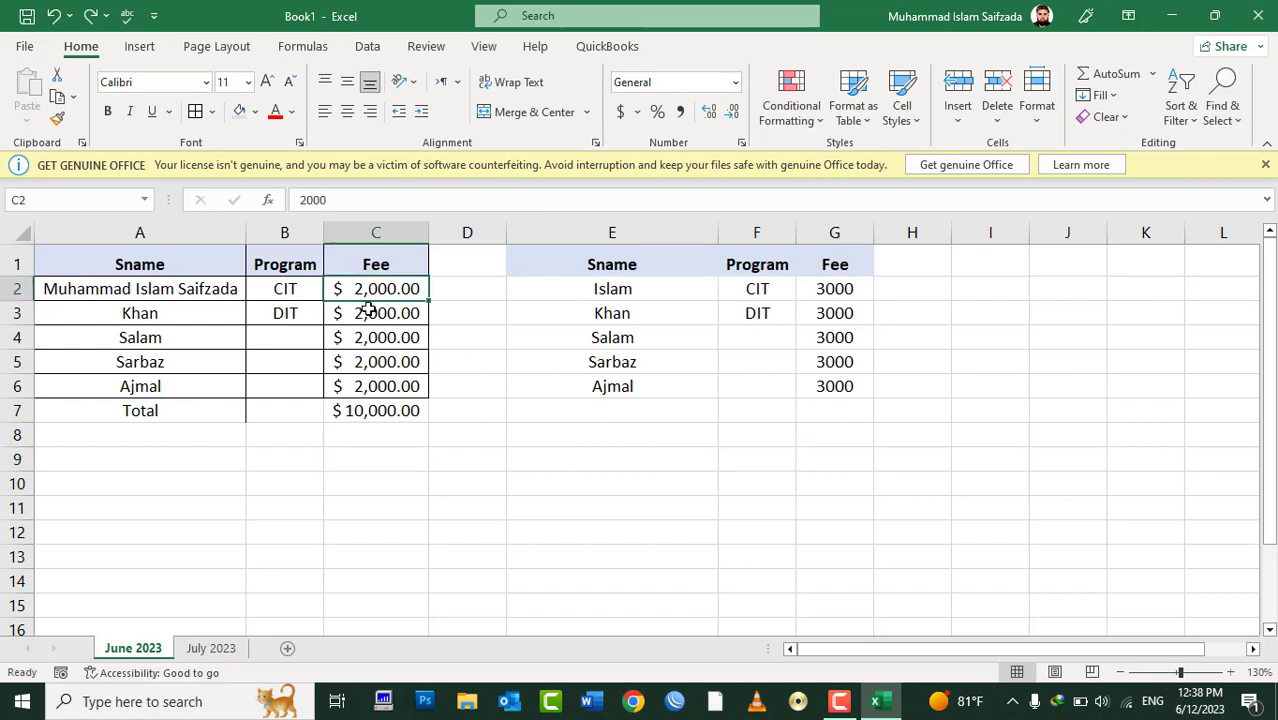
{"action": "left_click_drag", "start_coordinate": [368, 266], "coordinate": [370, 409]}
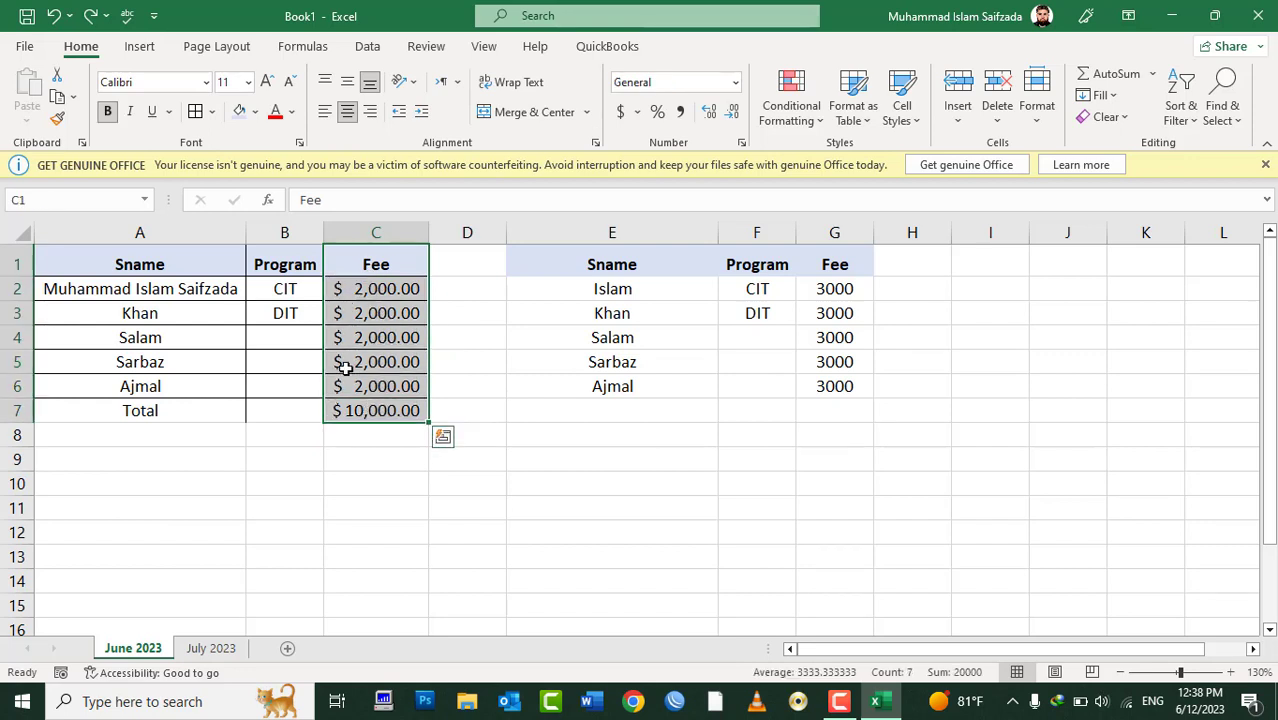
{"action": "right_click", "coordinate": [372, 322]}
{"action": "left_click", "coordinate": [447, 187]}
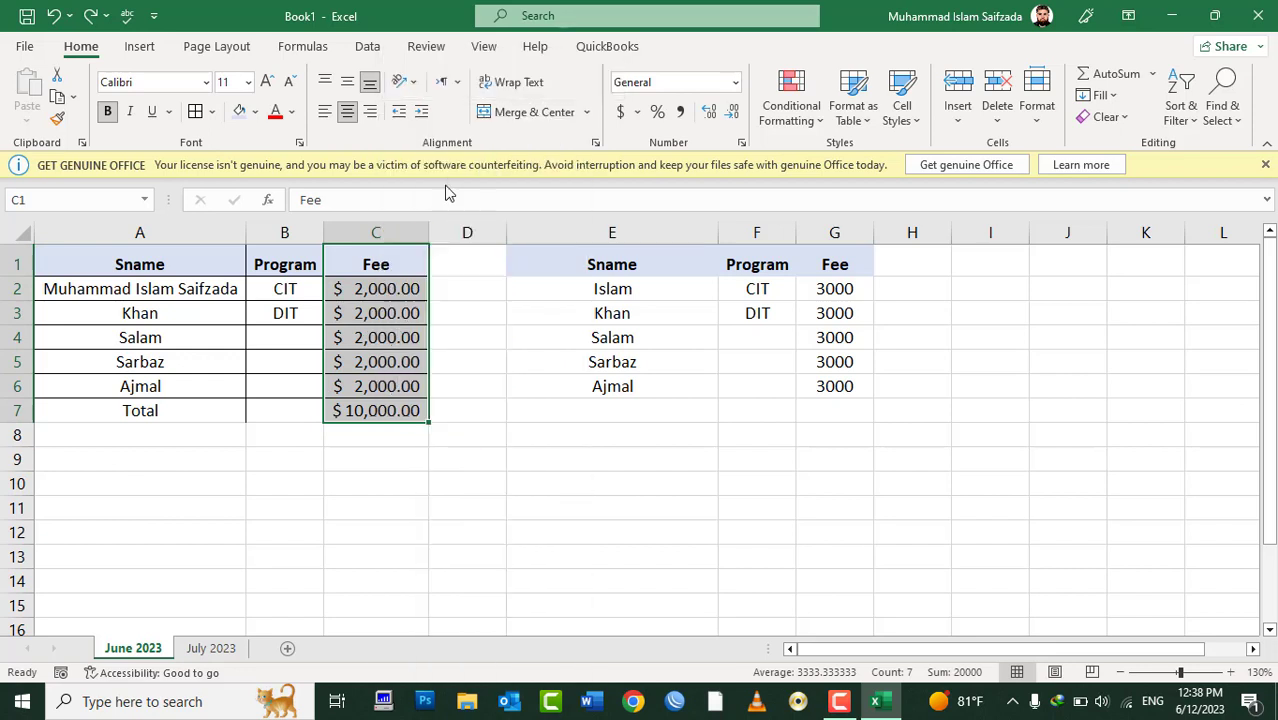
{"action": "left_click", "coordinate": [1054, 262]}
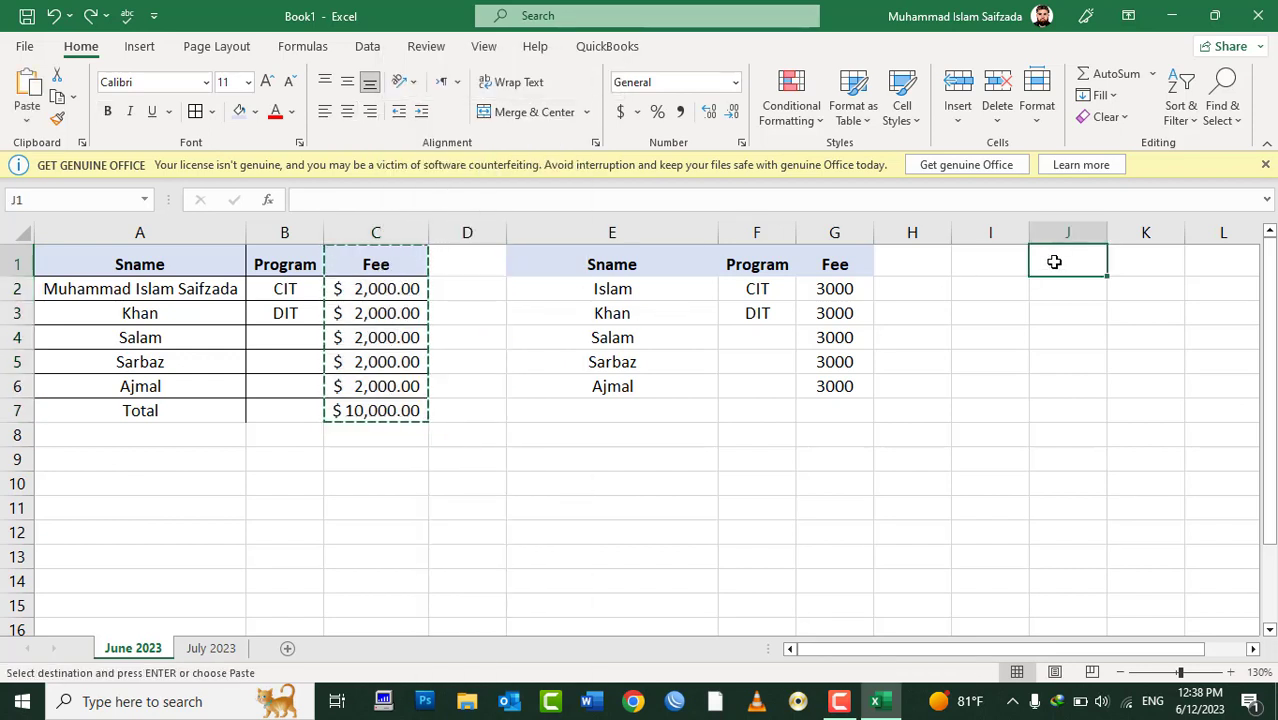
{"action": "right_click", "coordinate": [1054, 262]}
{"action": "left_click", "coordinate": [1106, 304]}
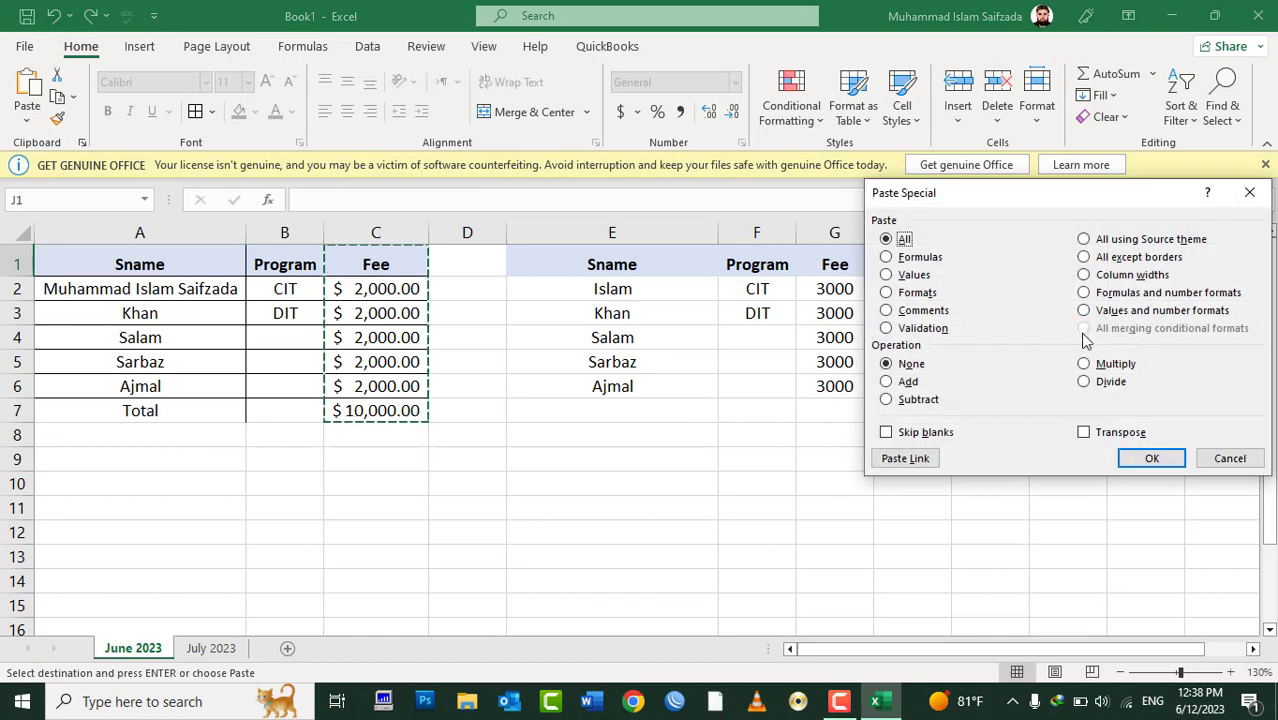
{"action": "left_click", "coordinate": [1093, 315]}
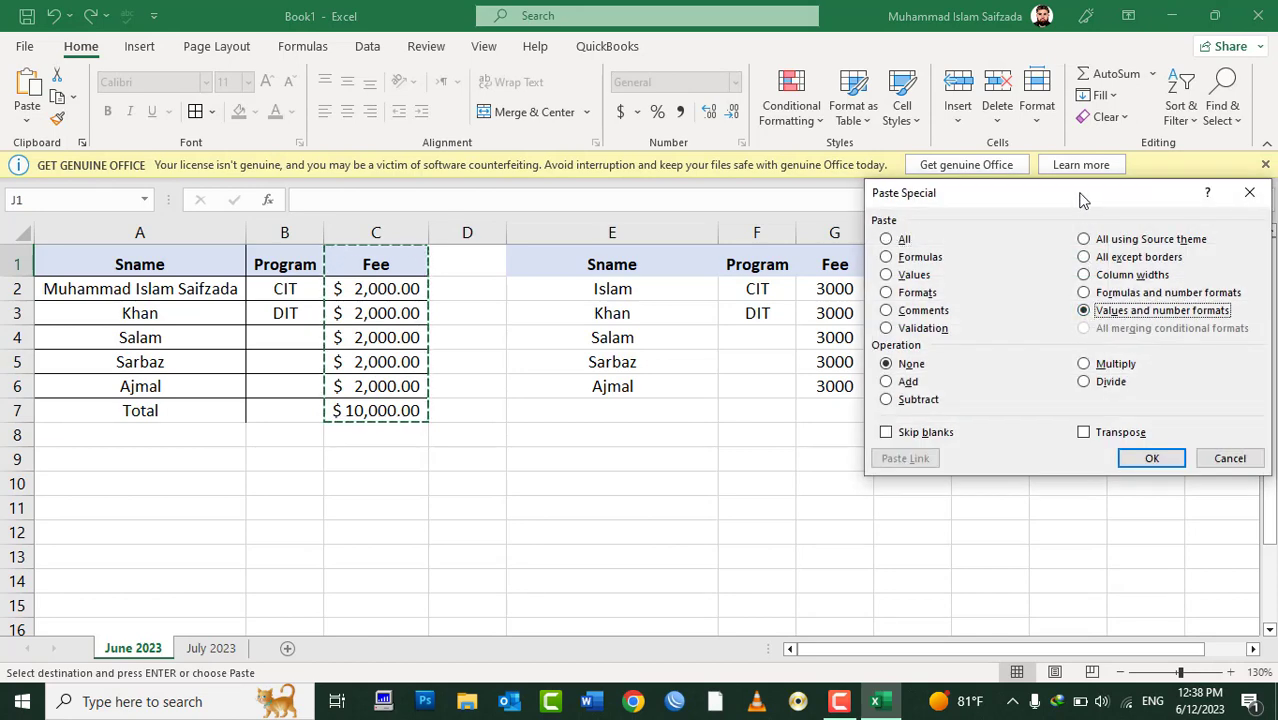
{"action": "left_click_drag", "start_coordinate": [1082, 200], "coordinate": [547, 350]}
{"action": "left_click_drag", "start_coordinate": [425, 354], "coordinate": [636, 265]}
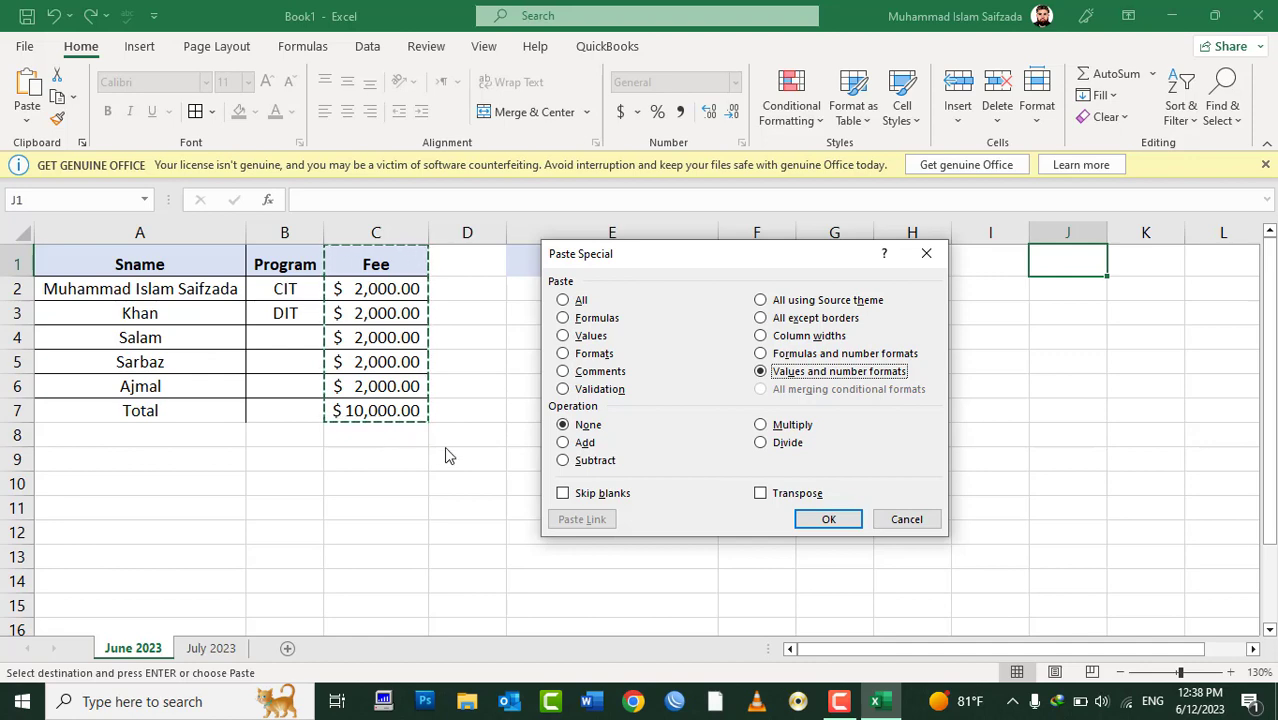
{"action": "left_click", "coordinate": [845, 517]}
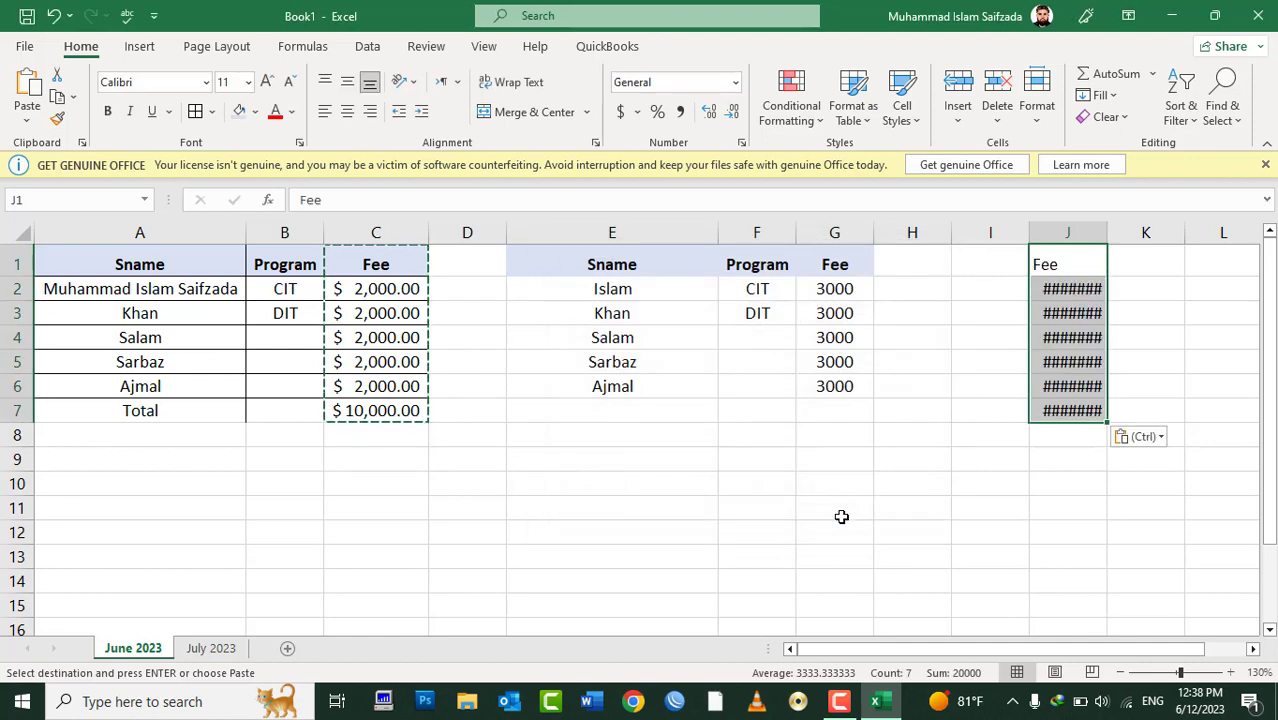
Step: Autofit column J to inspect the pasted fees, then undo the paste into column J
{"action": "double_click", "coordinate": [1107, 223]}
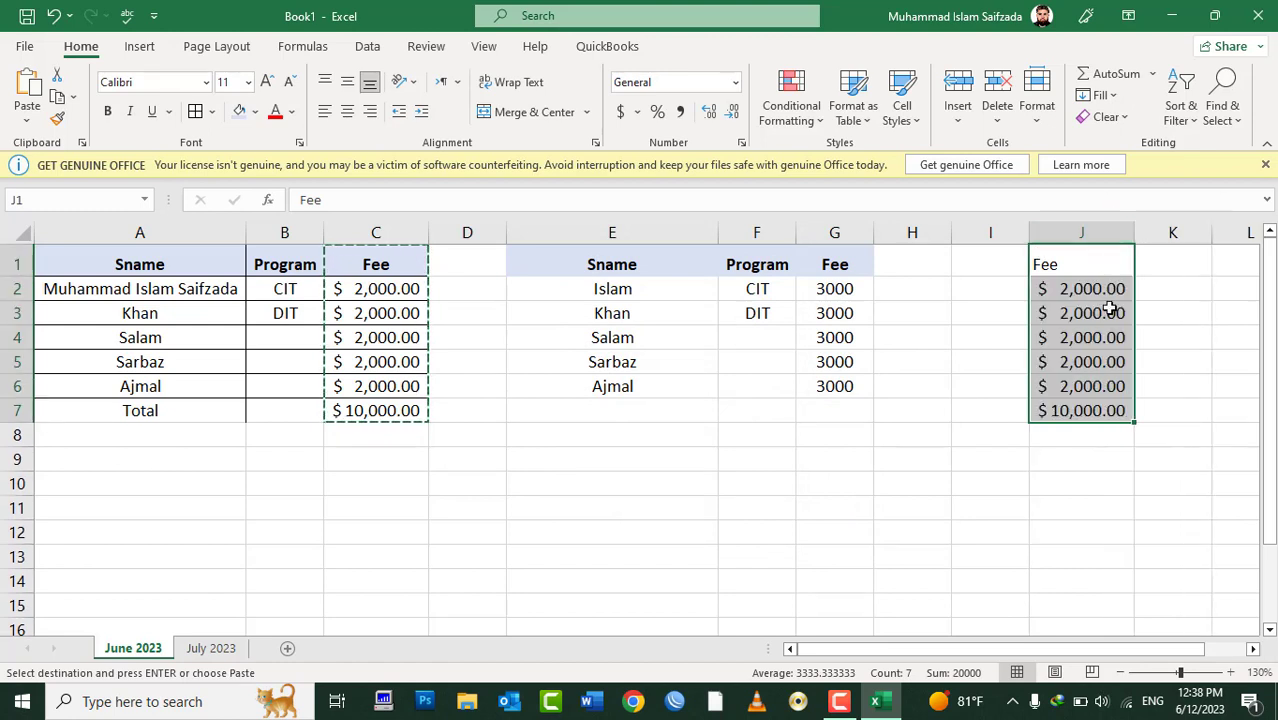
{"action": "left_click", "coordinate": [1088, 411]}
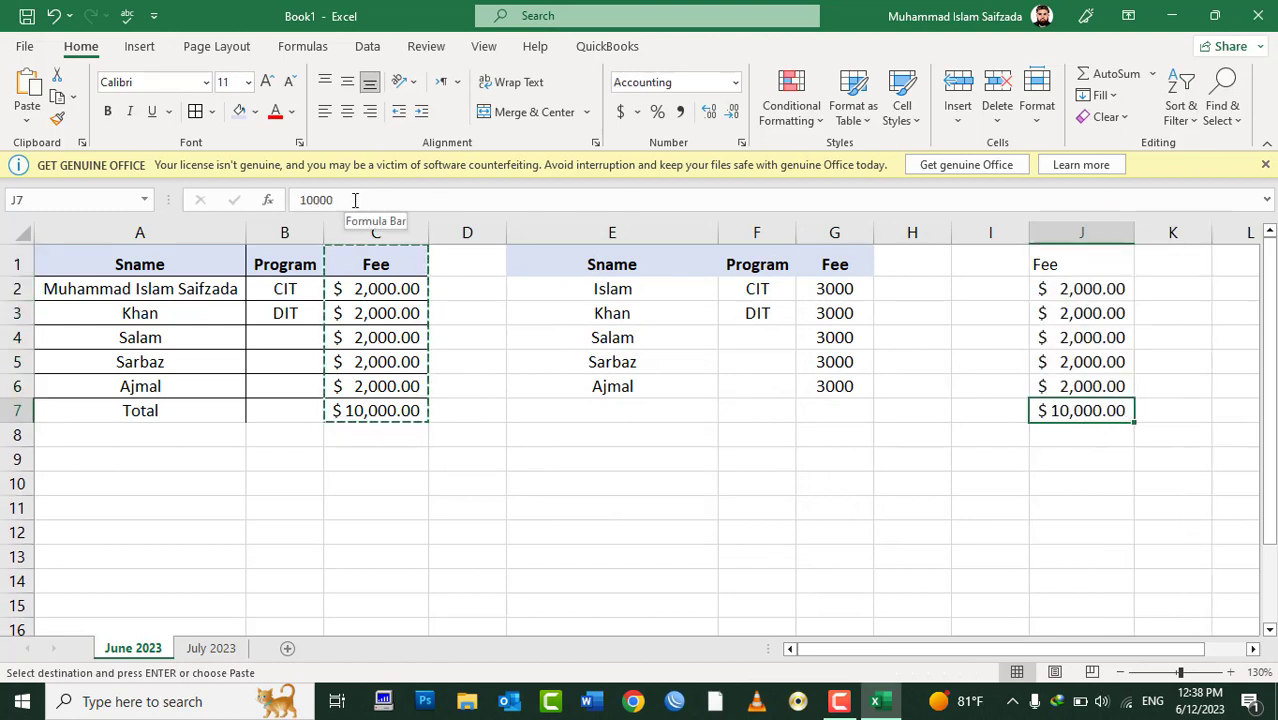
{"action": "key", "text": "Escape"}
{"action": "left_click", "coordinate": [377, 404]}
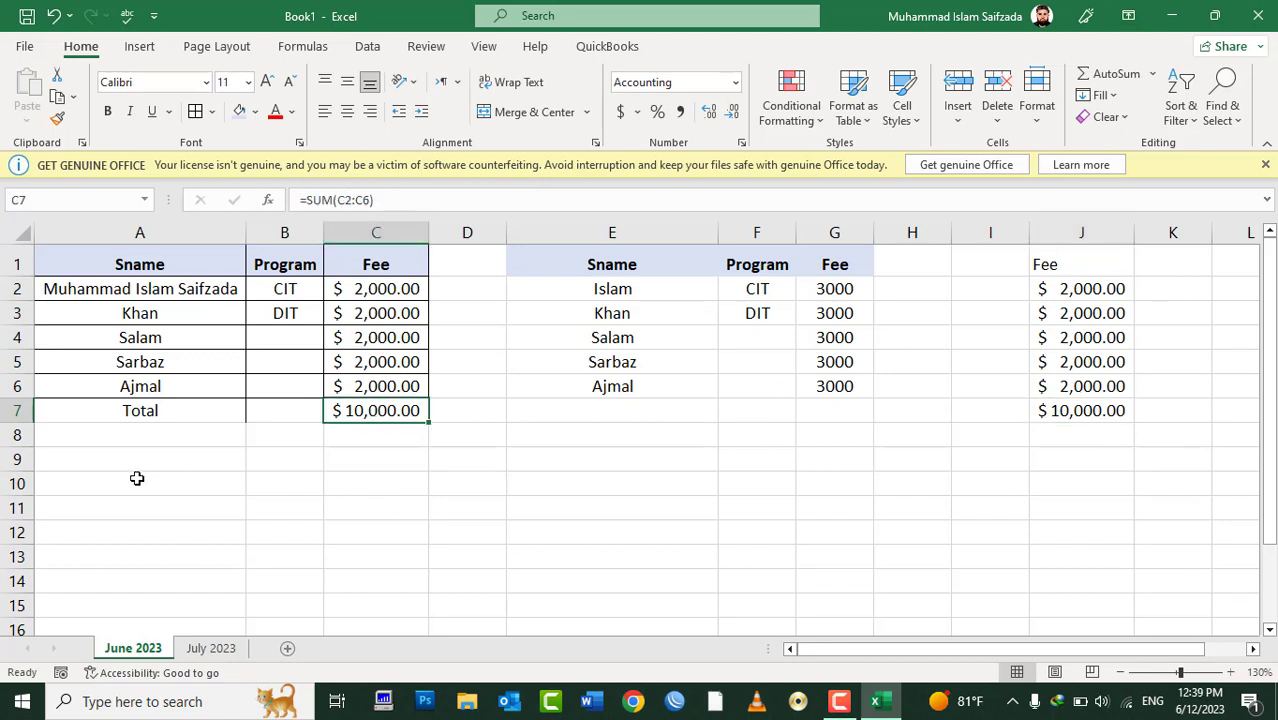
{"action": "key", "text": "ctrl+z"}
{"action": "key", "text": "ctrl+z"}
Step: Open Paste Special below the table, cancel it, and clear the pending copy marquee
{"action": "left_click", "coordinate": [160, 440]}
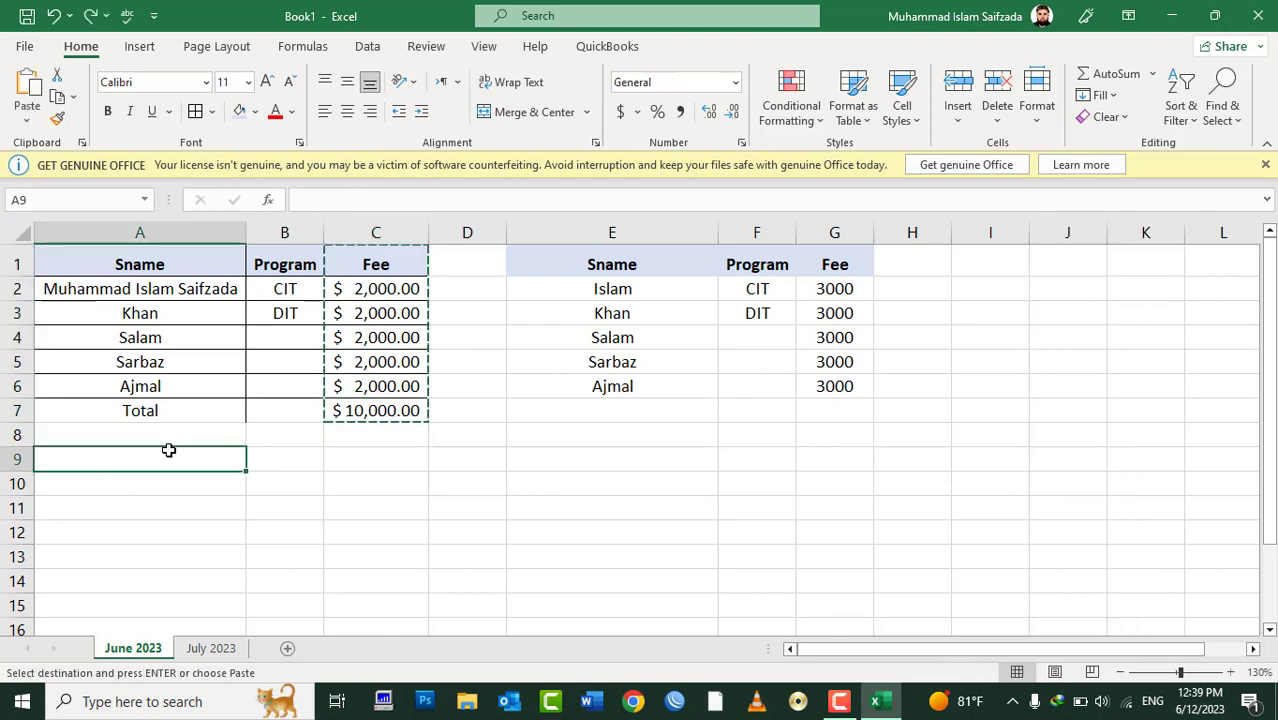
{"action": "right_click", "coordinate": [147, 435]}
{"action": "left_click", "coordinate": [242, 302]}
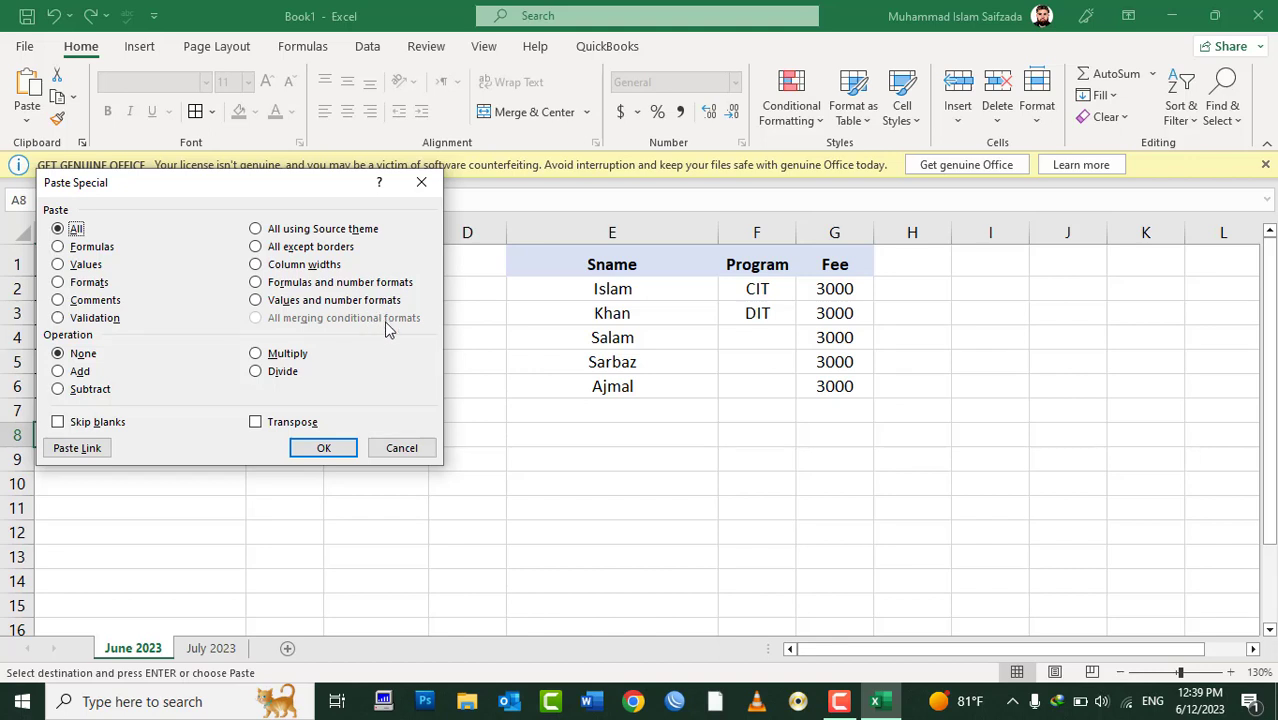
{"action": "left_click", "coordinate": [392, 449]}
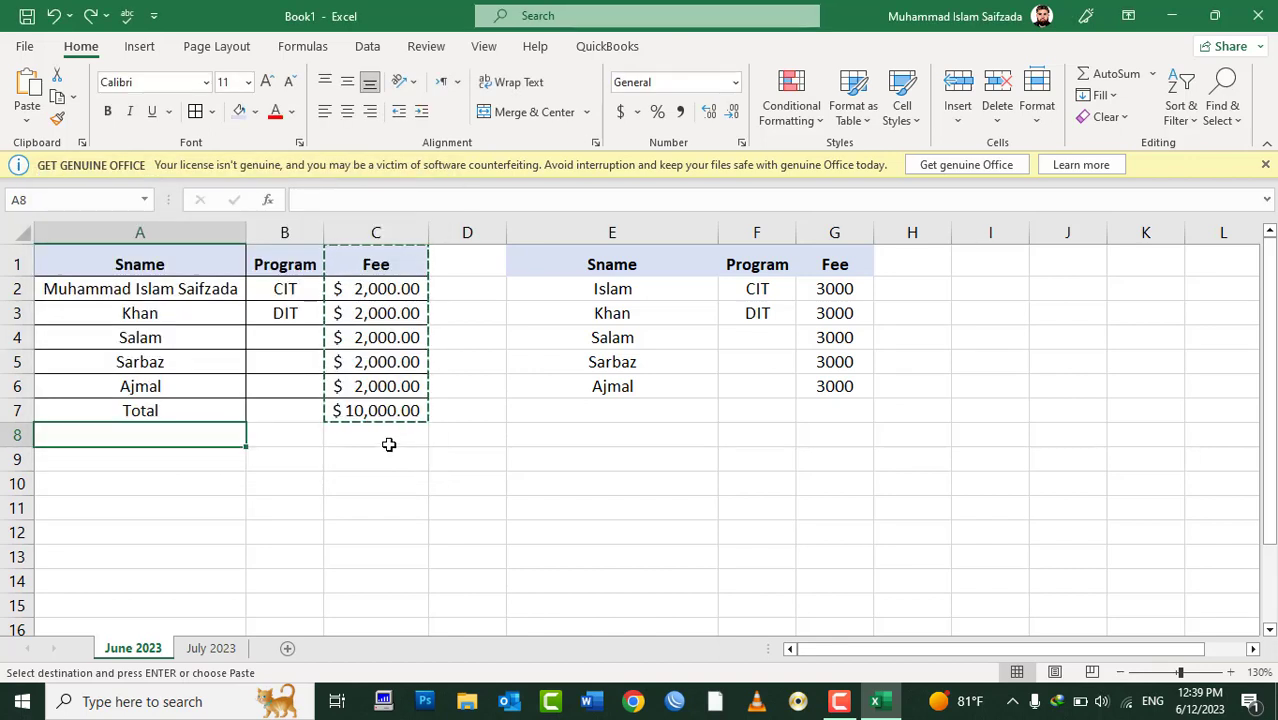
{"action": "key", "text": "Escape"}
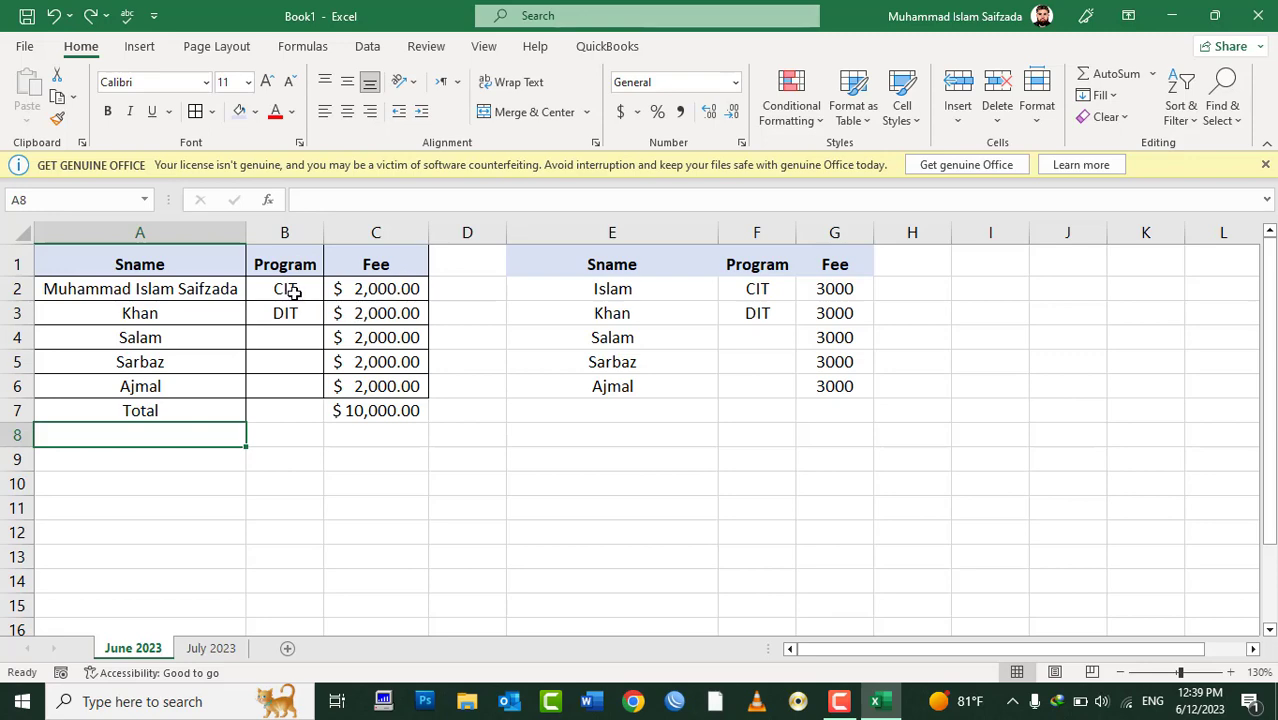
{"action": "scroll", "coordinate": [177, 499], "scroll_direction": "down", "scroll_amount": 5}
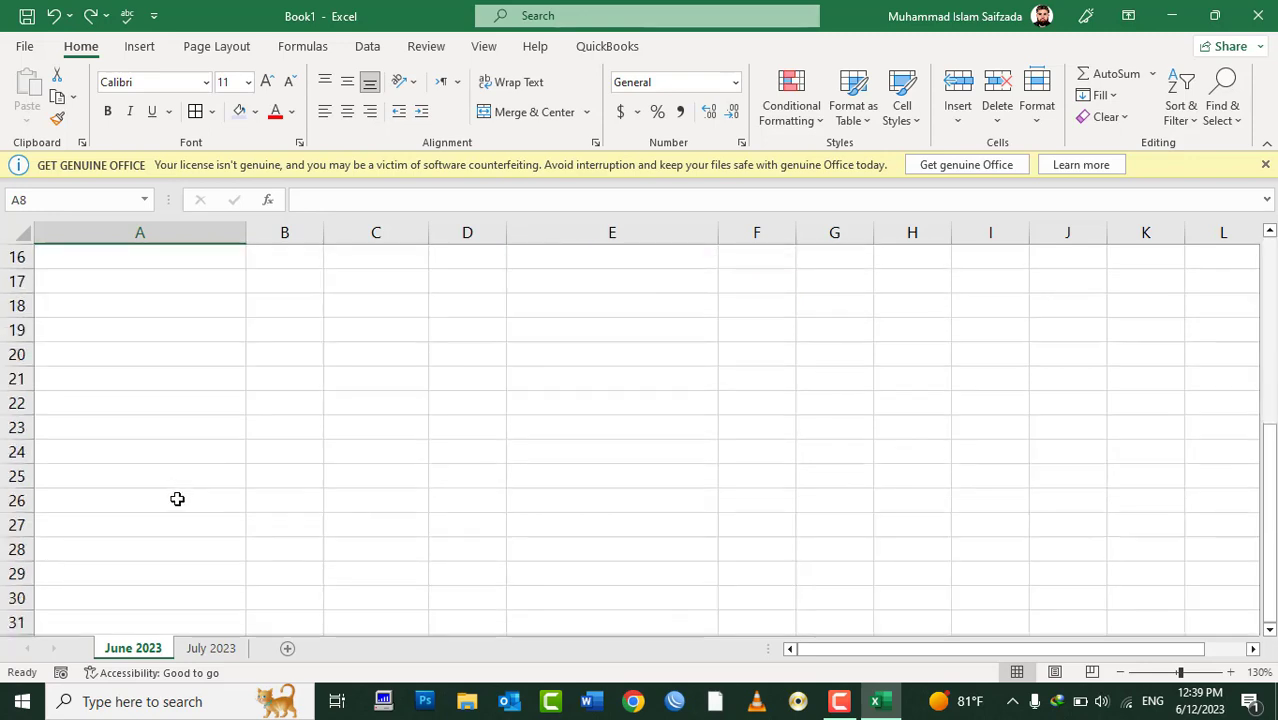
{"action": "scroll", "coordinate": [177, 499], "scroll_direction": "up", "scroll_amount": 3}
{"action": "scroll", "coordinate": [225, 448], "scroll_direction": "up", "scroll_amount": 2}
Step: On the July 2023 sheet, rename the Fee header in C1 to Marks
{"action": "left_click", "coordinate": [210, 648]}
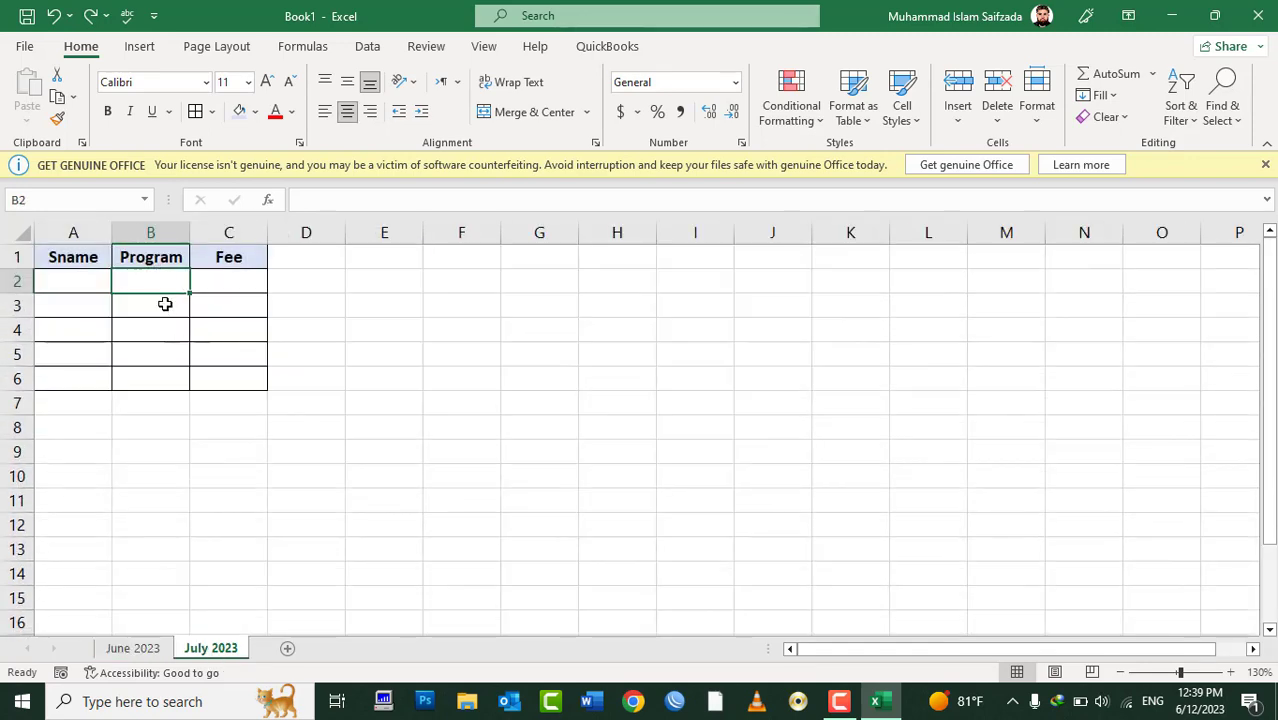
{"action": "left_click", "coordinate": [72, 252]}
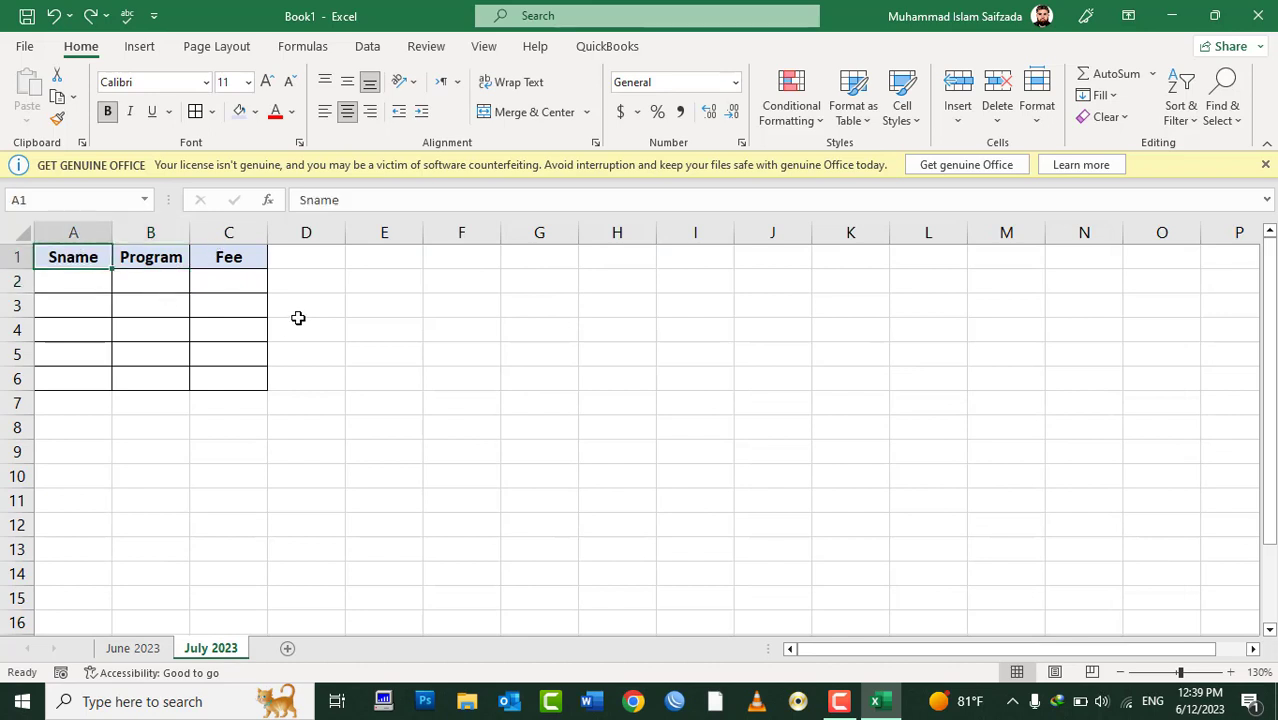
{"action": "key", "text": "Right"}
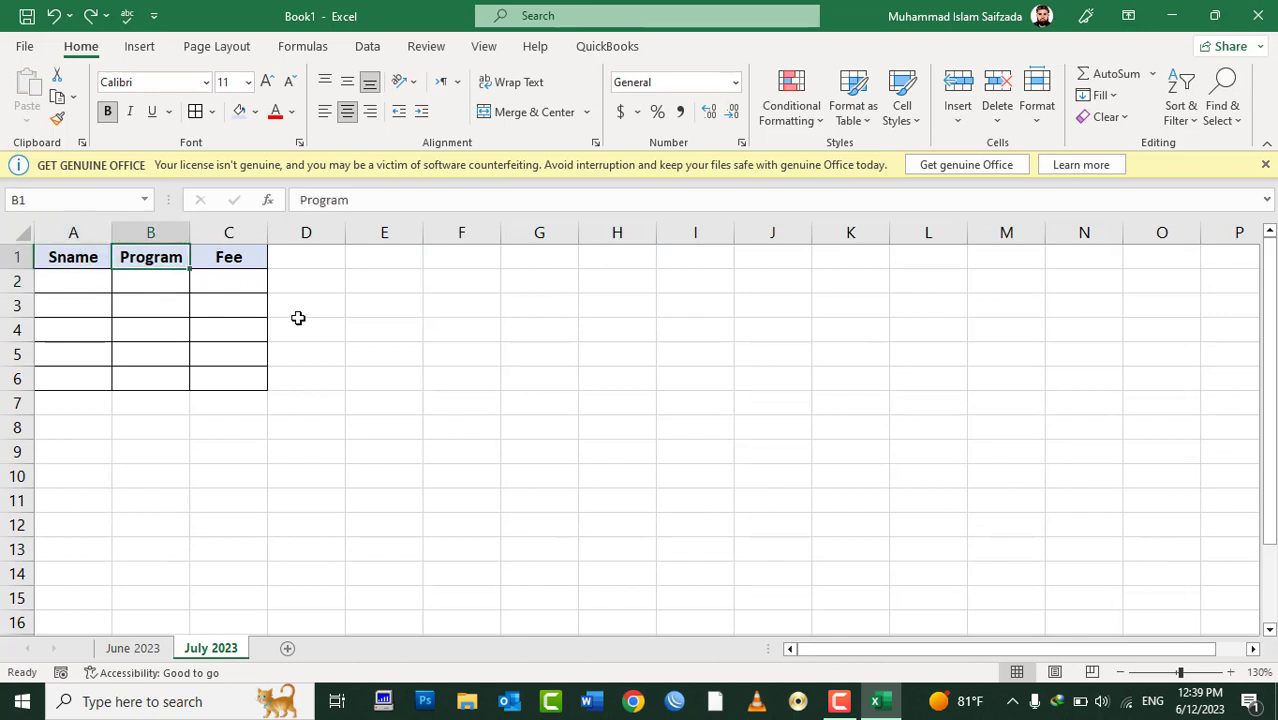
{"action": "key", "text": "Right"}
{"action": "type", "text": "<"}
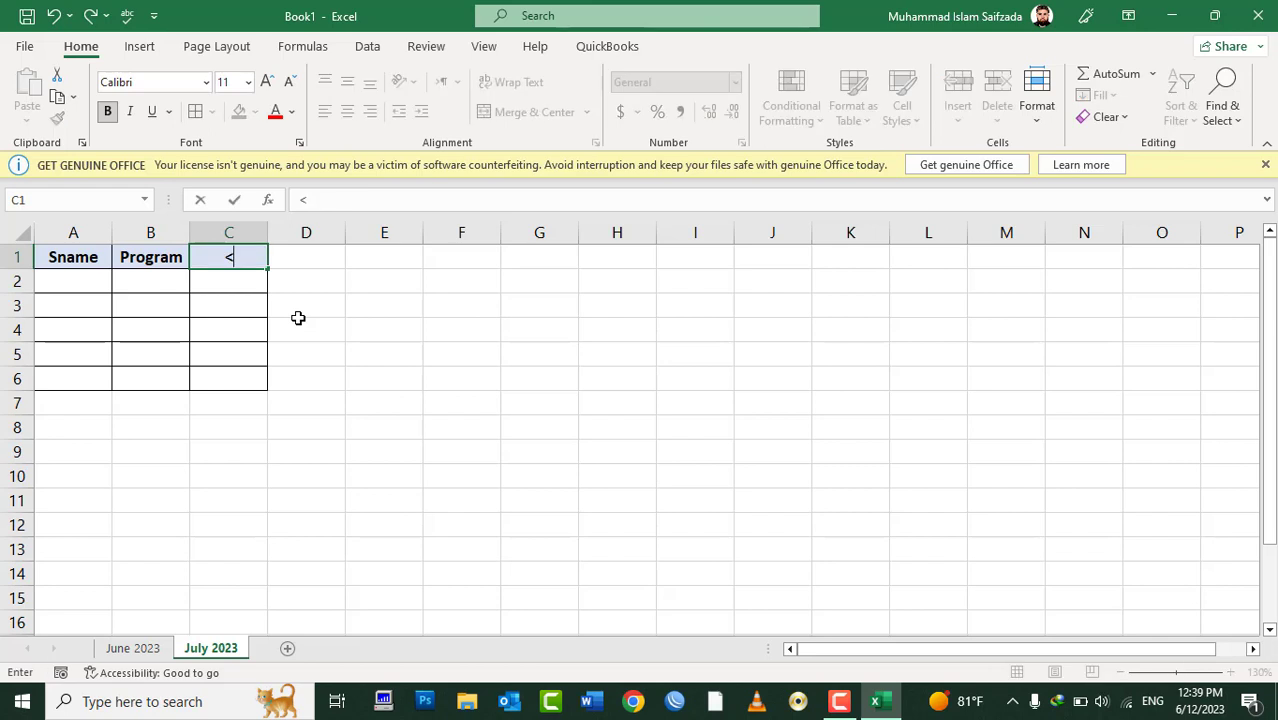
{"action": "type", "text": "arks"}
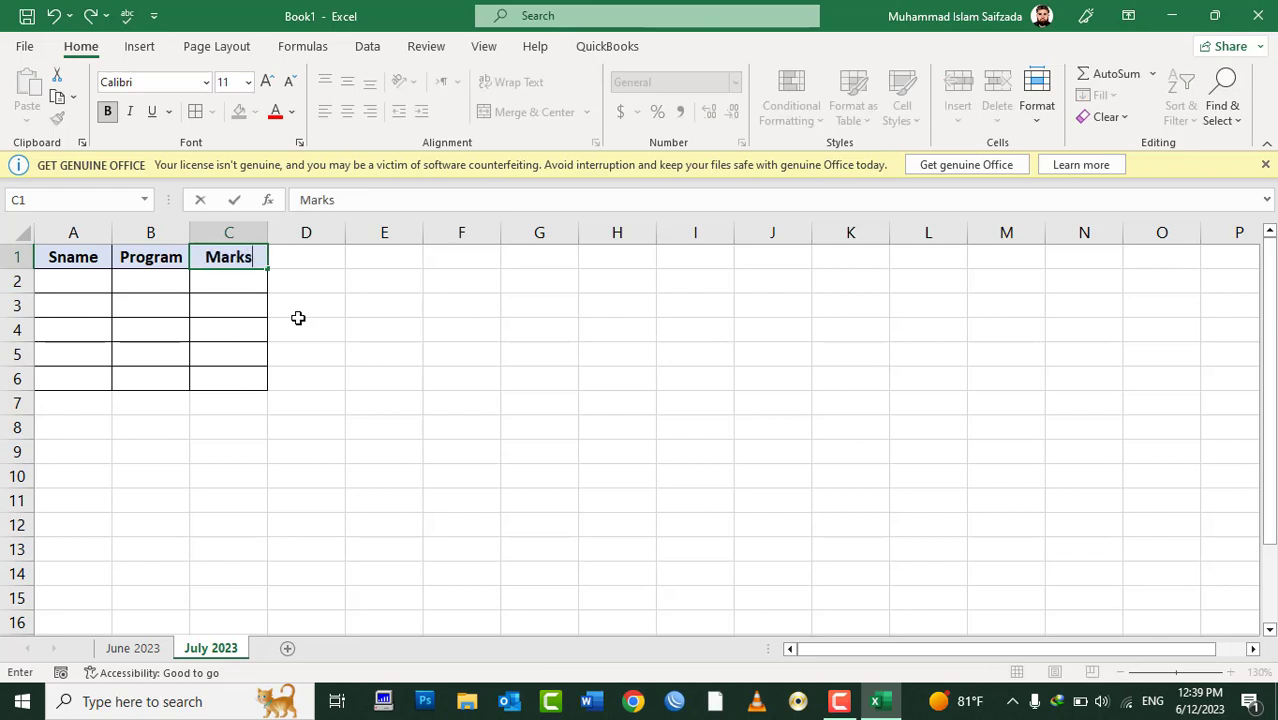
{"action": "key", "text": "Return"}
Step: Enter the five student names down A2:A6
{"action": "key", "text": "Left"}
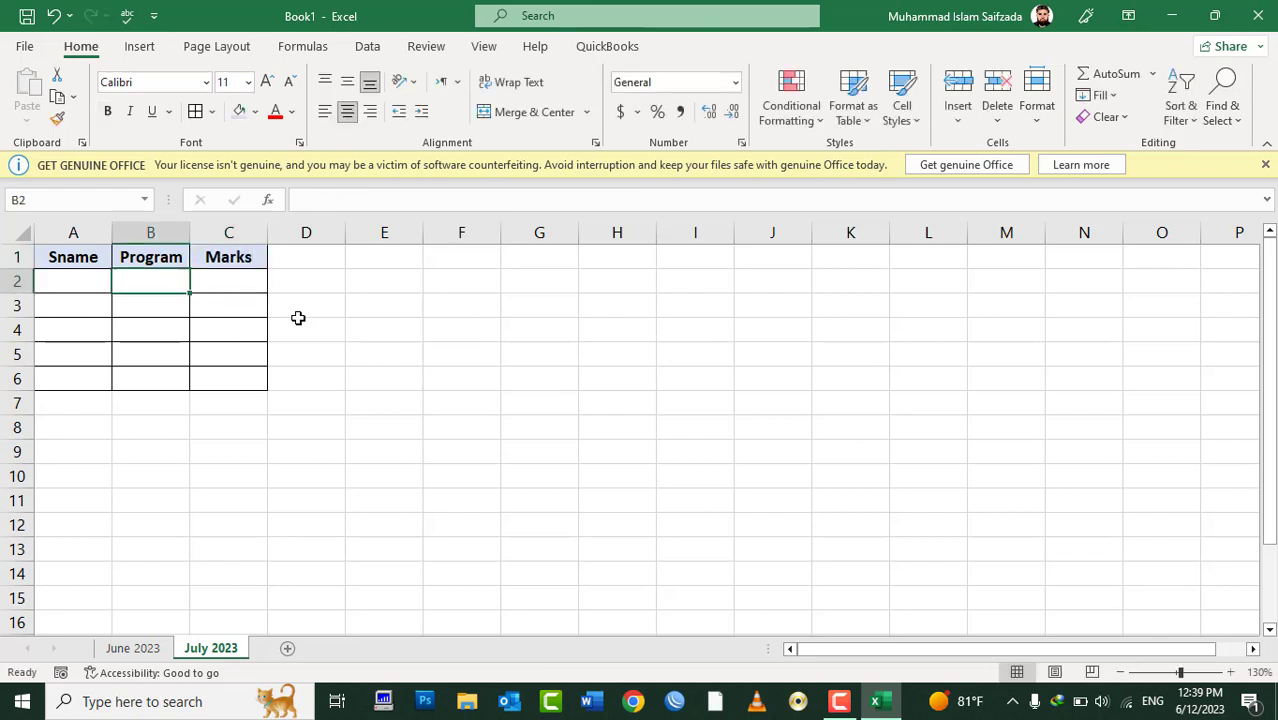
{"action": "key", "text": "Left"}
{"action": "type", "text": "Ajmal"}
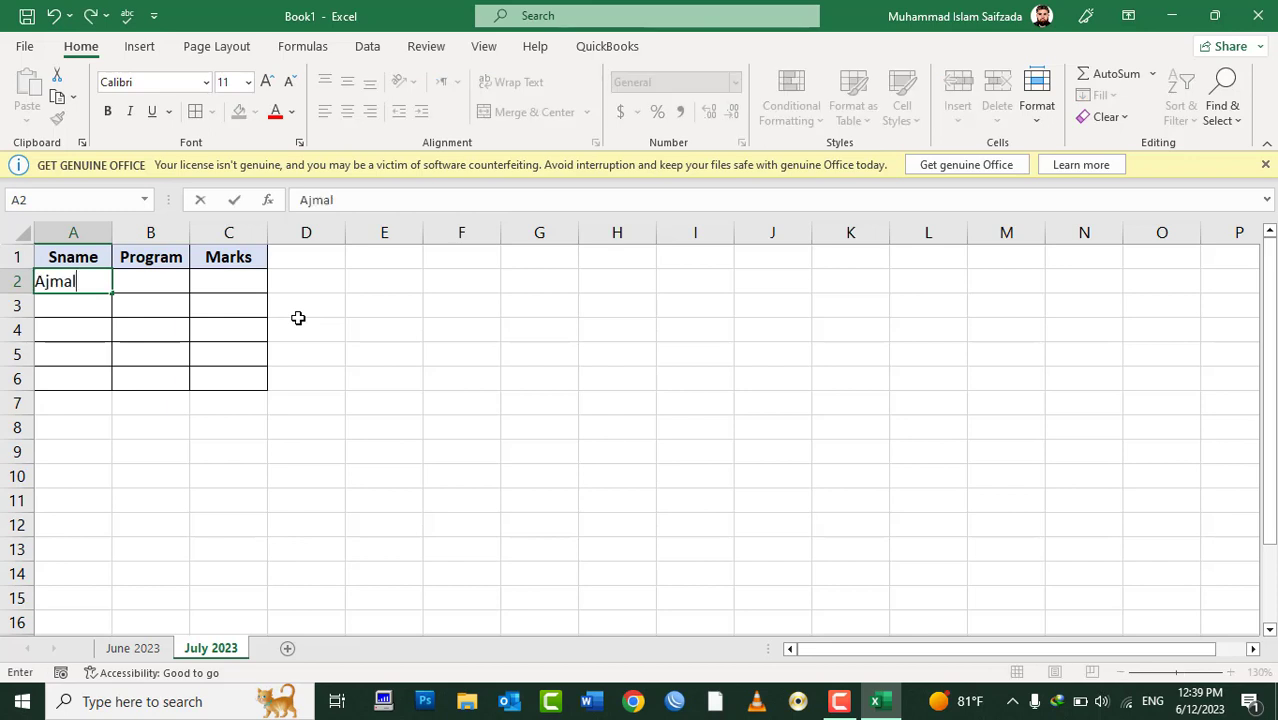
{"action": "key", "text": "Return"}
{"action": "type", "text": "Wahid"}
{"action": "key", "text": "Return"}
{"action": "type", "text": "A"}
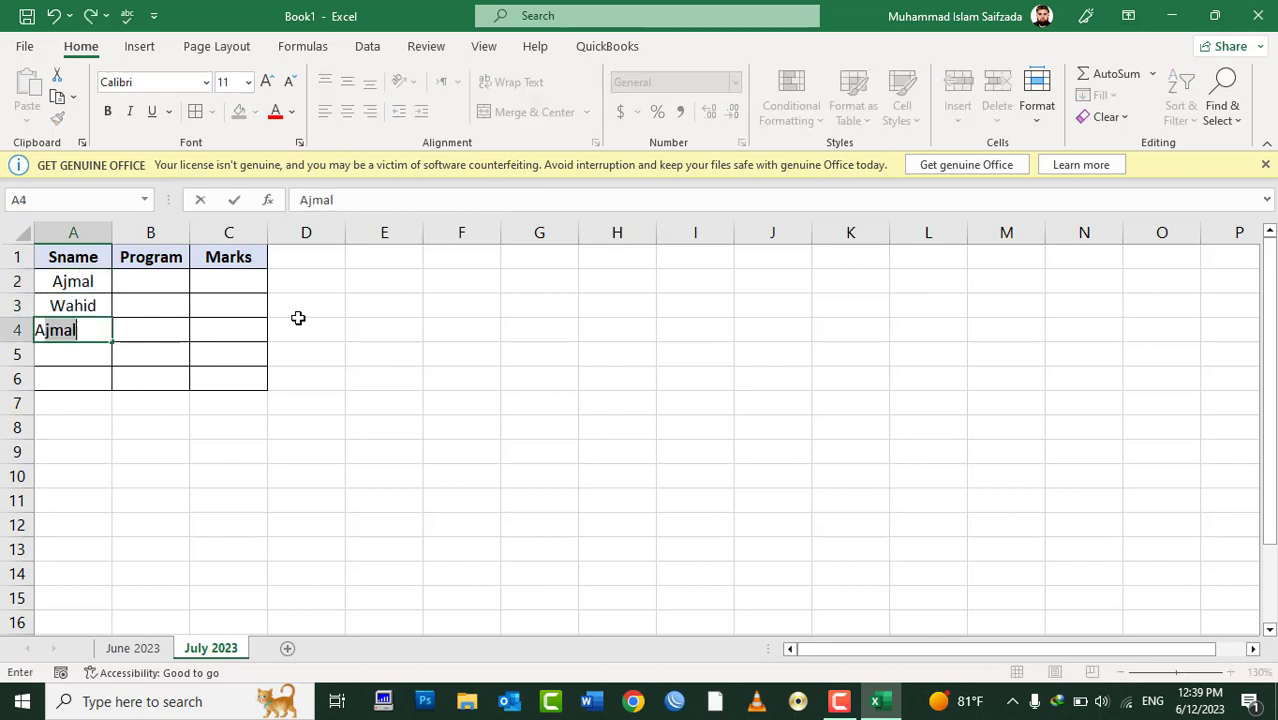
{"action": "type", "text": "slam"}
{"action": "key", "text": "Return"}
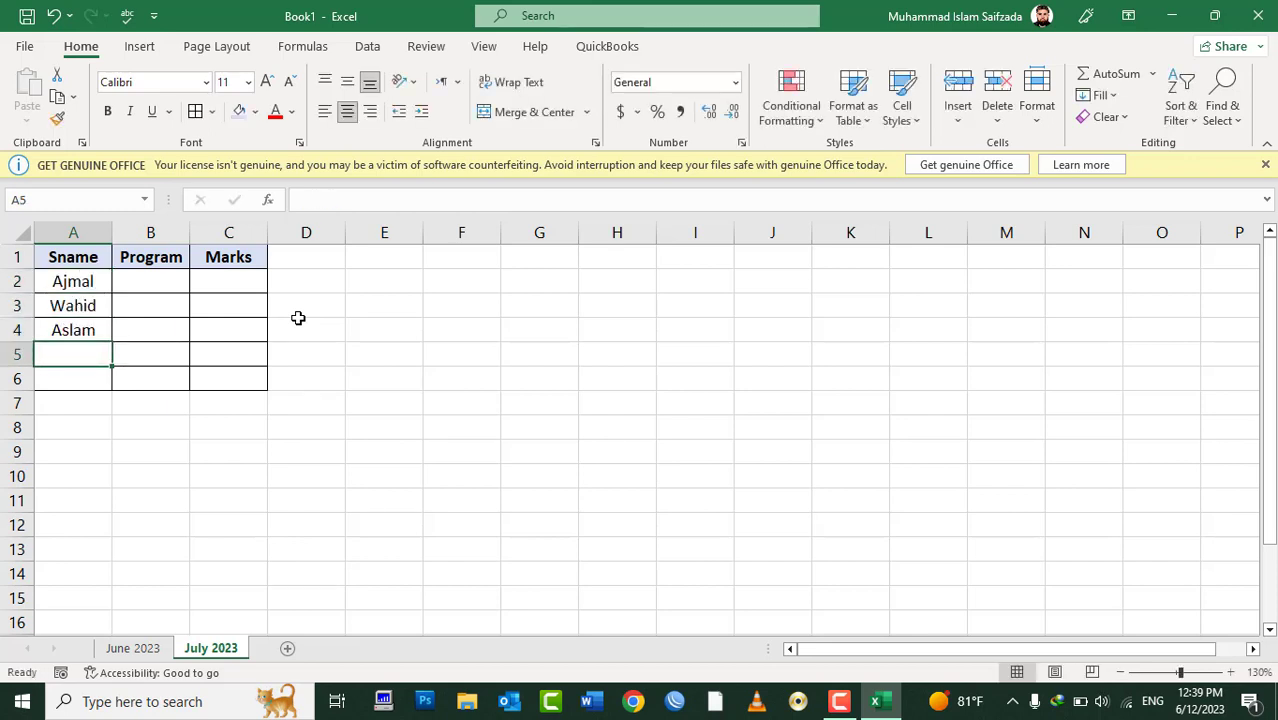
{"action": "type", "text": "Farhard"}
{"action": "key", "text": "Return"}
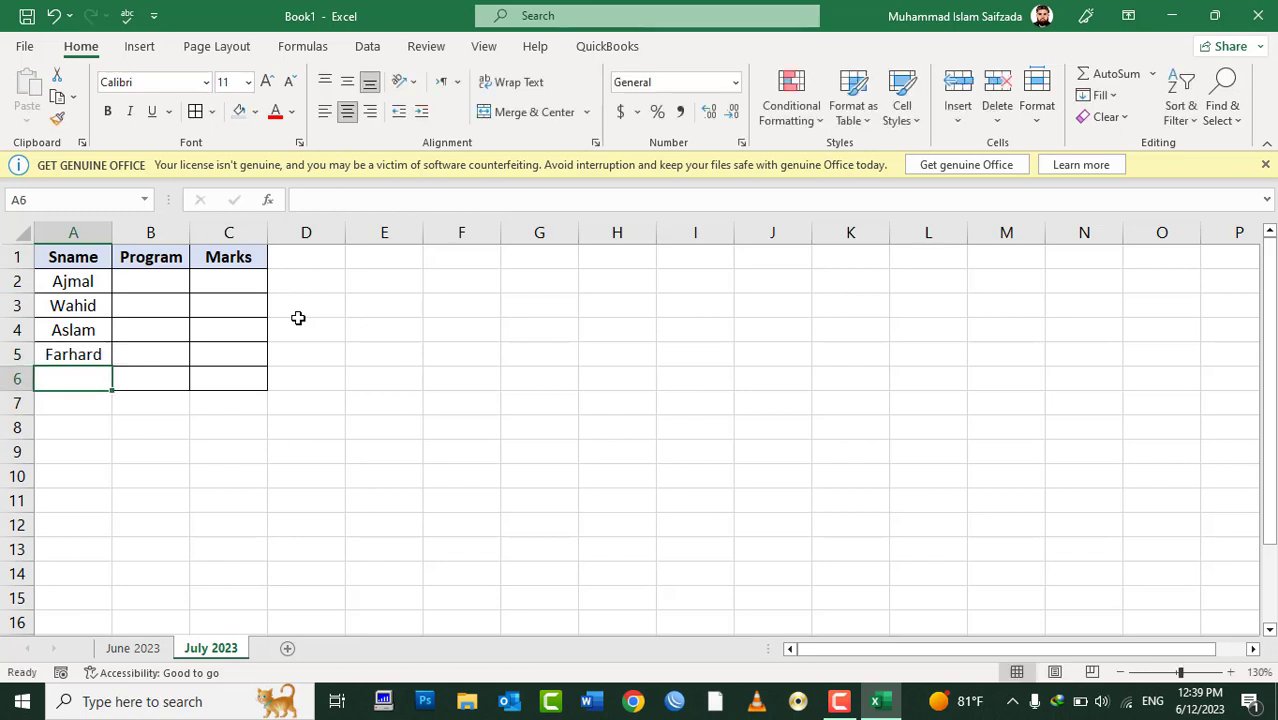
{"action": "type", "text": "Mansoor"}
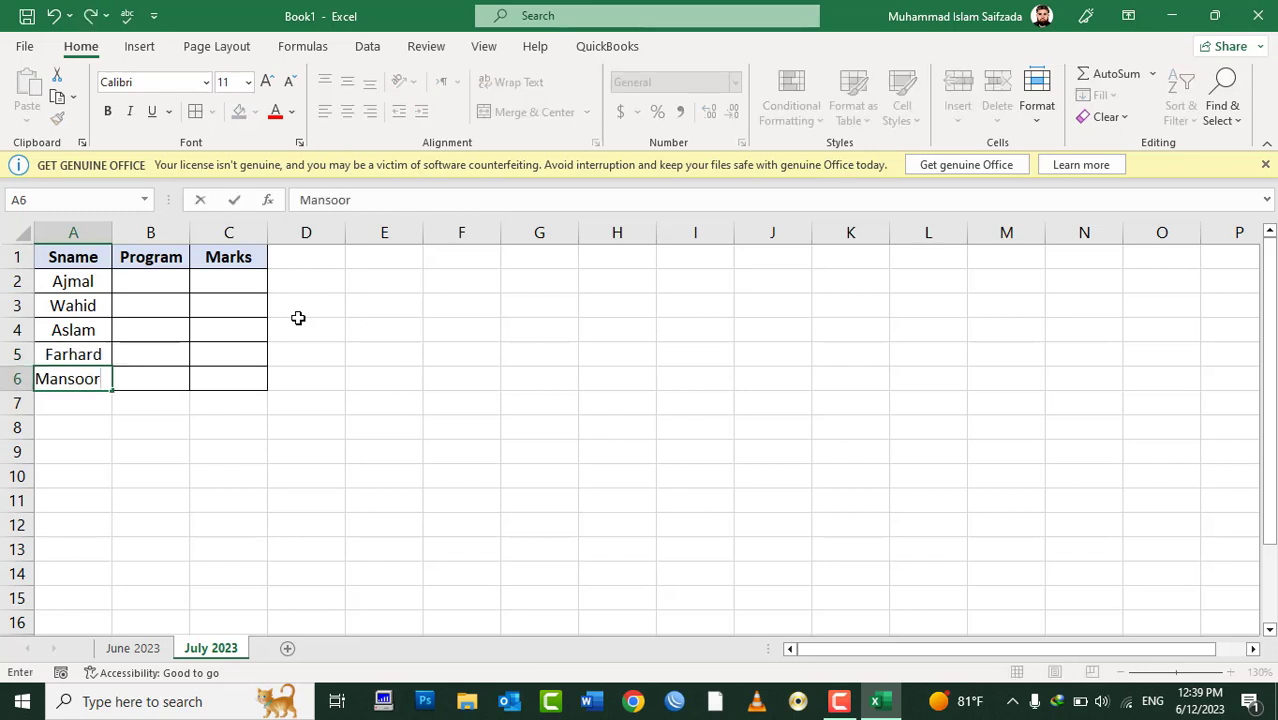
{"action": "key", "text": "Tab"}
Step: Fill DIT into all five Program cells B2:B6
{"action": "key", "text": "Up"}
{"action": "key", "text": "Up"}
{"action": "key", "text": "Up"}
{"action": "key", "text": "Up"}
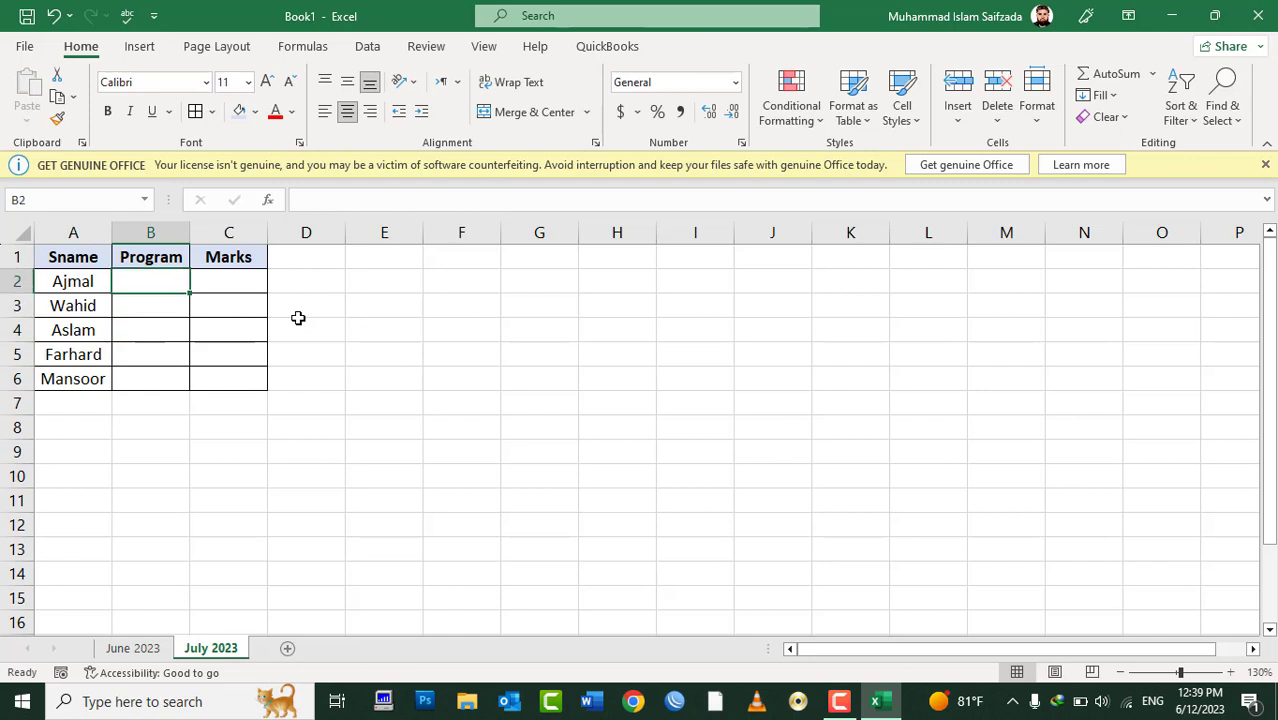
{"action": "key", "text": "shift+Down"}
{"action": "key", "text": "shift+Down"}
{"action": "key", "text": "shift+Down"}
{"action": "key", "text": "shift+Down"}
{"action": "type", "text": "DIT"}
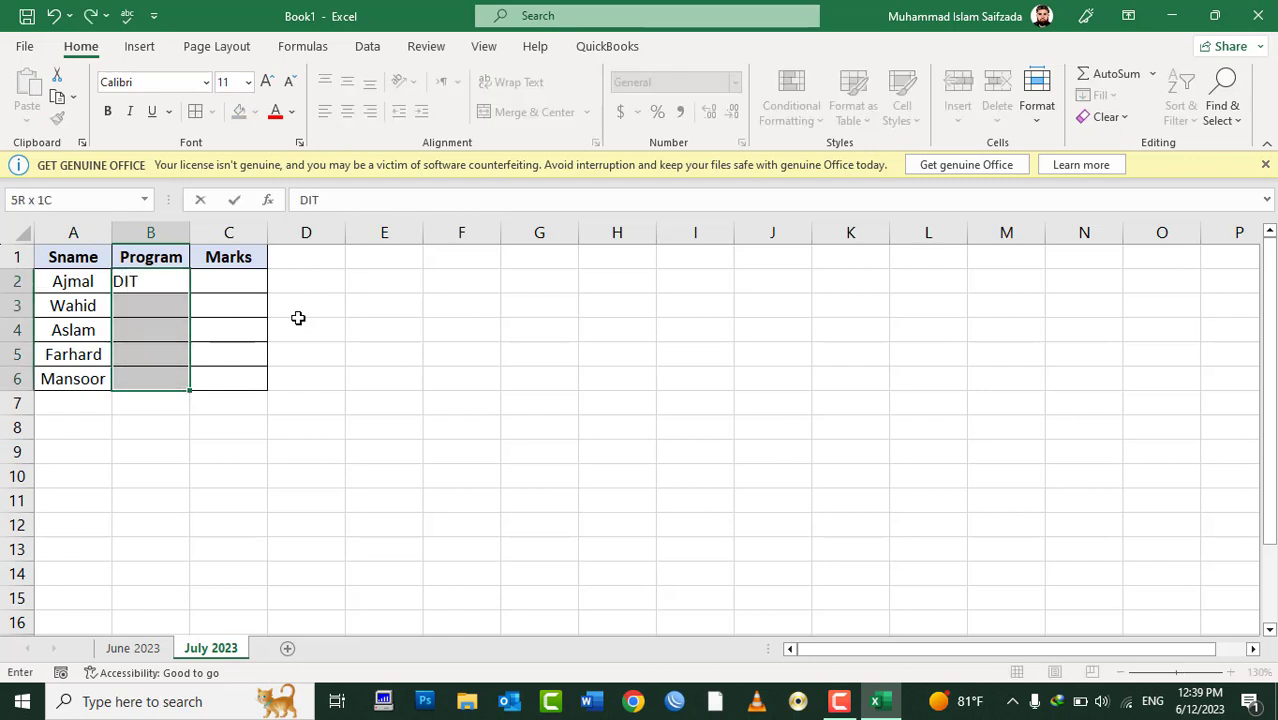
{"action": "key", "text": "ctrl+Return"}
Step: Enter marks 90, 100, 60, 70 and 50 in C2:C6 and select them
{"action": "key", "text": "Right"}
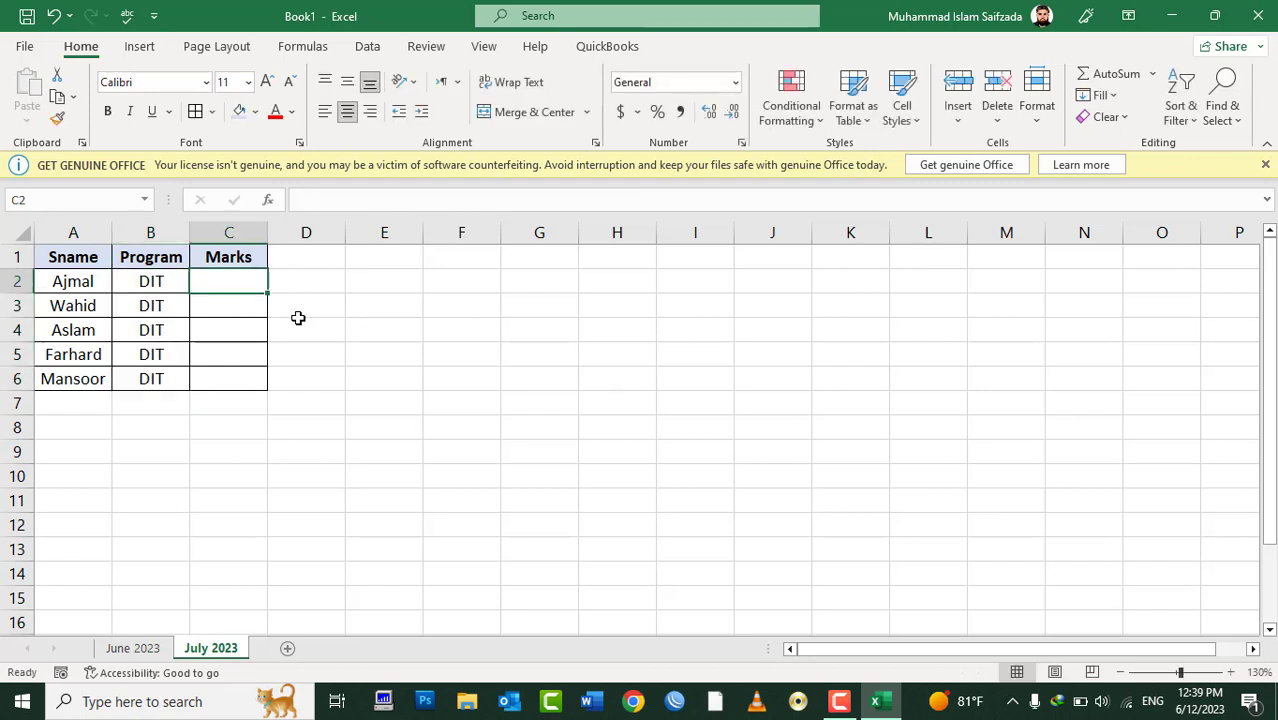
{"action": "type", "text": "90"}
{"action": "key", "text": "Return"}
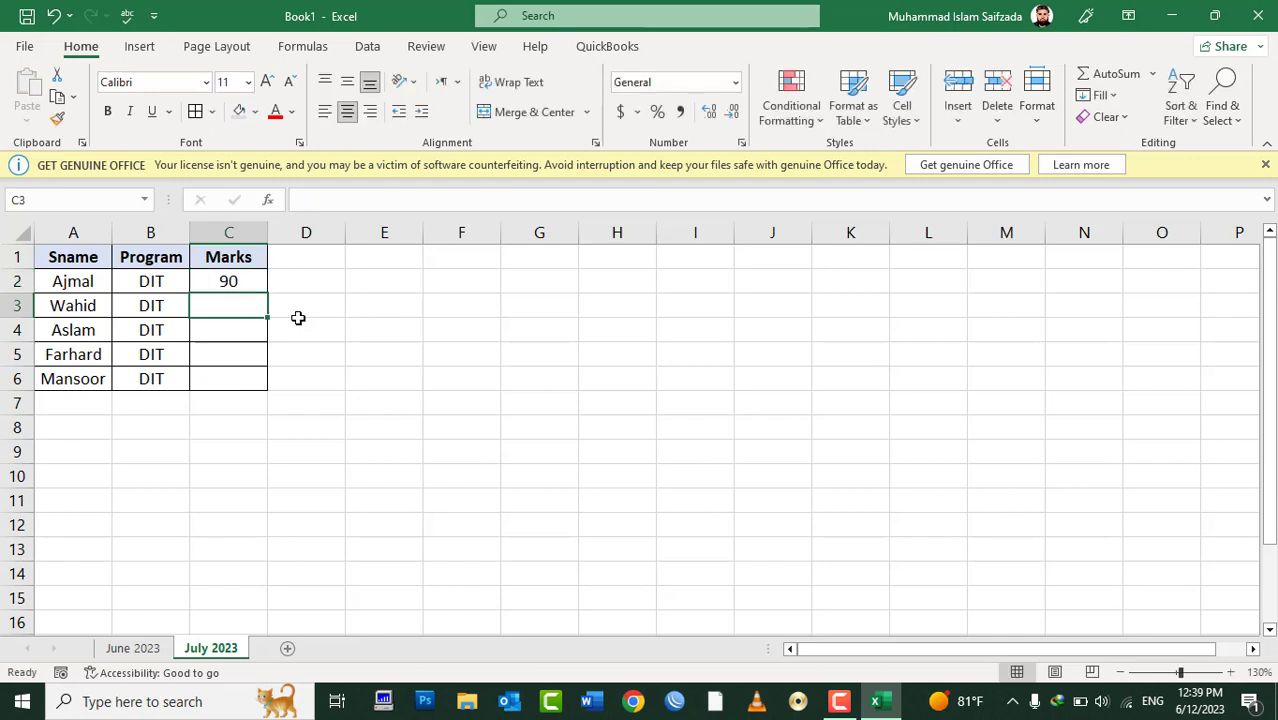
{"action": "type", "text": "100"}
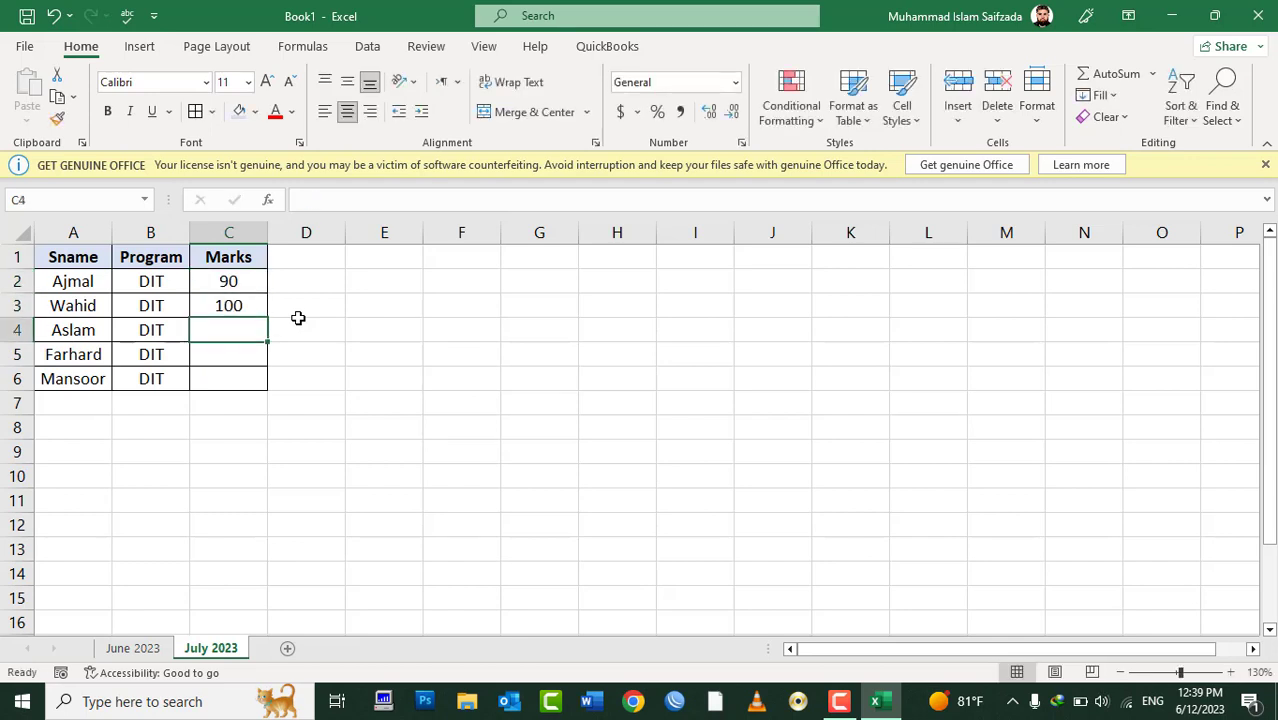
{"action": "type", "text": "60"}
{"action": "key", "text": "Return"}
{"action": "type", "text": "70"}
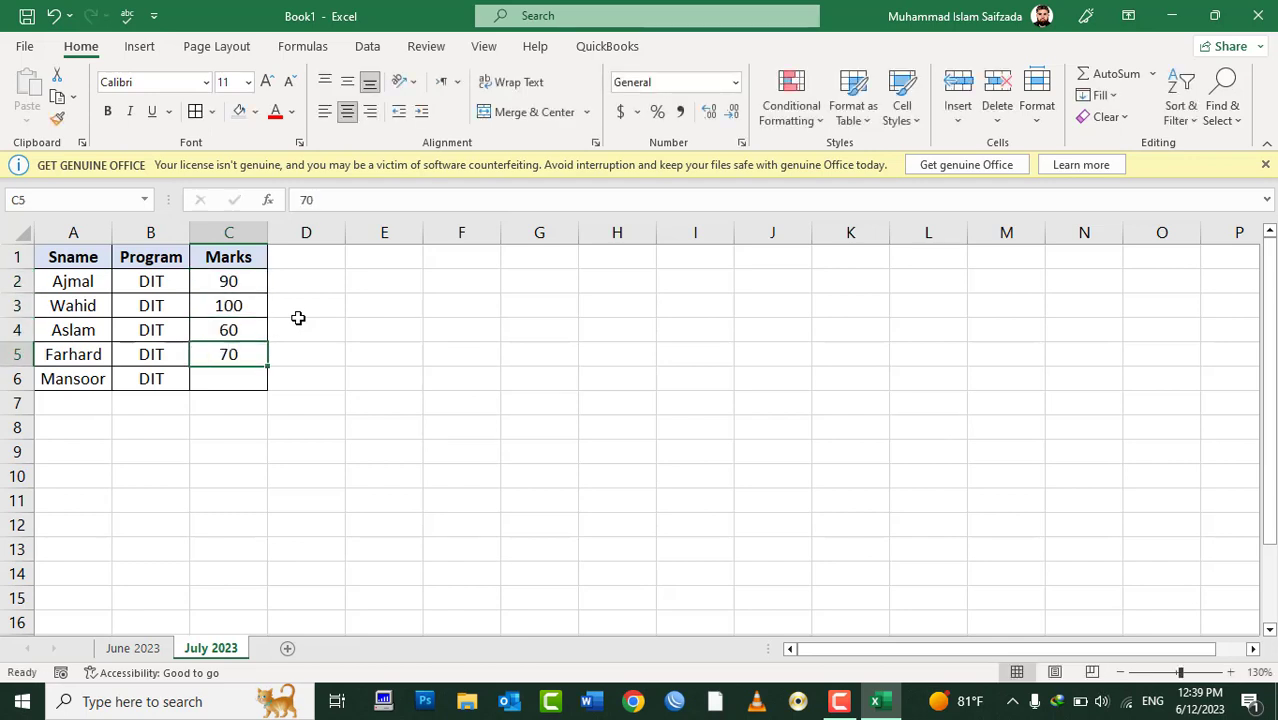
{"action": "key", "text": "Return"}
{"action": "type", "text": "50"}
{"action": "key", "text": "Return"}
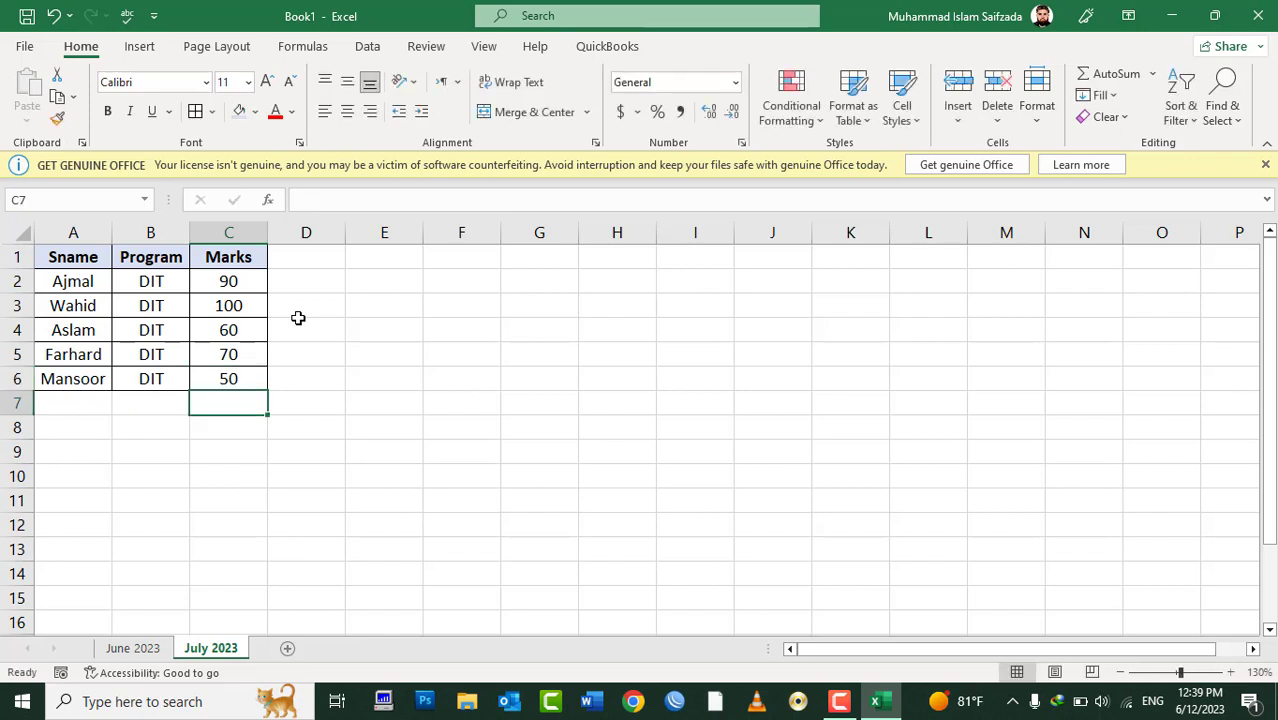
{"action": "key", "text": "Up"}
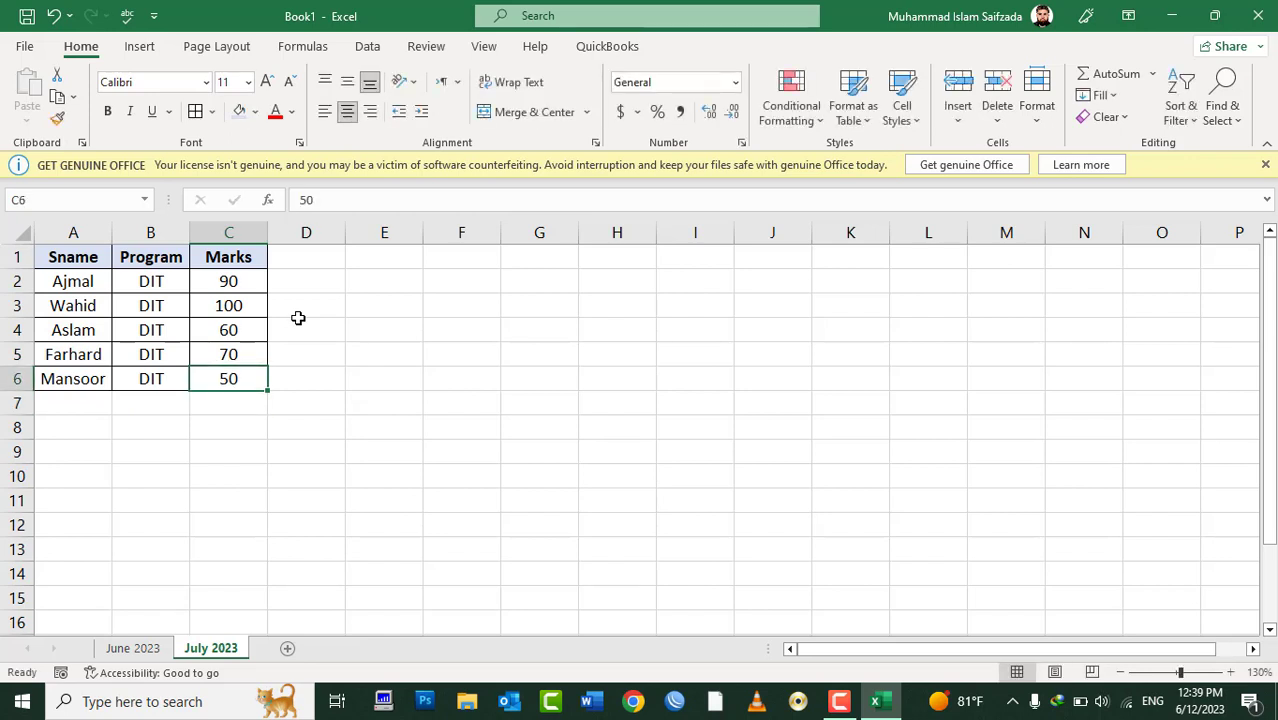
{"action": "left_click_drag", "start_coordinate": [229, 285], "coordinate": [229, 374]}
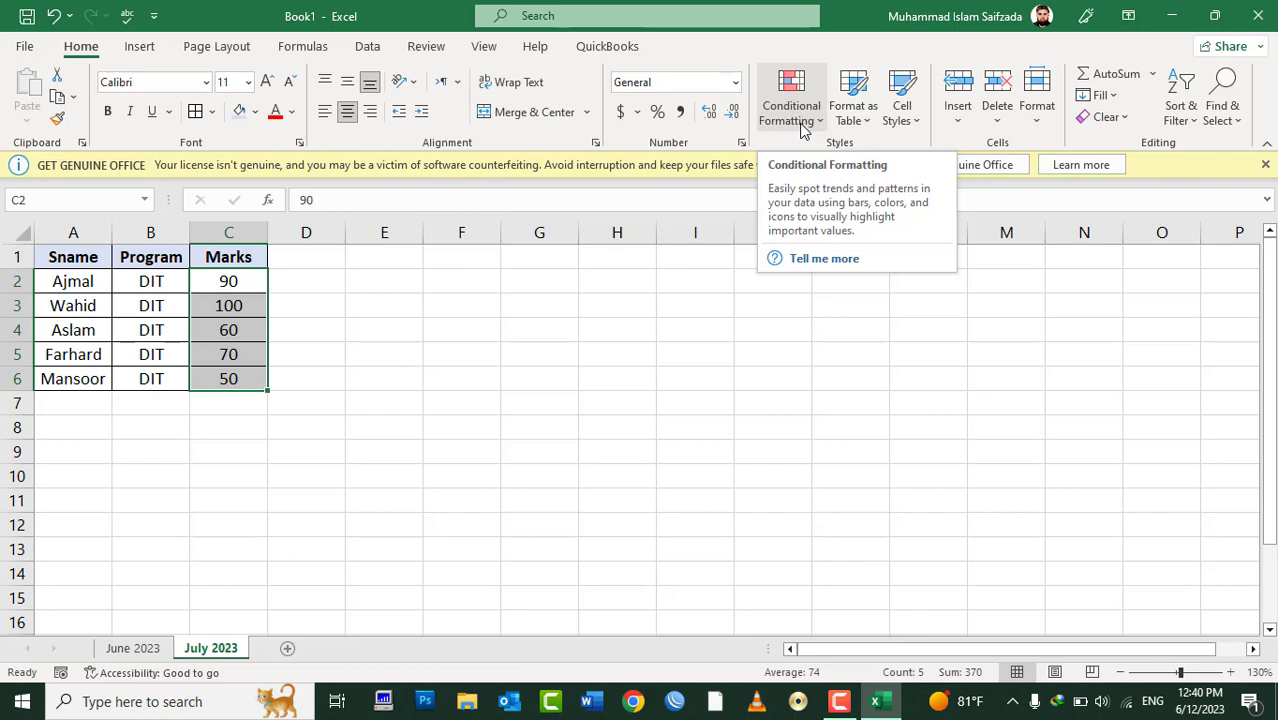
Step: Add a Greater Than 50 highlight rule to the marks with a custom green font colour
{"action": "left_click", "coordinate": [800, 128]}
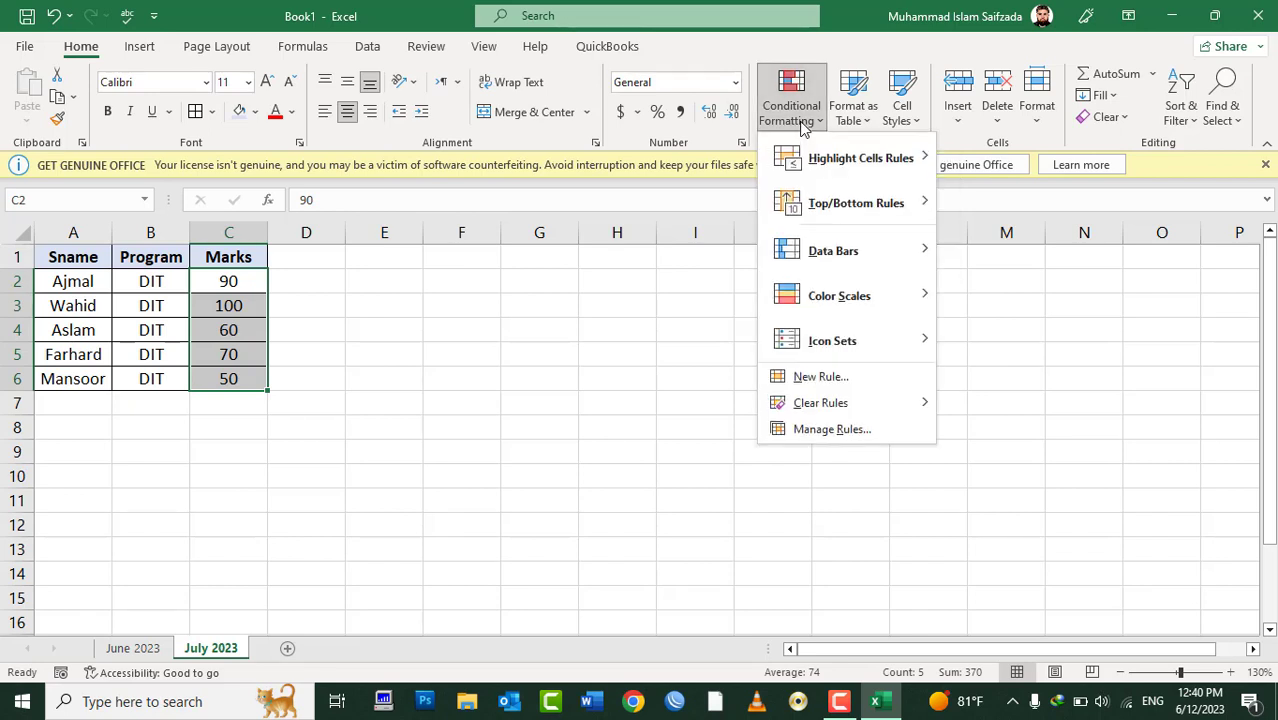
{"action": "mouse_move", "coordinate": [814, 166]}
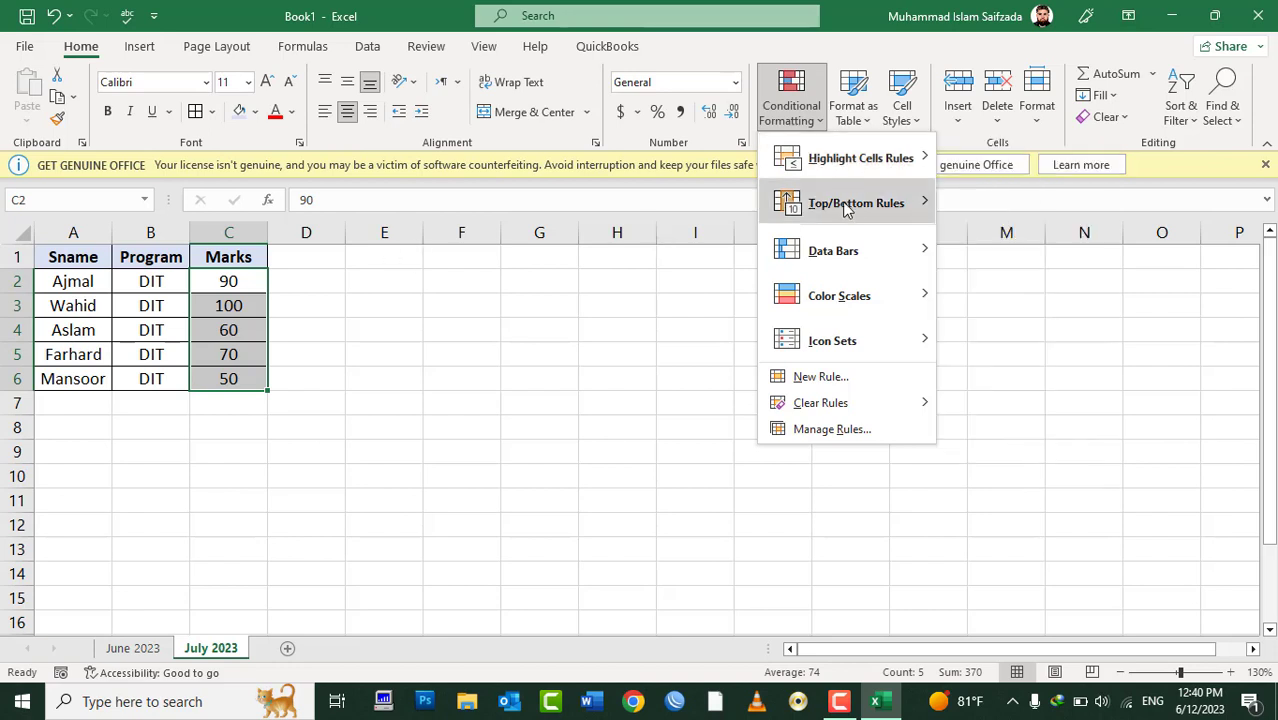
{"action": "mouse_move", "coordinate": [856, 160]}
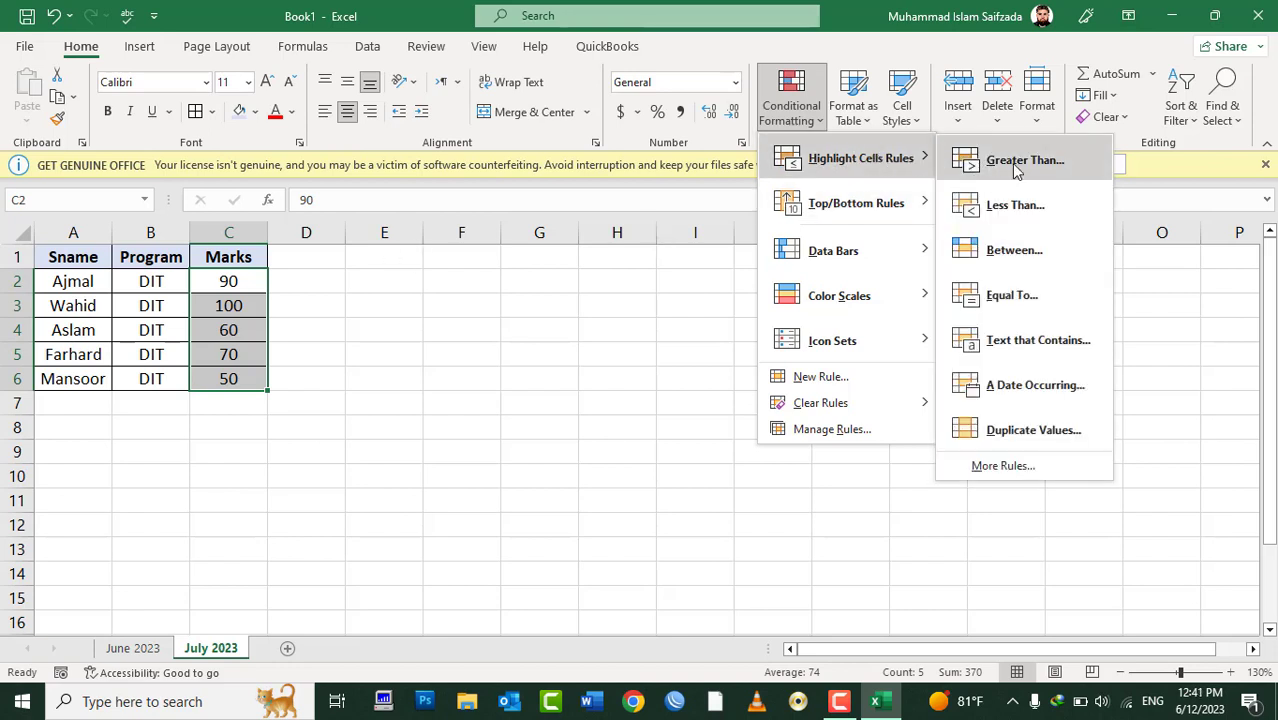
{"action": "left_click", "coordinate": [1015, 165]}
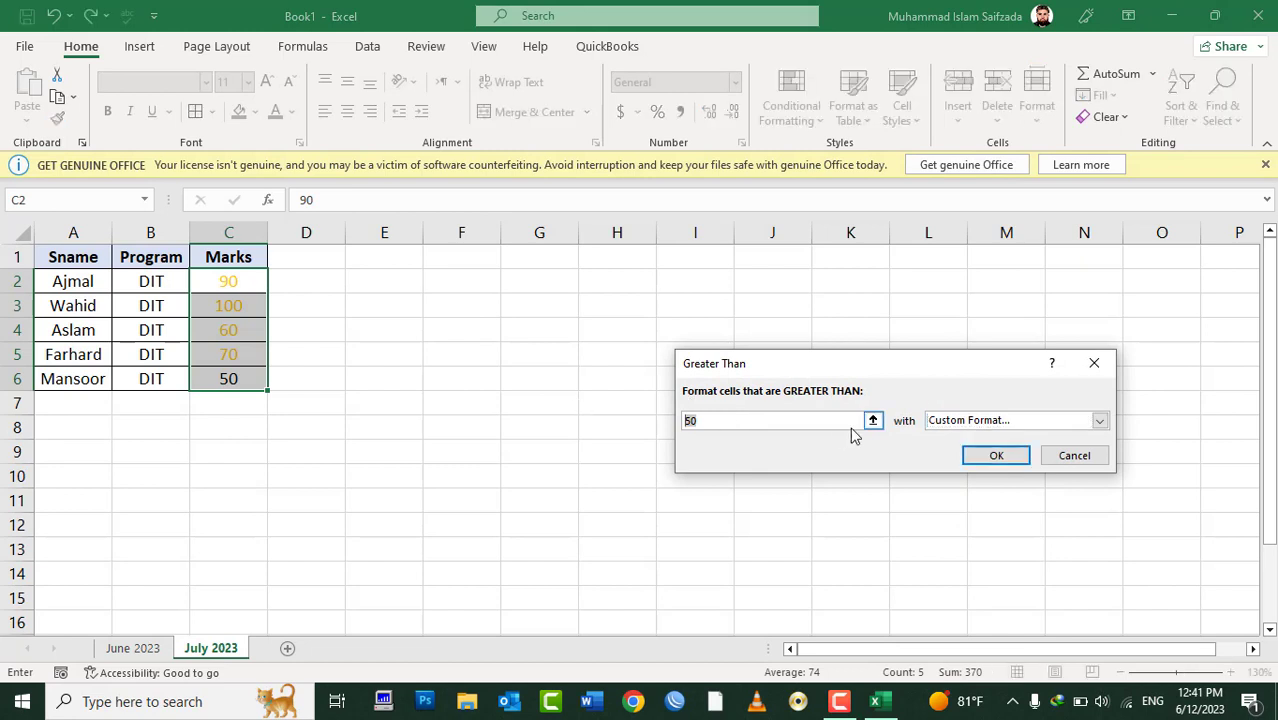
{"action": "type", "text": "70"}
{"action": "key", "text": "BackSpace"}
{"action": "key", "text": "BackSpace"}
{"action": "type", "text": "50"}
{"action": "left_click", "coordinate": [1010, 421]}
{"action": "left_click", "coordinate": [982, 512]}
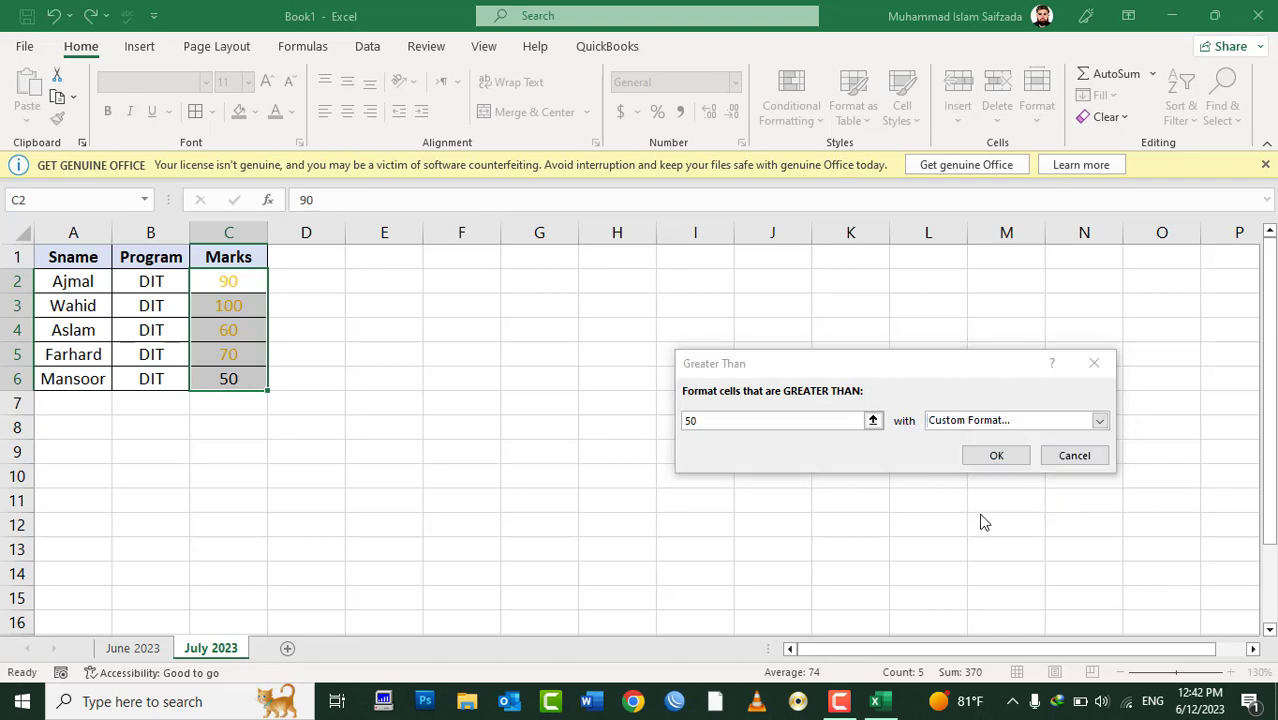
{"action": "left_click", "coordinate": [952, 341]}
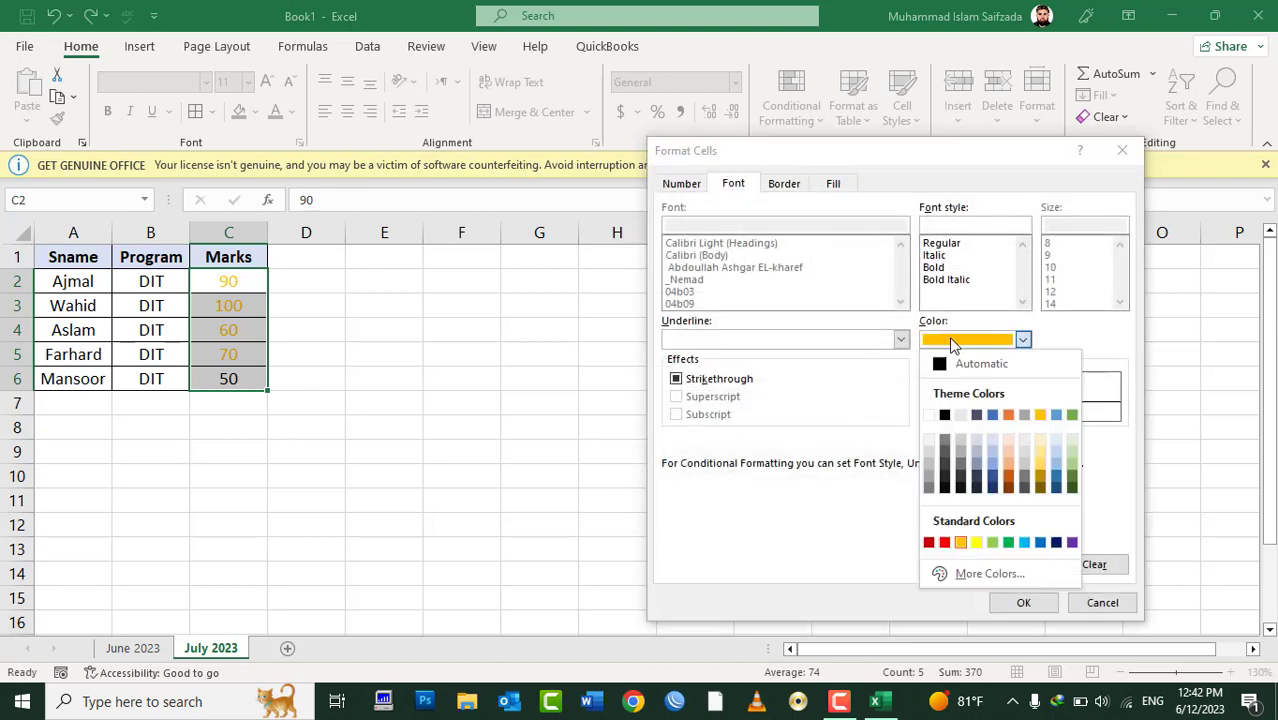
{"action": "left_click", "coordinate": [1008, 542]}
{"action": "left_click", "coordinate": [1023, 603]}
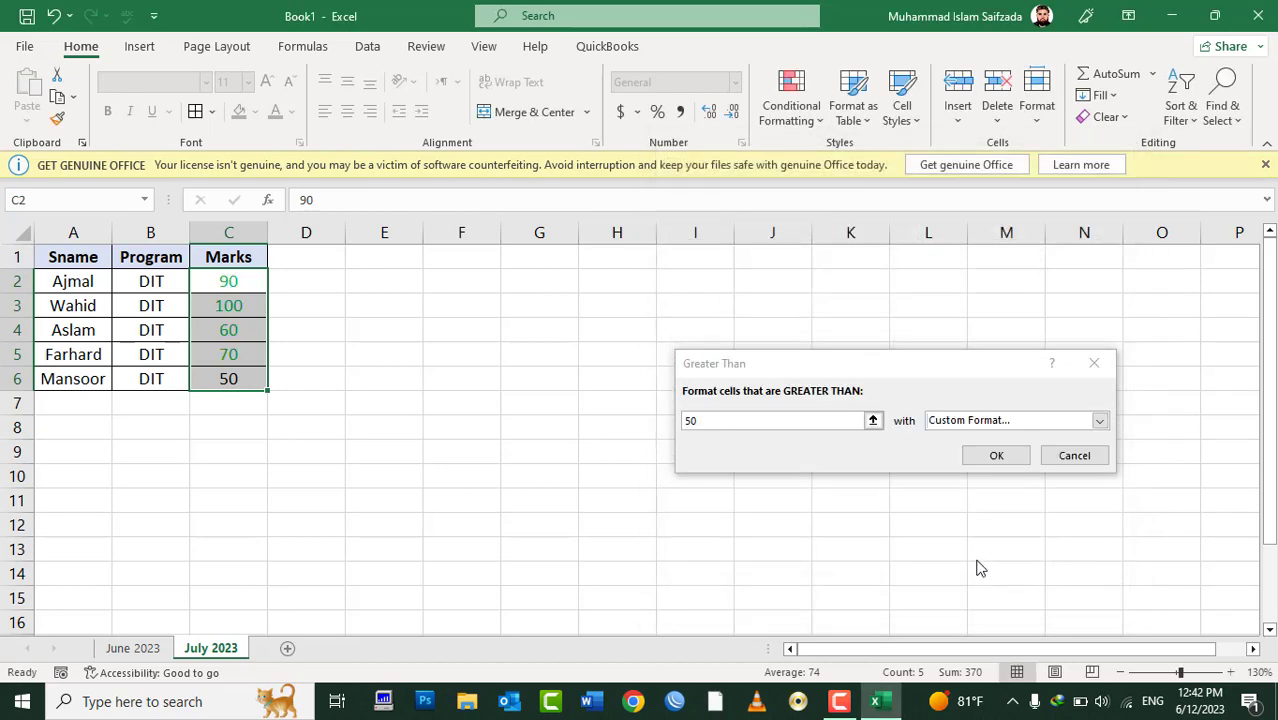
{"action": "left_click", "coordinate": [990, 454]}
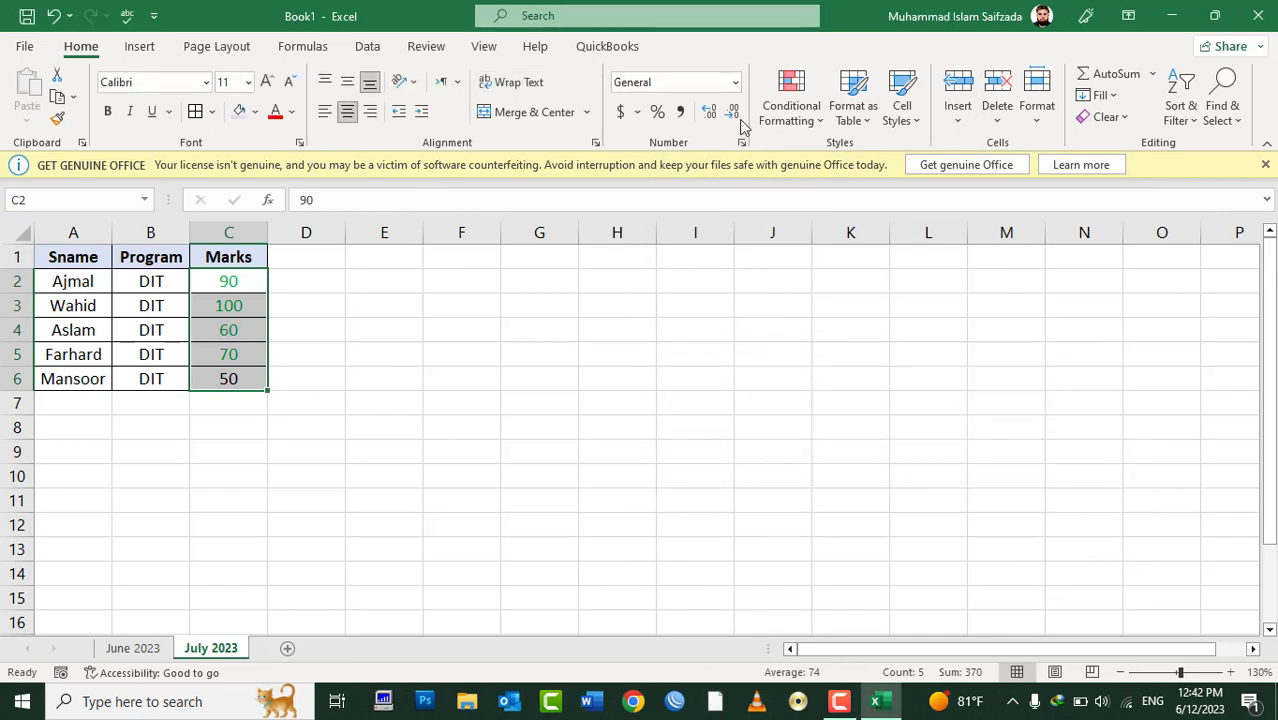
Step: Start a Less Than highlight rule on the Marks column with threshold 50
{"action": "left_click", "coordinate": [785, 112]}
{"action": "mouse_move", "coordinate": [811, 165]}
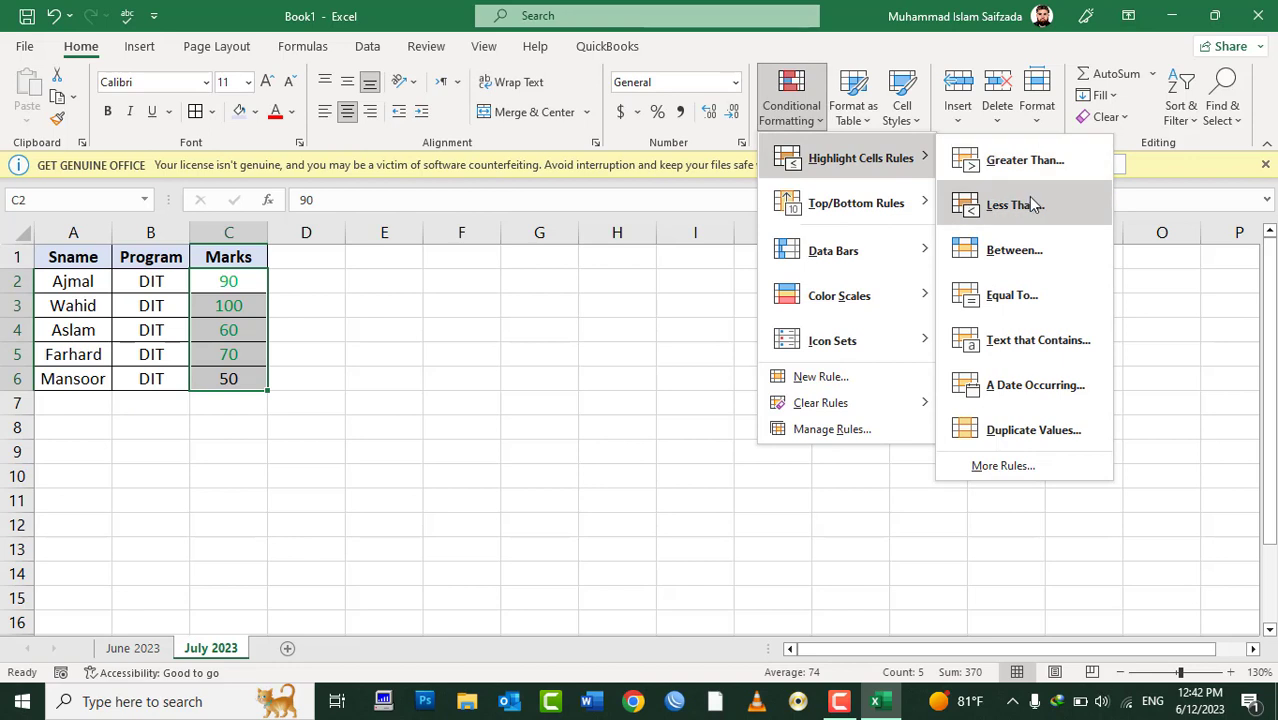
{"action": "left_click", "coordinate": [1031, 205]}
{"action": "left_click", "coordinate": [733, 419]}
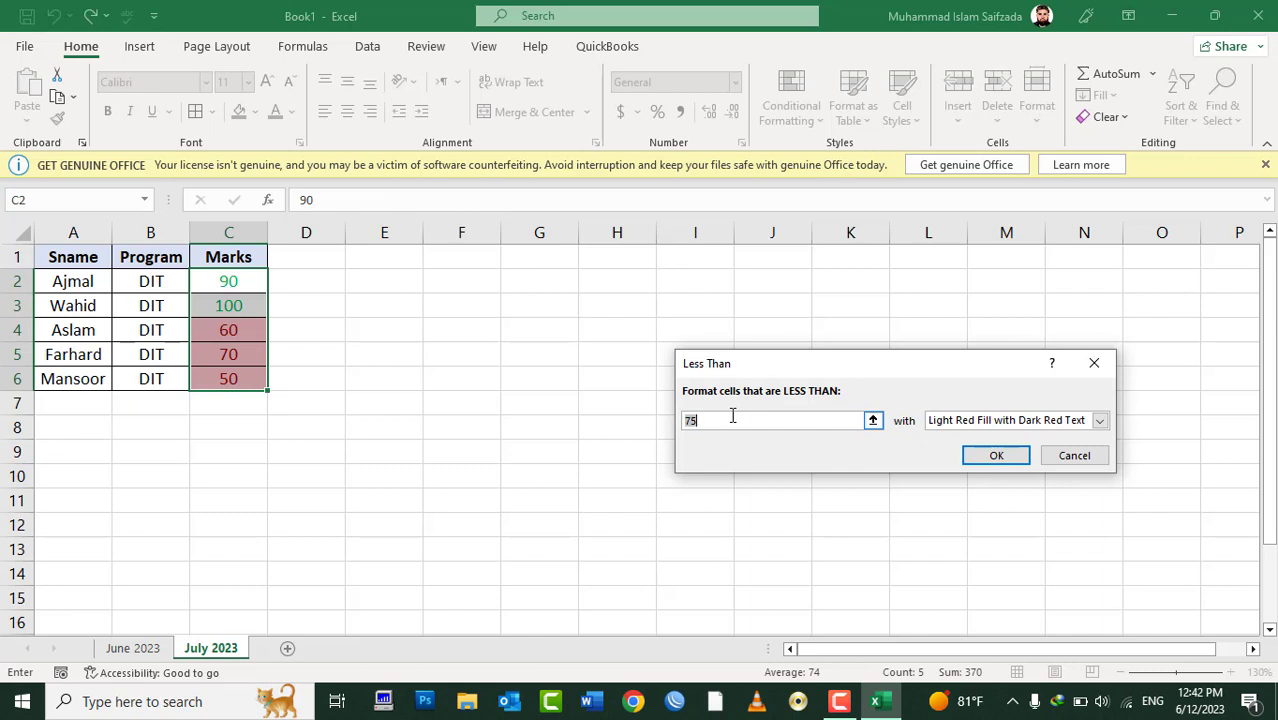
{"action": "type", "text": "50"}
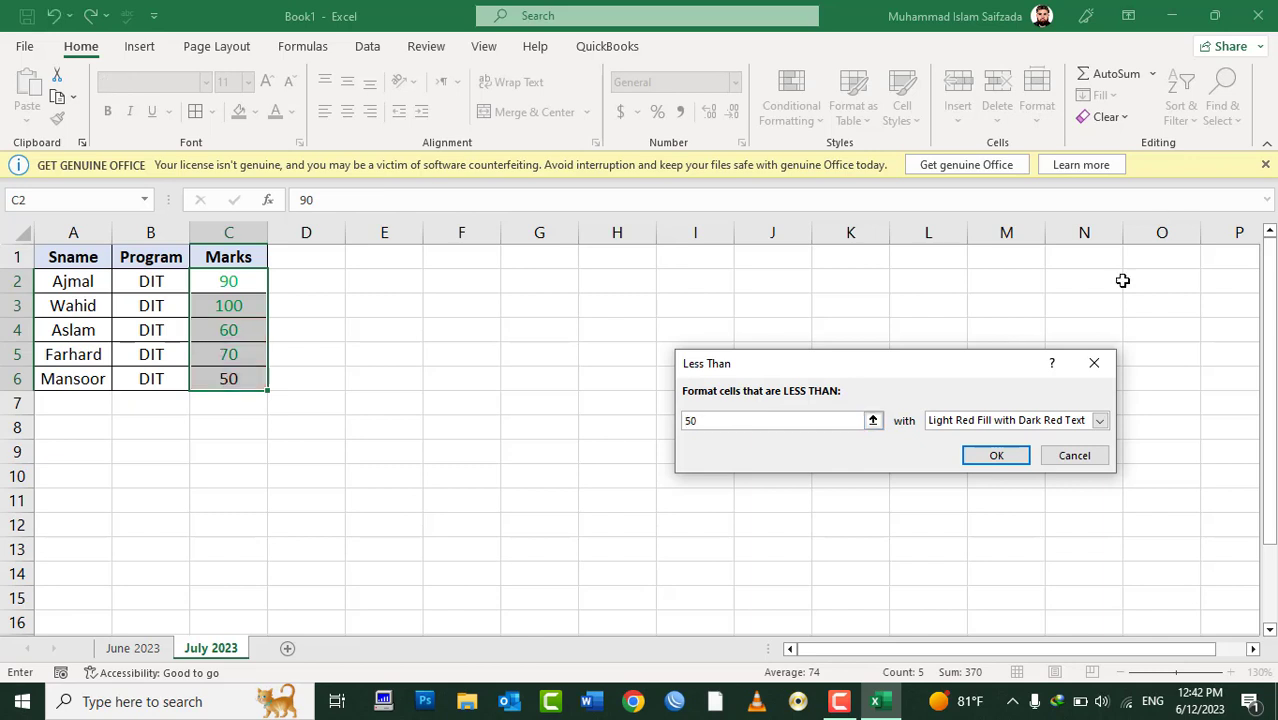
Step: Give the rule a custom red font format, apply it, and select cell C6
{"action": "left_click", "coordinate": [960, 423]}
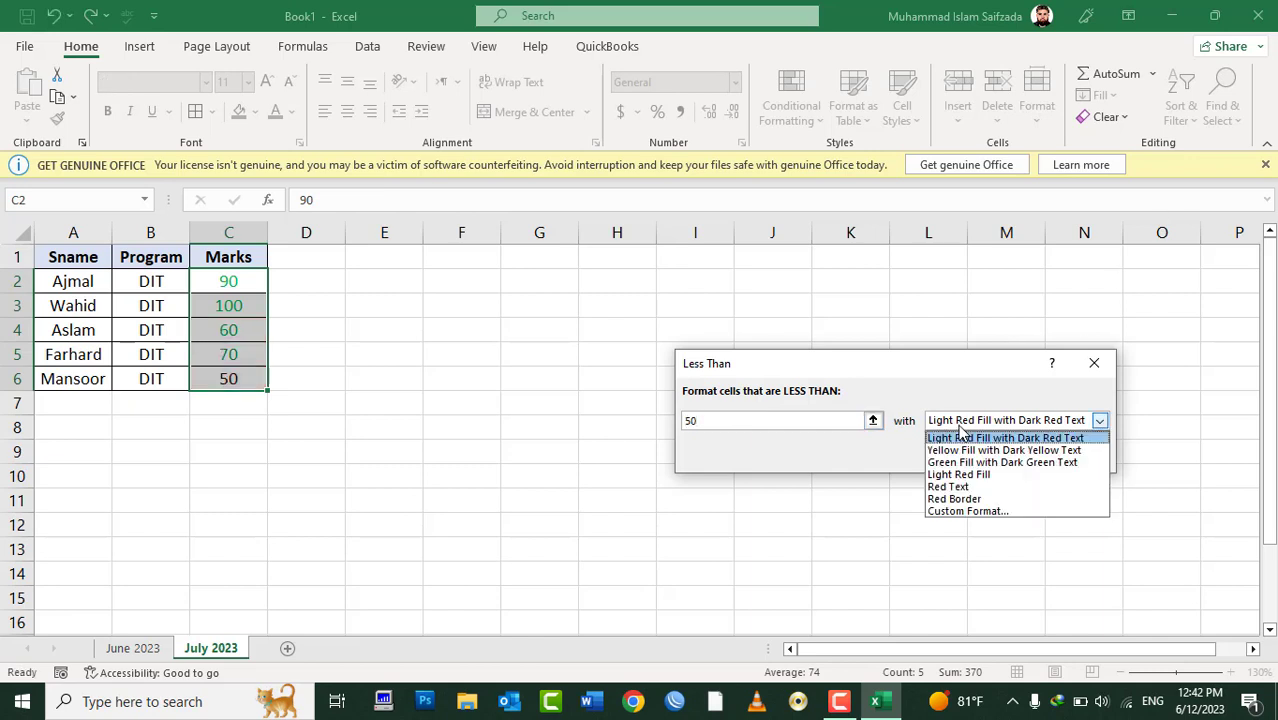
{"action": "left_click", "coordinate": [967, 511]}
{"action": "left_click", "coordinate": [958, 341]}
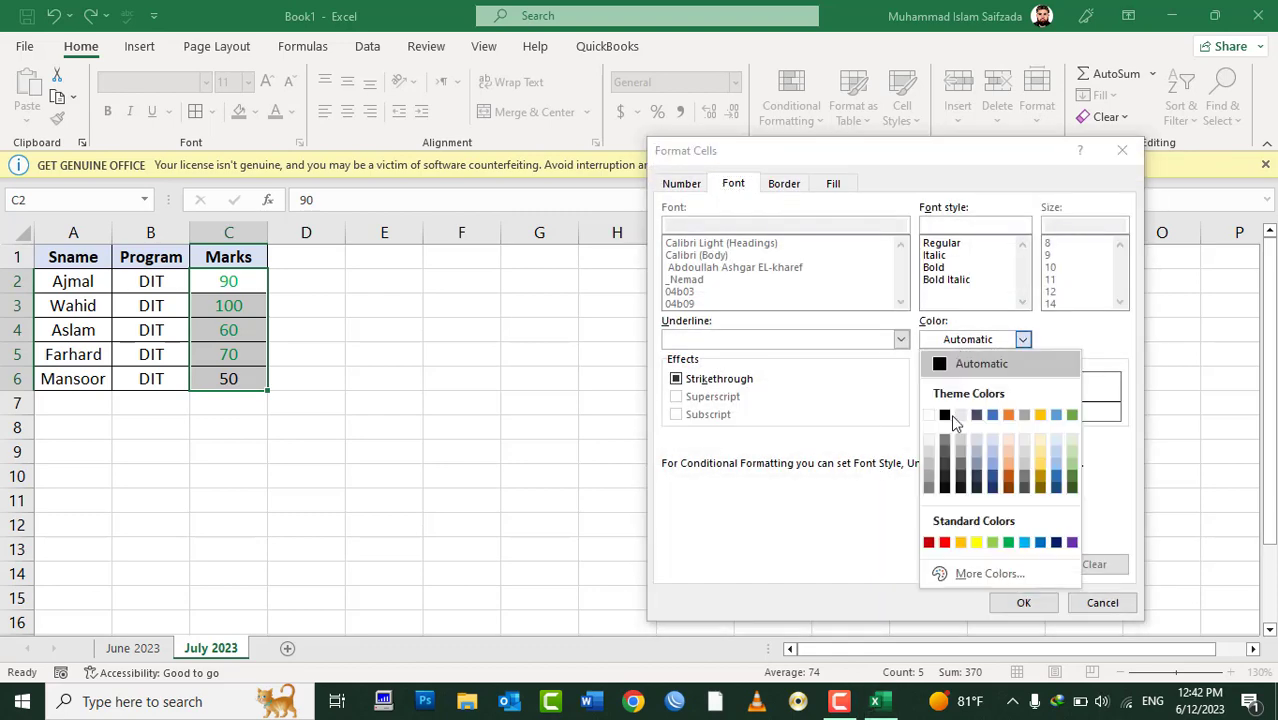
{"action": "left_click", "coordinate": [944, 541]}
{"action": "left_click", "coordinate": [1023, 602]}
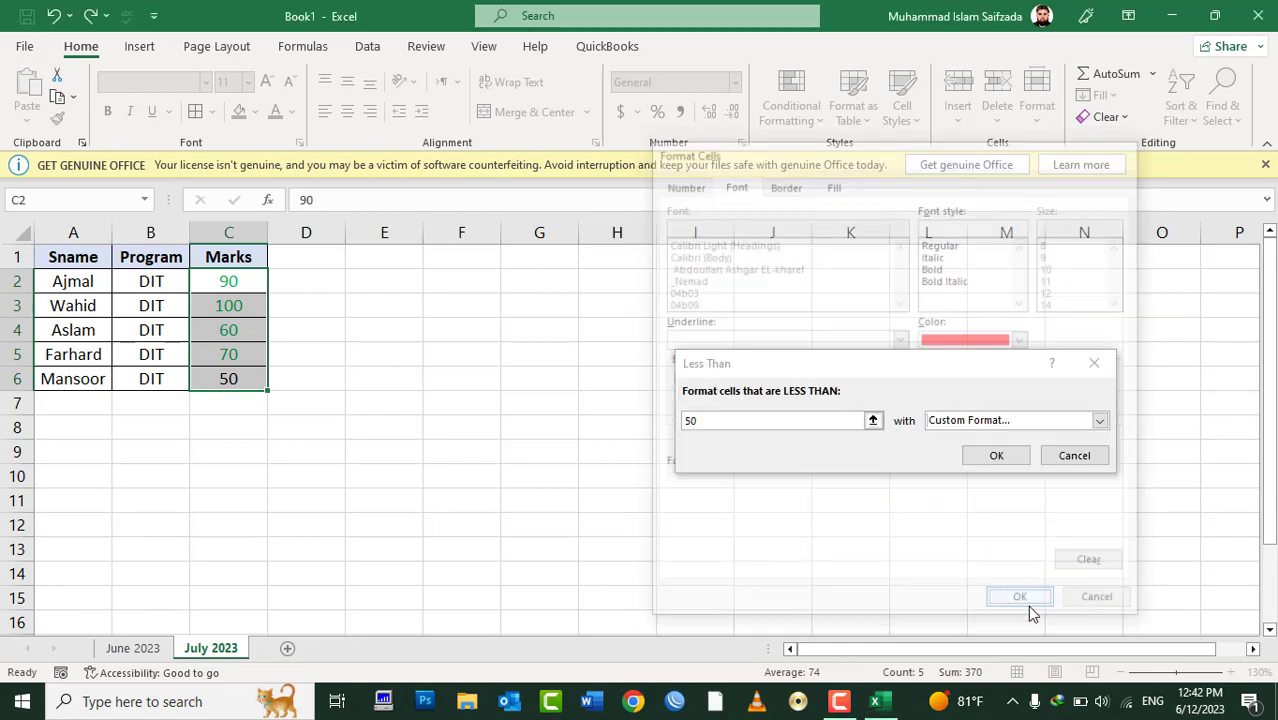
{"action": "left_click", "coordinate": [1000, 455]}
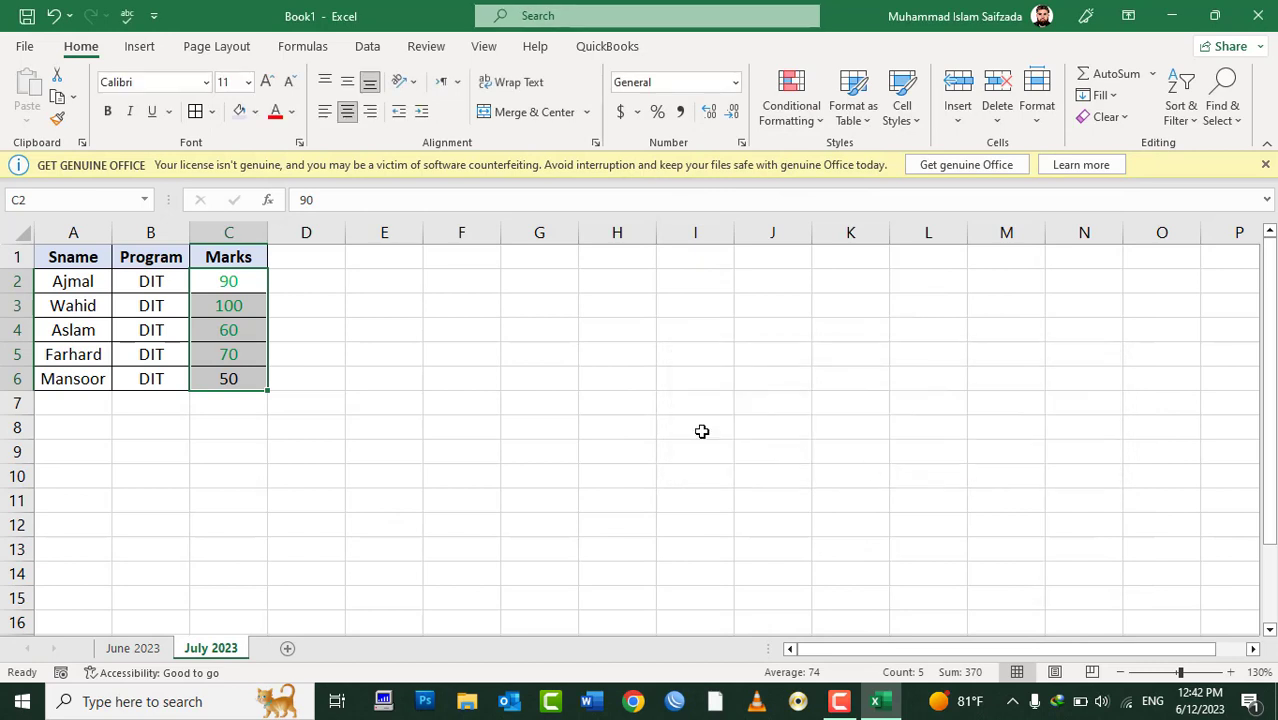
{"action": "left_click", "coordinate": [463, 403]}
{"action": "left_click", "coordinate": [236, 383]}
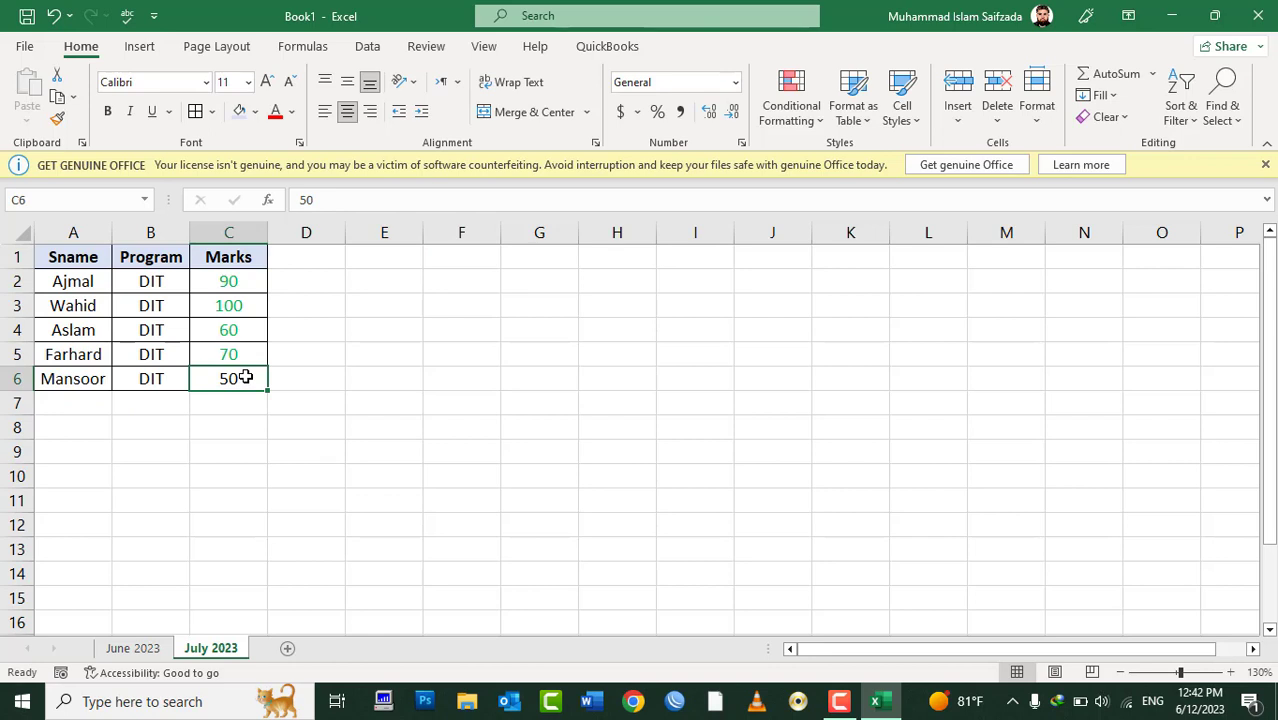
Step: Change the mark in C6 to 49, correcting an initial 59 entry
{"action": "type", "text": "59"}
{"action": "key", "text": "Up"}
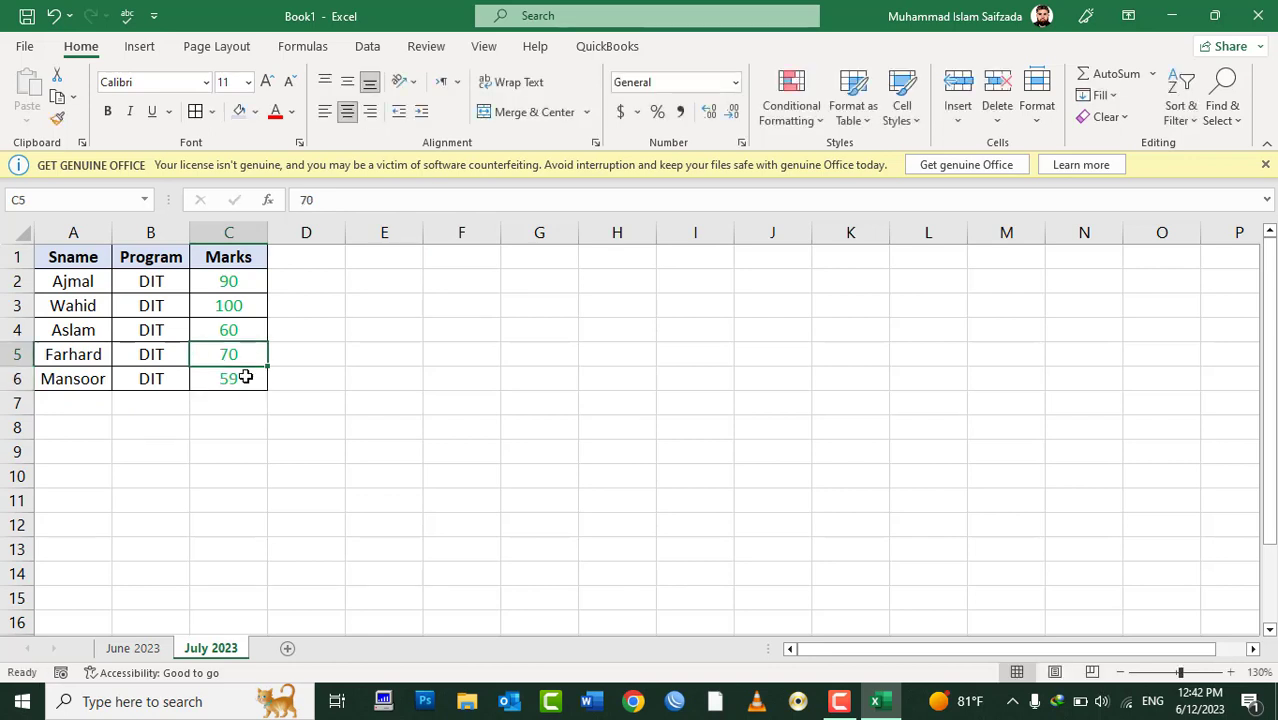
{"action": "left_click", "coordinate": [245, 377]}
{"action": "type", "text": "4"}
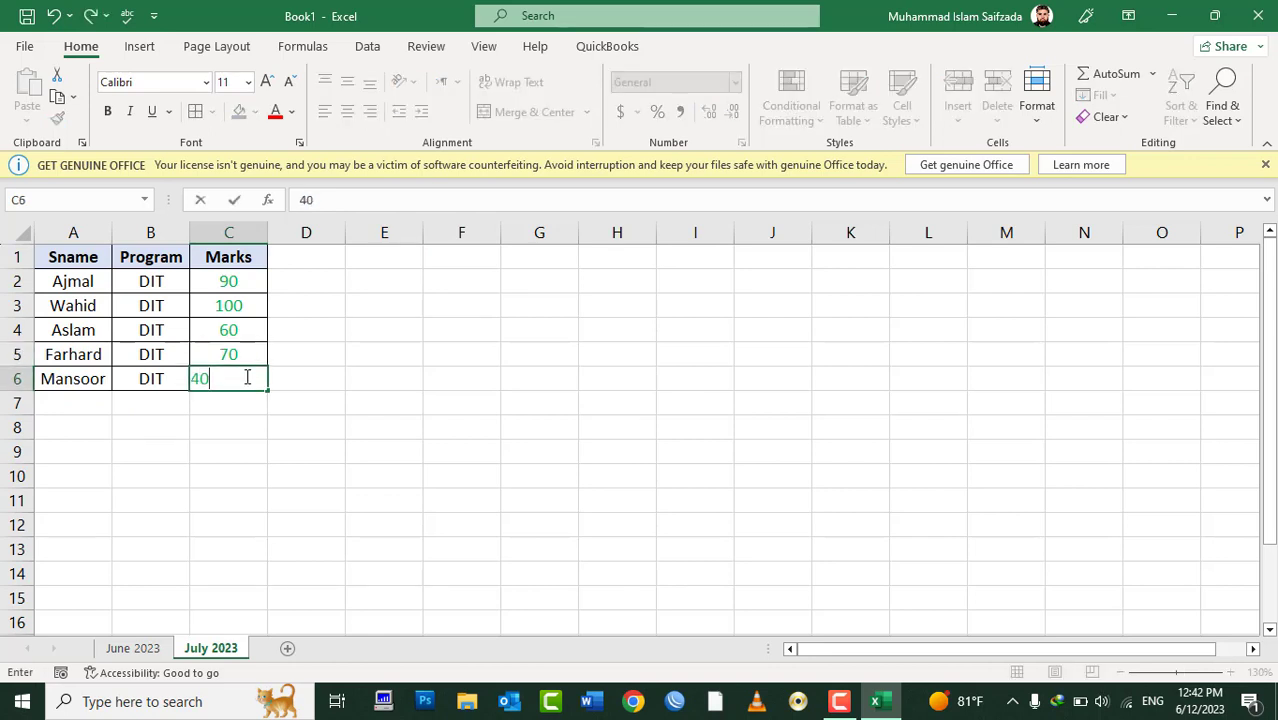
{"action": "type", "text": "9"}
{"action": "key", "text": "Up"}
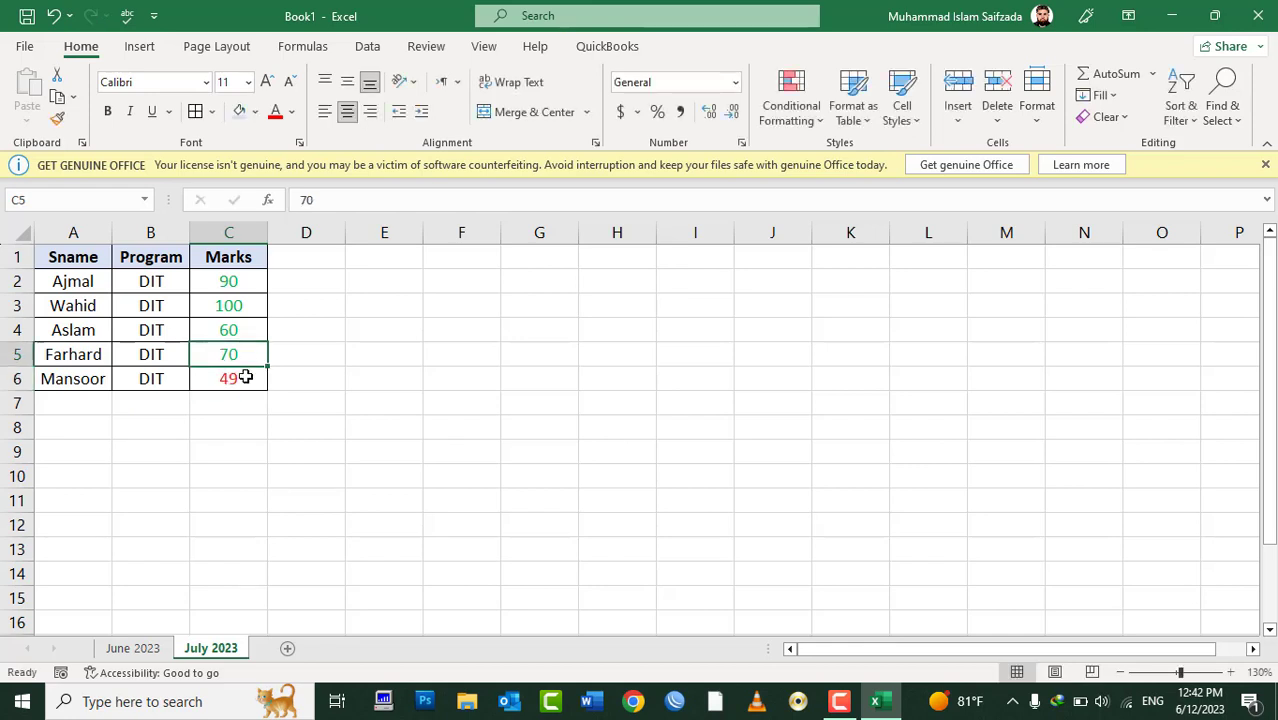
Step: Enter 45 in C5 and 40 in C4, then move the active cell to an empty area
{"action": "type", "text": "45"}
{"action": "key", "text": "Up"}
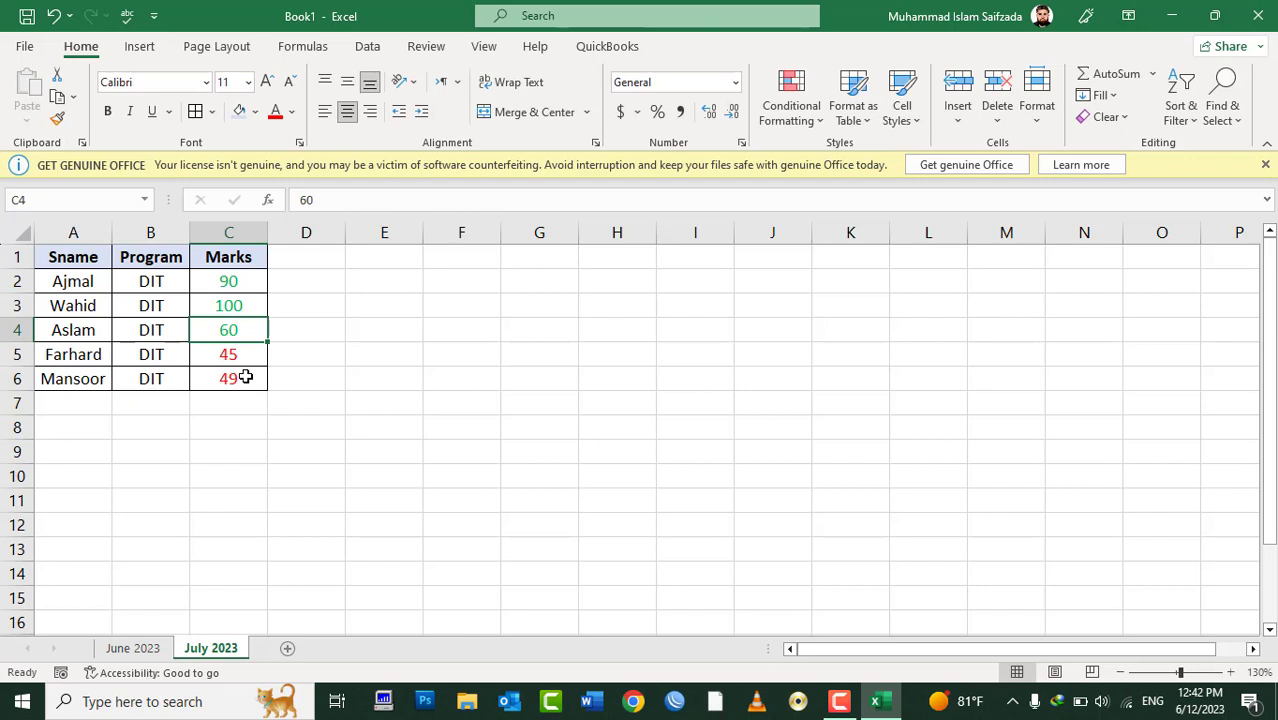
{"action": "type", "text": "5"}
{"action": "type", "text": "40"}
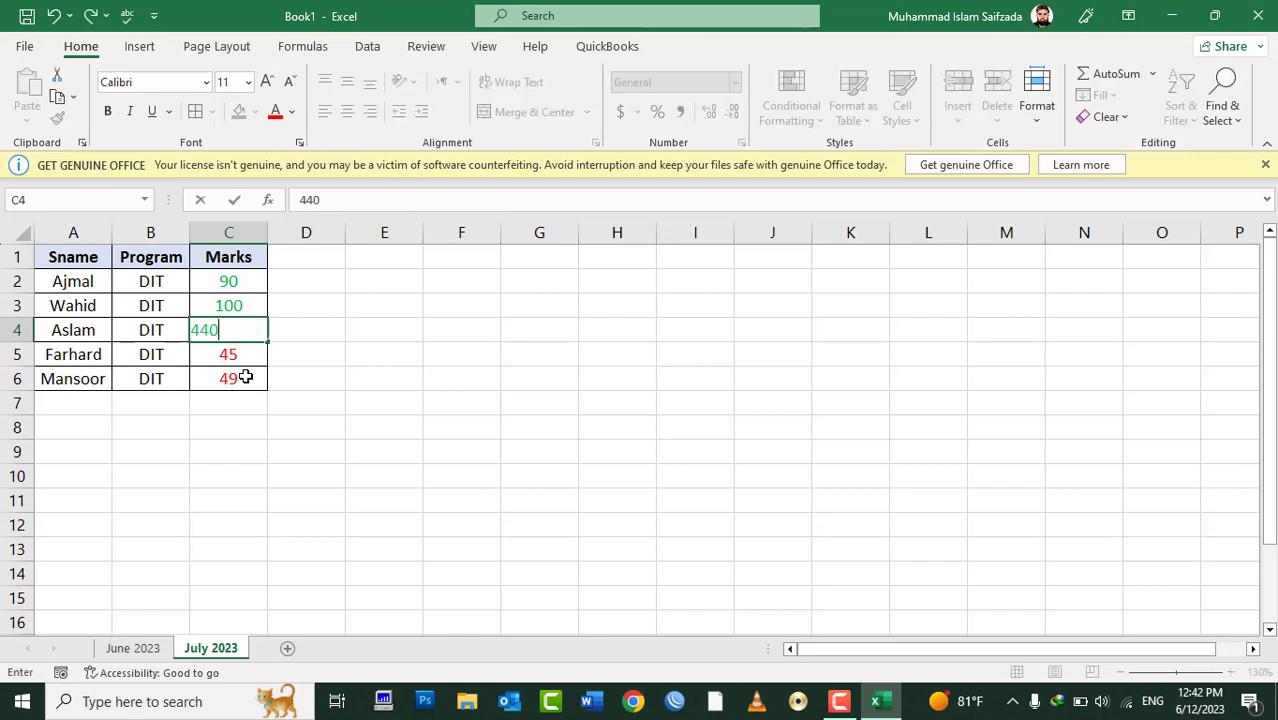
{"action": "key", "text": "BackSpace"}
{"action": "key", "text": "BackSpace"}
{"action": "type", "text": "-"}
{"action": "key", "text": "Up"}
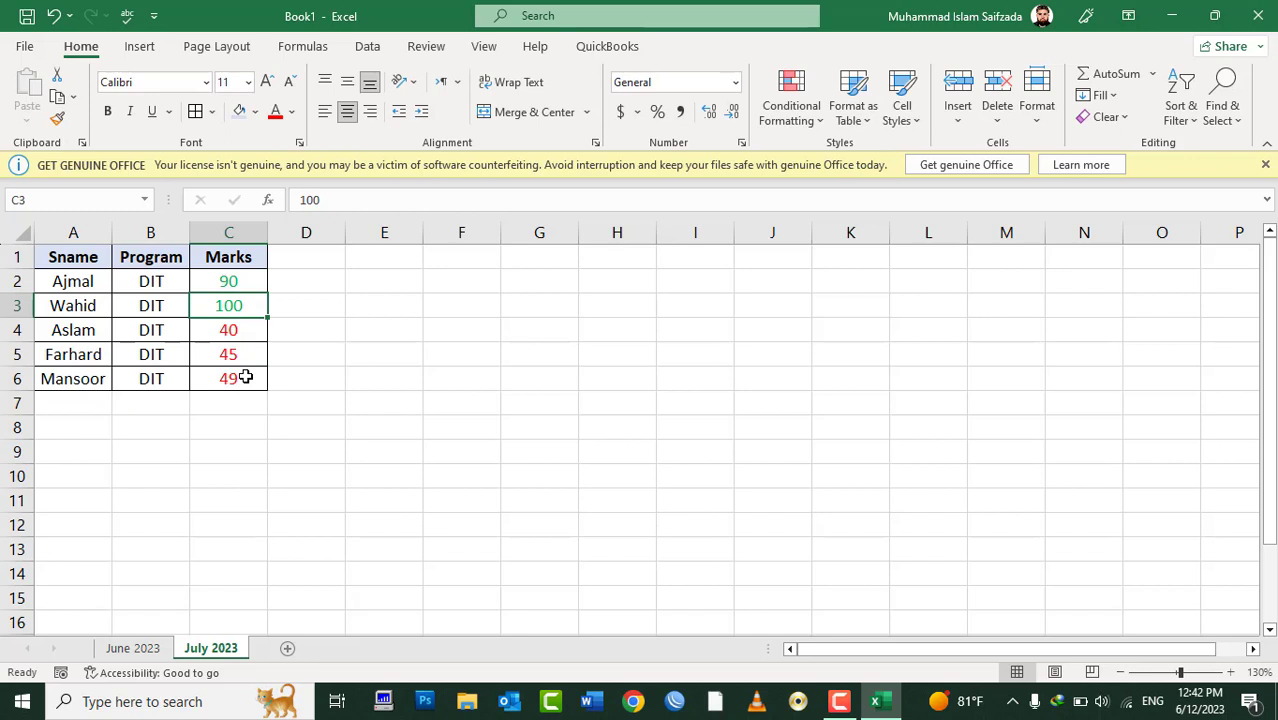
{"action": "key", "text": "Down"}
{"action": "key", "text": "Down"}
{"action": "key", "text": "Right"}
{"action": "key", "text": "Right"}
{"action": "key", "text": "Right"}
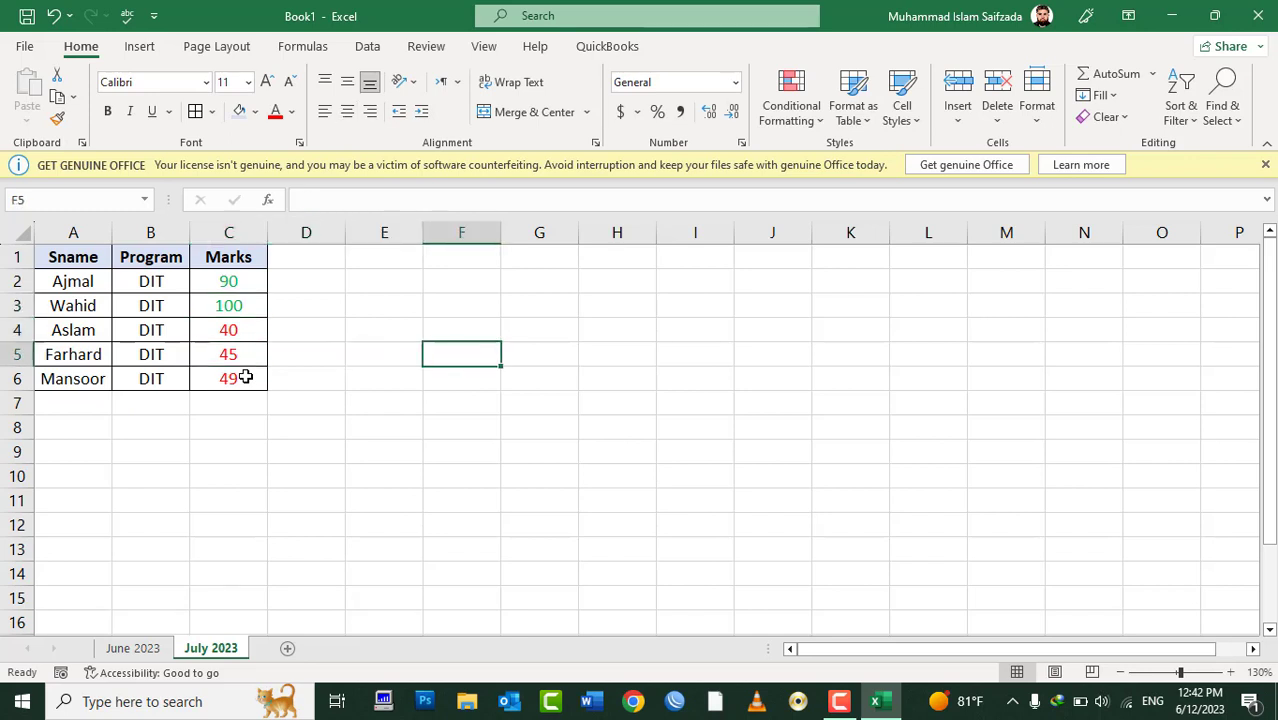
{"action": "key", "text": "Up"}
{"action": "key", "text": "Up"}
Step: Copy the July 2023 marks table A1:C6
{"action": "left_click_drag", "start_coordinate": [208, 257], "coordinate": [88, 375]}
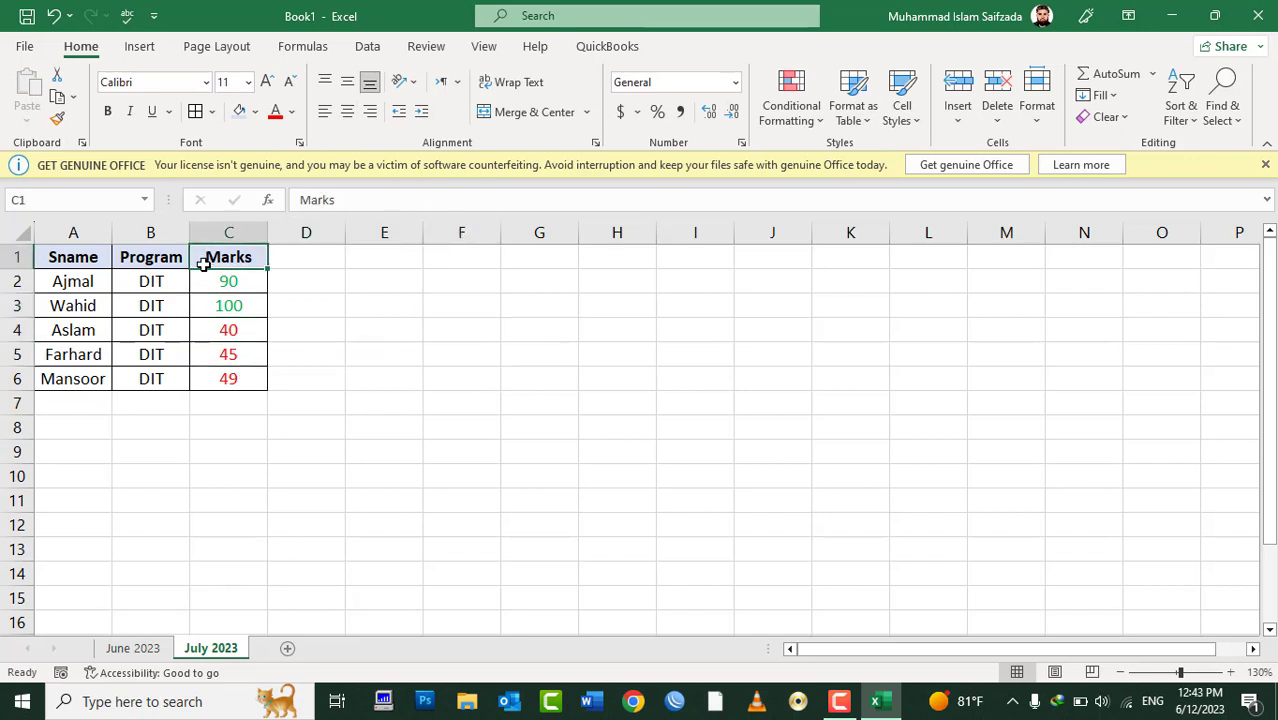
{"action": "right_click", "coordinate": [88, 375]}
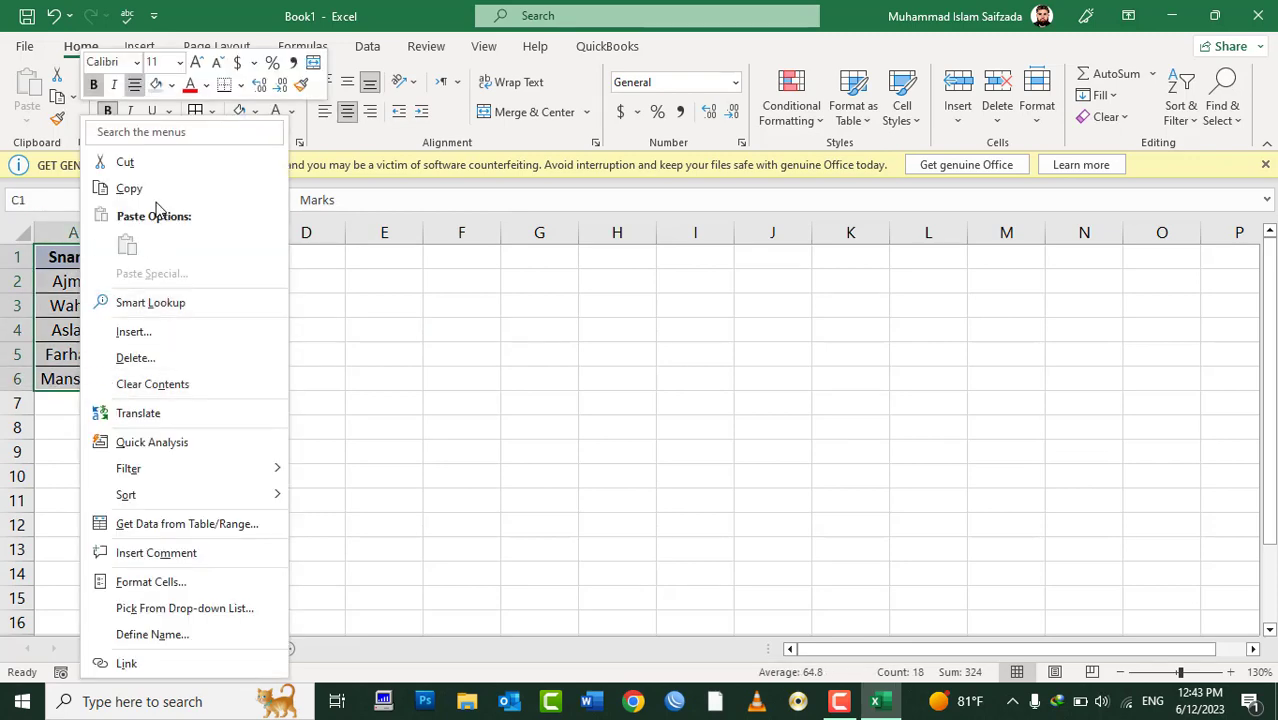
{"action": "left_click", "coordinate": [129, 189]}
Step: In Paste Special at cell F1, choose All merging conditional formats
{"action": "left_click", "coordinate": [479, 258]}
{"action": "right_click", "coordinate": [479, 258]}
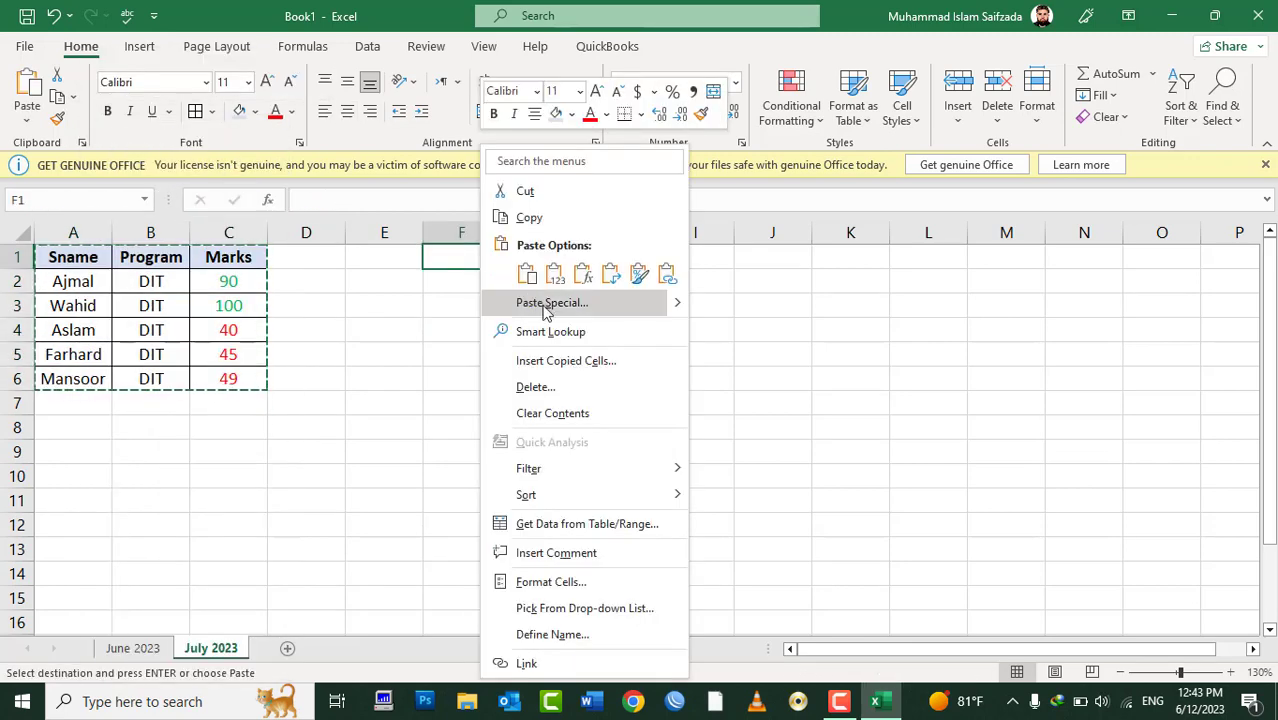
{"action": "left_click", "coordinate": [548, 302]}
{"action": "left_click_drag", "start_coordinate": [593, 208], "coordinate": [940, 235]}
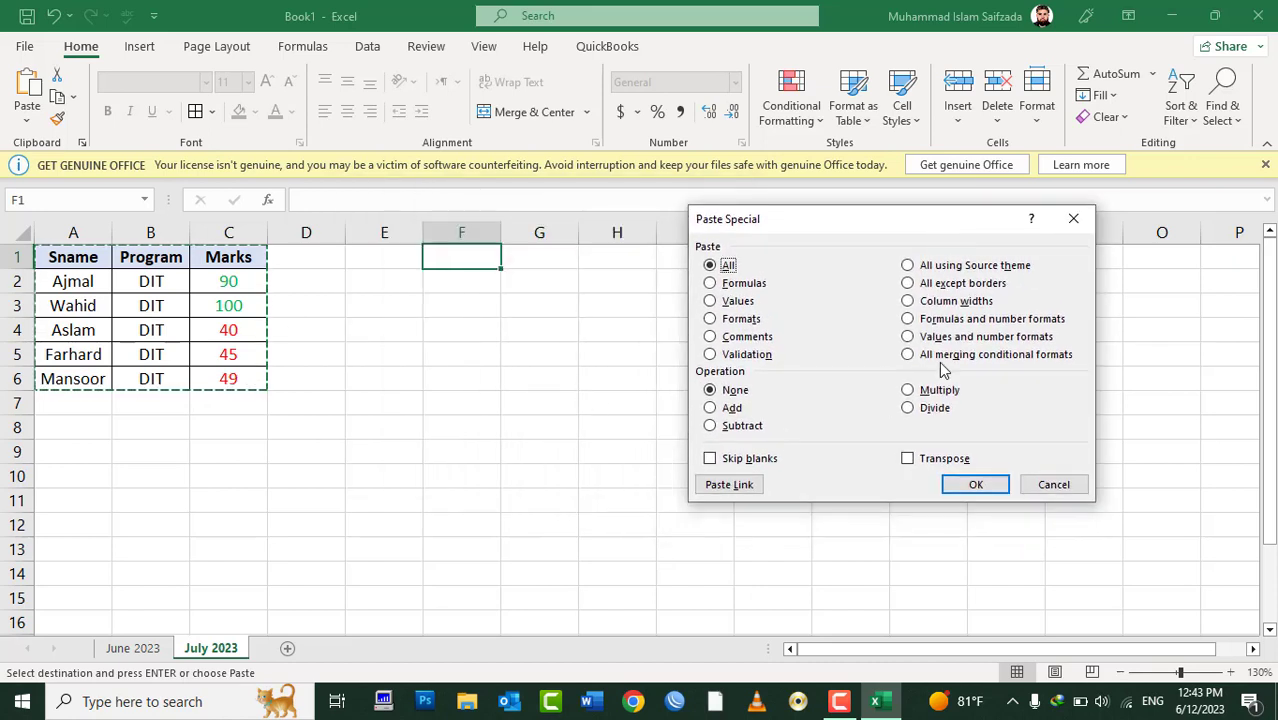
{"action": "left_click", "coordinate": [940, 360]}
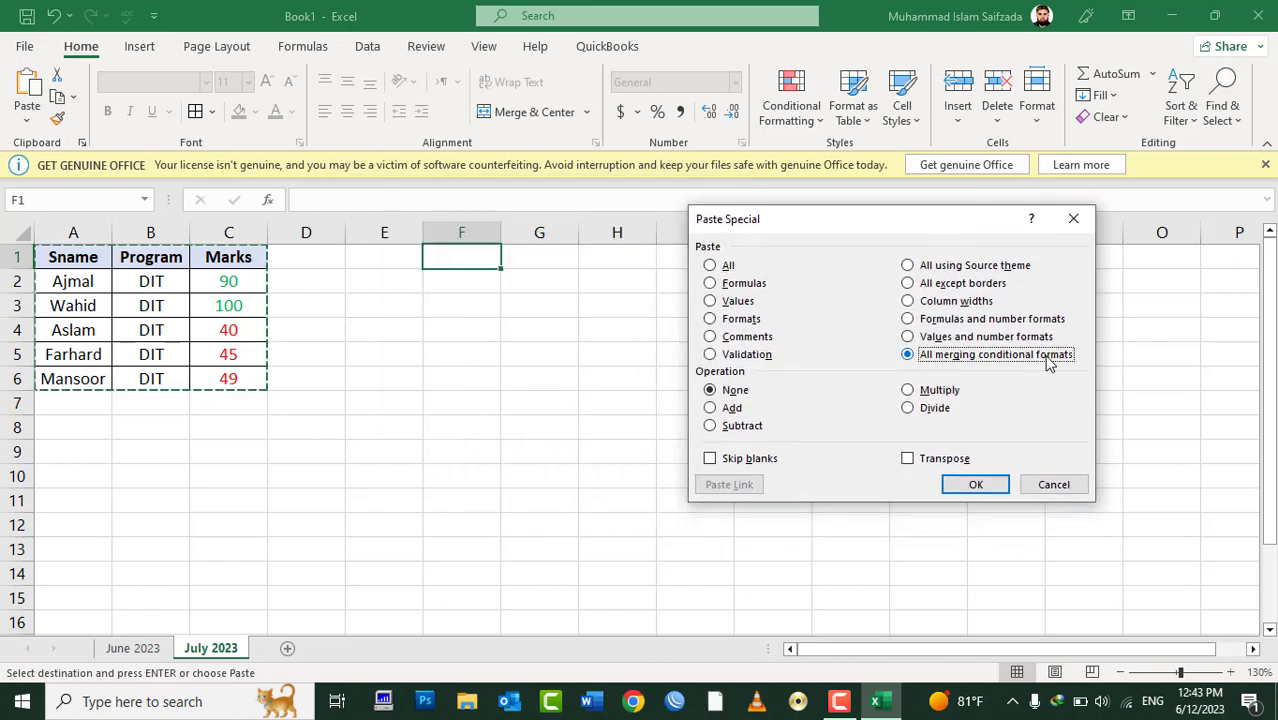